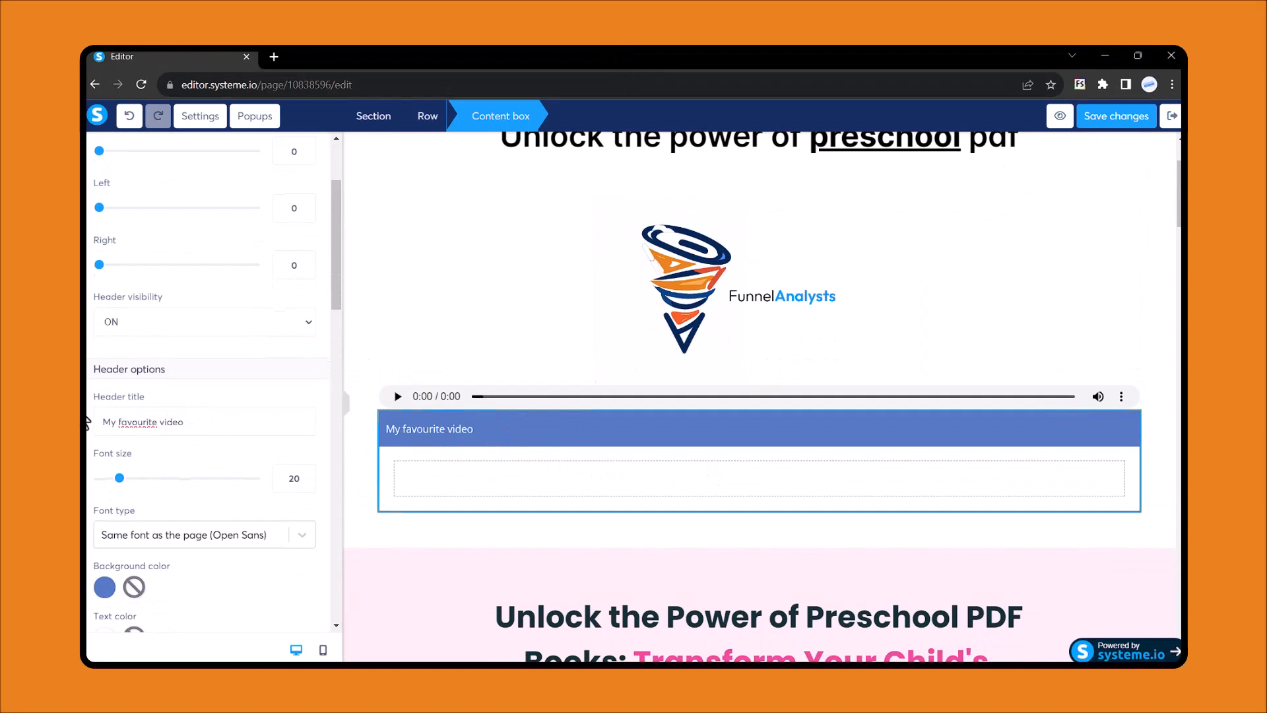
Set the background color of the "My favourite video" content box header to black.
scroll(255, 452, "down", 2)
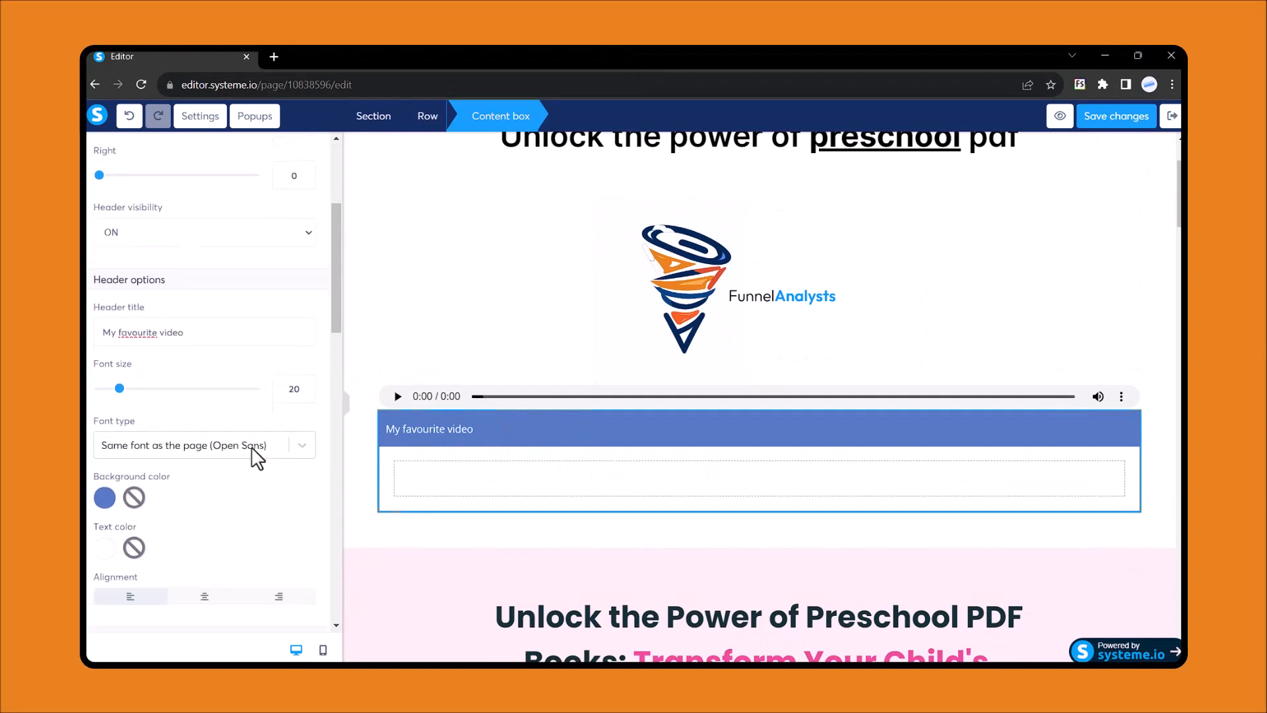
left_click(105, 480)
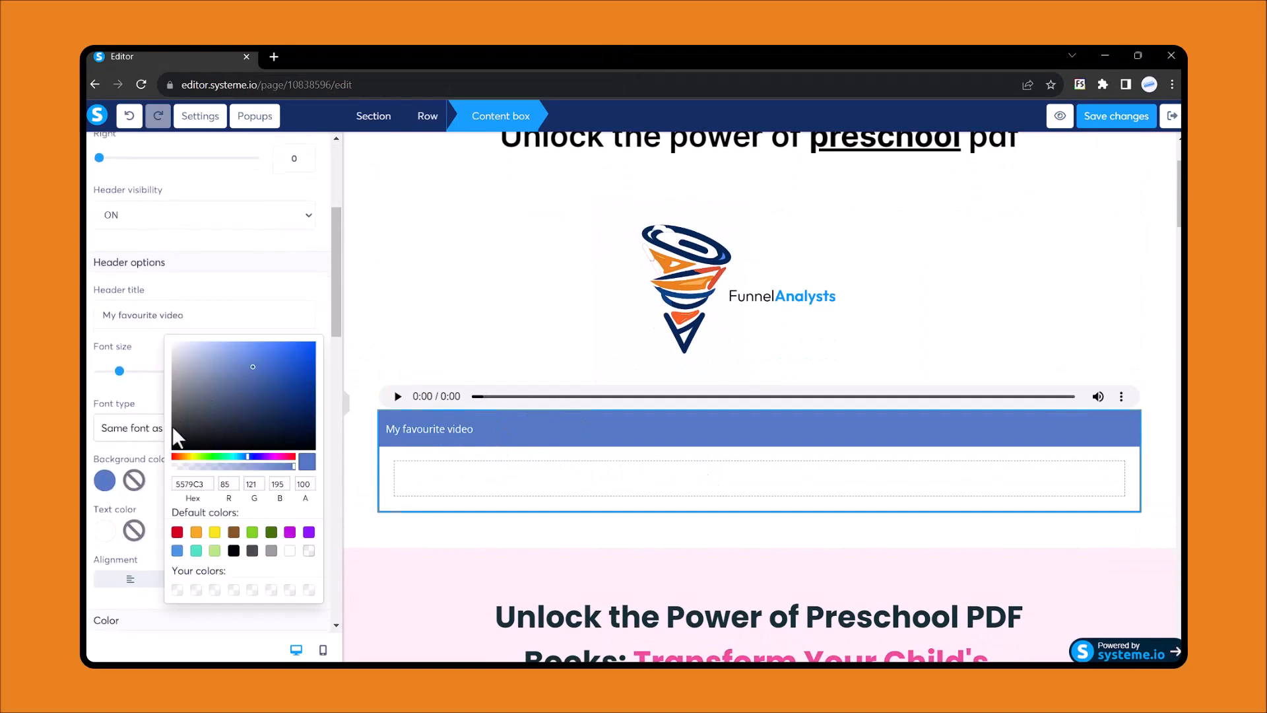
left_click_drag(190, 434, 147, 454)
left_click(87, 437)
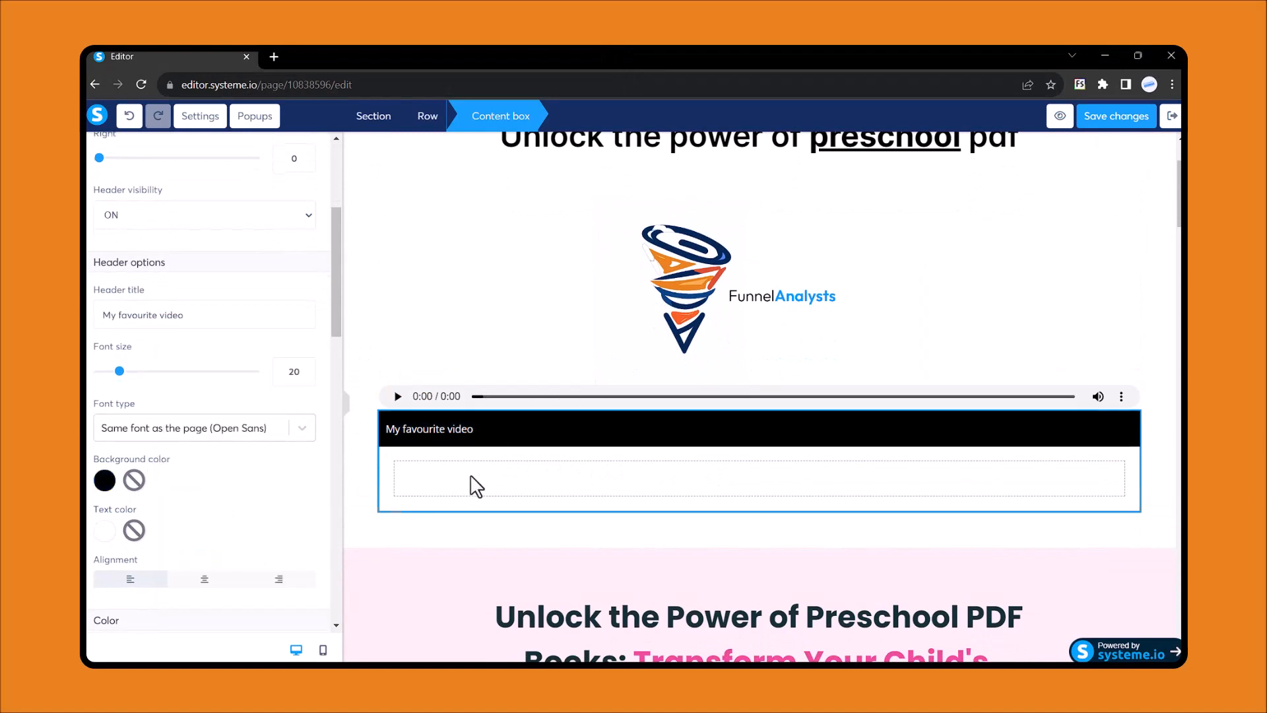
Place a video element inside the "My favourite video" content box and open its settings.
scroll(147, 191, "up", 5)
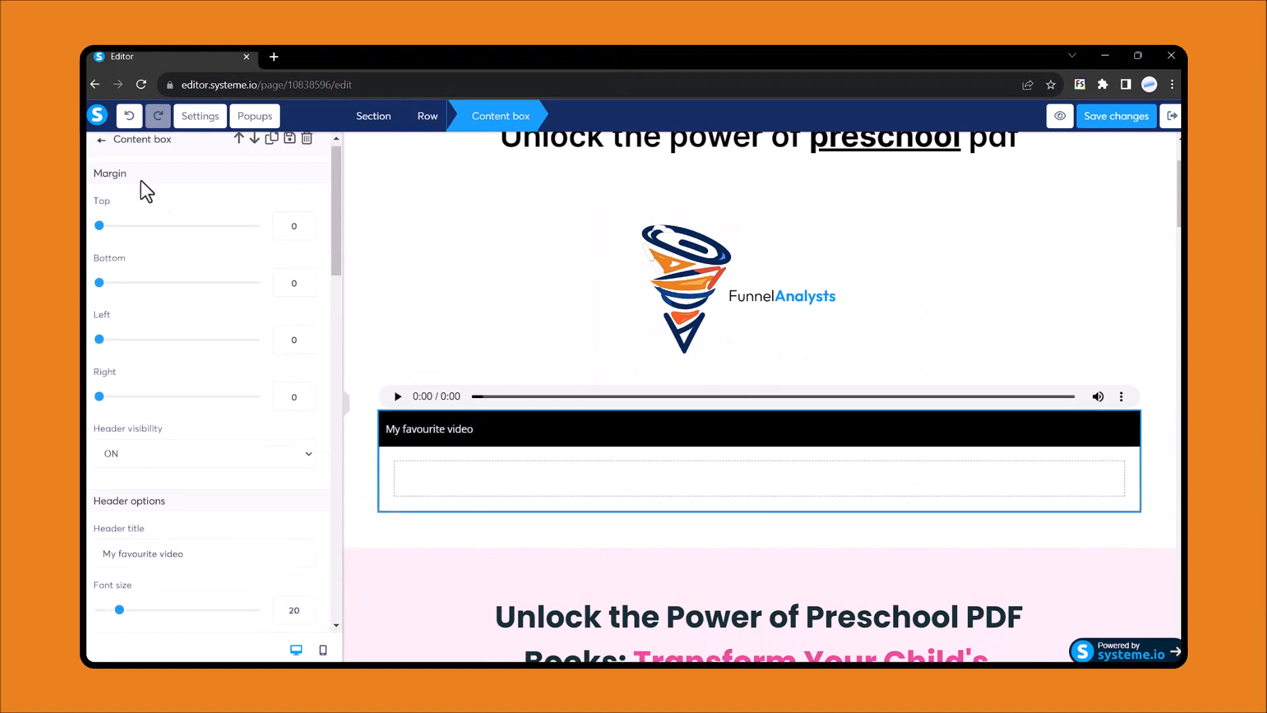
left_click(101, 150)
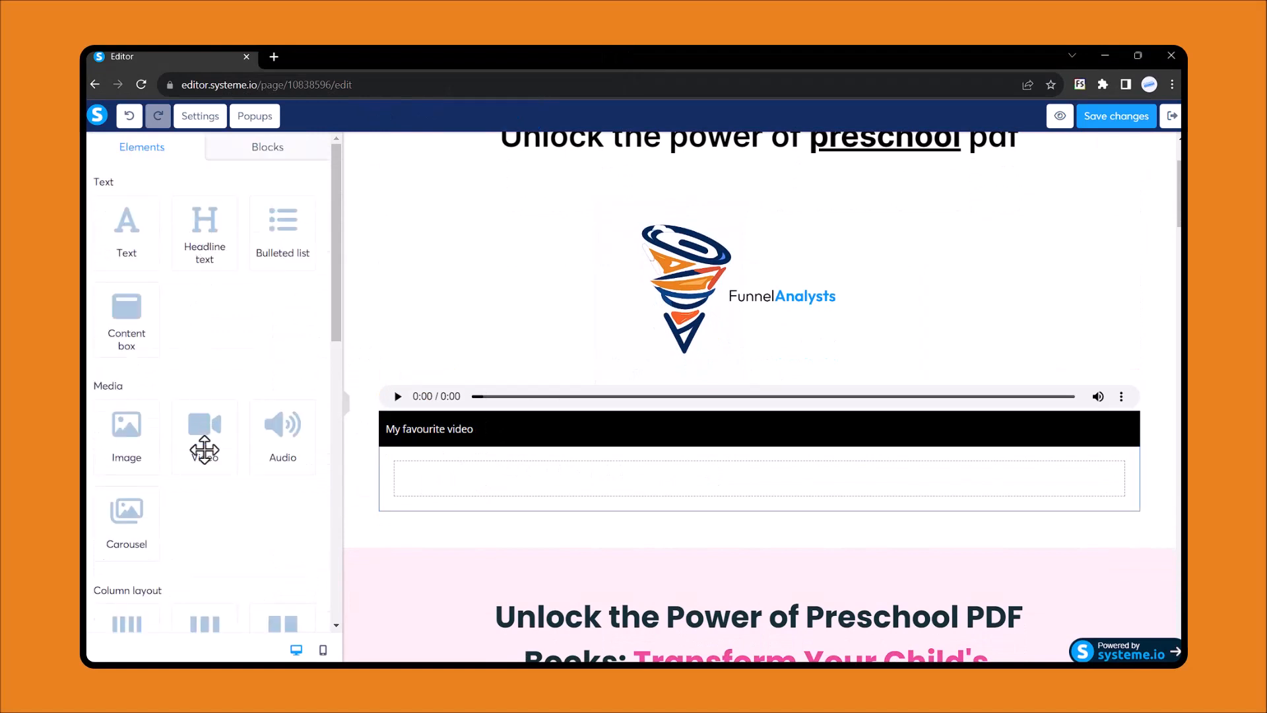
left_click_drag(204, 450, 517, 503)
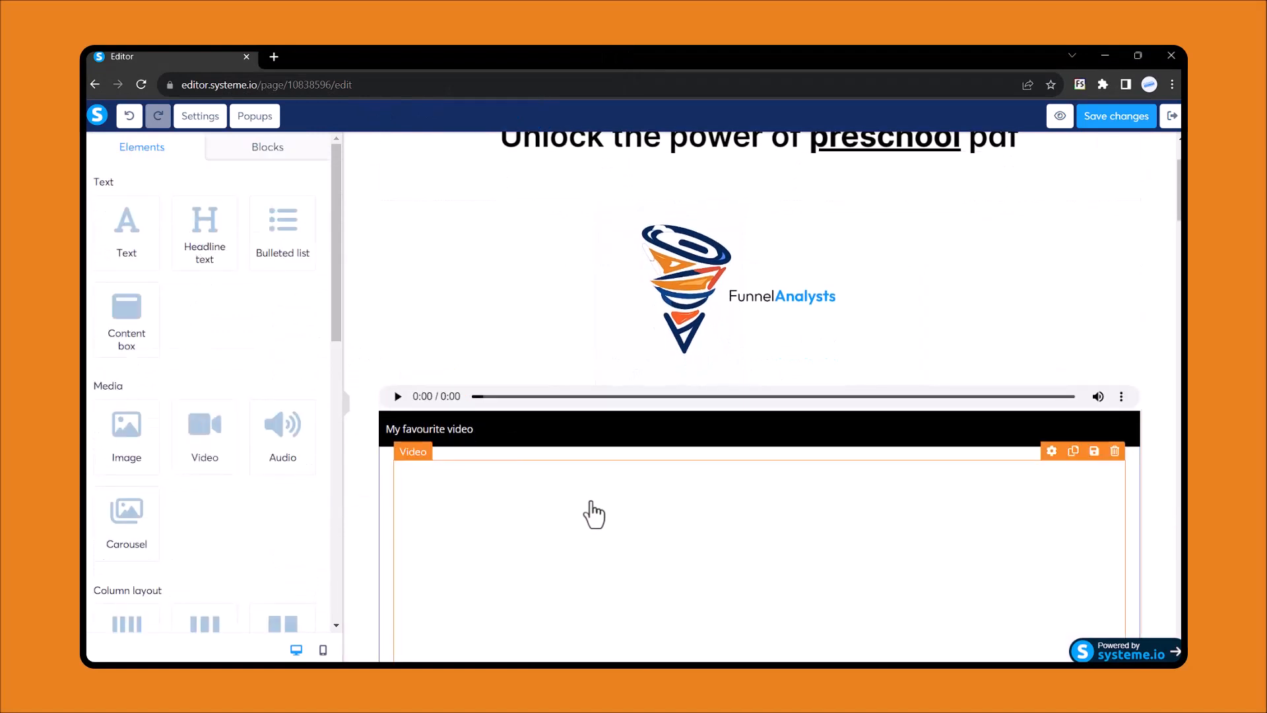
scroll(594, 515, "down", 2)
scroll(584, 416, "down", 2)
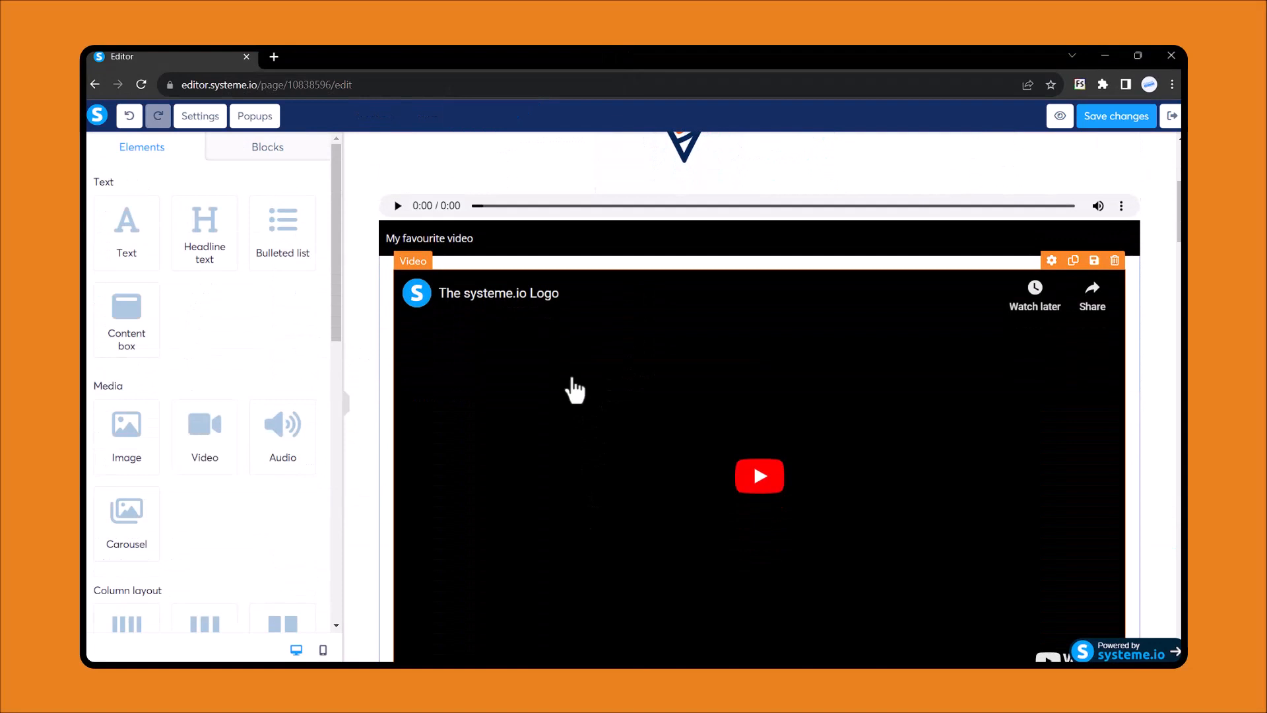
left_click(635, 321)
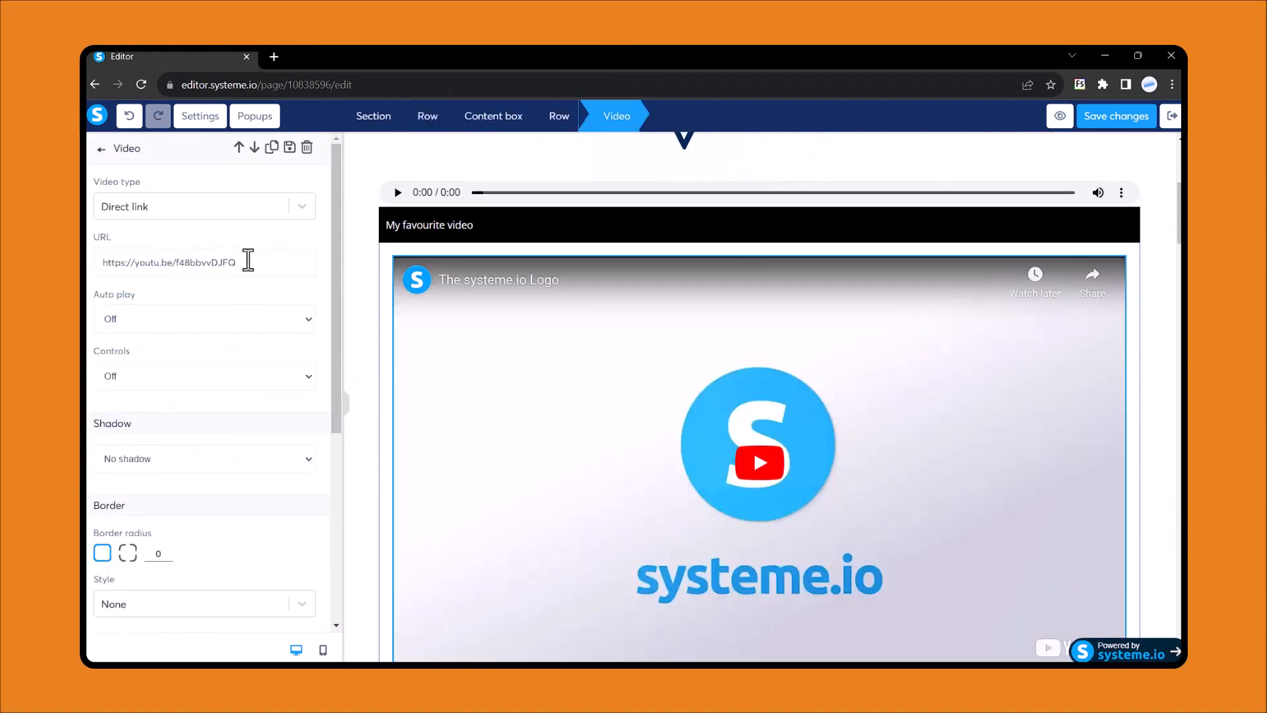
In a new browser tab, open the FunnelAnalysts YouTube channel's videos and copy the link of the Two Step Funnel tutorial.
left_click(274, 57)
type("youtube.com/")
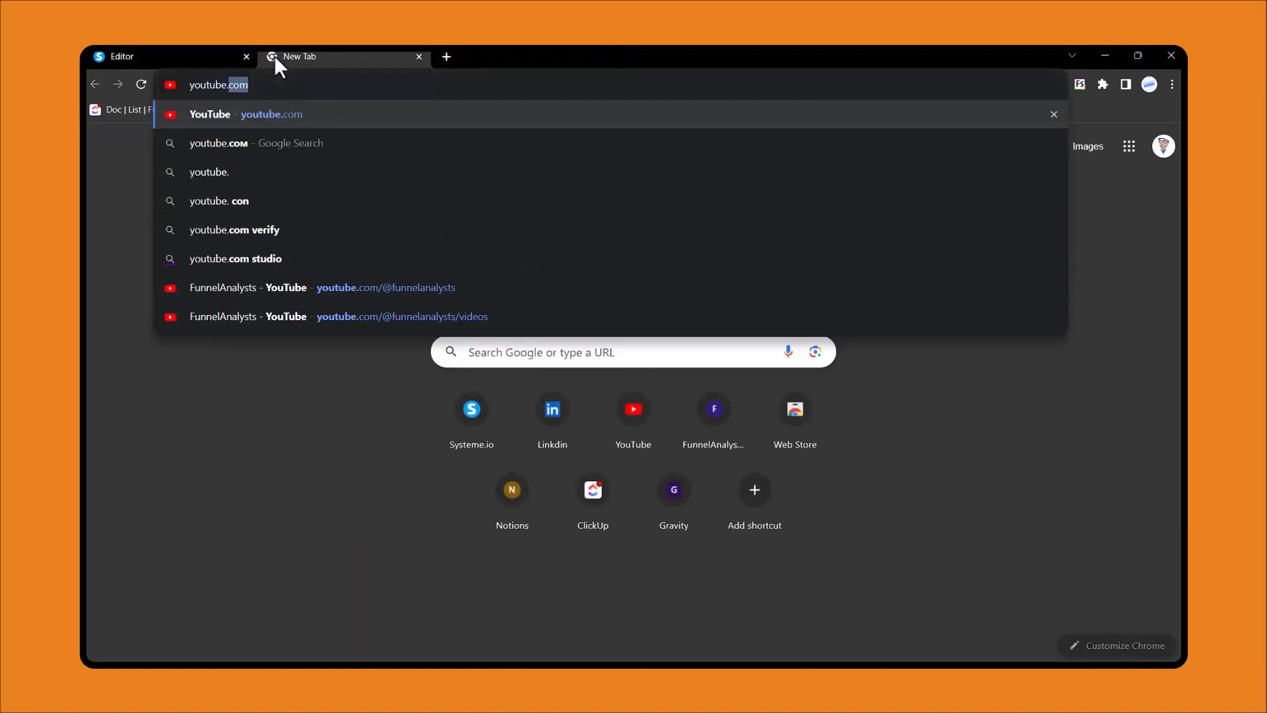
type("@")
key("Return")
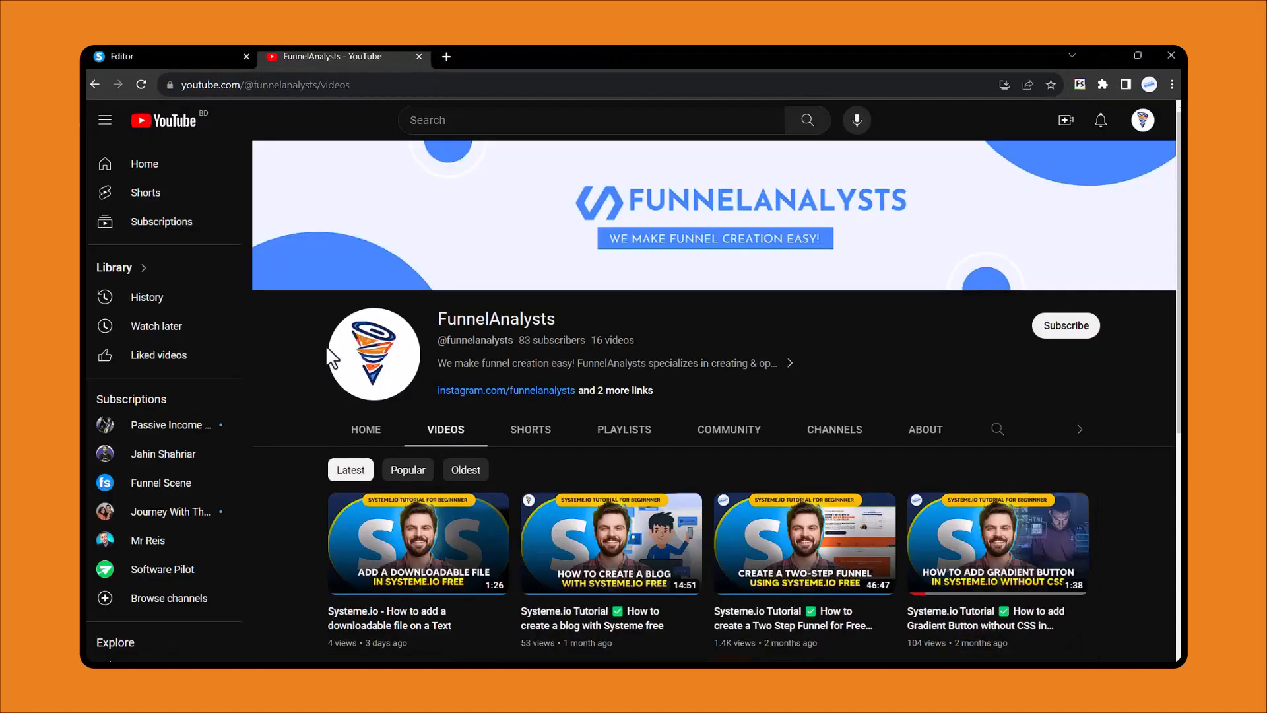
scroll(417, 334, "down", 2)
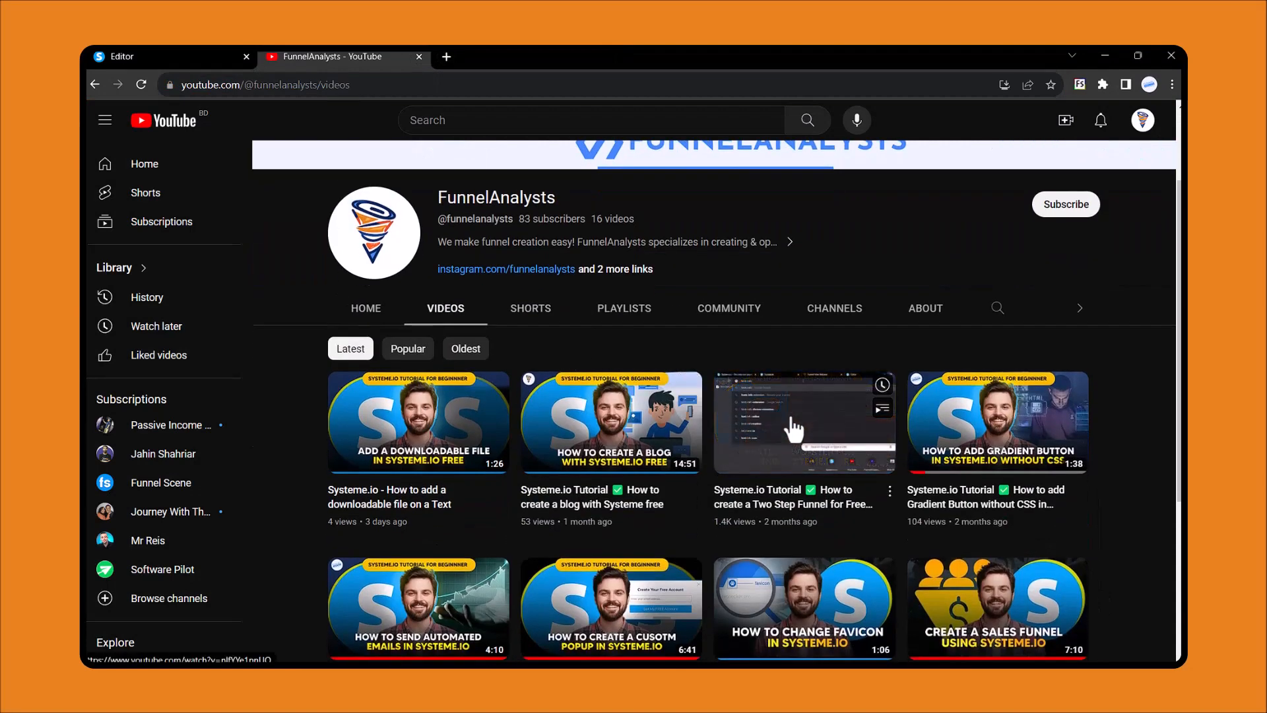
right_click(793, 417)
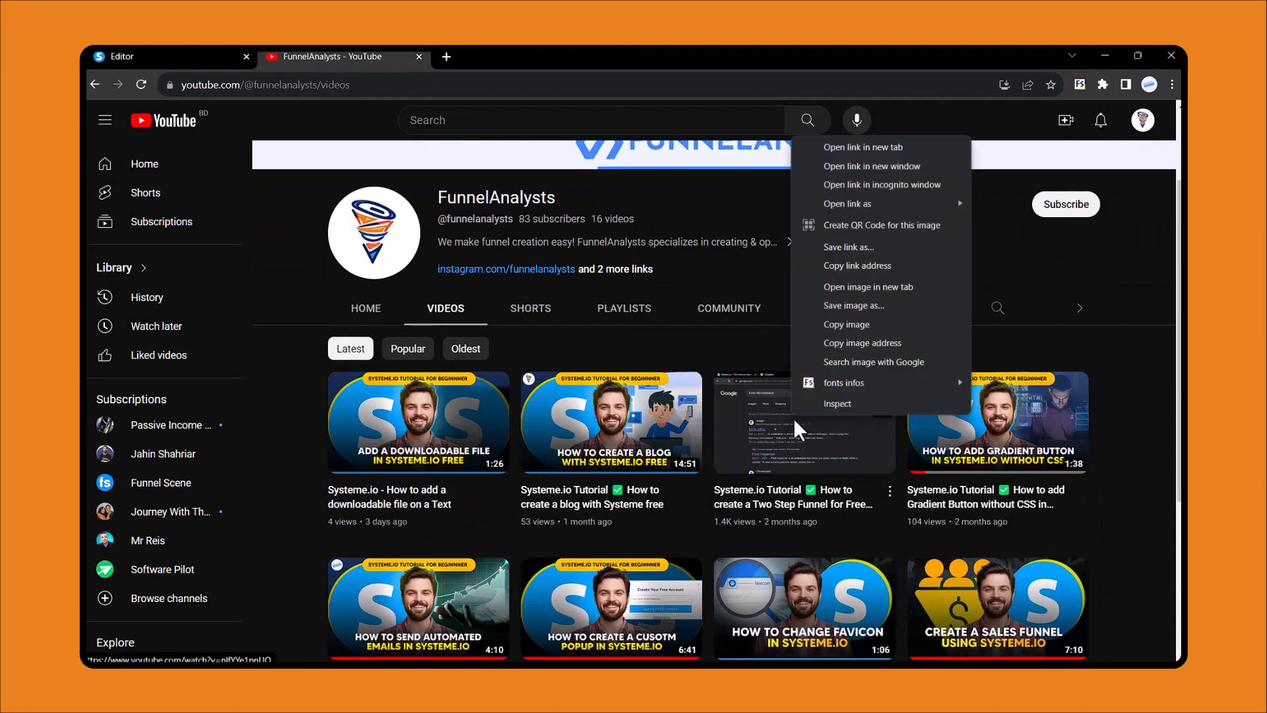
left_click(857, 266)
left_click(157, 55)
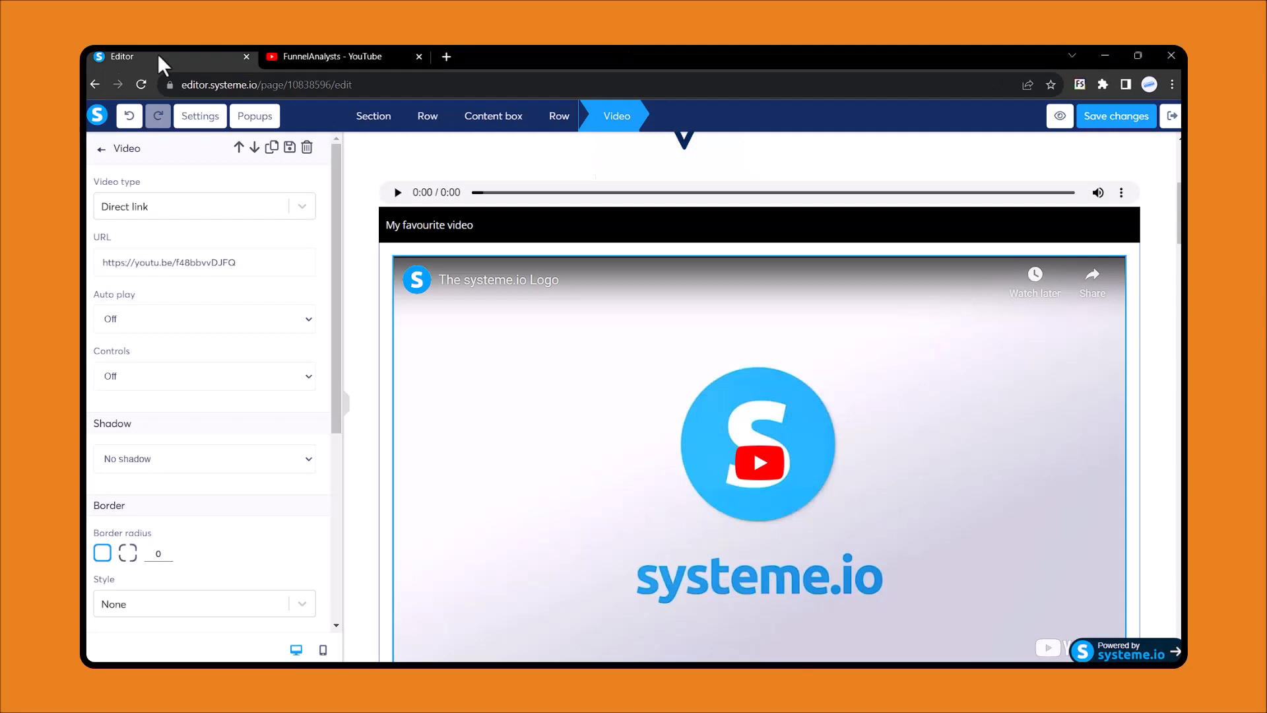
double_click(200, 262)
key("ctrl+a")
type("https://www.youtube.com/watch?v=nlfYYe1pnUQ")
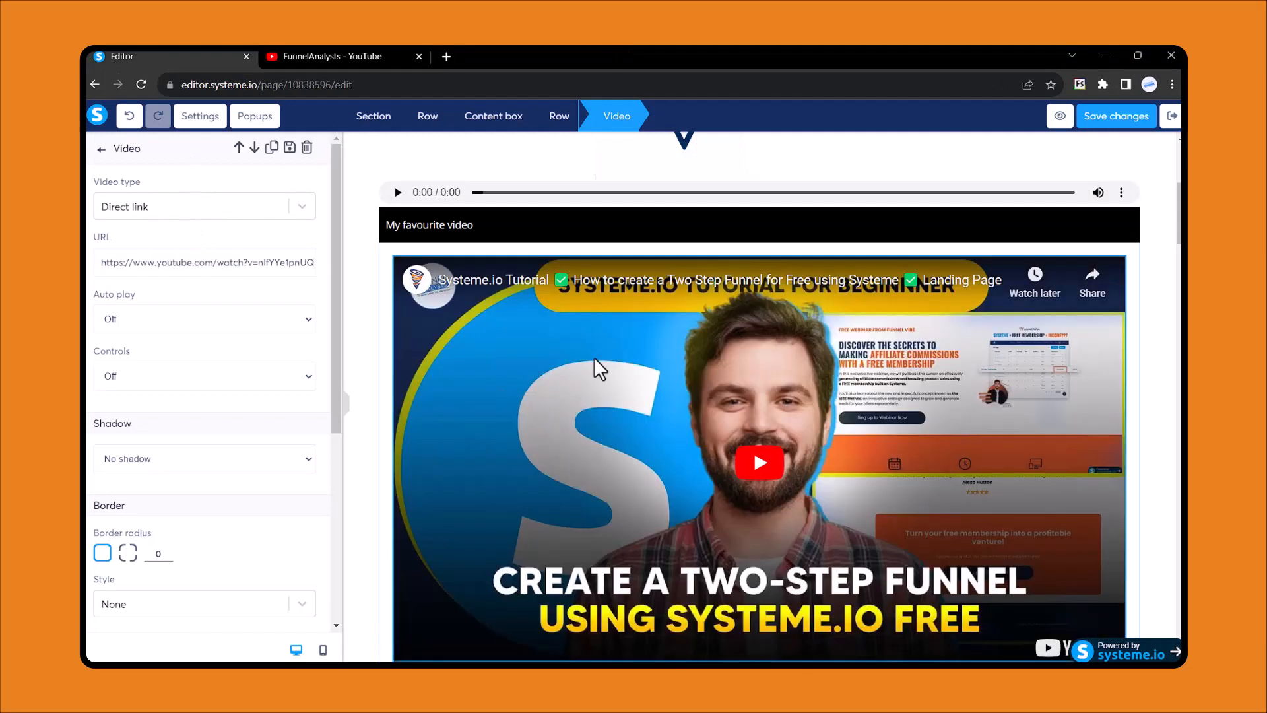
right_click(710, 247)
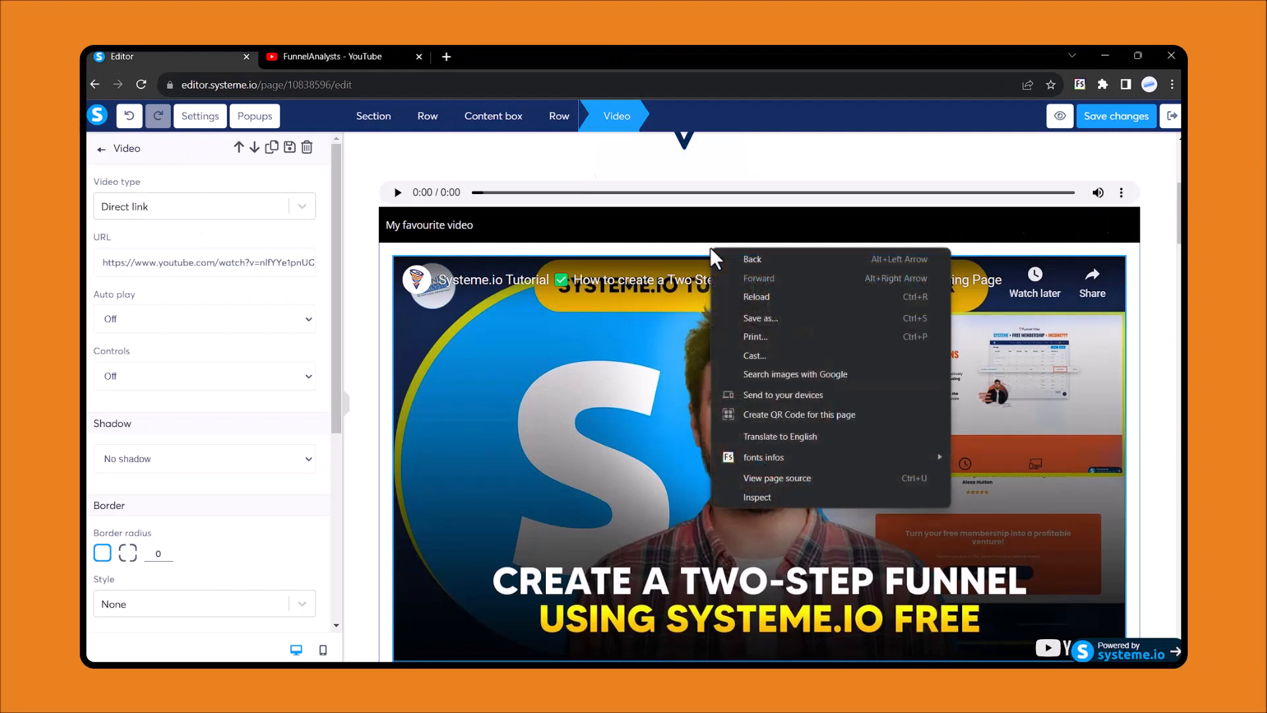
left_click(648, 239)
scroll(648, 239, "down", 1)
scroll(648, 241, "up", 3)
scroll(649, 241, "down", 1)
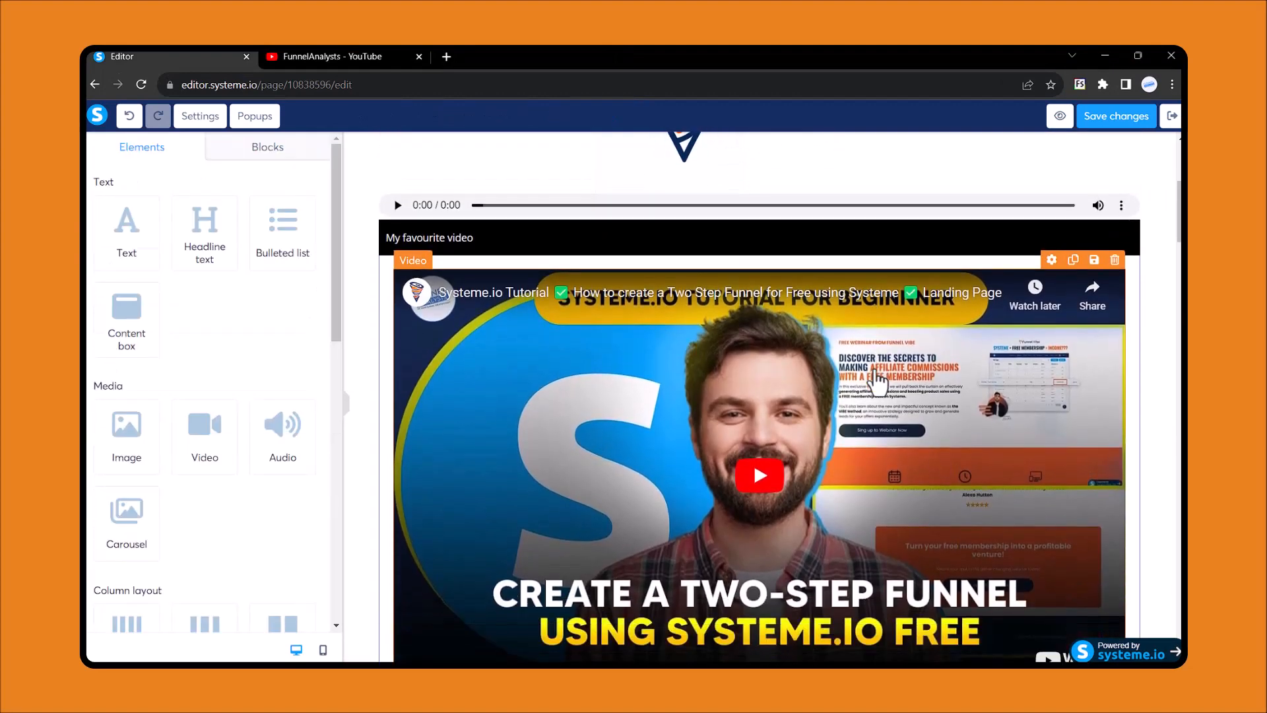
scroll(968, 413, "up", 4)
scroll(968, 413, "down", 2)
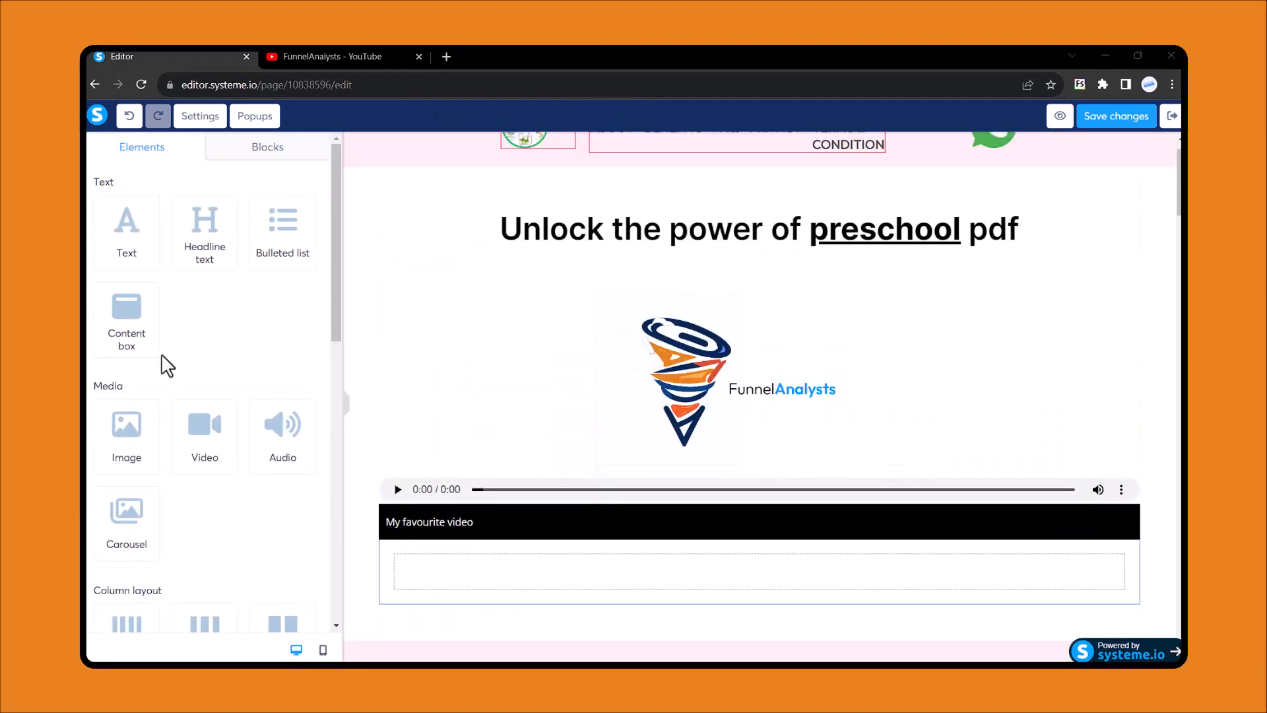
key("alt+Tab")
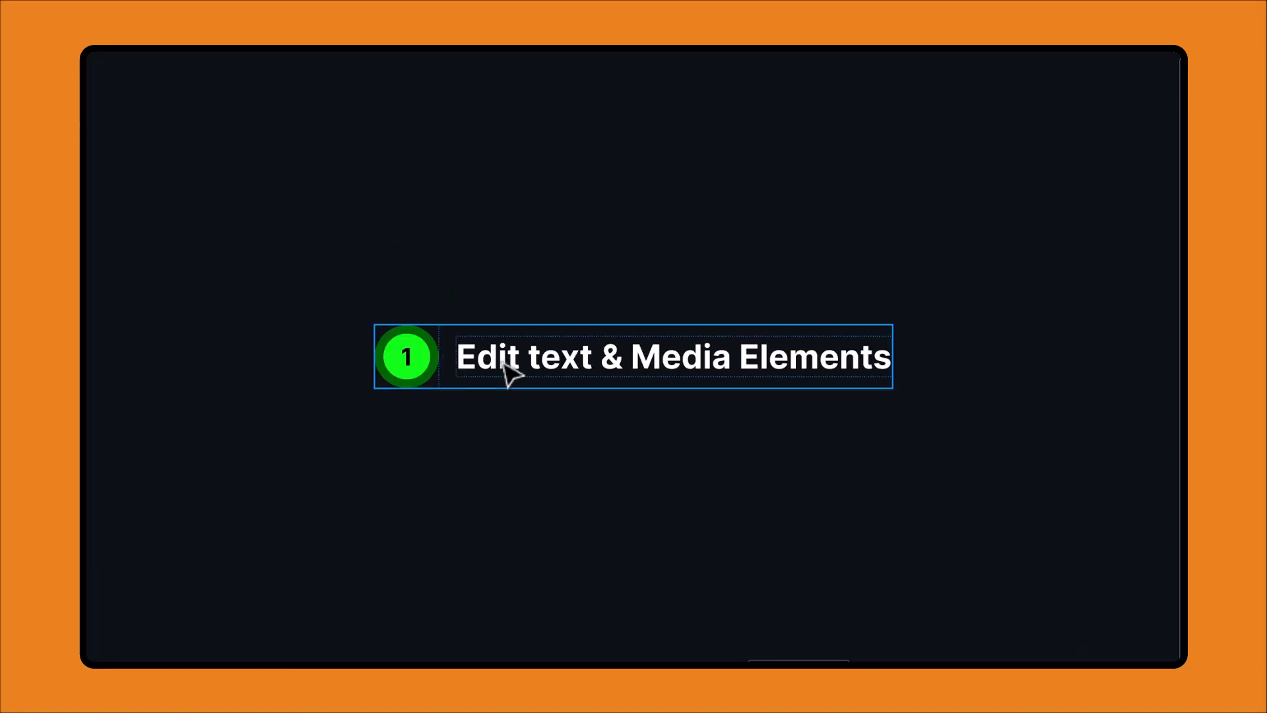
key("n")
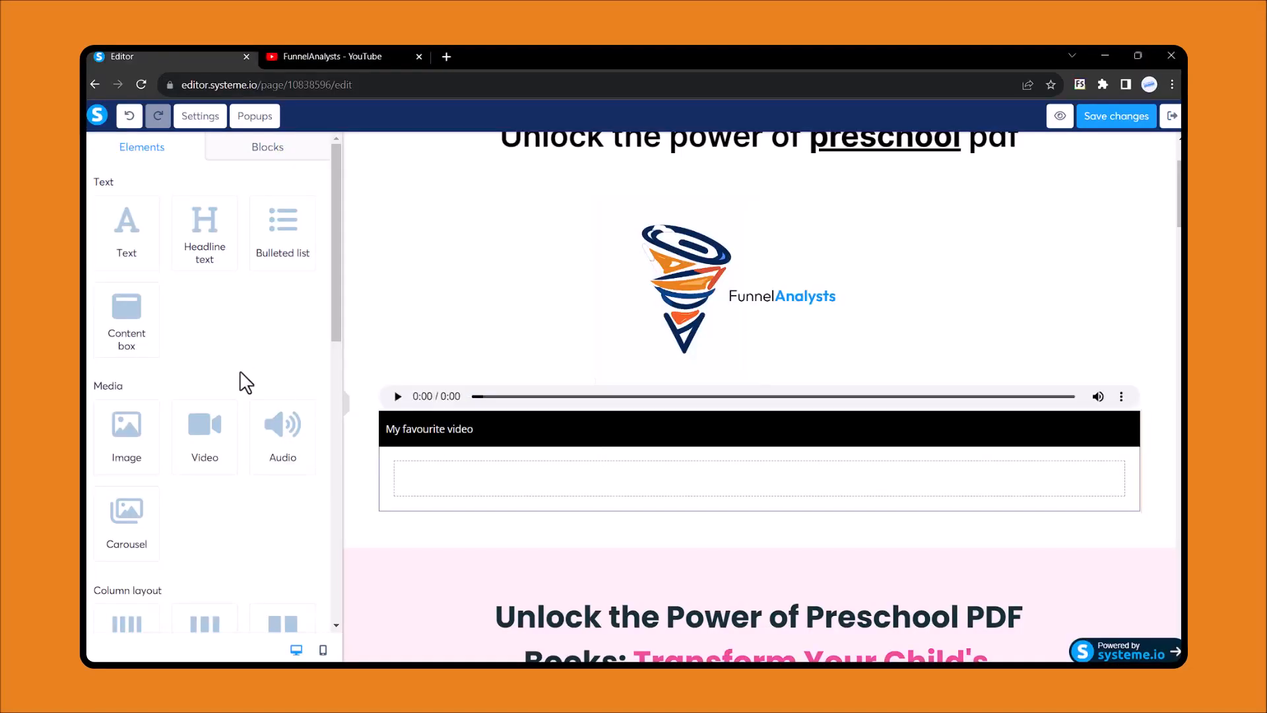
Examine the available column layout elements and how the page's headline and images are arranged in sections and rows.
scroll(246, 381, "down", 5)
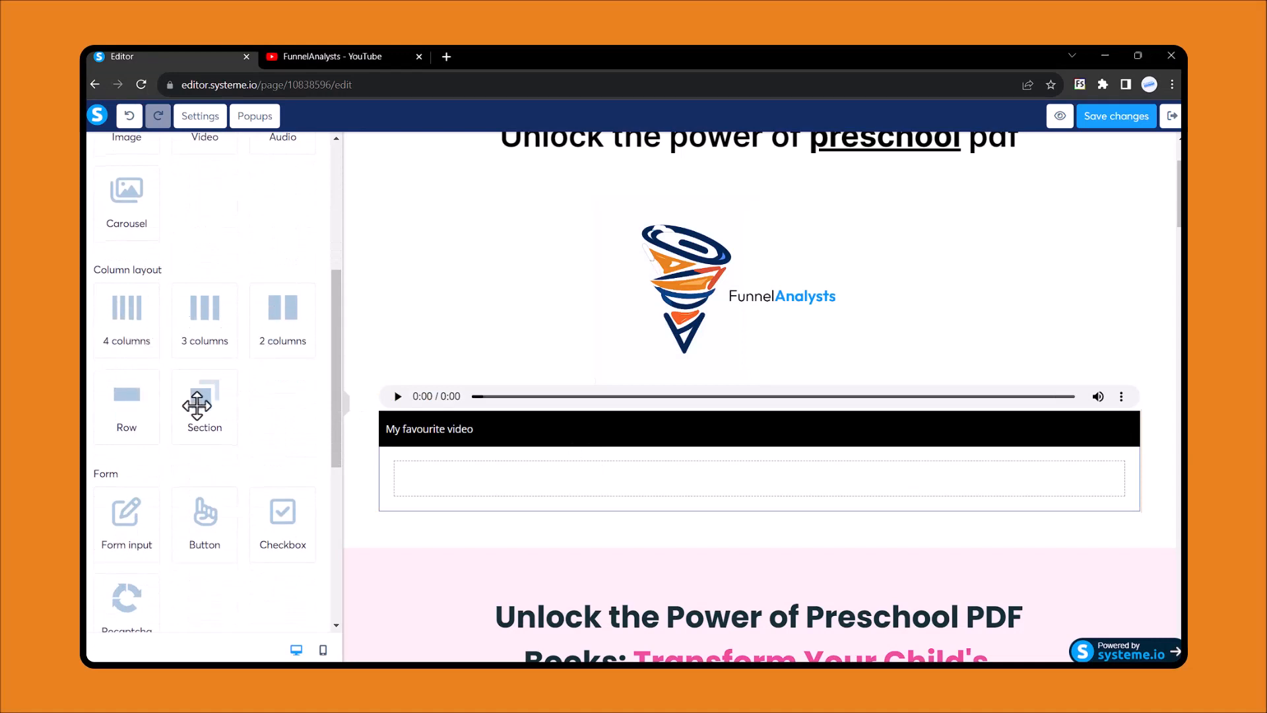
scroll(495, 390, "down", 2)
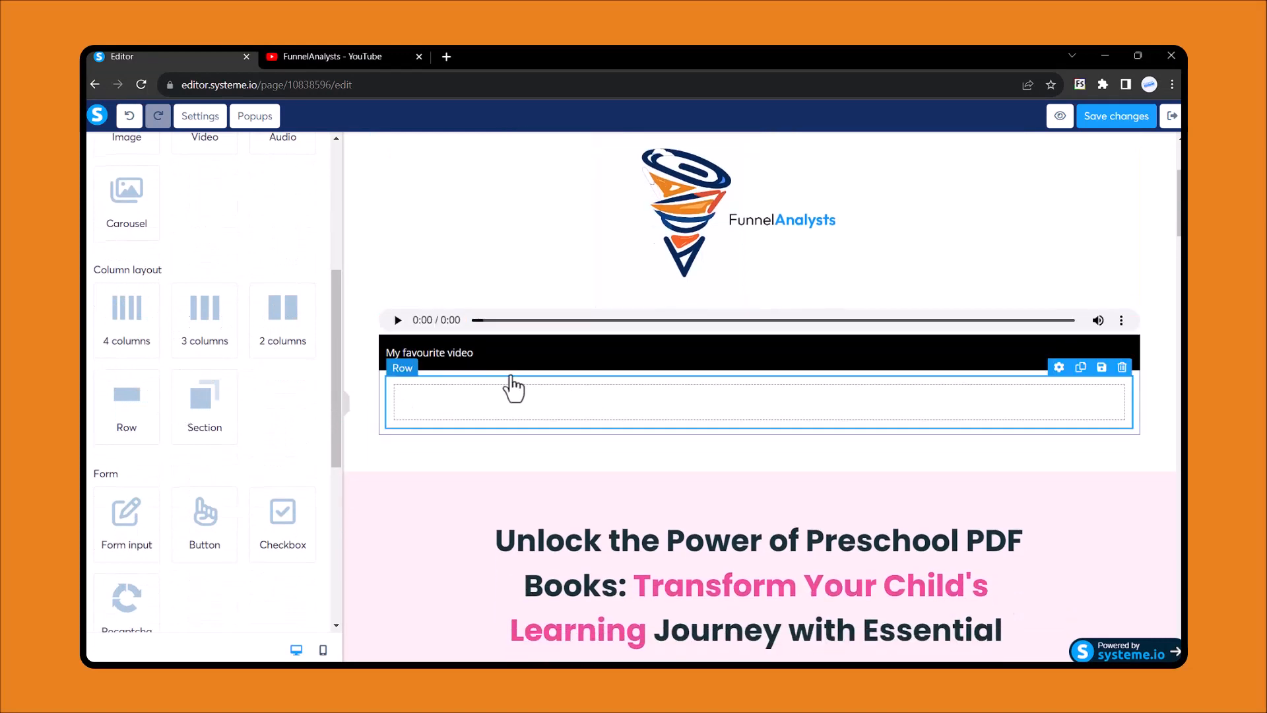
scroll(512, 384, "down", 5)
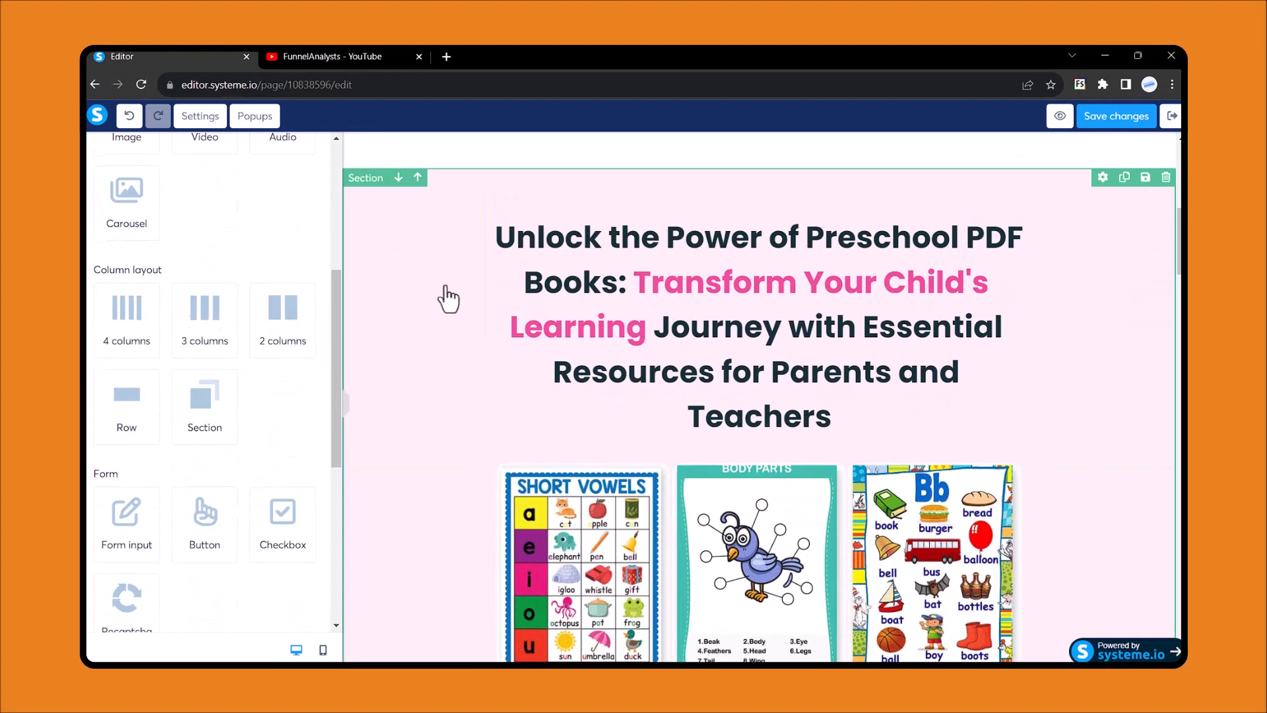
scroll(631, 370, "down", 1)
scroll(628, 368, "down", 1)
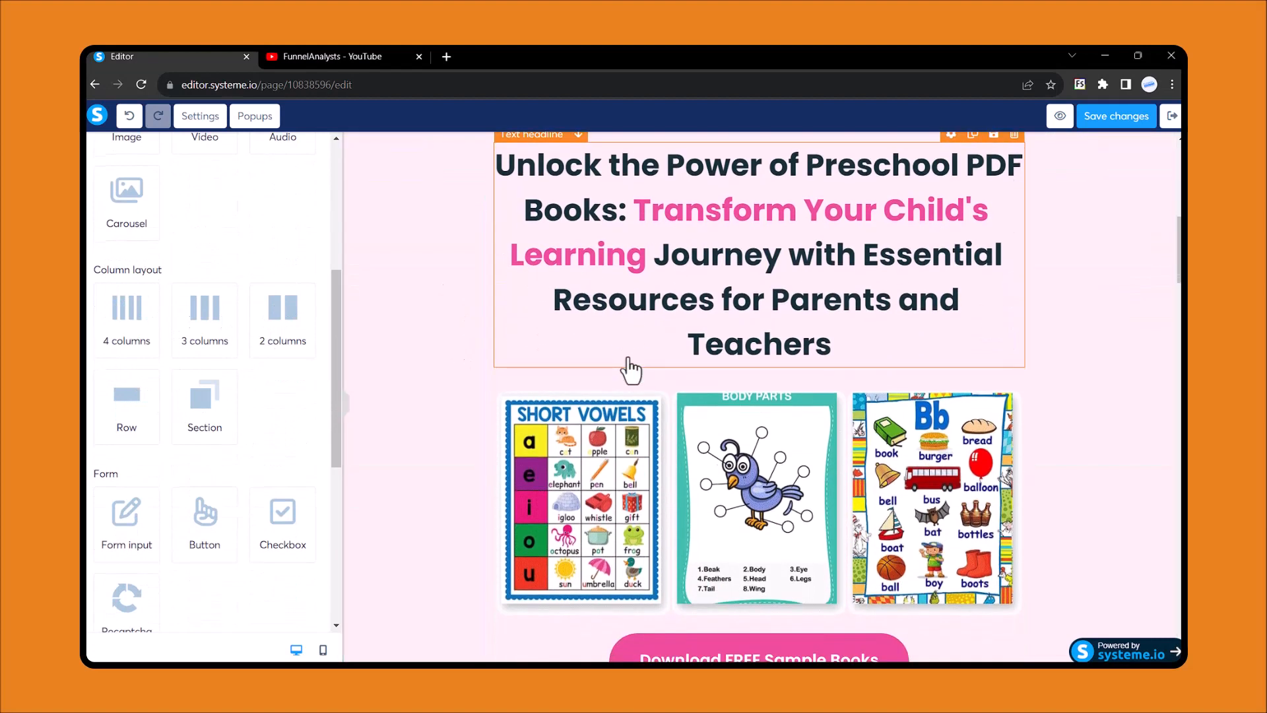
scroll(628, 367, "up", 2)
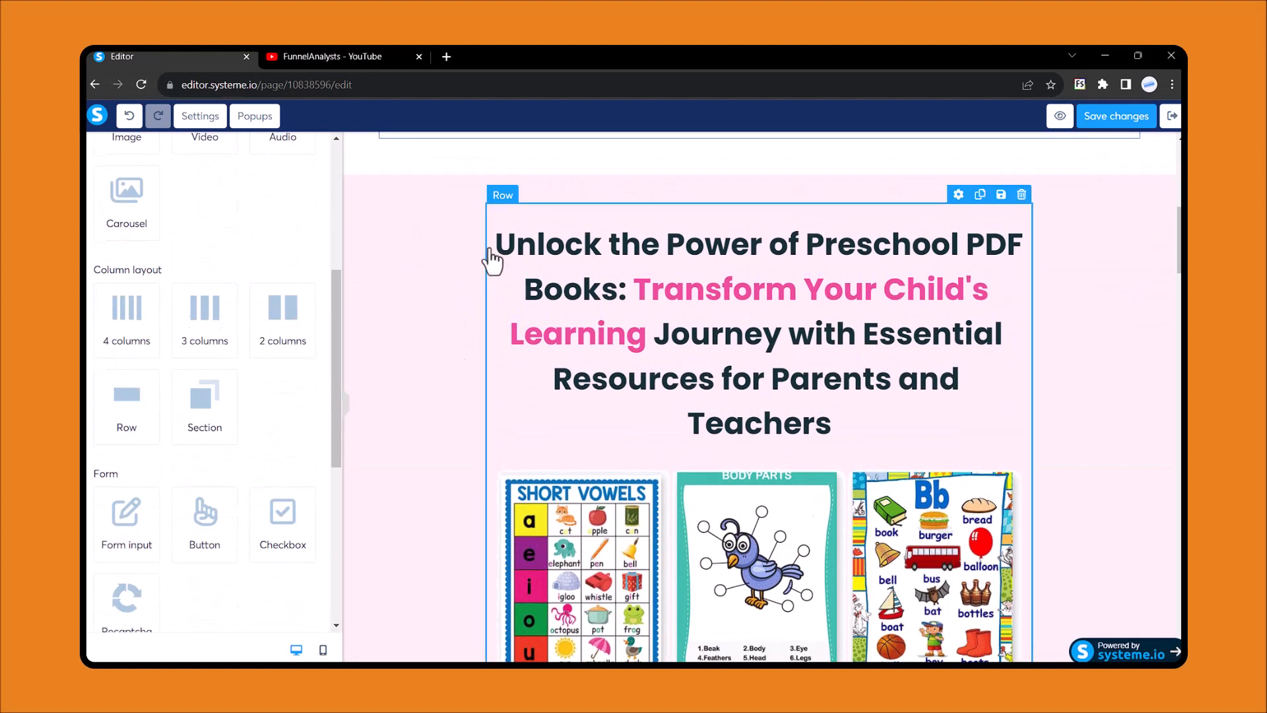
scroll(622, 309, "down", 1)
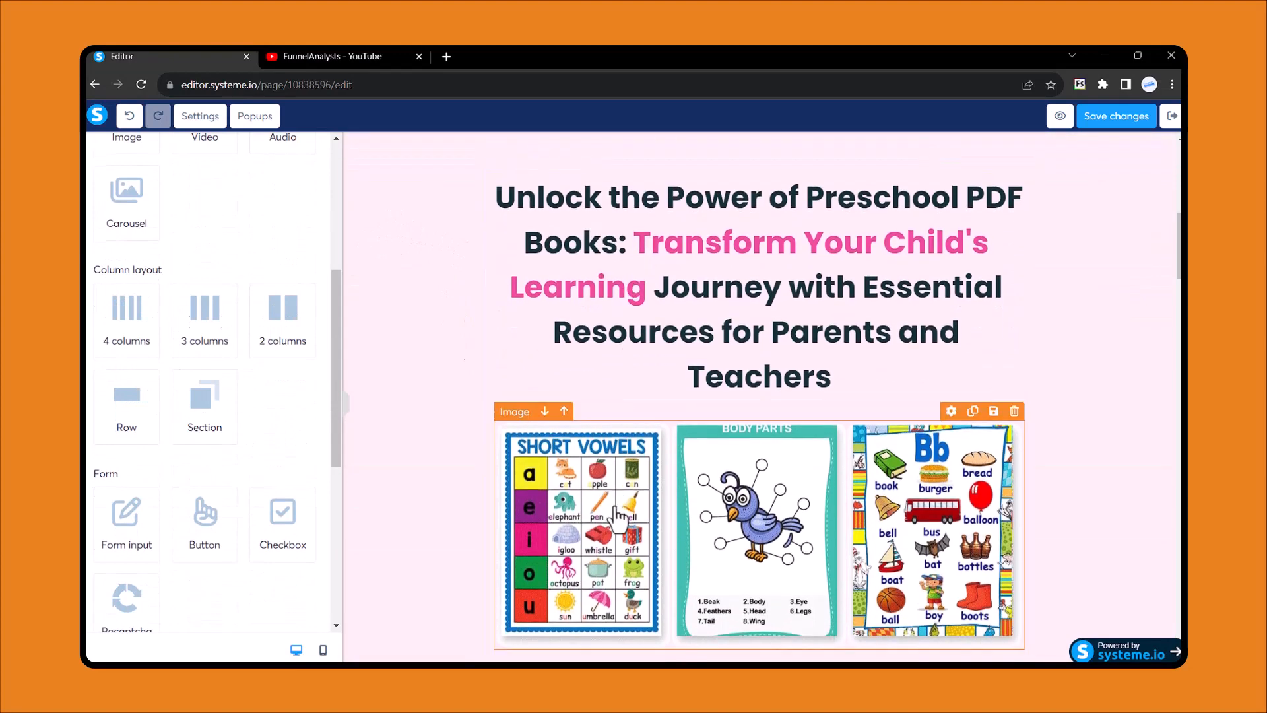
scroll(614, 518, "down", 5)
scroll(693, 400, "up", 10)
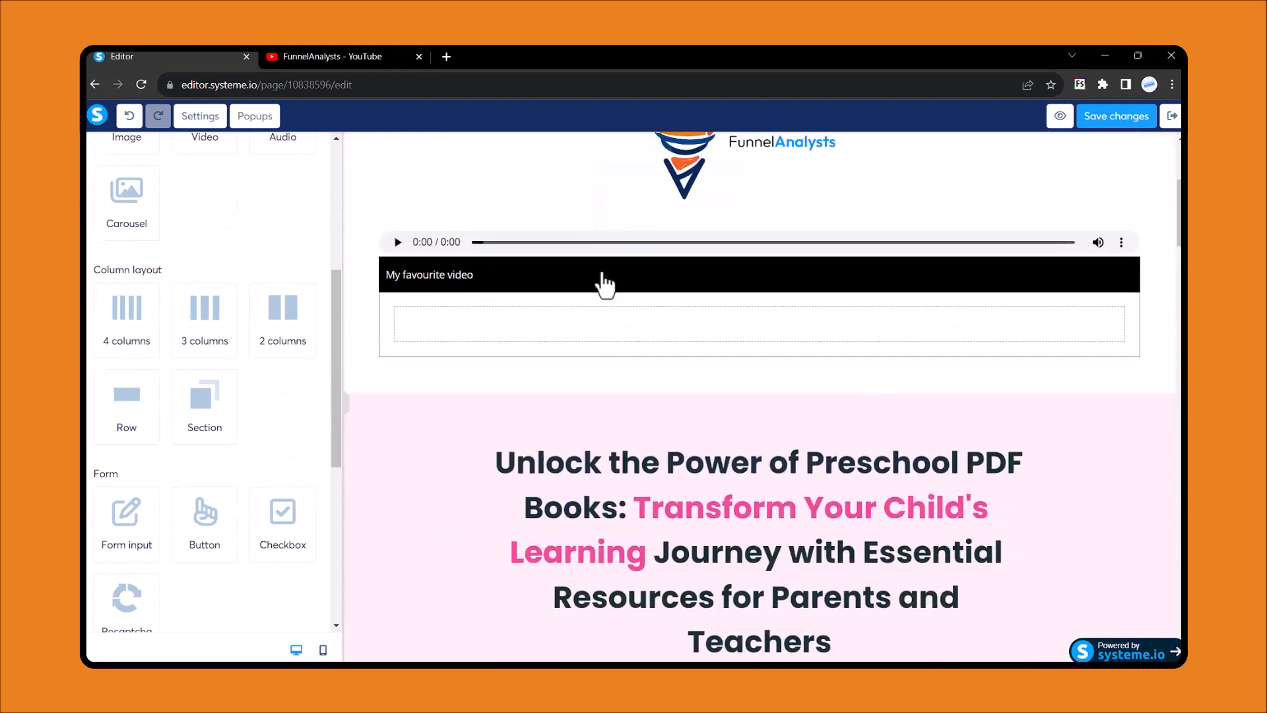
Add an empty section between the "My favourite video" content box and the pink headline section.
scroll(603, 282, "down", 3)
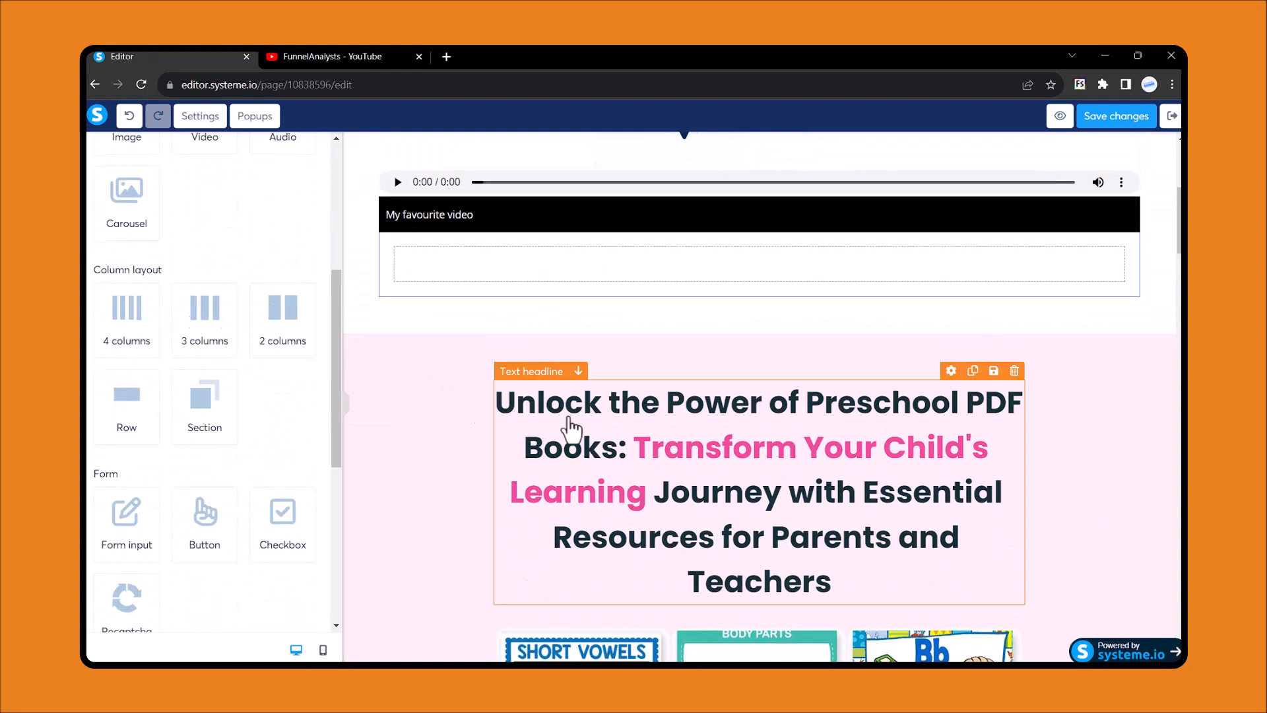
scroll(428, 371, "down", 1)
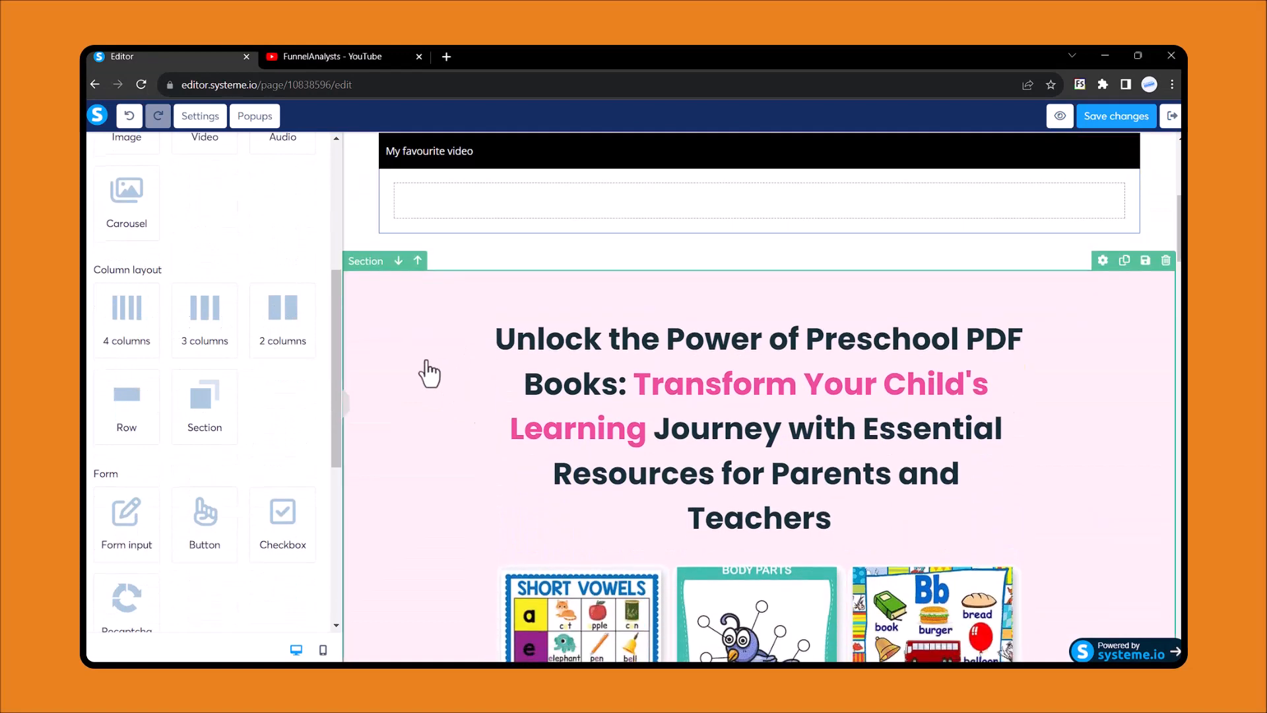
scroll(428, 371, "up", 1)
left_click_drag(212, 399, 536, 327)
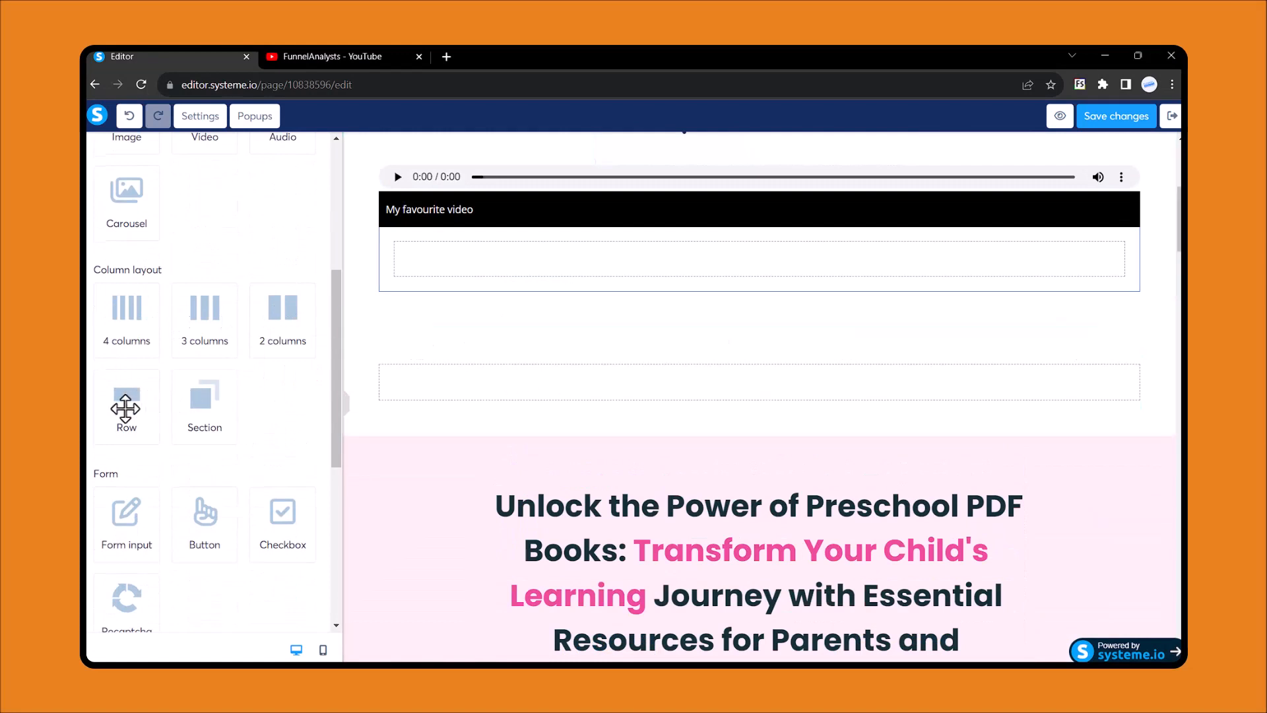
Try to place another row beneath the new section and delete the extra empty section.
left_click_drag(126, 408, 512, 416)
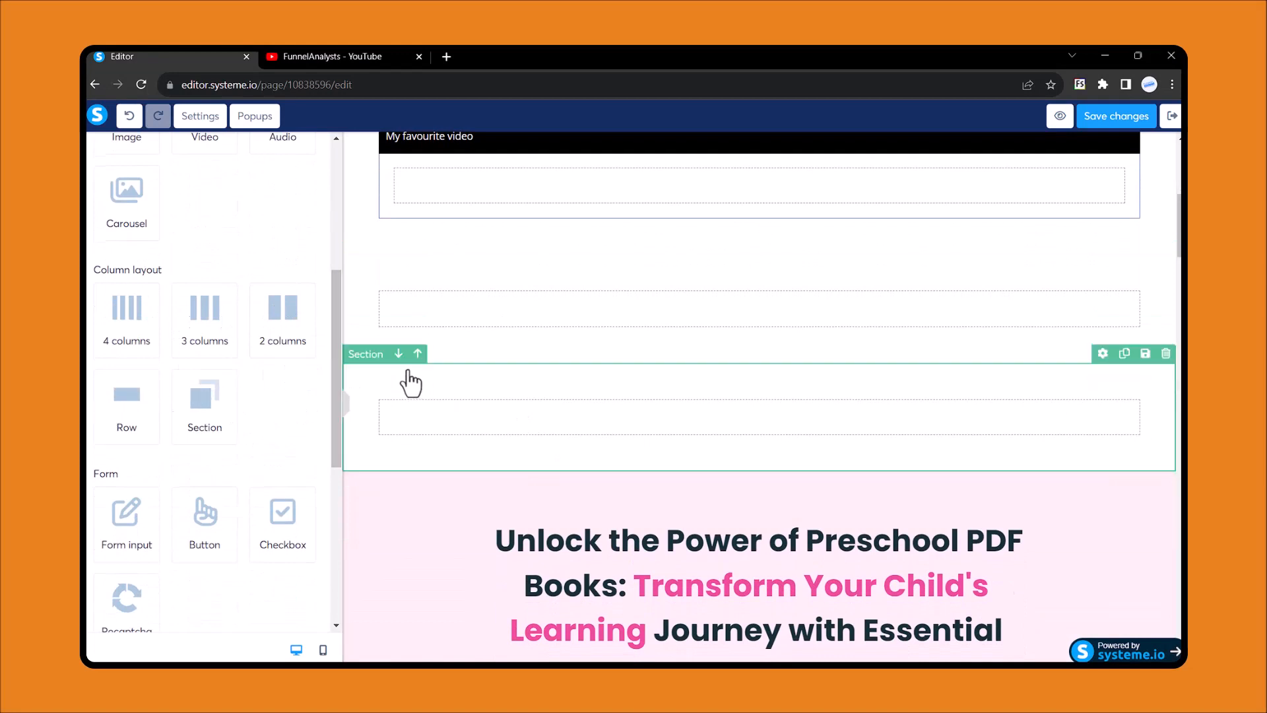
left_click(1166, 353)
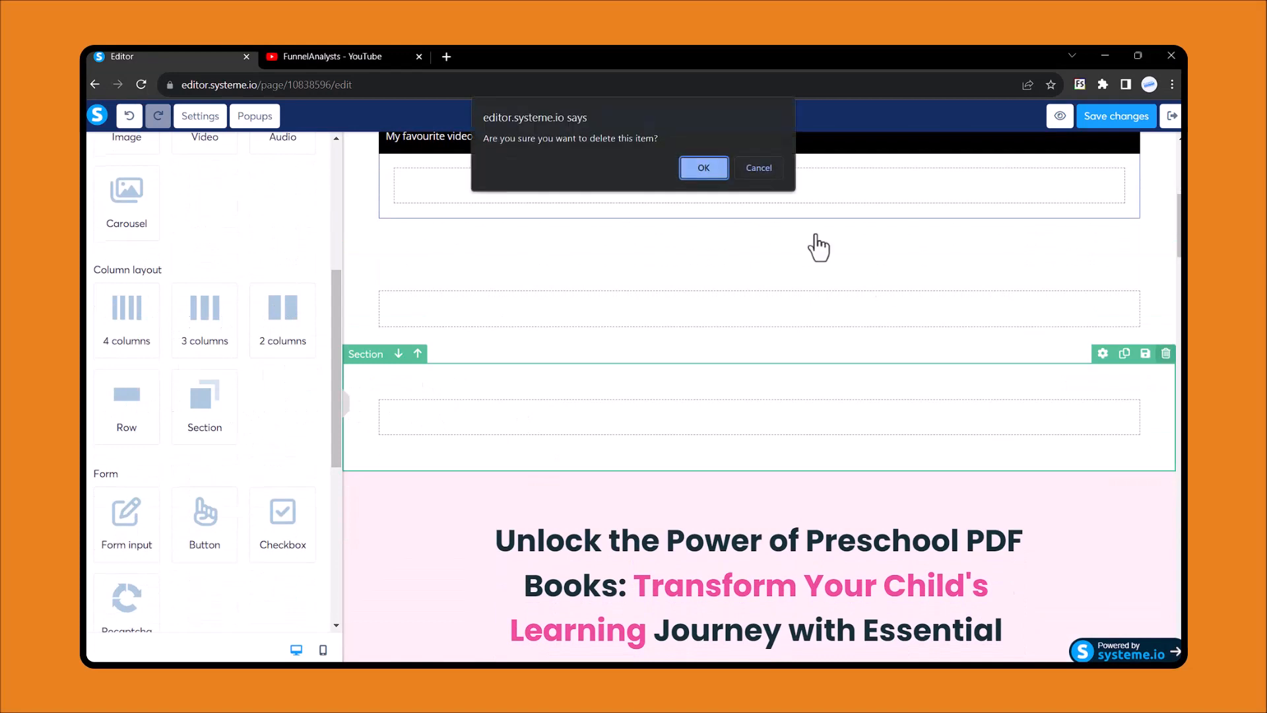
left_click(702, 169)
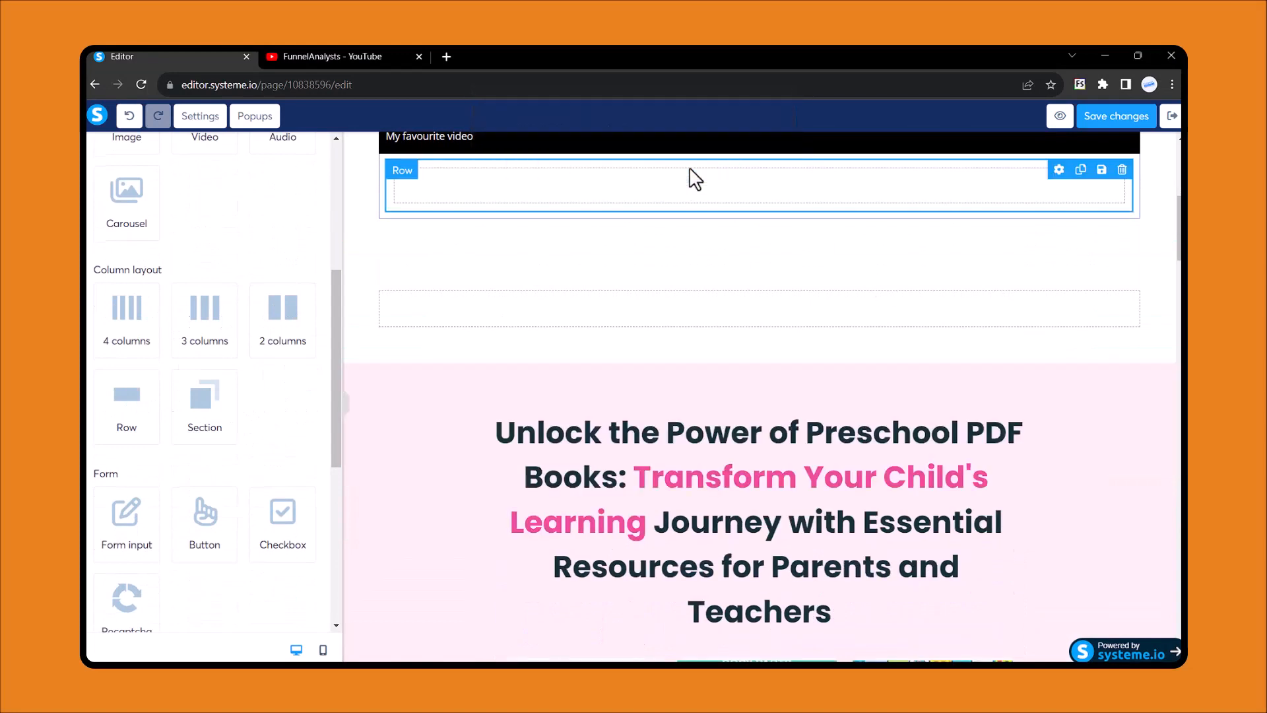
scroll(589, 309, "down", 15)
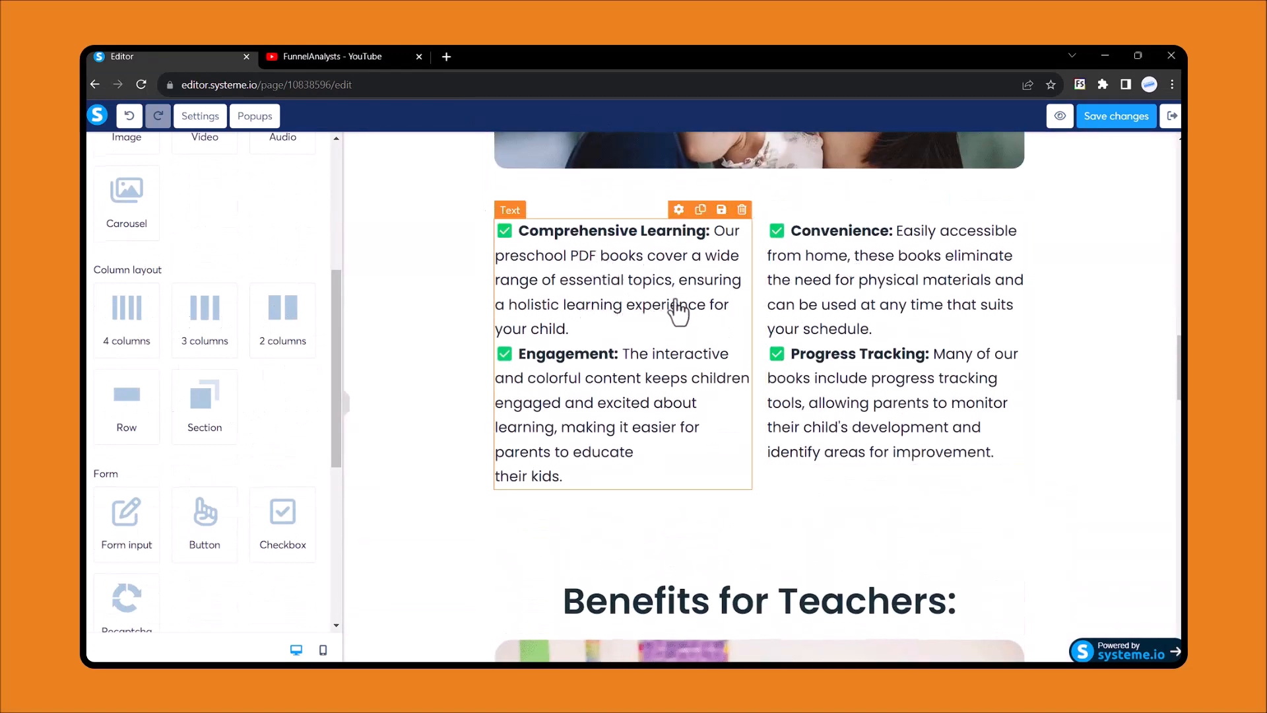
scroll(761, 328, "up", 1)
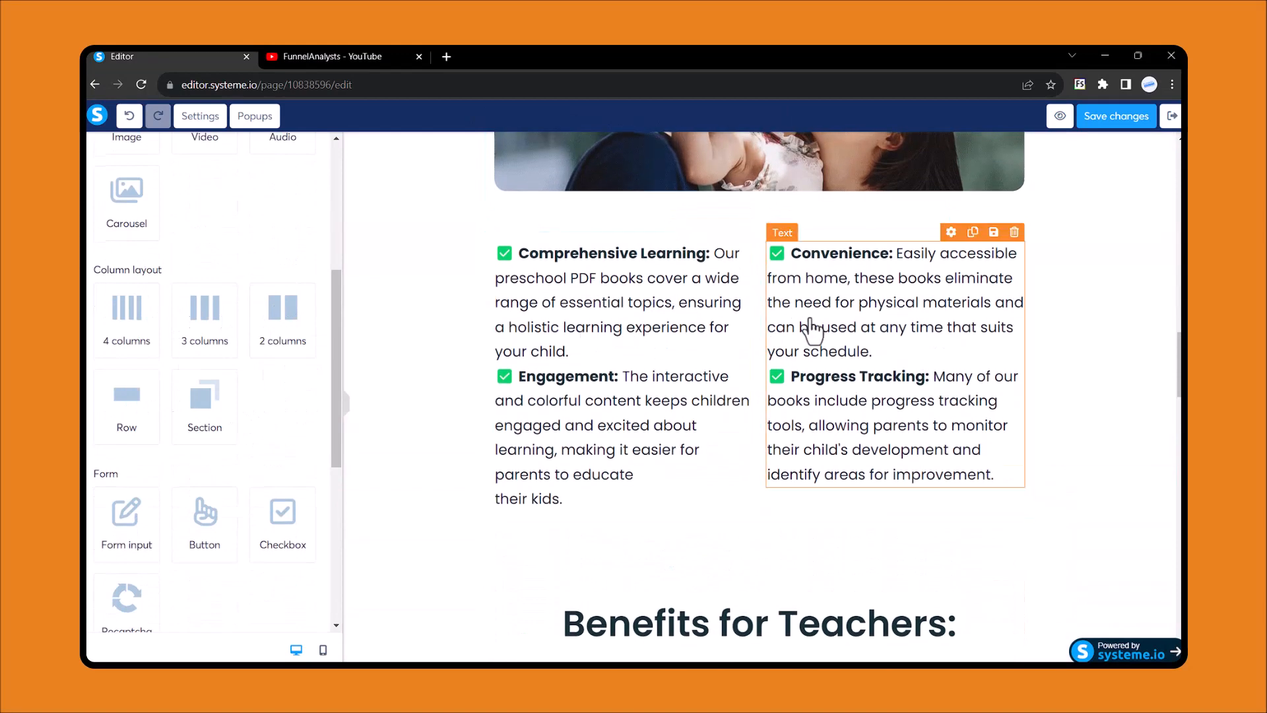
scroll(726, 359, "up", 2)
scroll(728, 361, "down", 3)
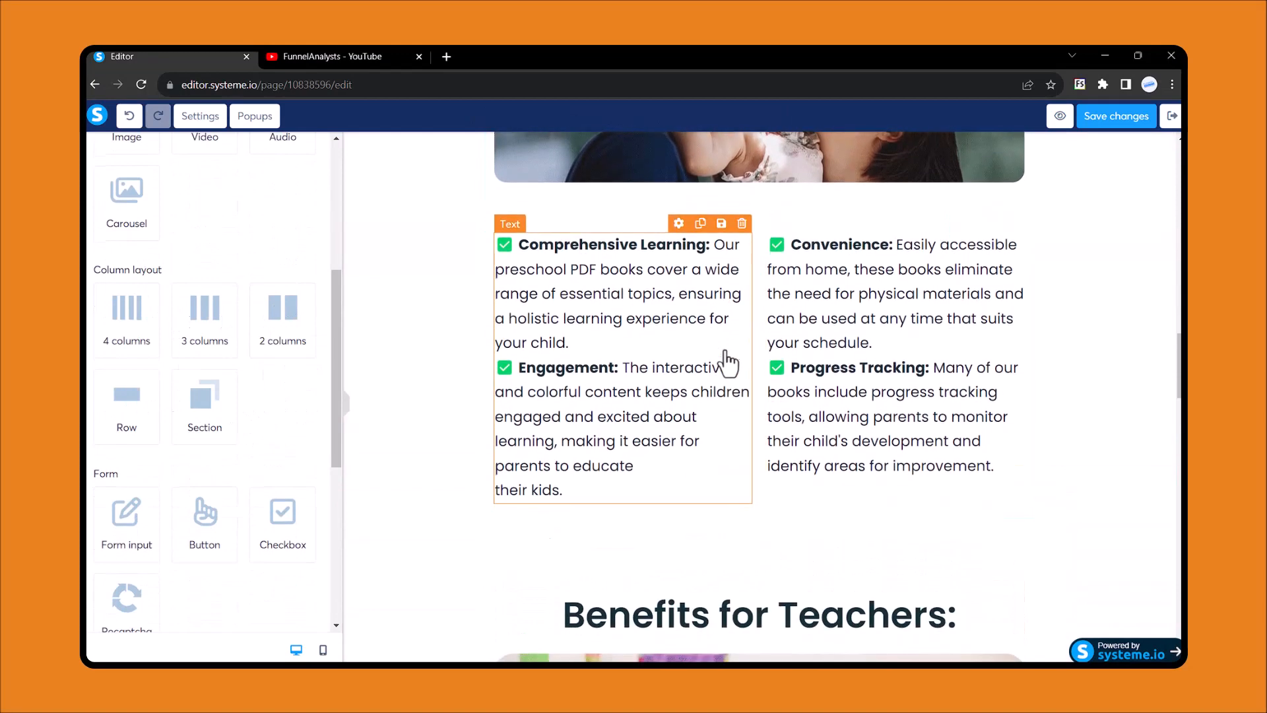
Add a two-column layout between the Comprehensive Learning/Convenience text and the "Benefits for Teachers:" headline.
scroll(419, 368, "down", 1)
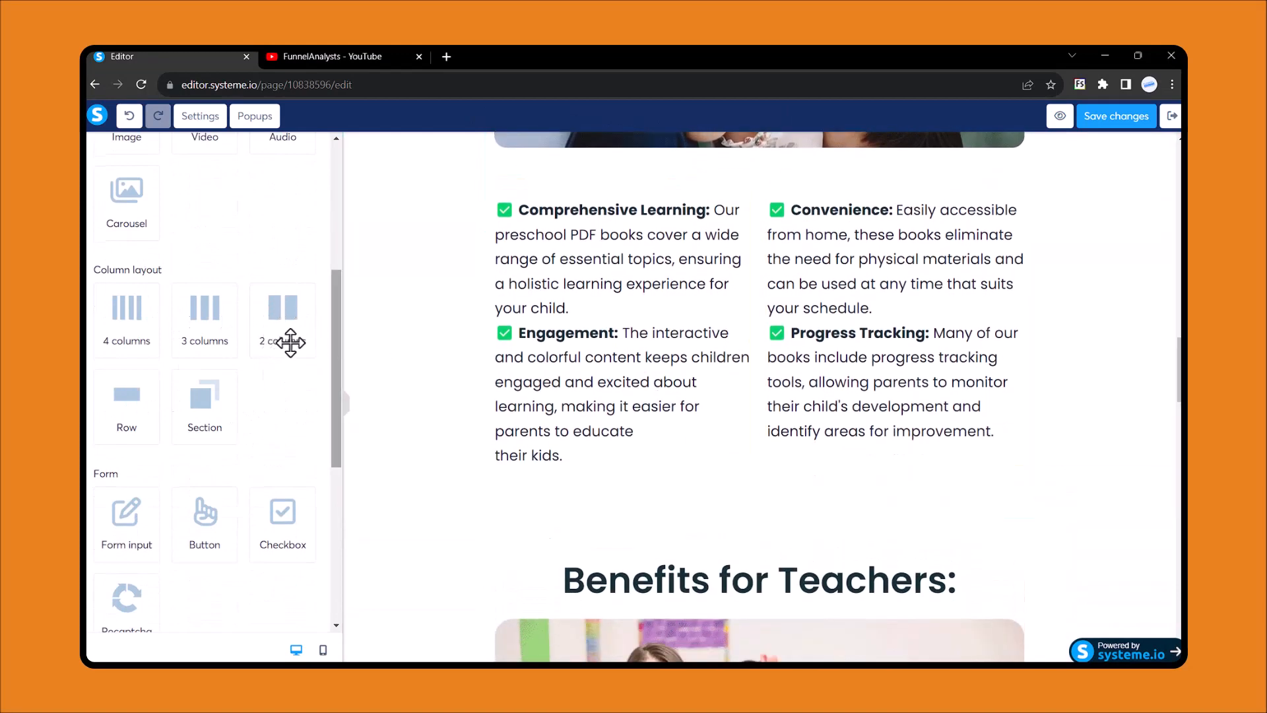
left_click_drag(275, 320, 673, 504)
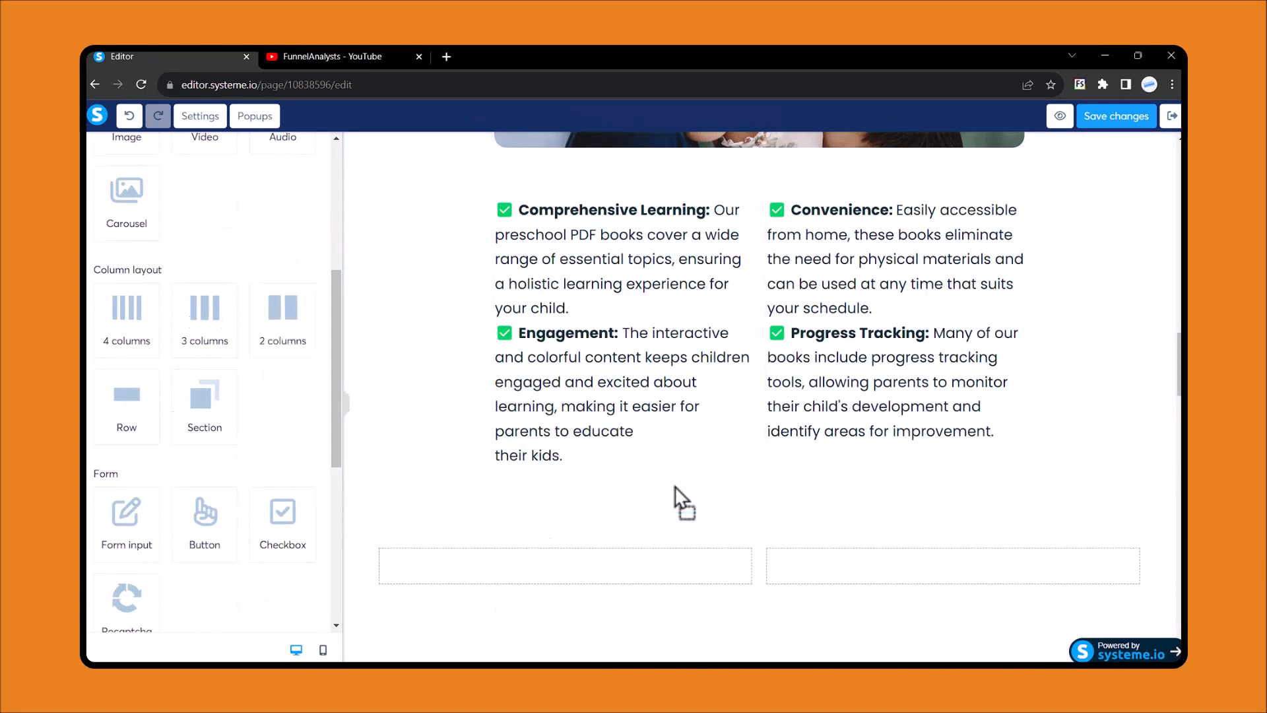
scroll(679, 504, "down", 1)
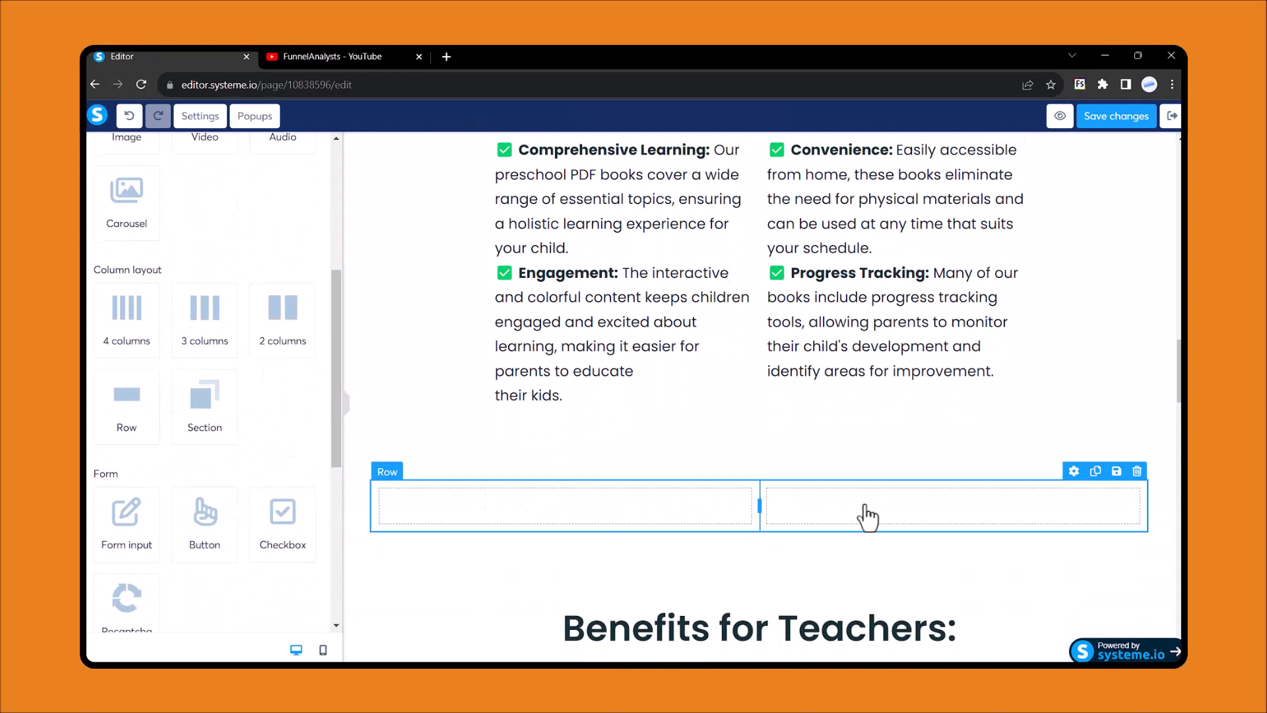
scroll(509, 523, "up", 1)
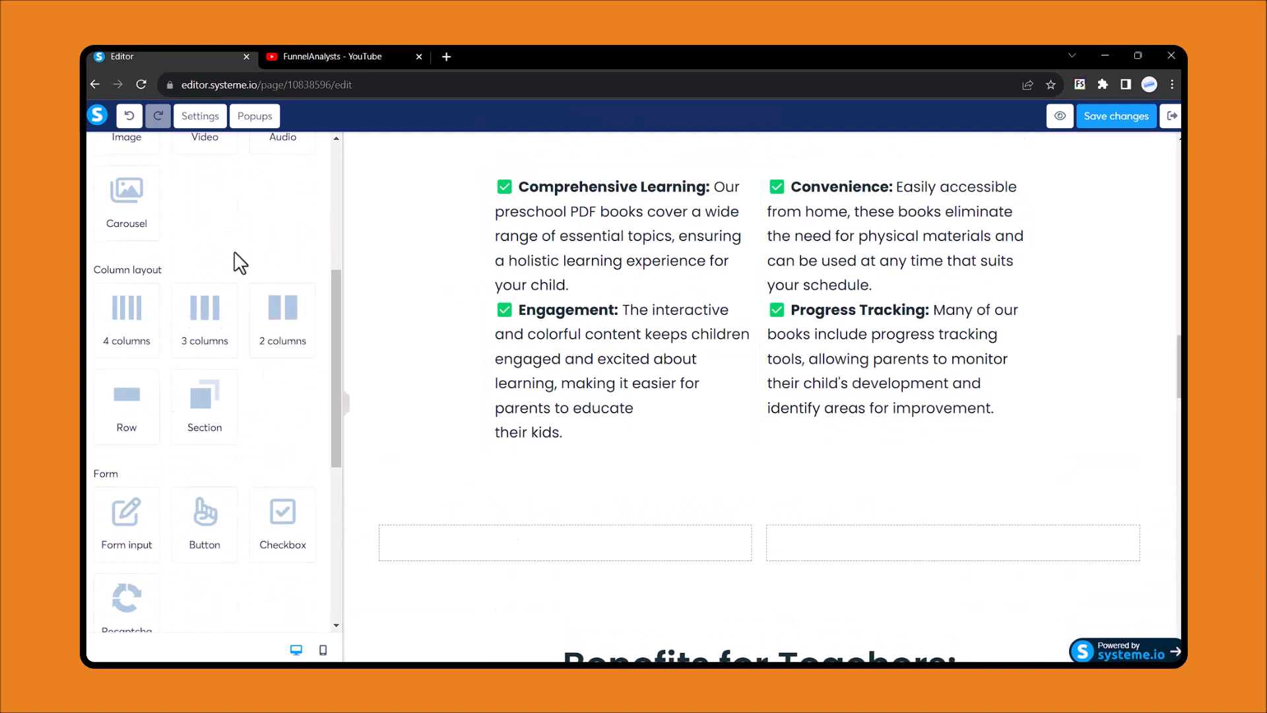
Add a text element to the new row's first column and replace its placeholder with the copied Comprehensive Learning and Engagement text.
scroll(239, 263, "up", 5)
left_click_drag(125, 243, 482, 567)
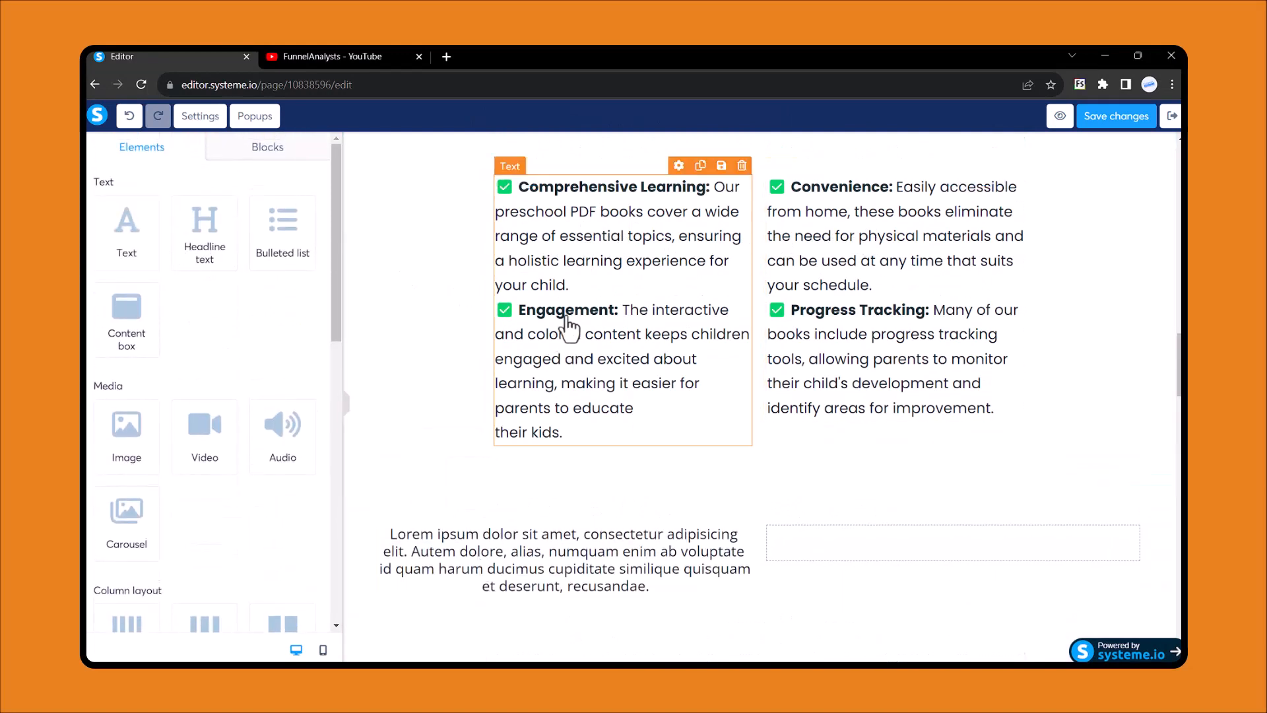
left_click(599, 290)
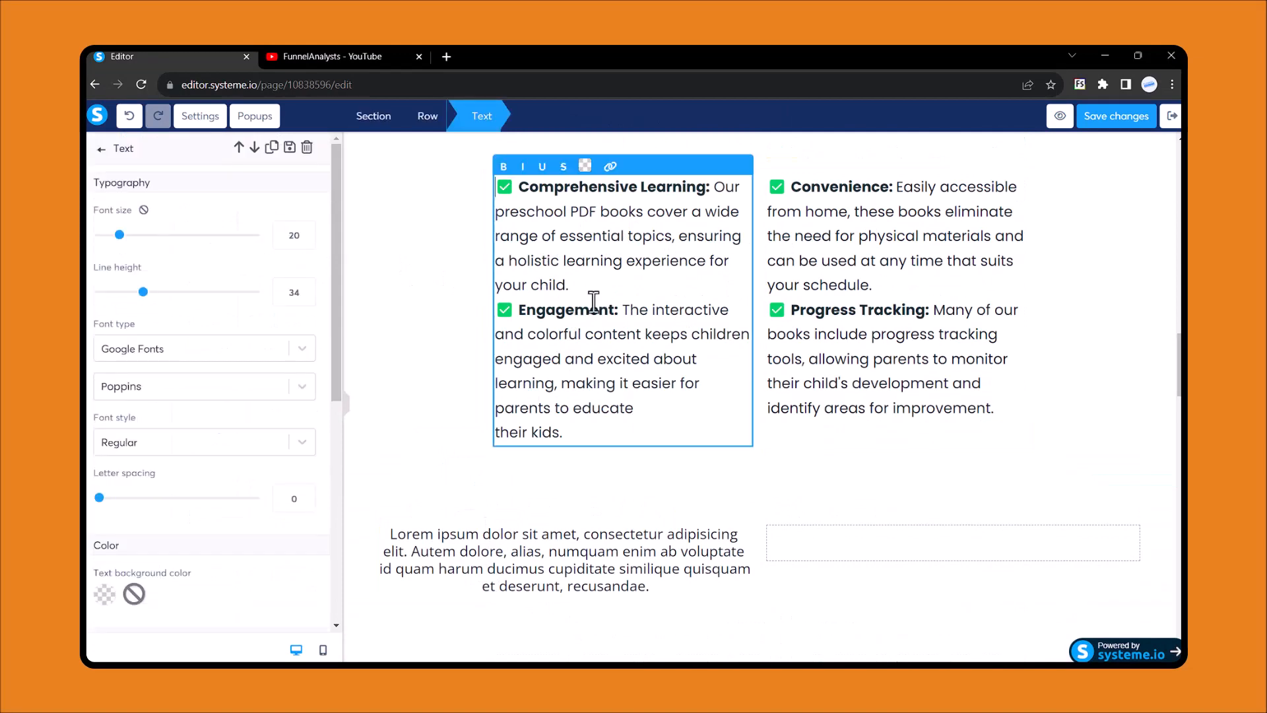
key("ctrl+a")
key("Escape")
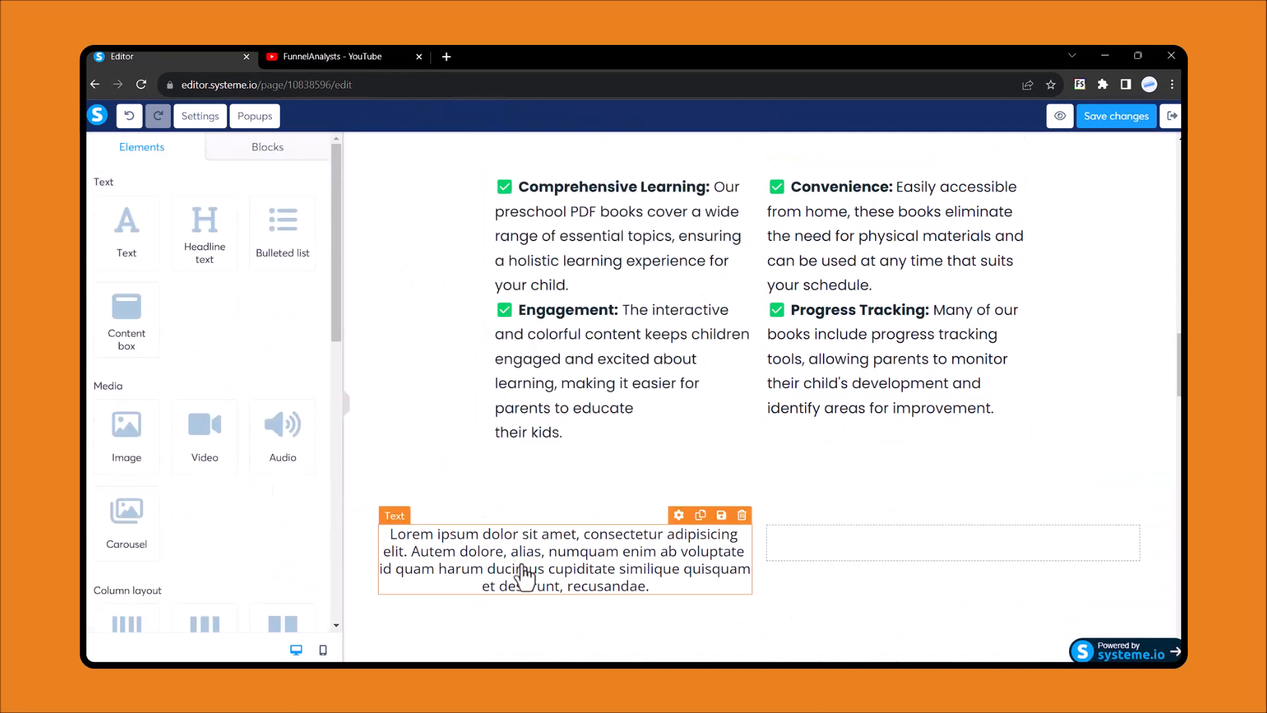
double_click(523, 568)
key("ctrl+a")
type("✅ Comprehensive Learning: Our preschool PDF books cover a wide range of essential topics, ensuring a holistic learning experience for your child. ✅ Engagement: The interactive and colorful content keeps children engaged and excited about learning, making it easier for parents to educate their kids.")
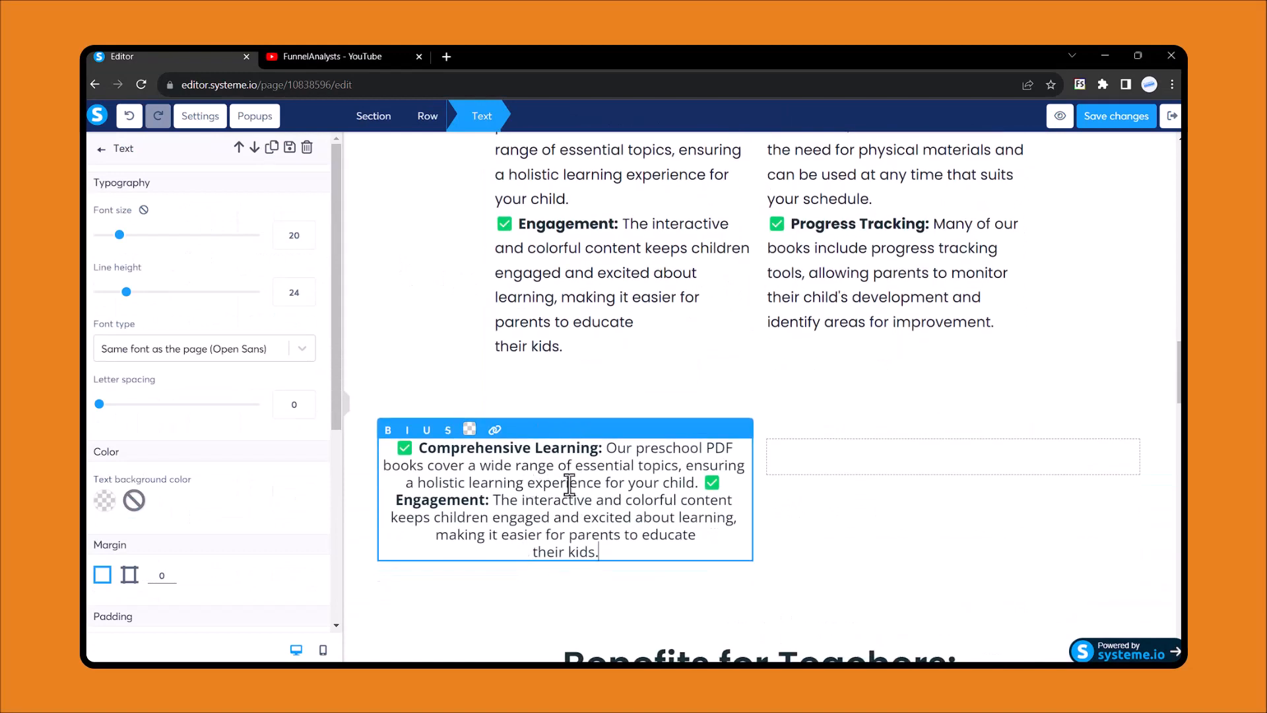
key("Escape")
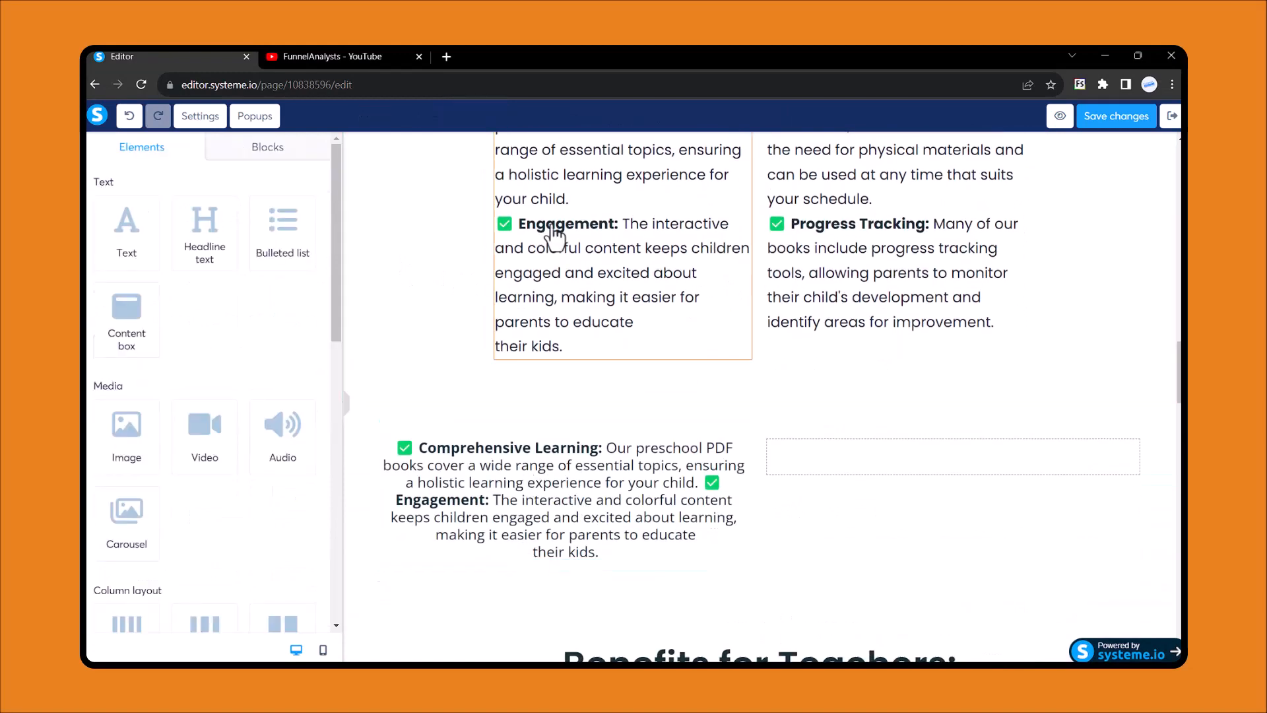
Set the font of the new Comprehensive Learning text to Poppins from Google Fonts.
scroll(552, 249, "up", 1)
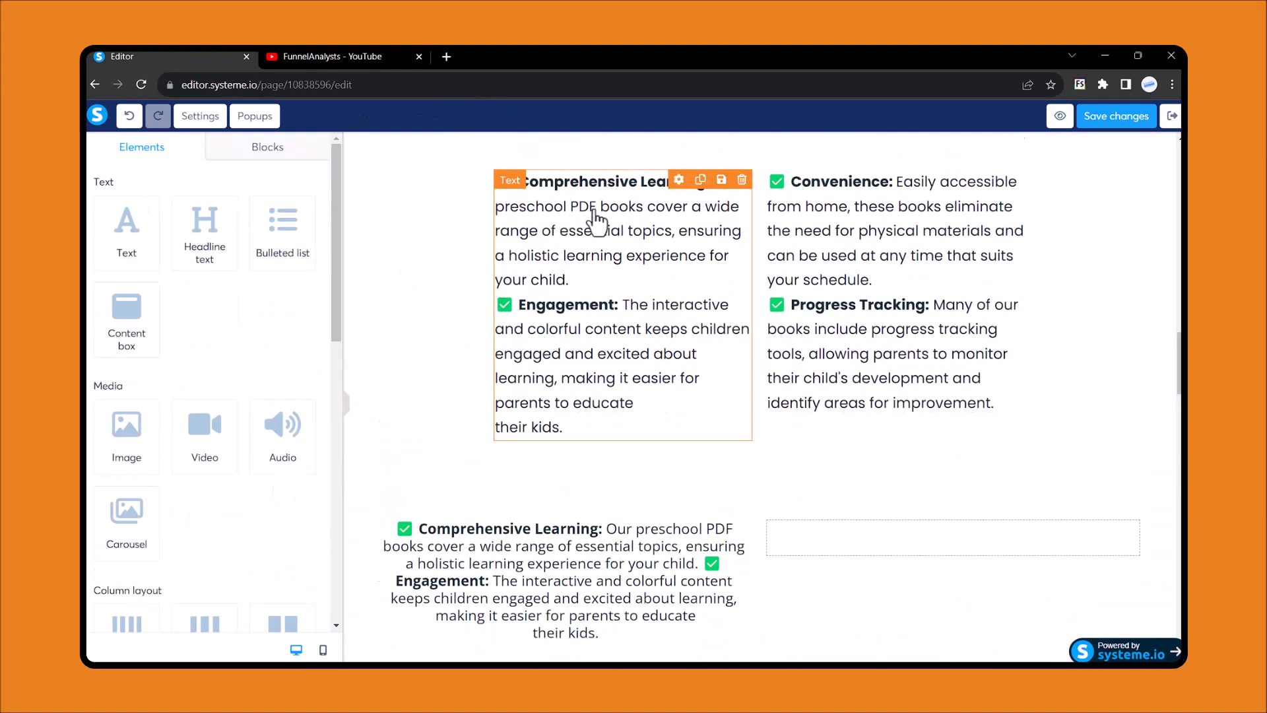
scroll(523, 447, "down", 1)
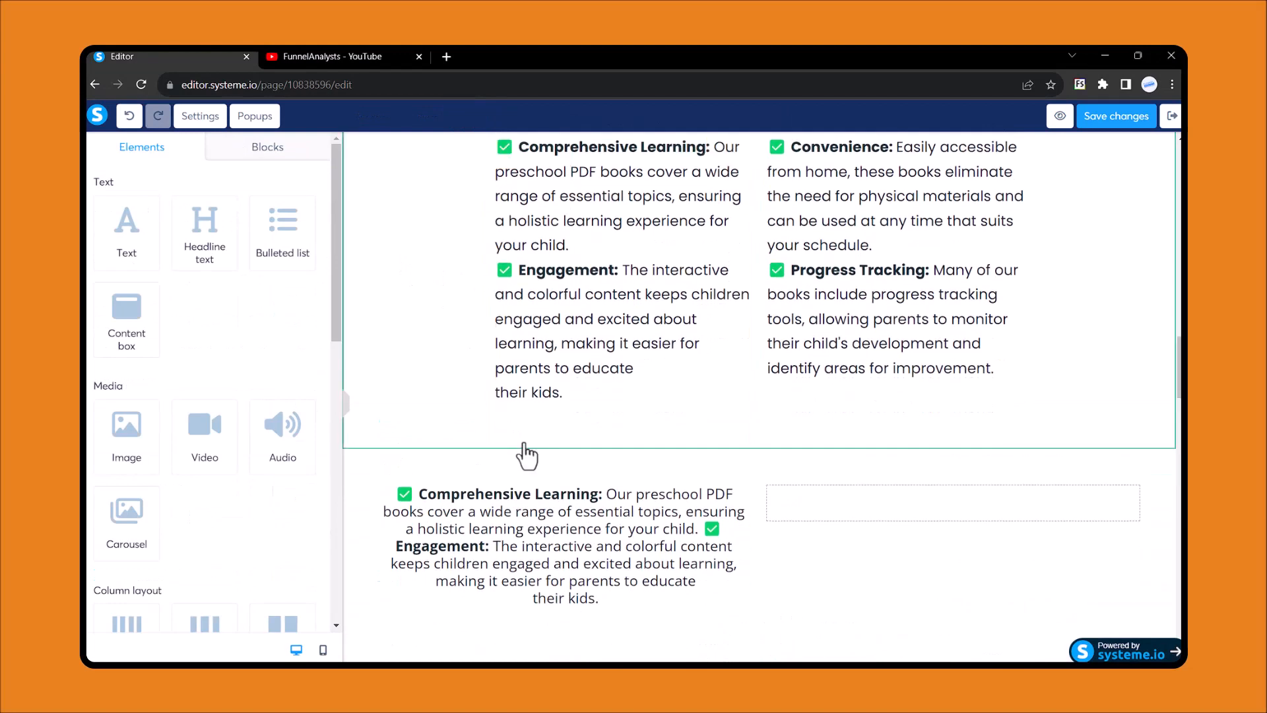
left_click(606, 546)
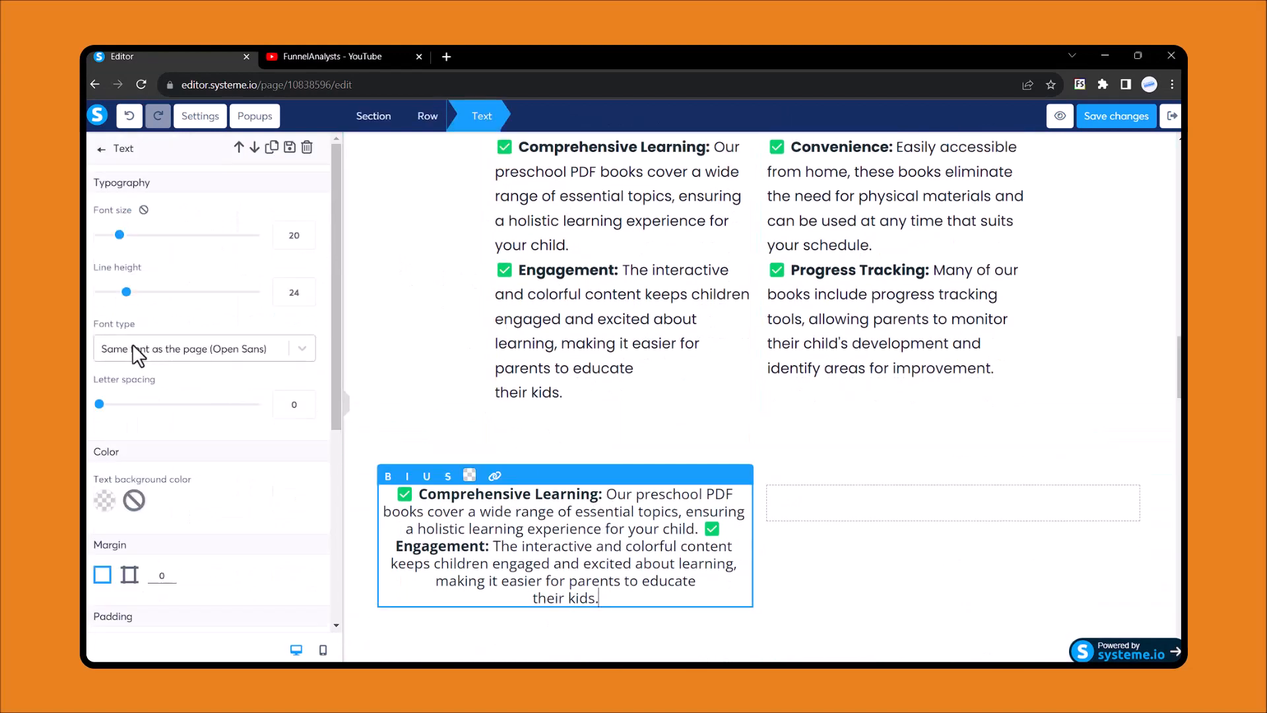
left_click(146, 354)
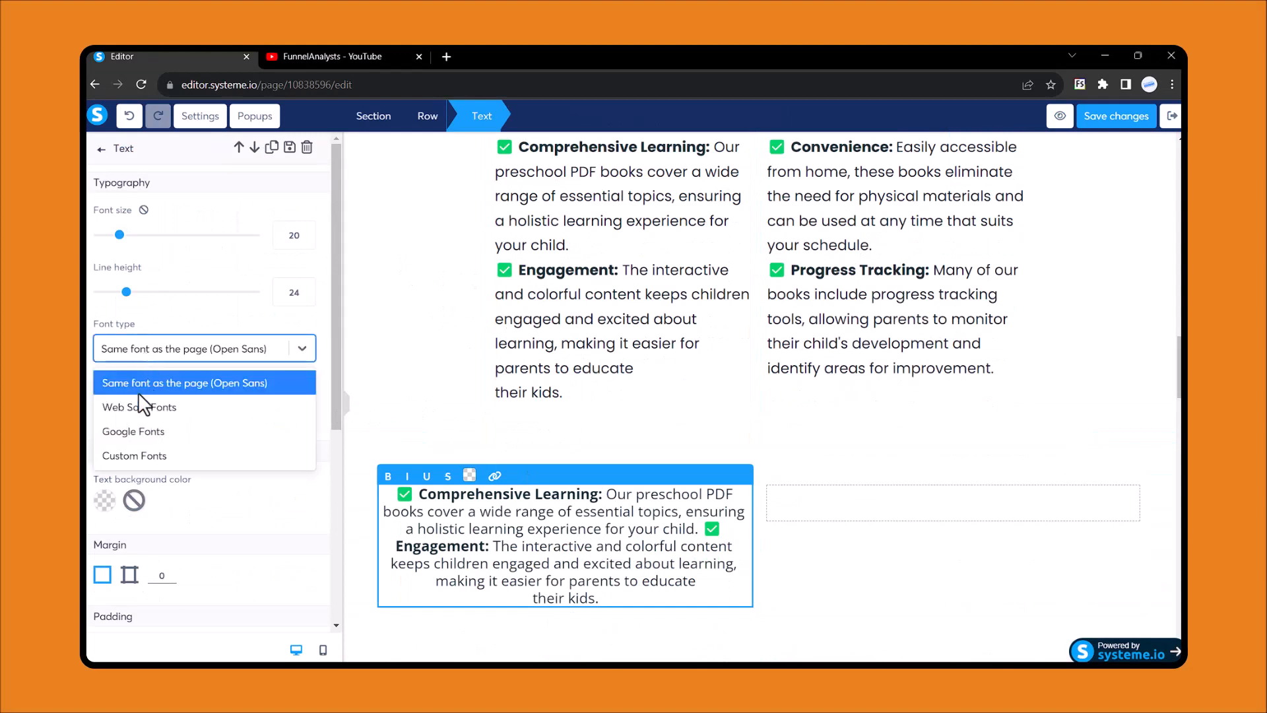
left_click(141, 431)
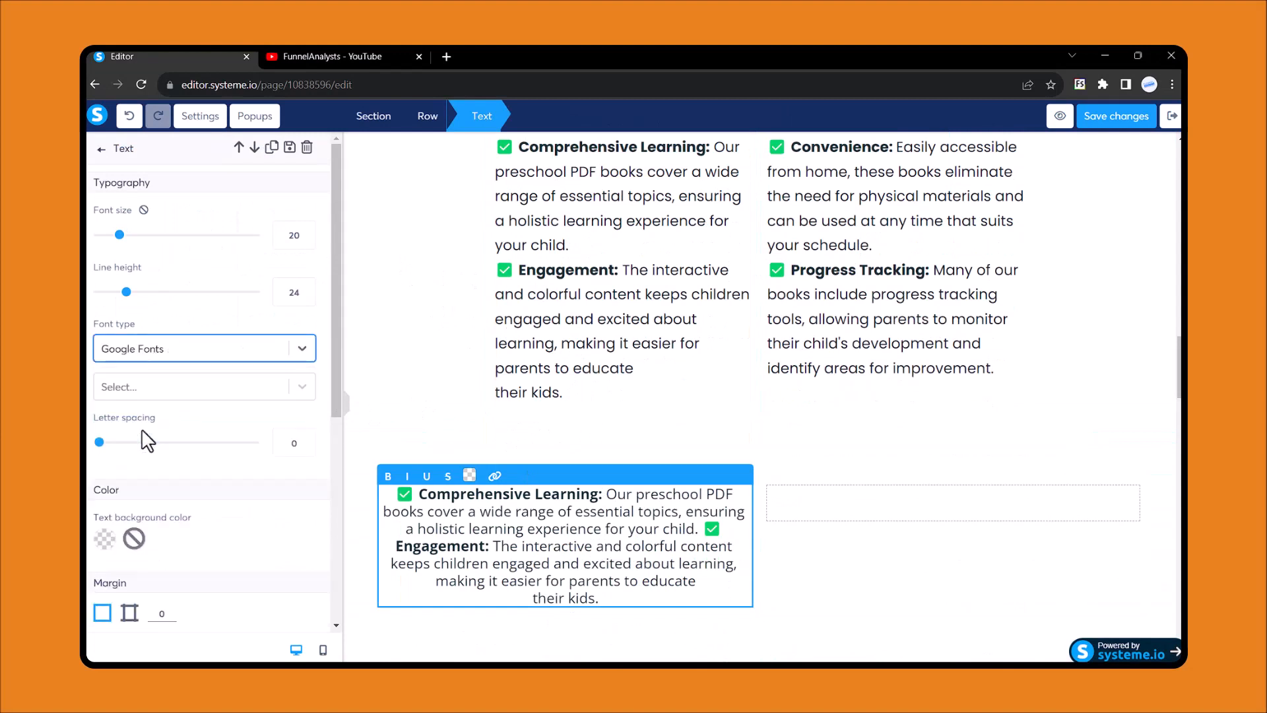
left_click(161, 388)
type("poppi")
key("Return")
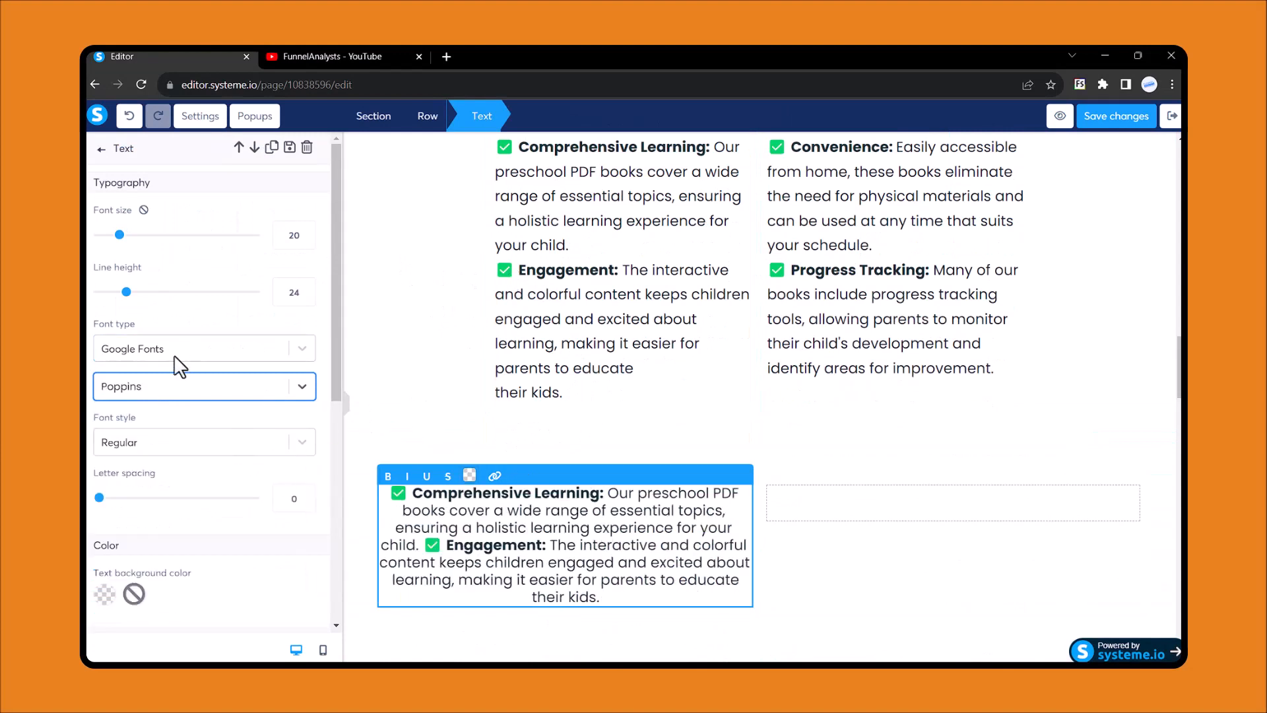
Left-align the new text and insert a blank line before the Engagement paragraph.
scroll(170, 320, "down", 5)
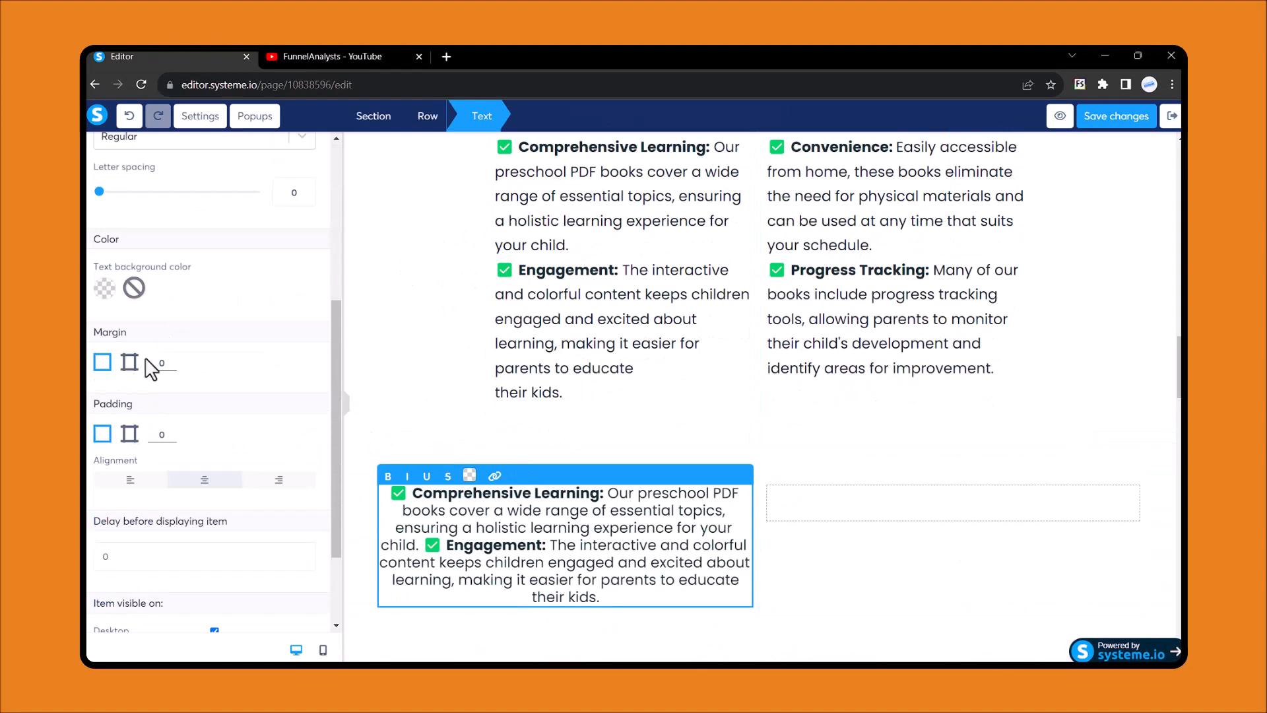
left_click(130, 482)
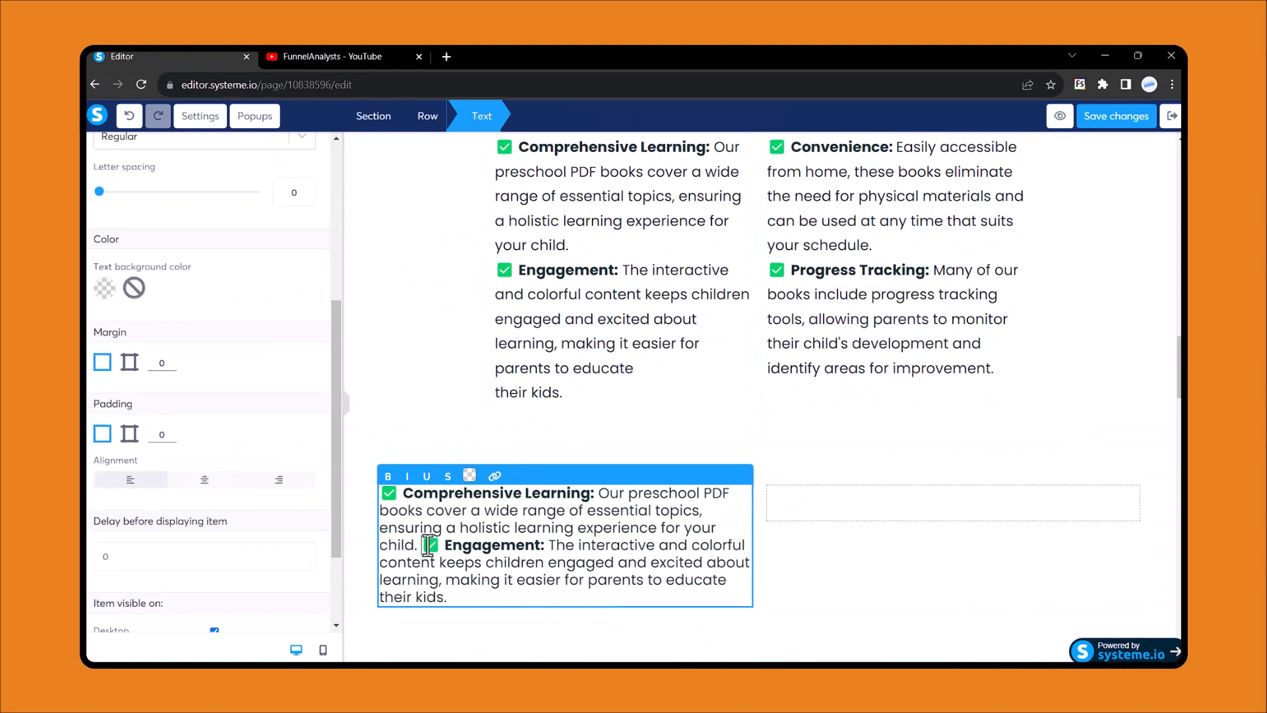
key("Return")
key("Return")
scroll(429, 545, "down", 1)
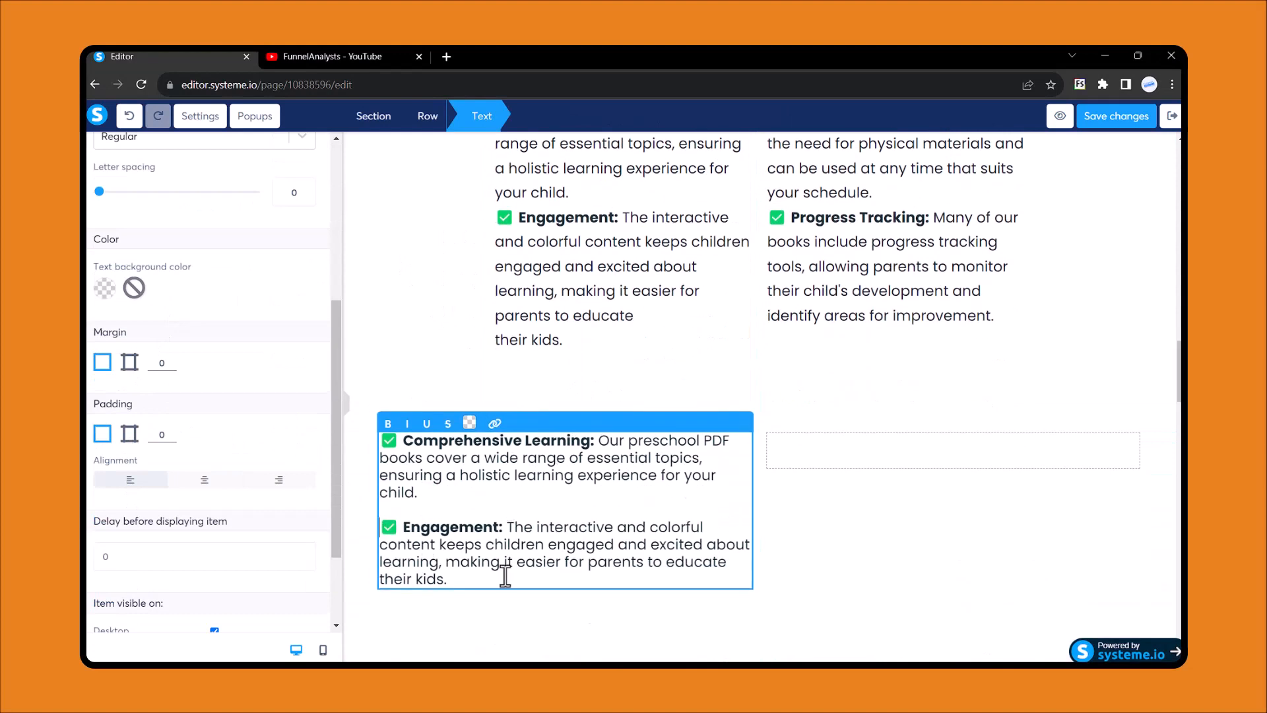
Set the line height of the new Comprehensive Learning and Engagement text to 35.
scroll(215, 337, "up", 4)
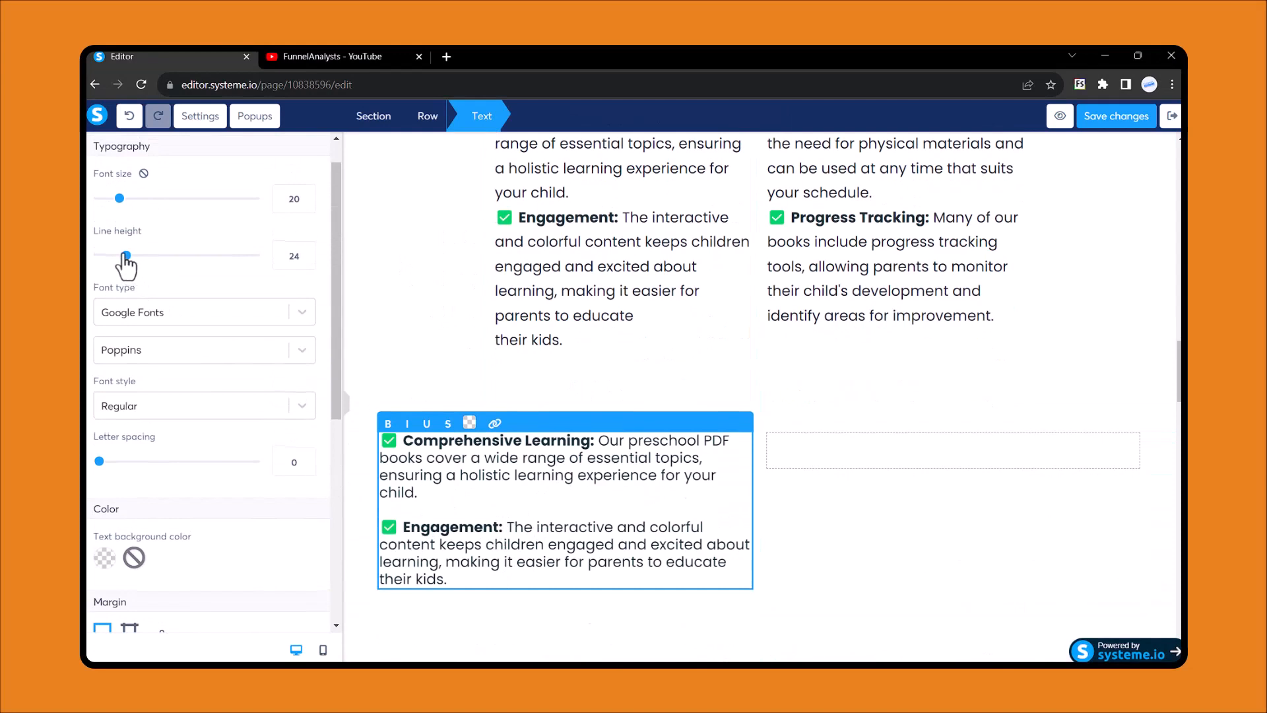
left_click_drag(126, 256, 145, 256)
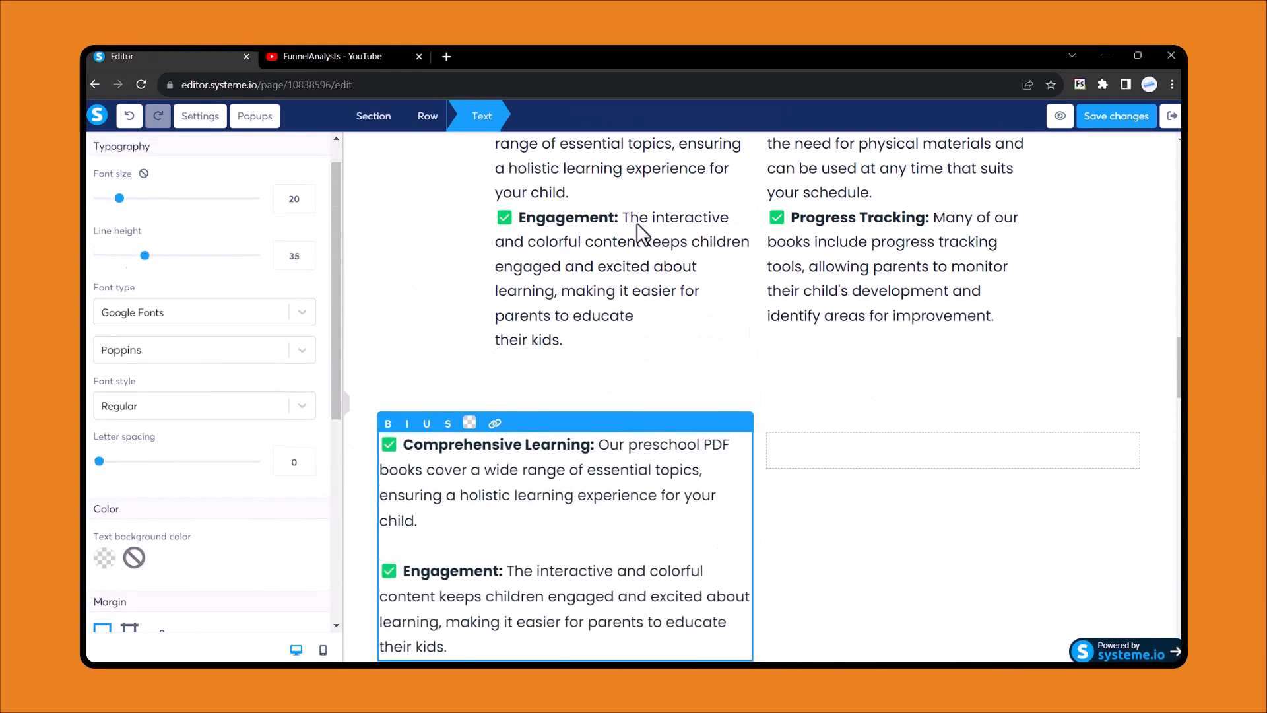
left_click(574, 410)
scroll(574, 409, "down", 1)
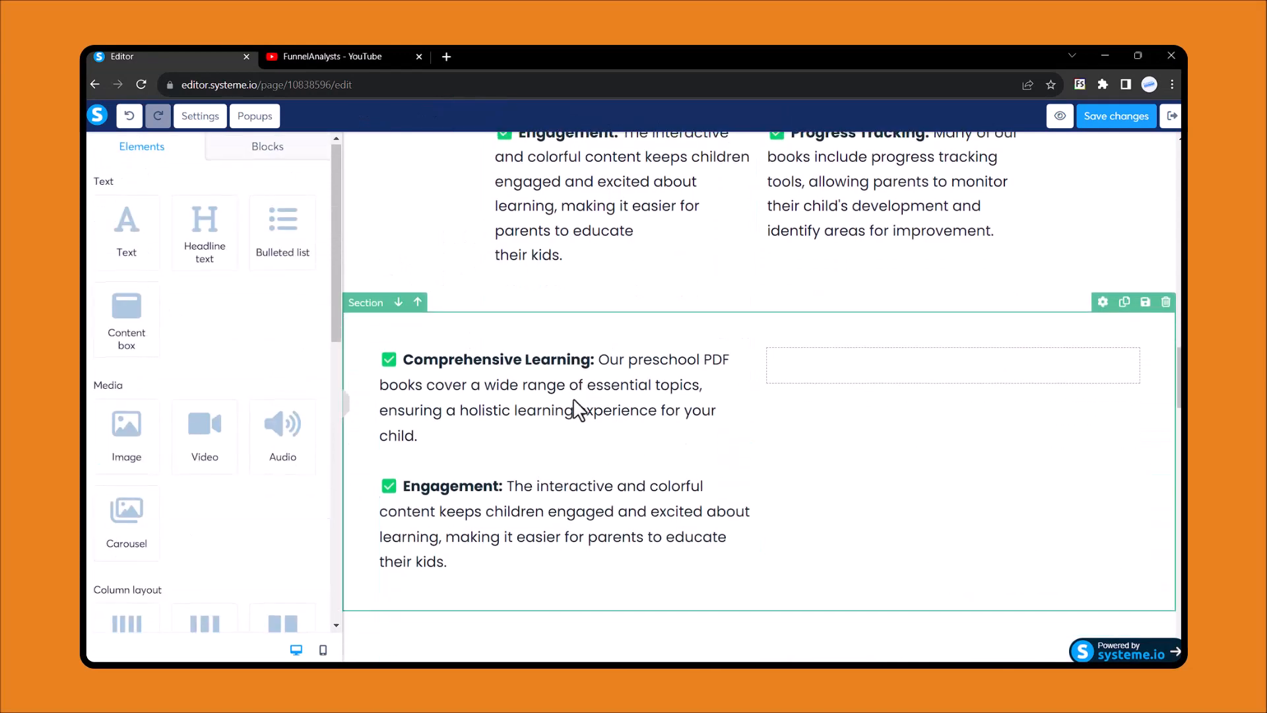
left_click(564, 412)
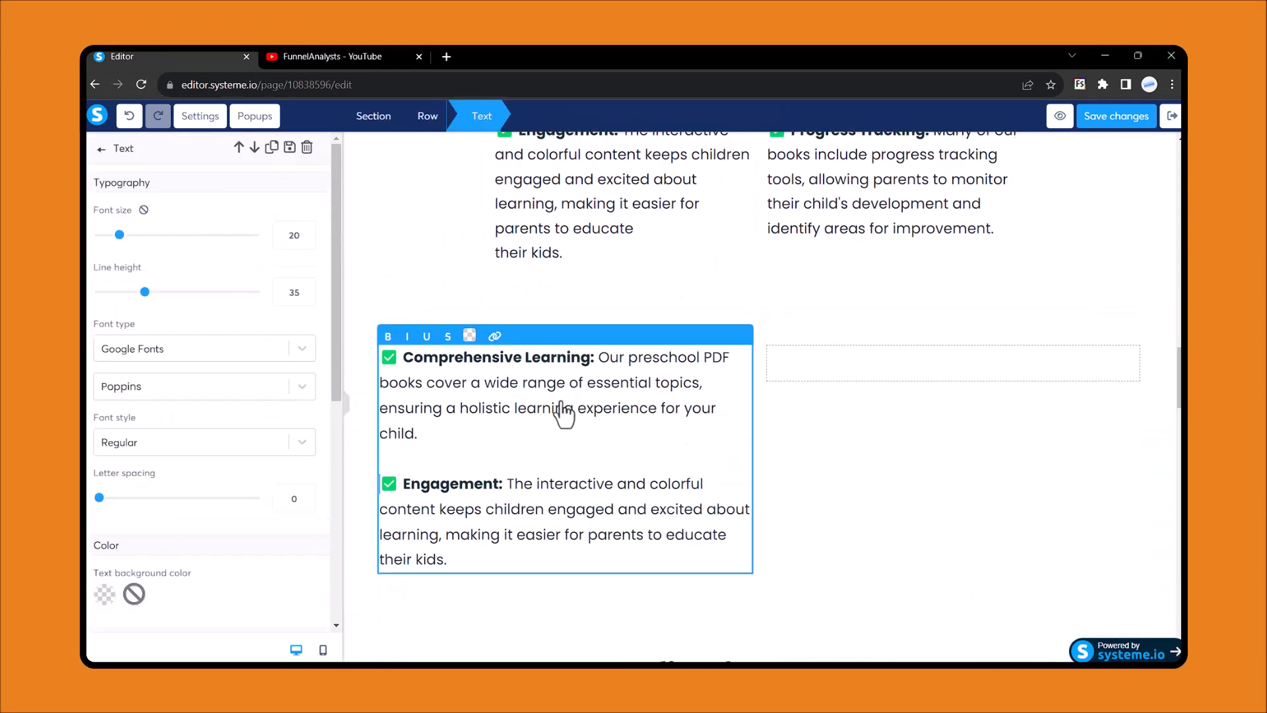
left_click(521, 280)
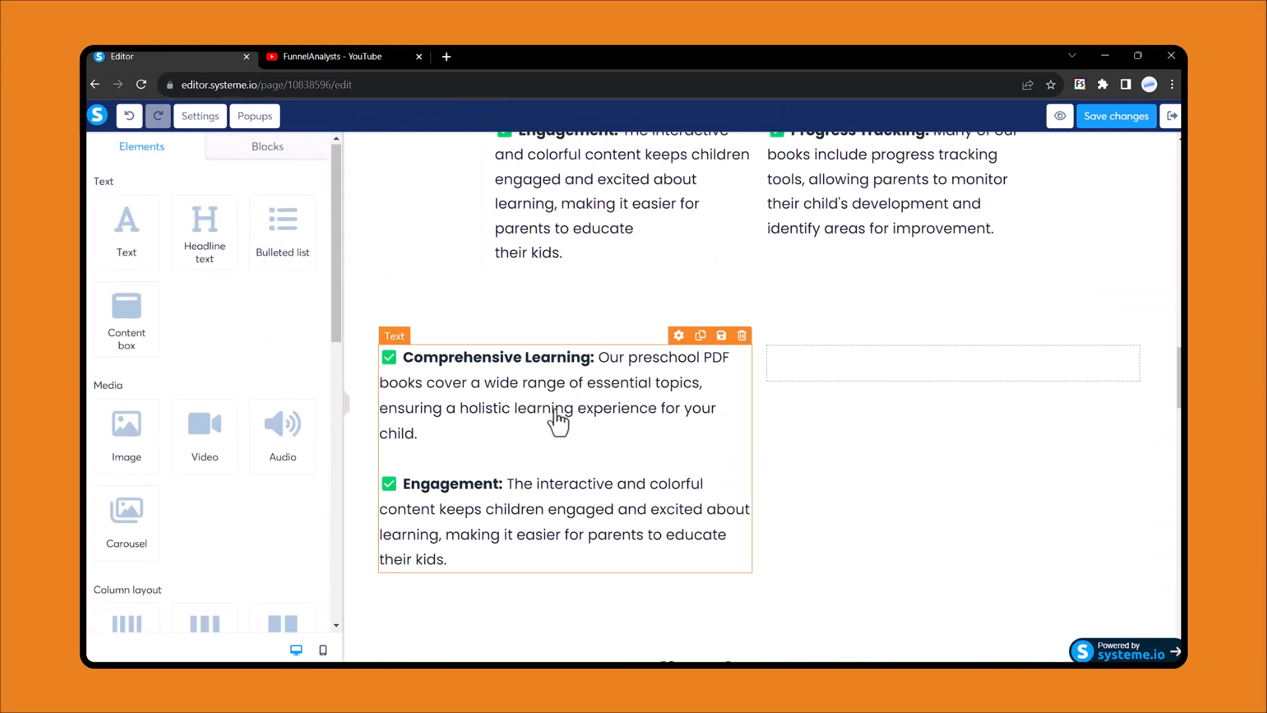
Duplicate the new text element and move the copy into the empty second column of the row.
left_click(700, 336)
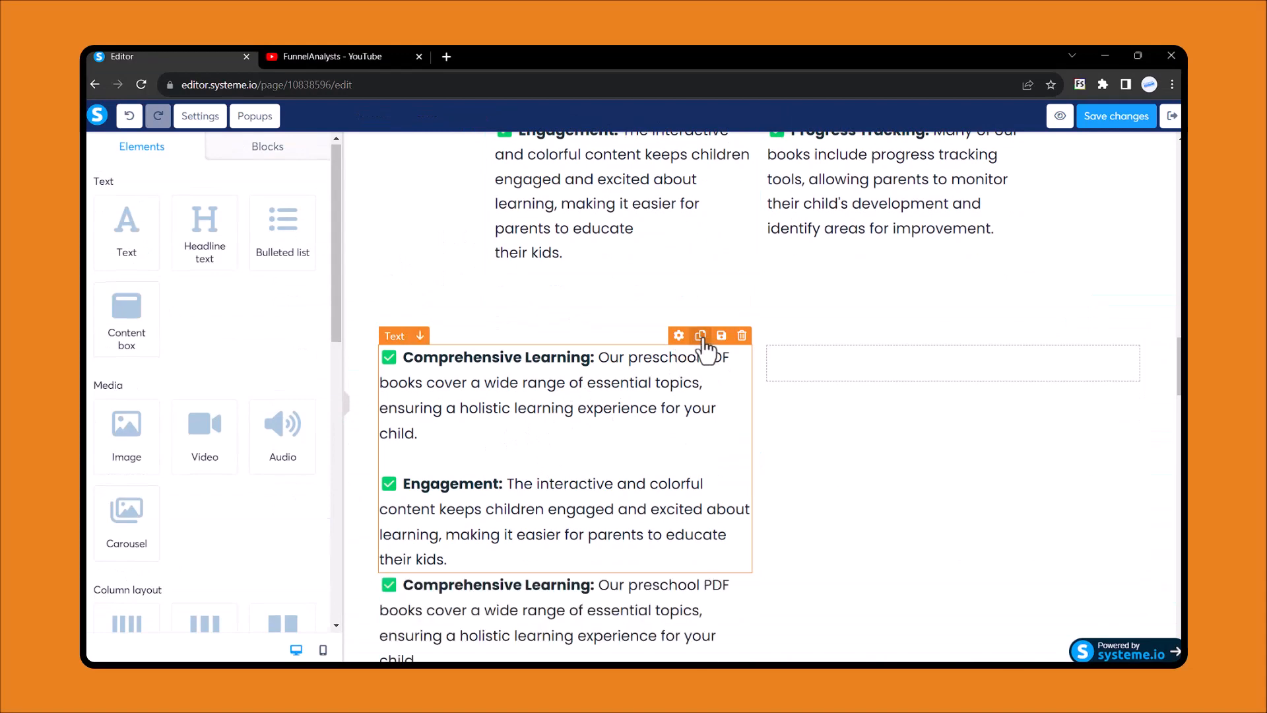
scroll(664, 387, "down", 1)
left_click_drag(638, 520, 829, 317)
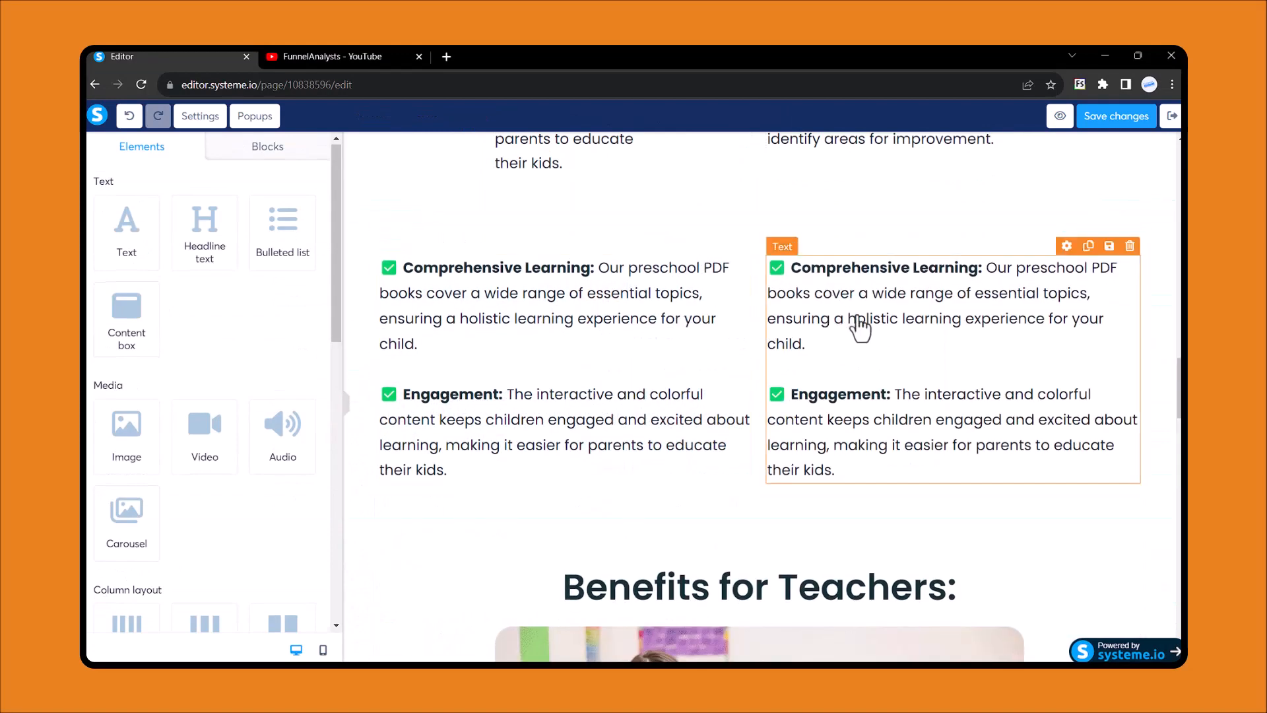
Collapse the elements sidebar and compare the side spacing of the original two-column text with the new row beneath it.
scroll(855, 325, "up", 2)
scroll(744, 350, "up", 1)
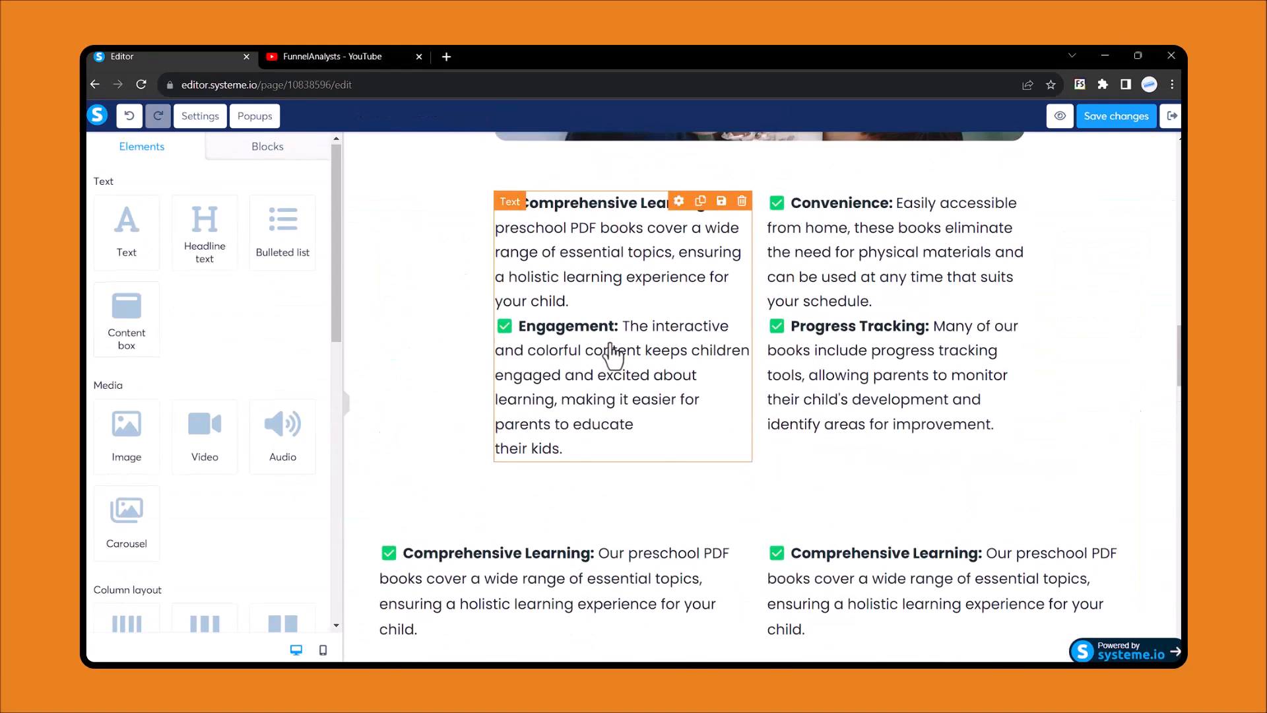
scroll(612, 356, "down", 1)
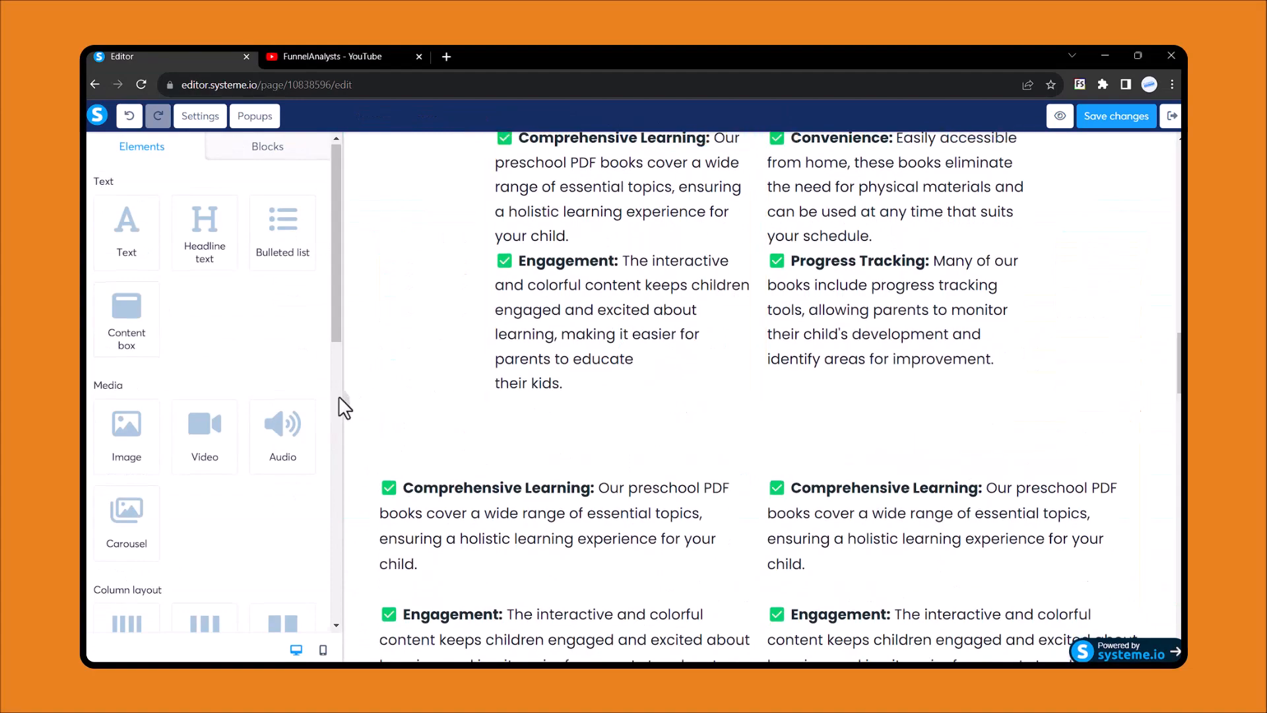
left_click(345, 415)
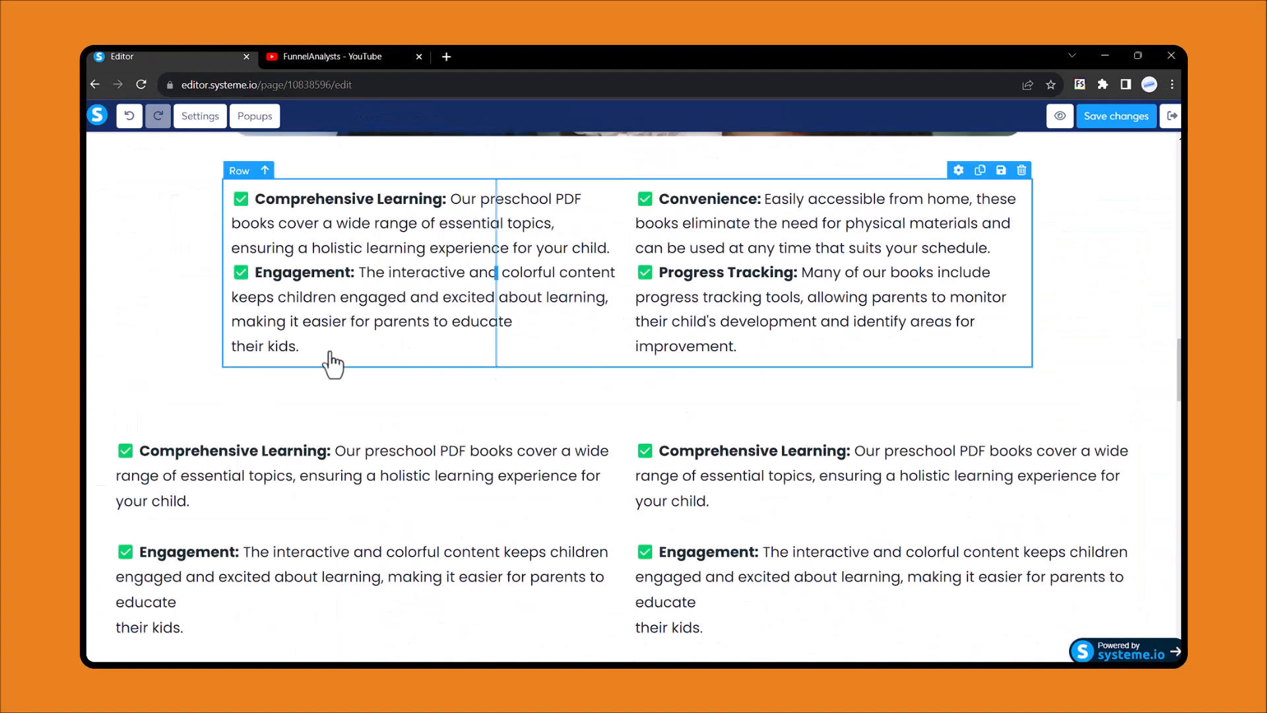
left_click(89, 415)
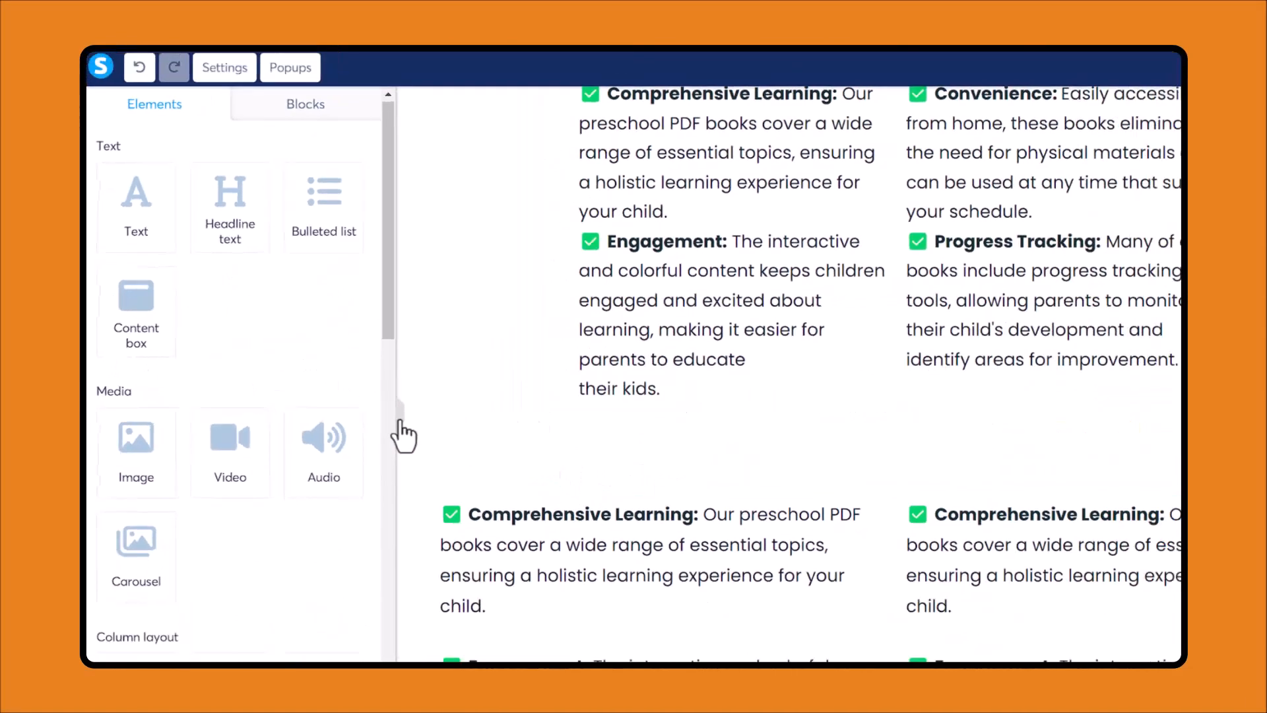
left_click(400, 422)
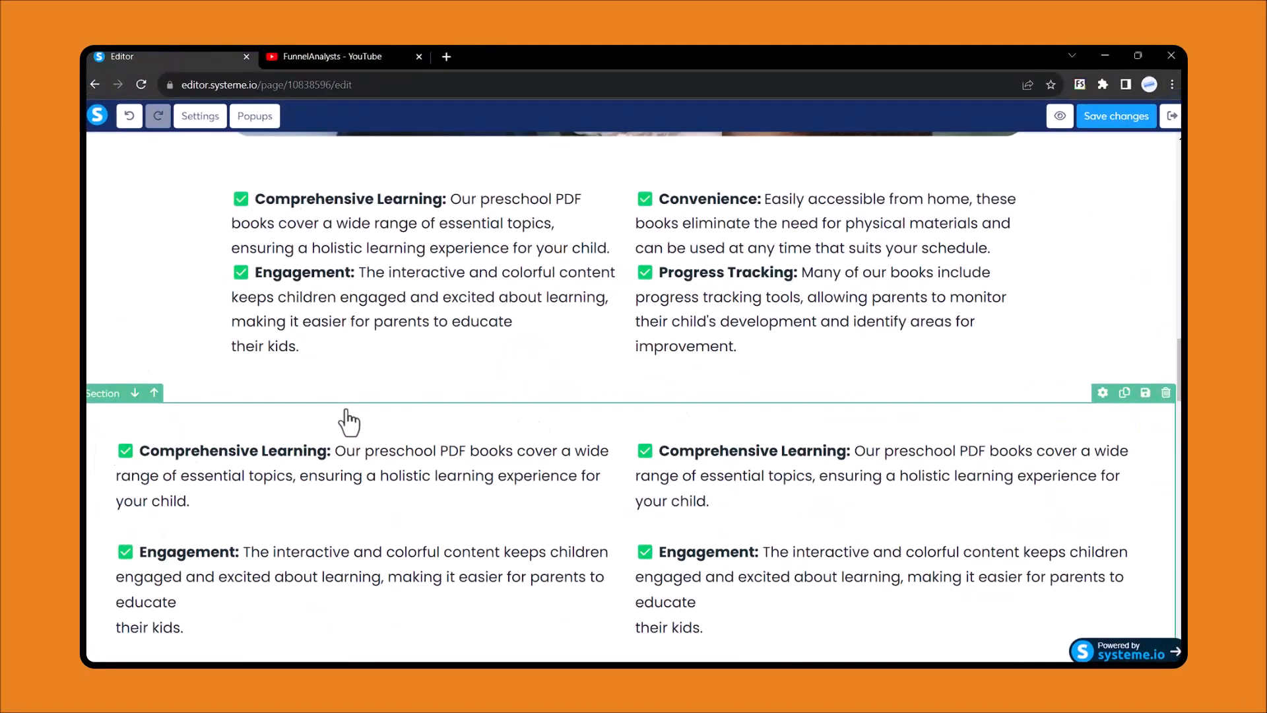
scroll(124, 334, "down", 1)
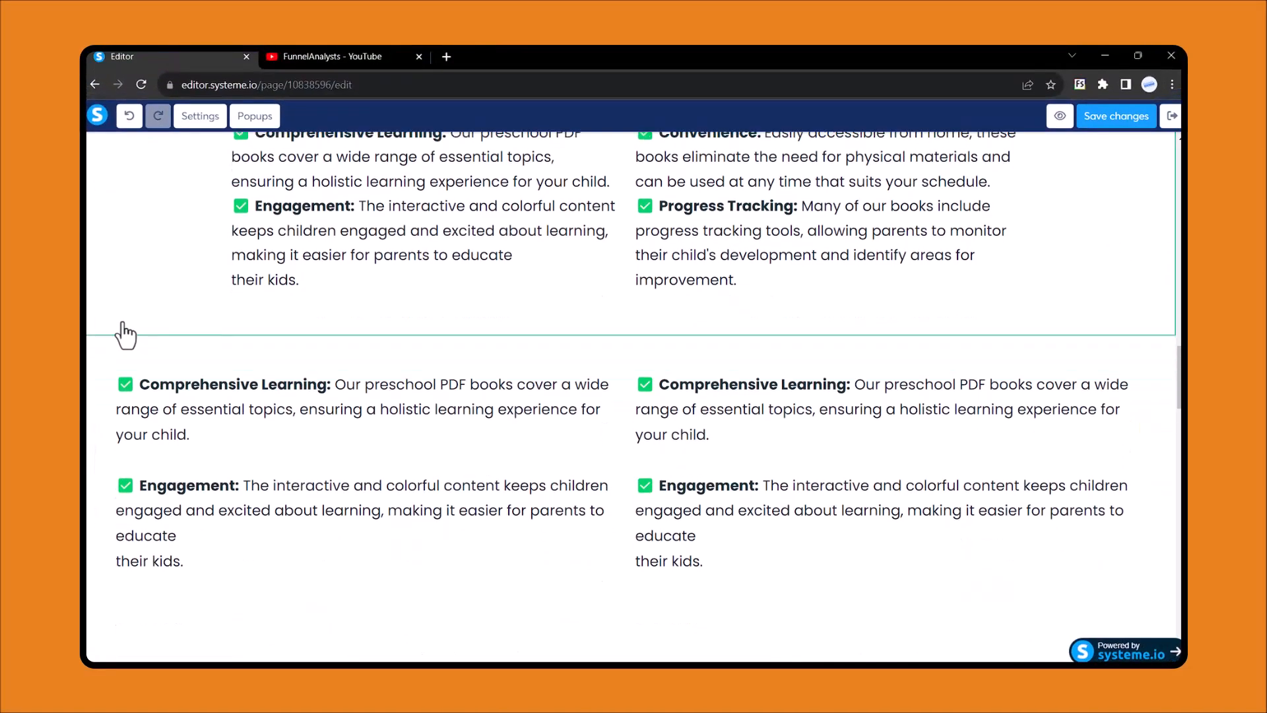
scroll(124, 334, "up", 2)
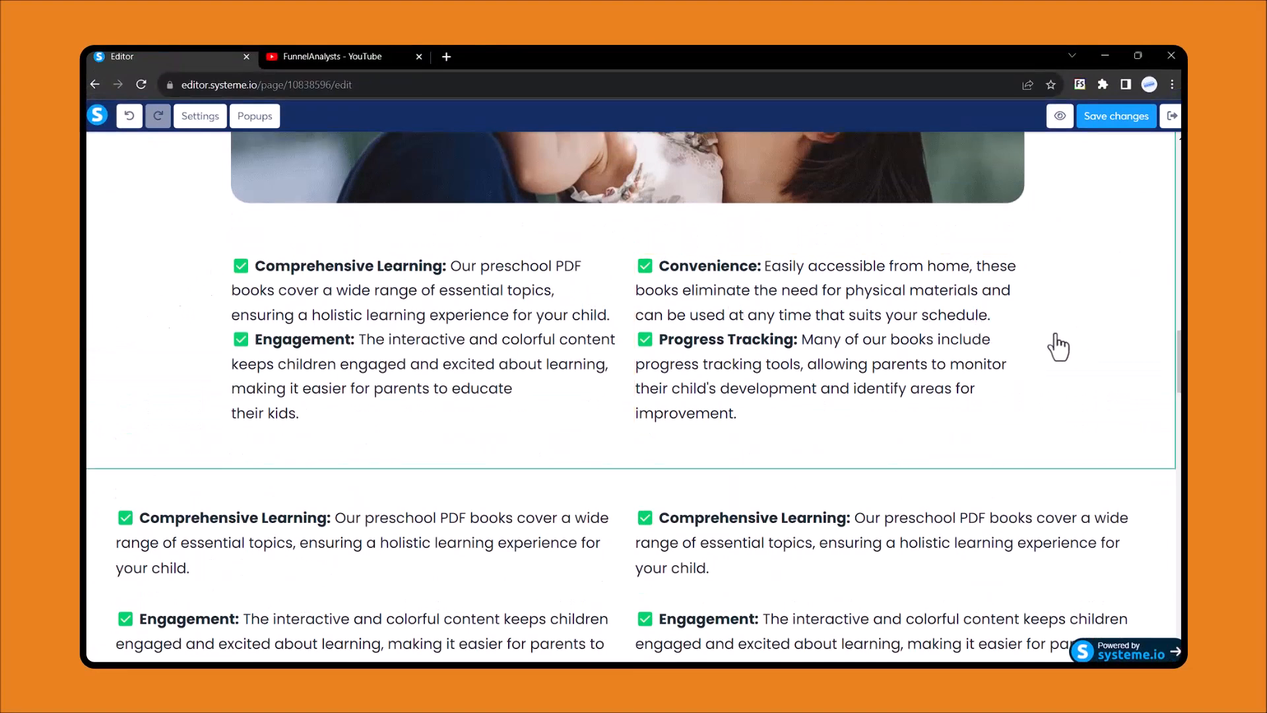
scroll(594, 418, "down", 2)
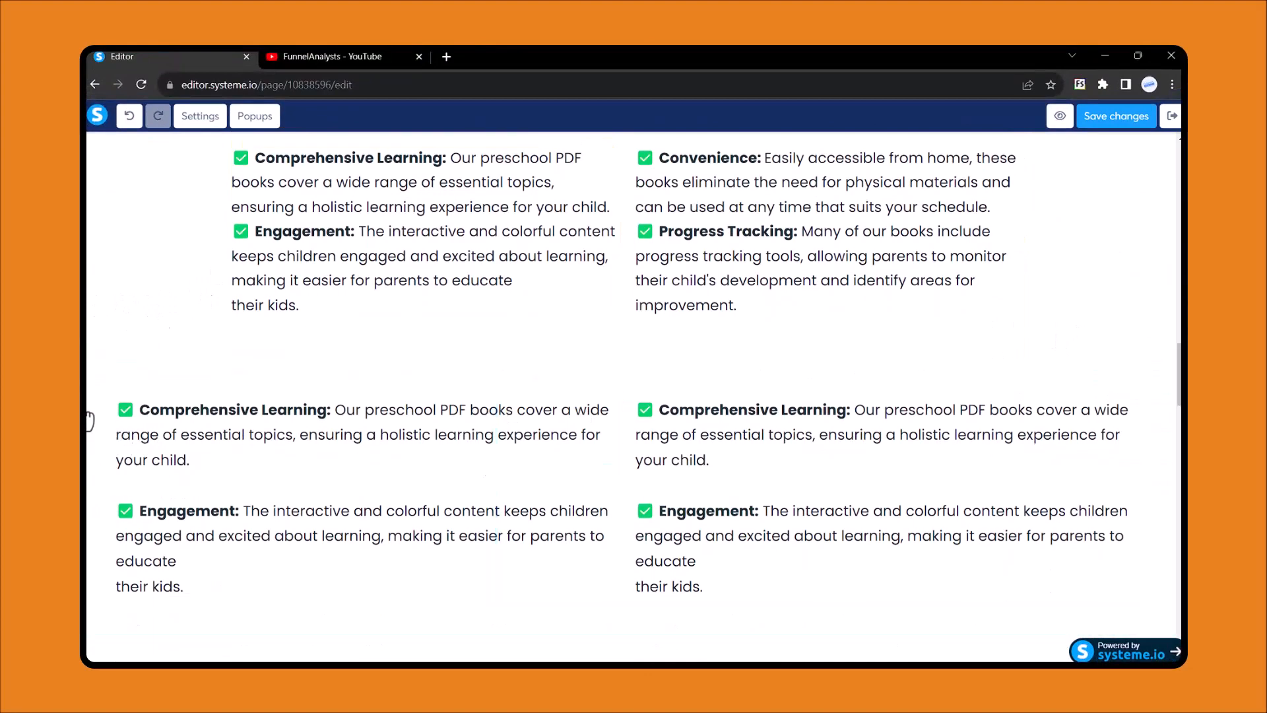
Set the left and right margins of the new two-column text section to 200.
mouse_move(88, 421)
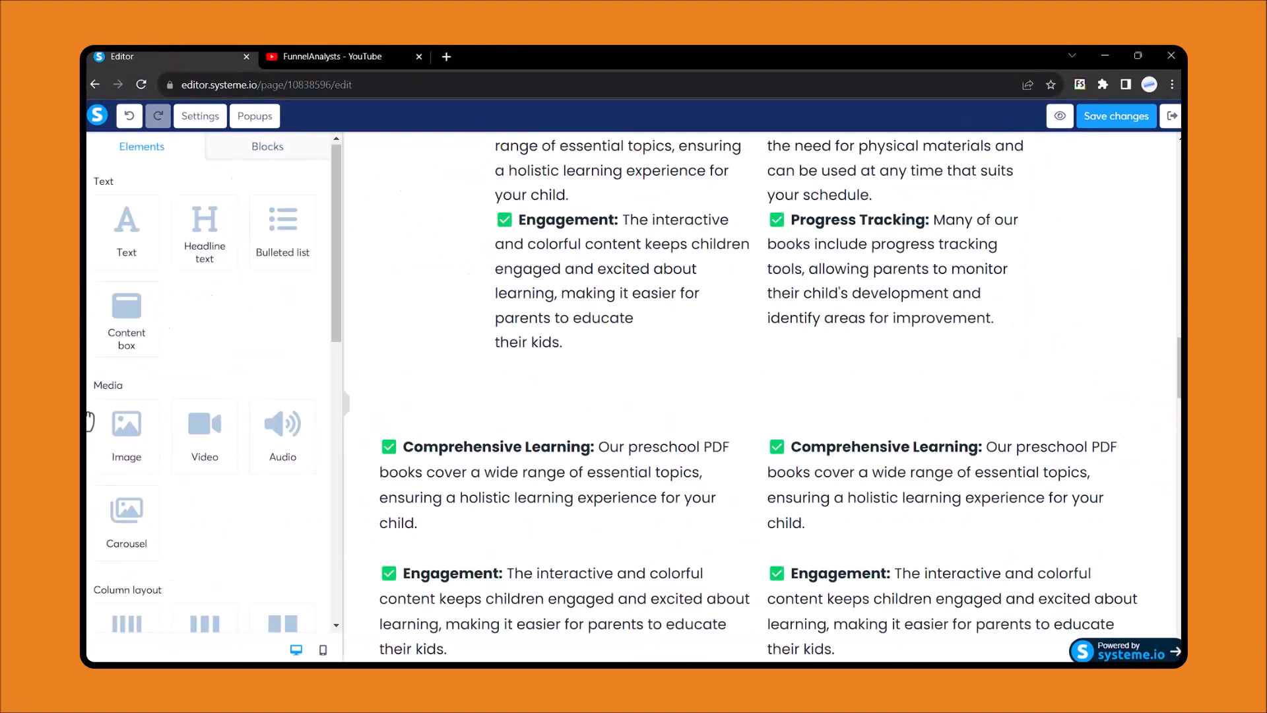
left_click(374, 426)
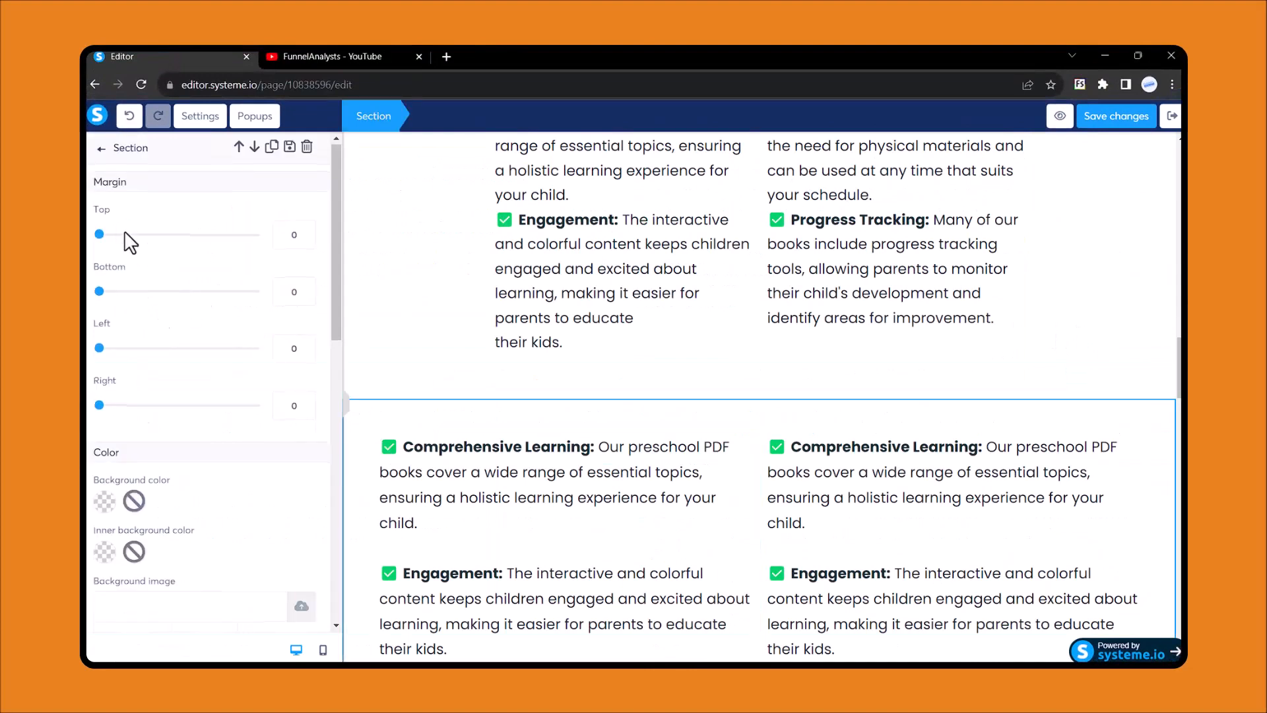
left_click(293, 351)
type("200")
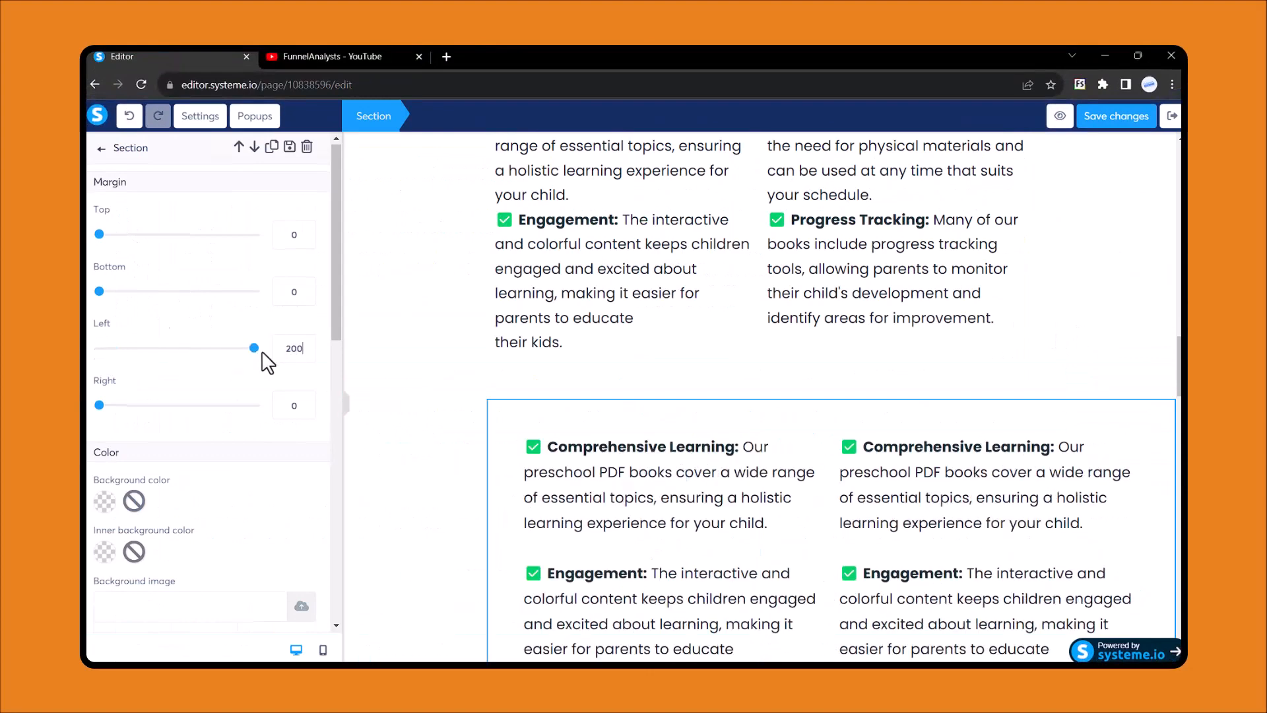
left_click(299, 409)
type("200")
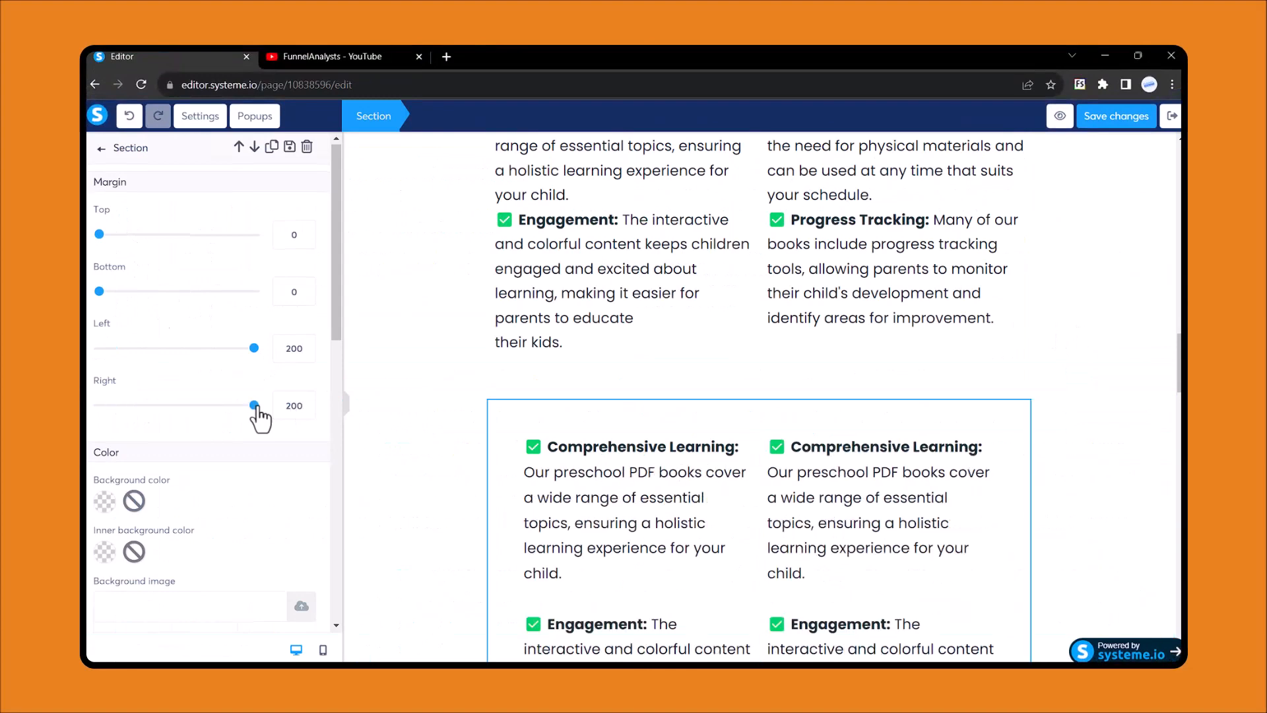
left_click(347, 408)
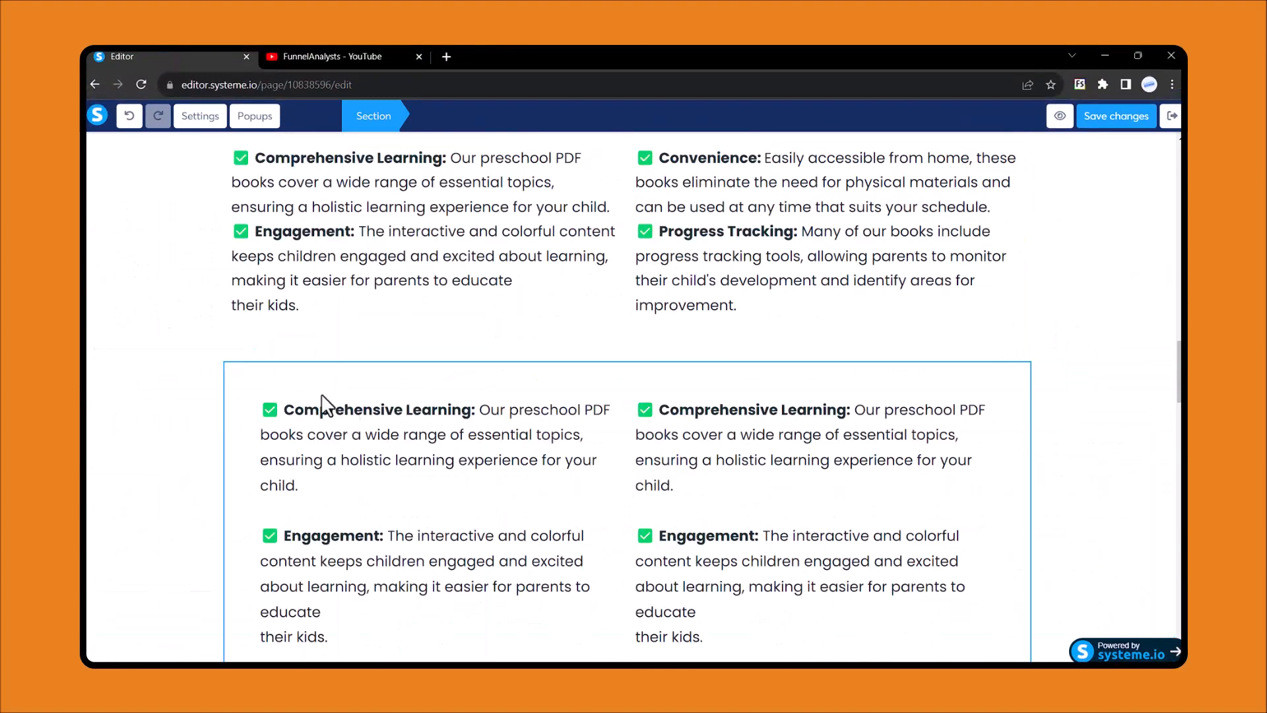
left_click(165, 369)
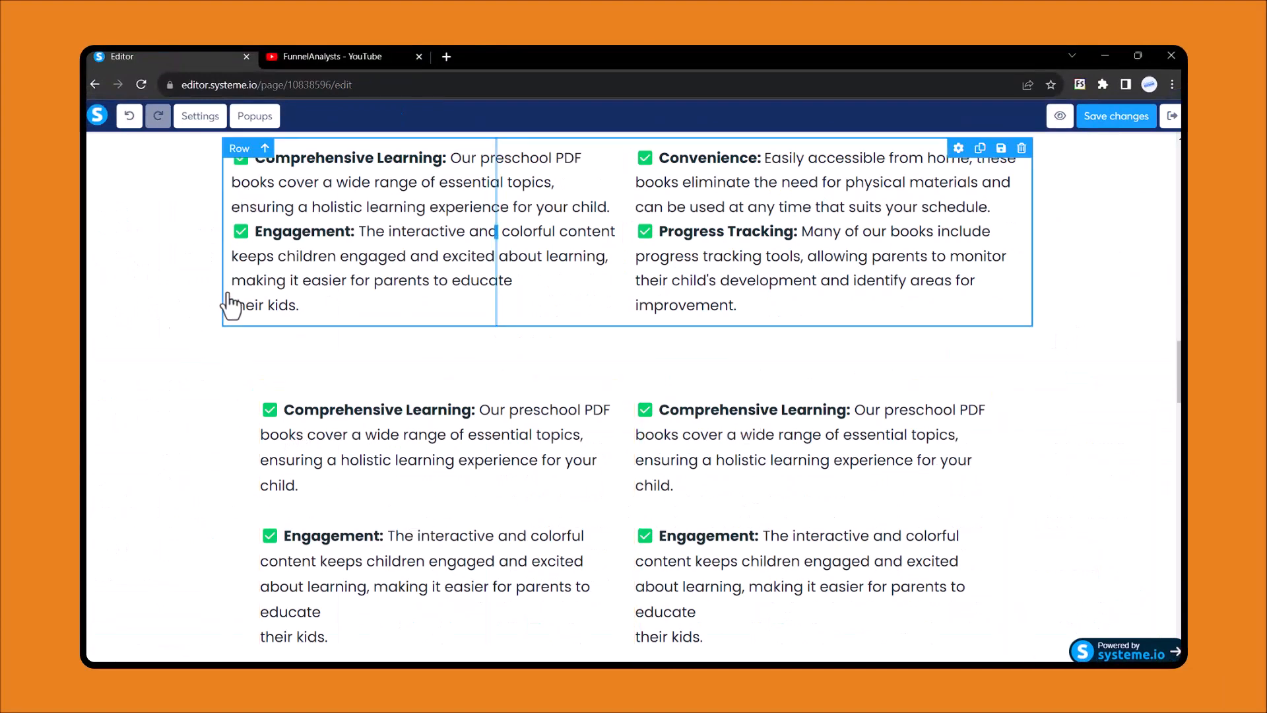
Change the new section's left and right margins to 150 and compare its alignment with the original text above.
mouse_move(89, 414)
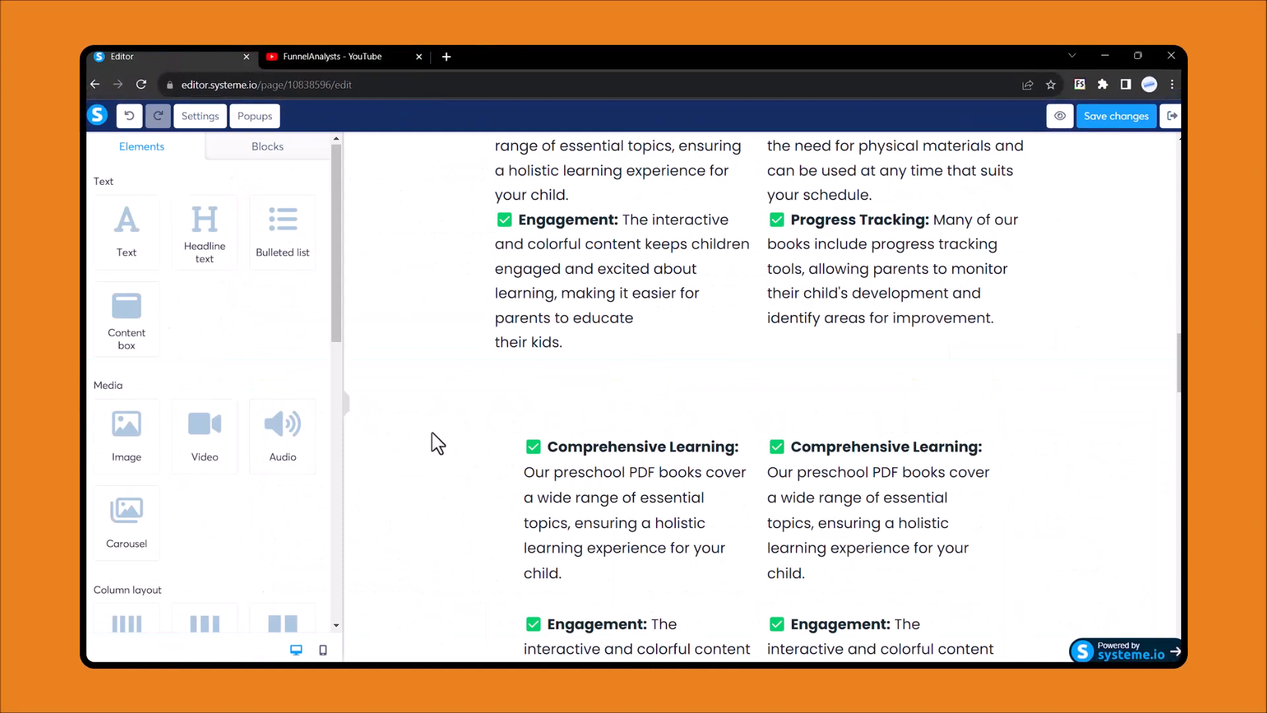
left_click(510, 438)
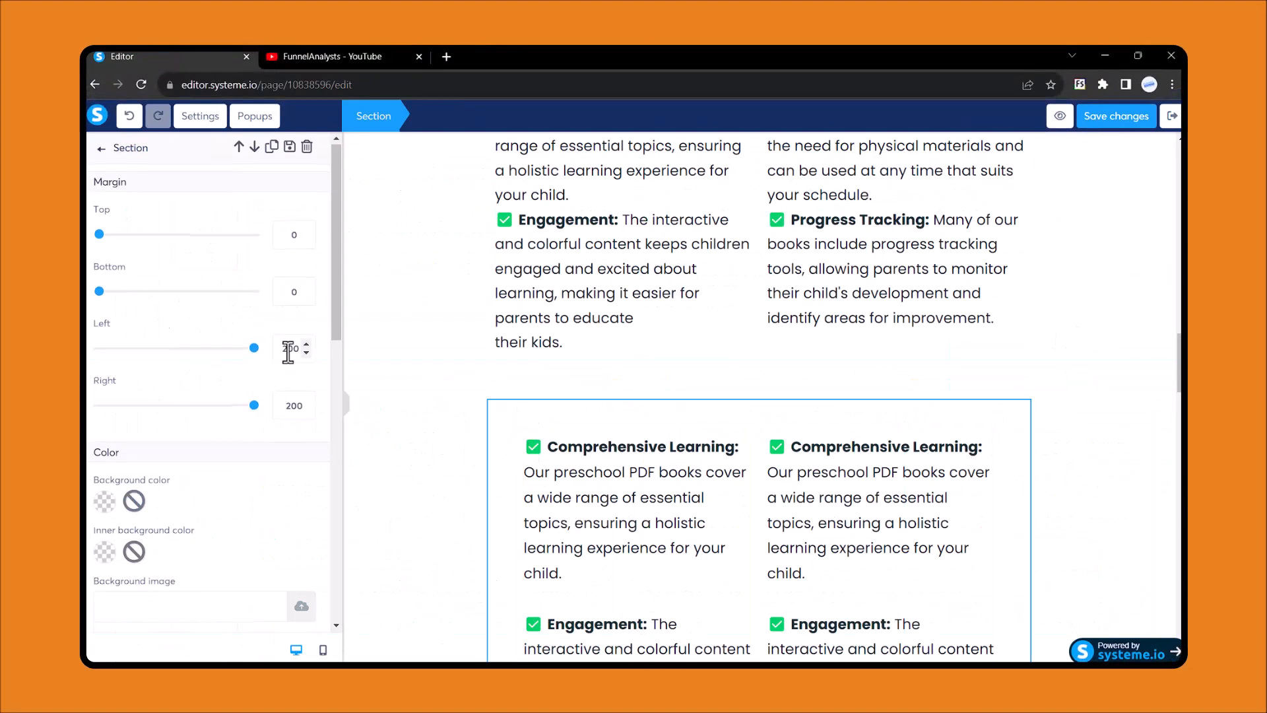
type("150")
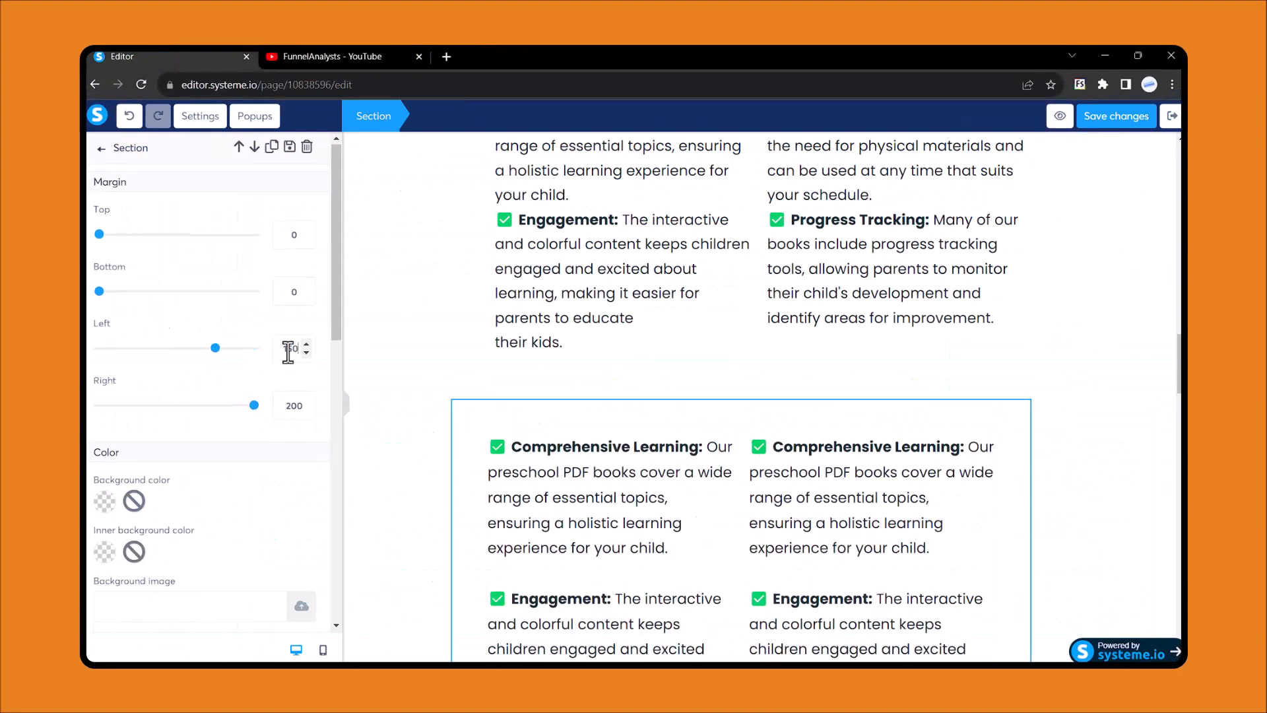
double_click(290, 405)
type("150")
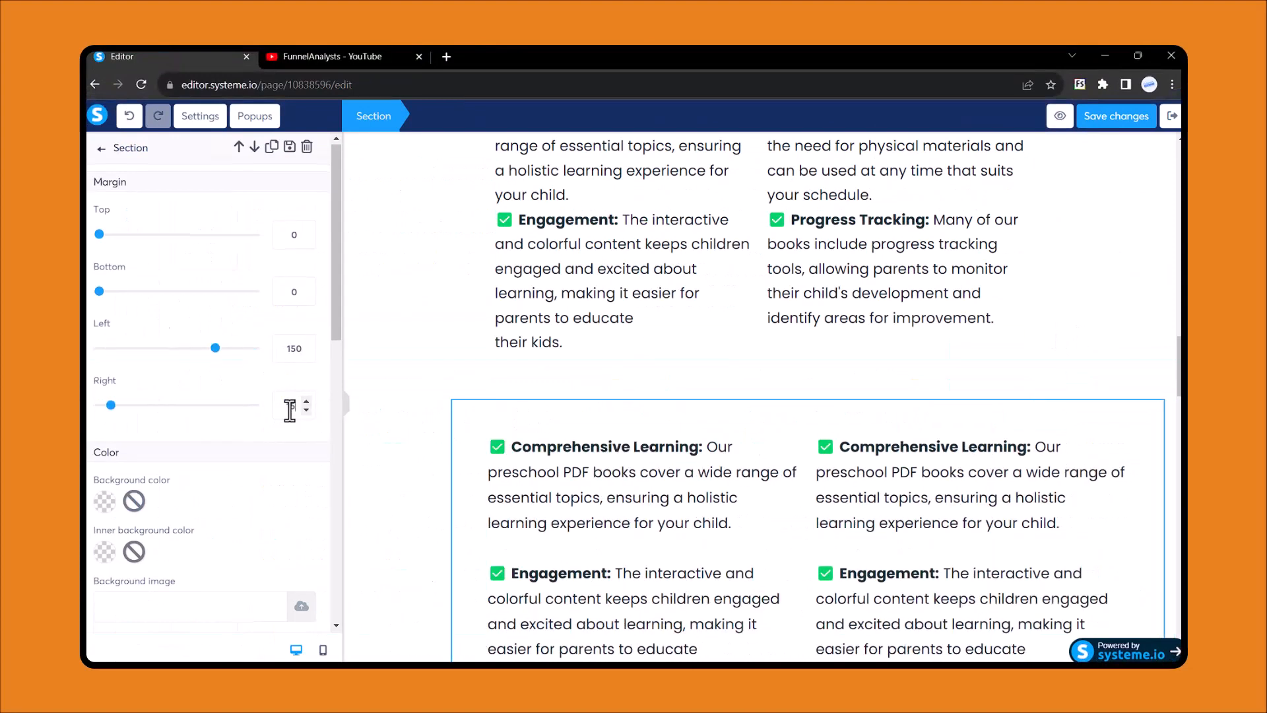
left_click(351, 416)
left_click(189, 291)
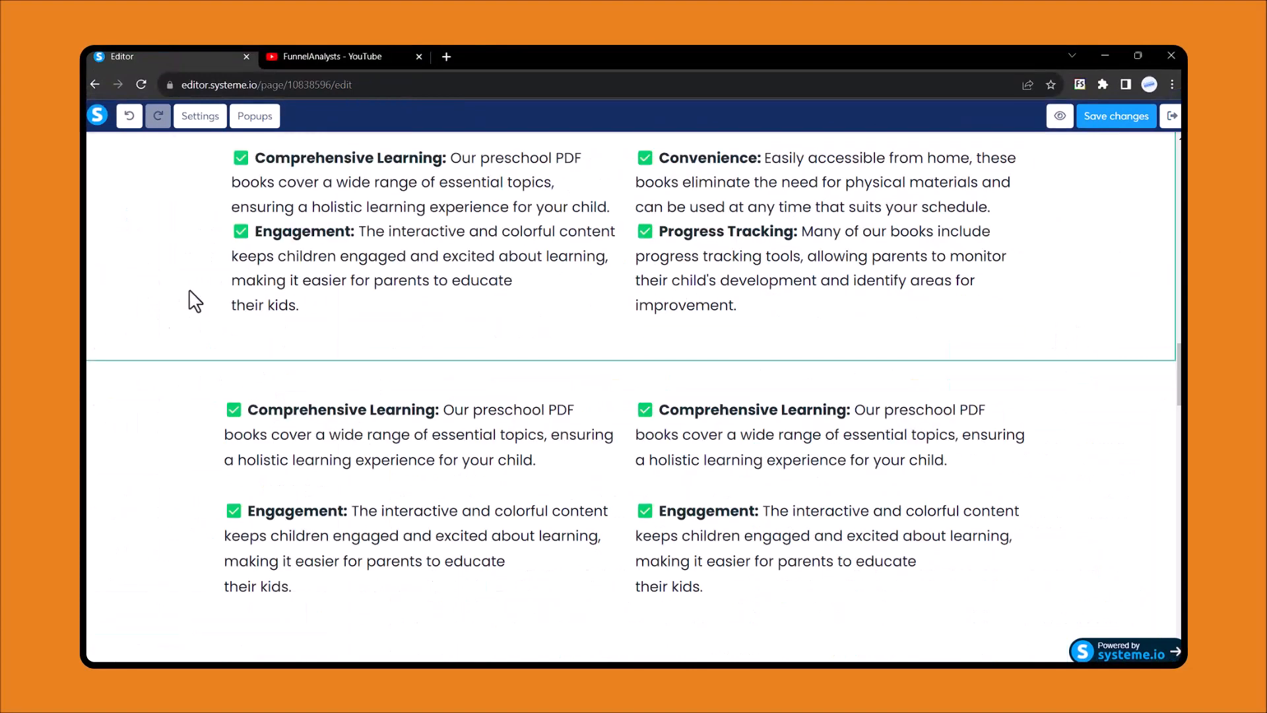
scroll(228, 403, "down", 1)
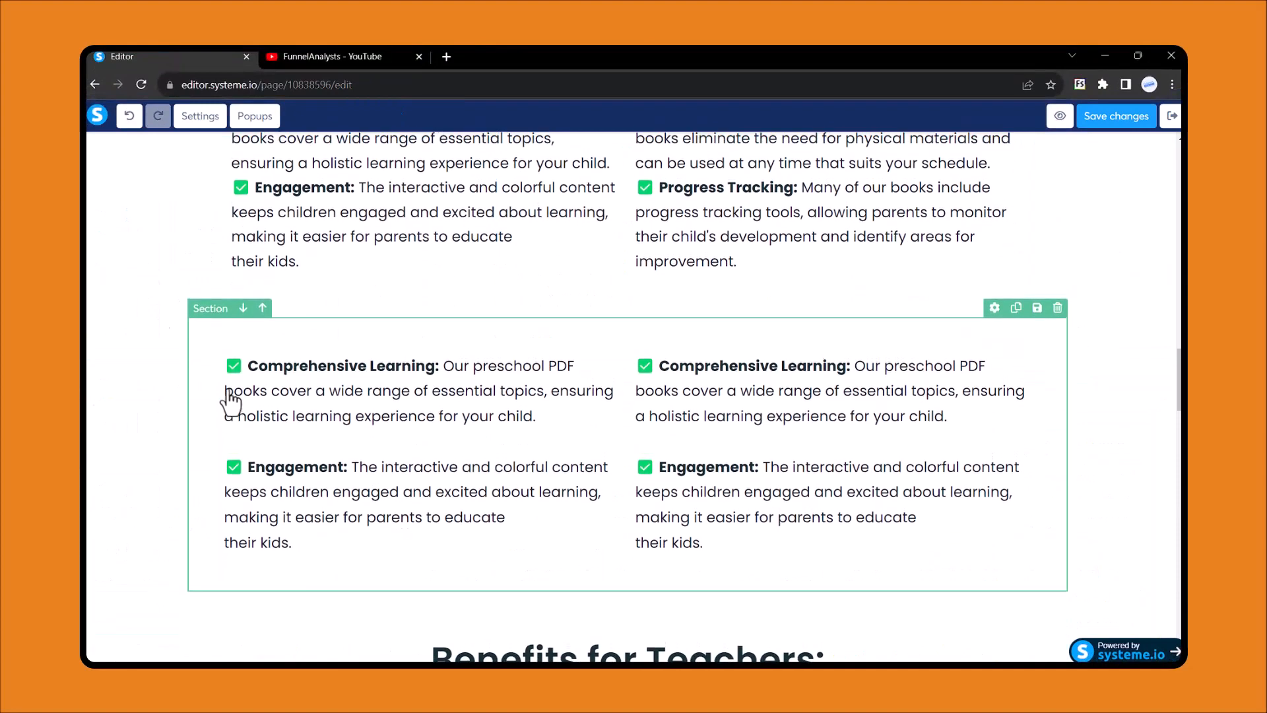
Delete the new two-column text section above the Benefits for Teachers heading.
left_click(90, 418)
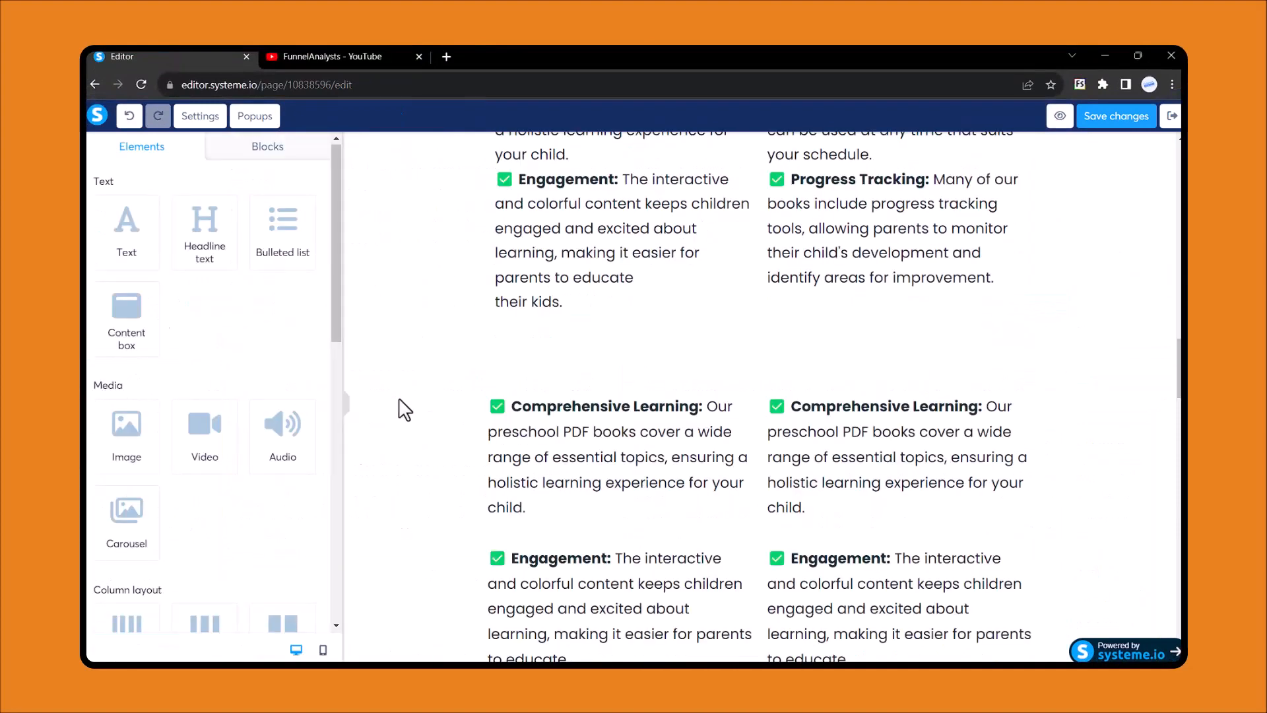
scroll(404, 410, "down", 3)
scroll(185, 470, "down", 5)
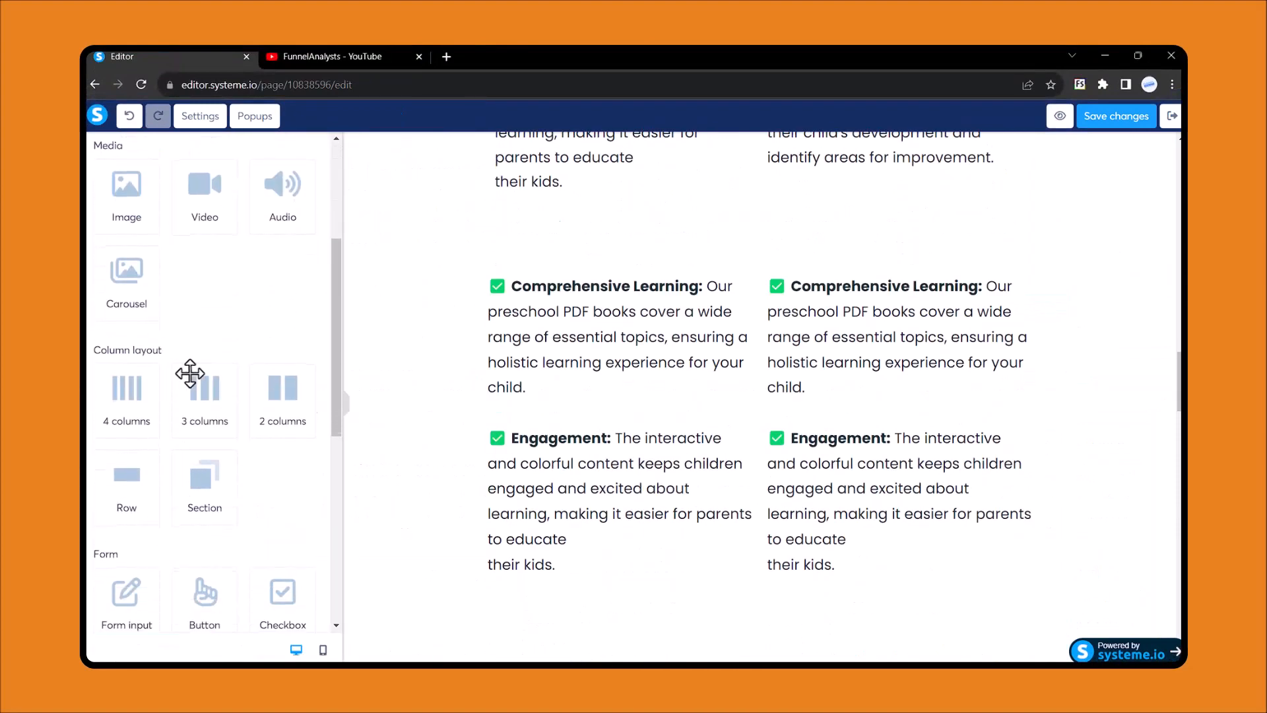
scroll(204, 409, "down", 2)
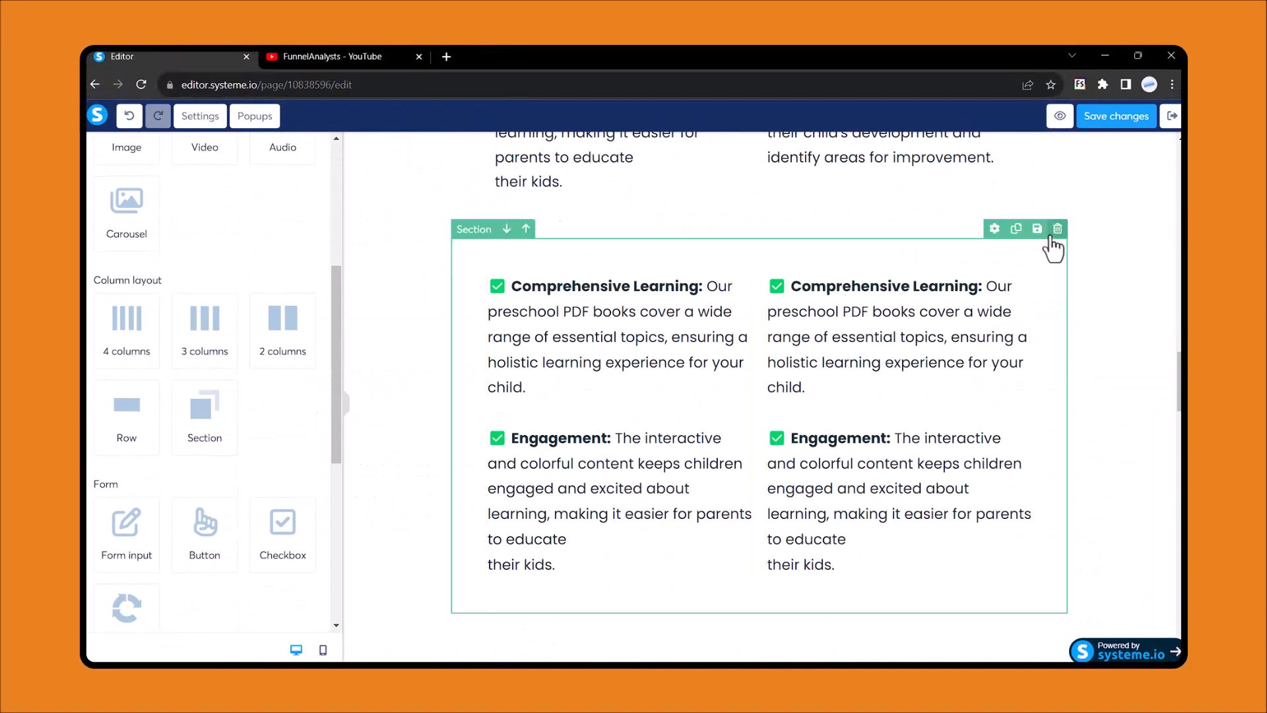
left_click(1056, 231)
left_click(706, 167)
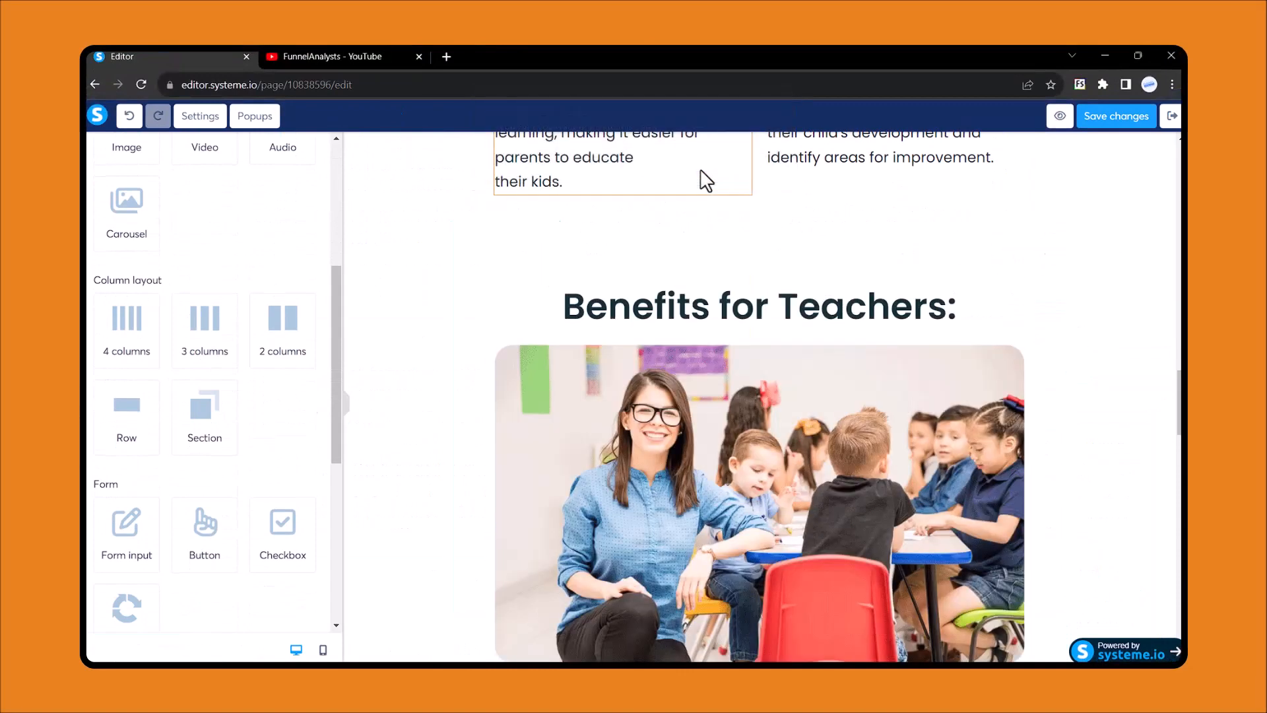
Add a form input between the sample book images and the Download FREE Sample Books button.
scroll(170, 430, "down", 2)
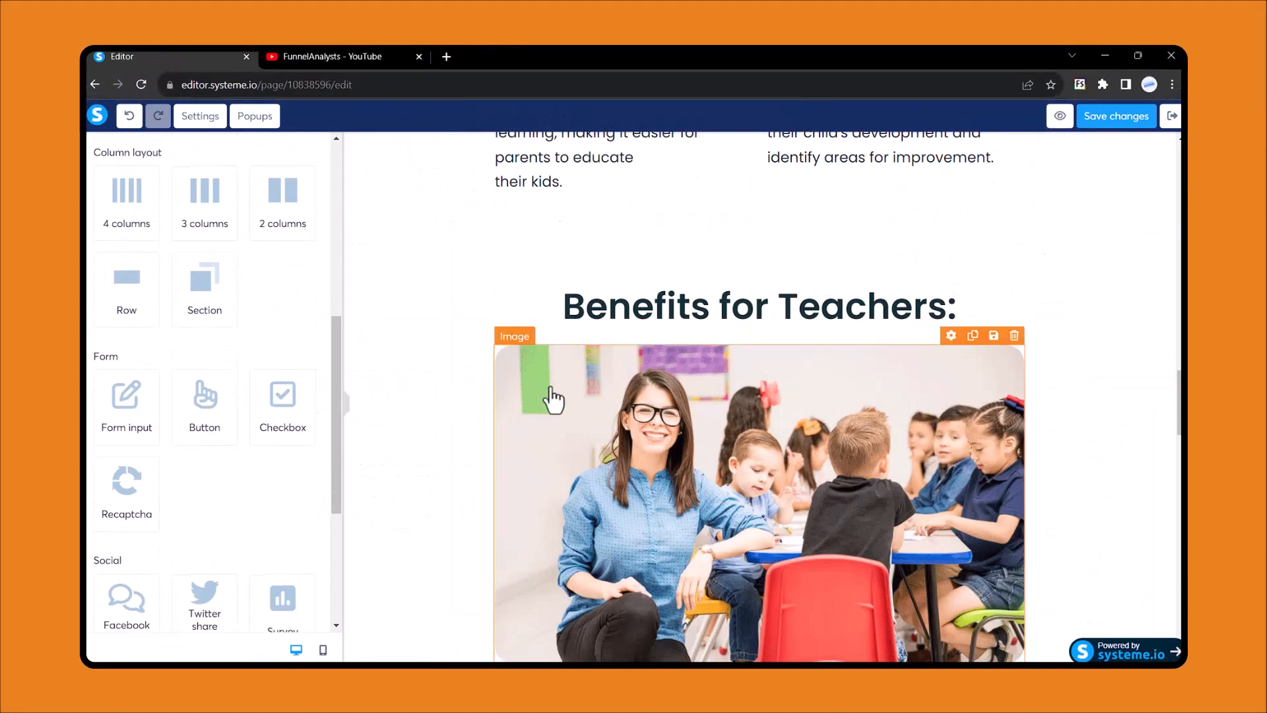
scroll(555, 398, "down", 5)
scroll(554, 399, "down", 10)
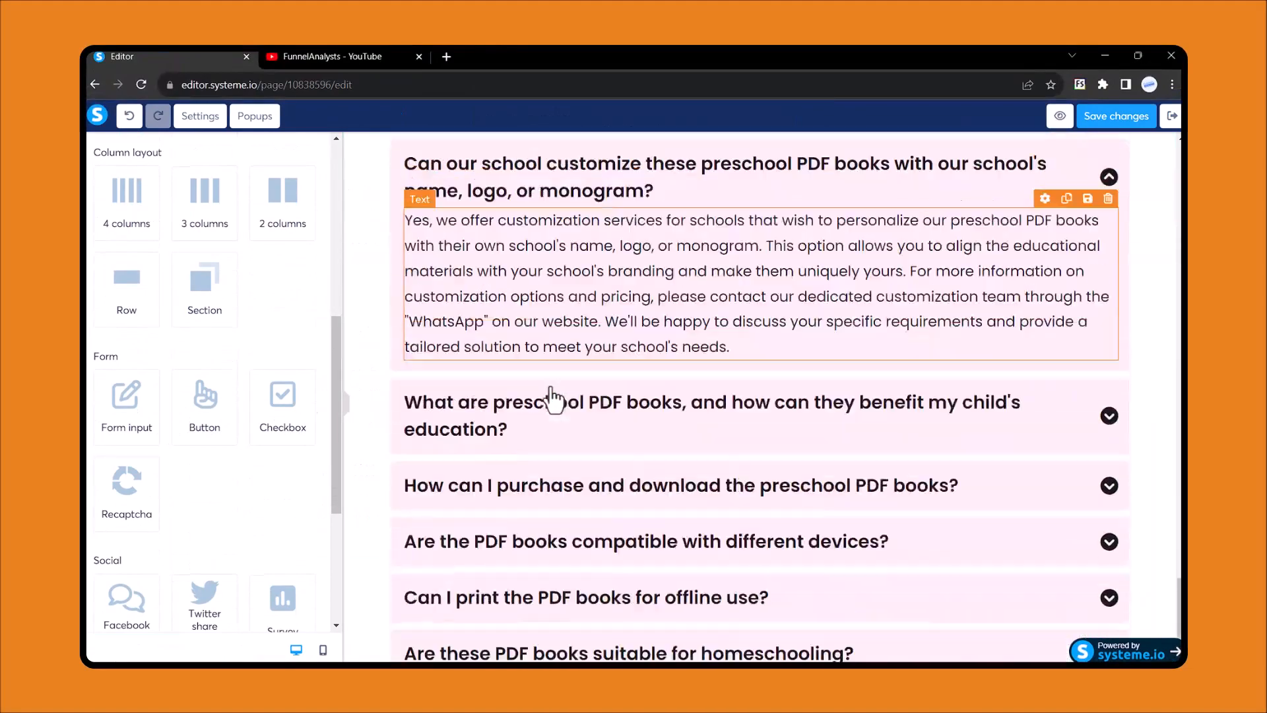
scroll(554, 398, "up", 5)
scroll(554, 399, "up", 10)
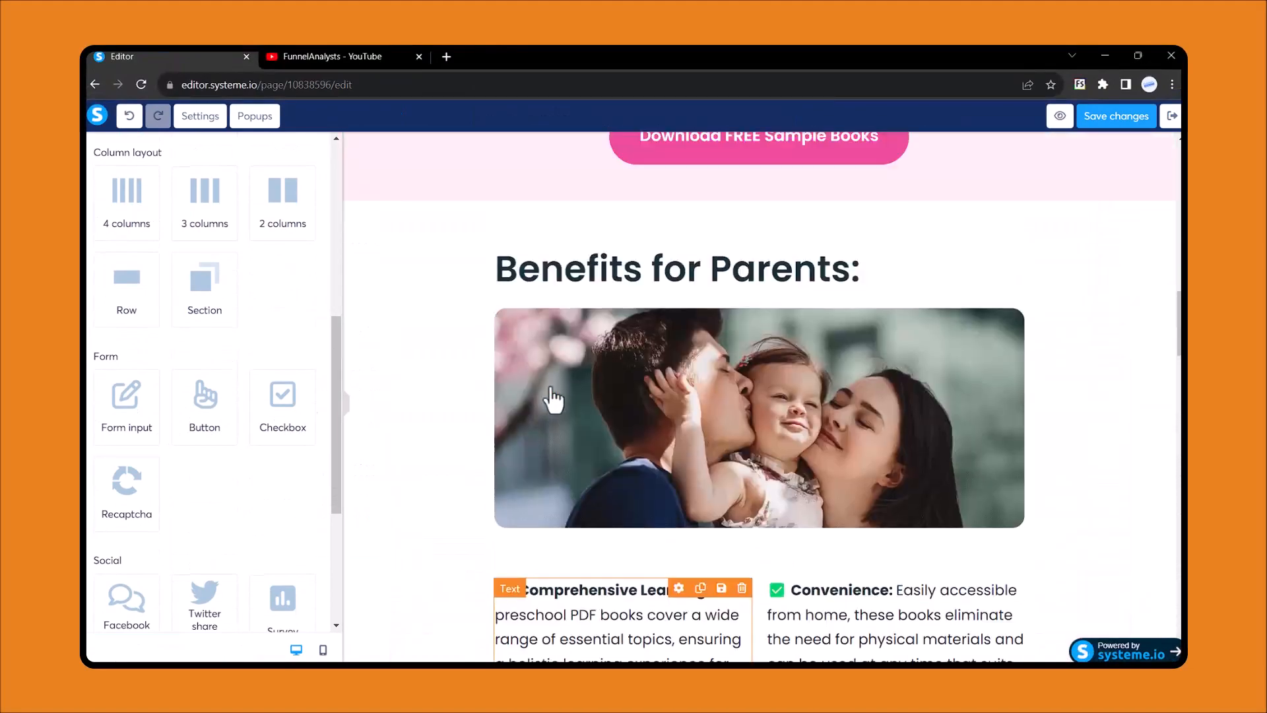
scroll(554, 398, "down", 1)
scroll(554, 399, "up", 1)
scroll(555, 398, "down", 2)
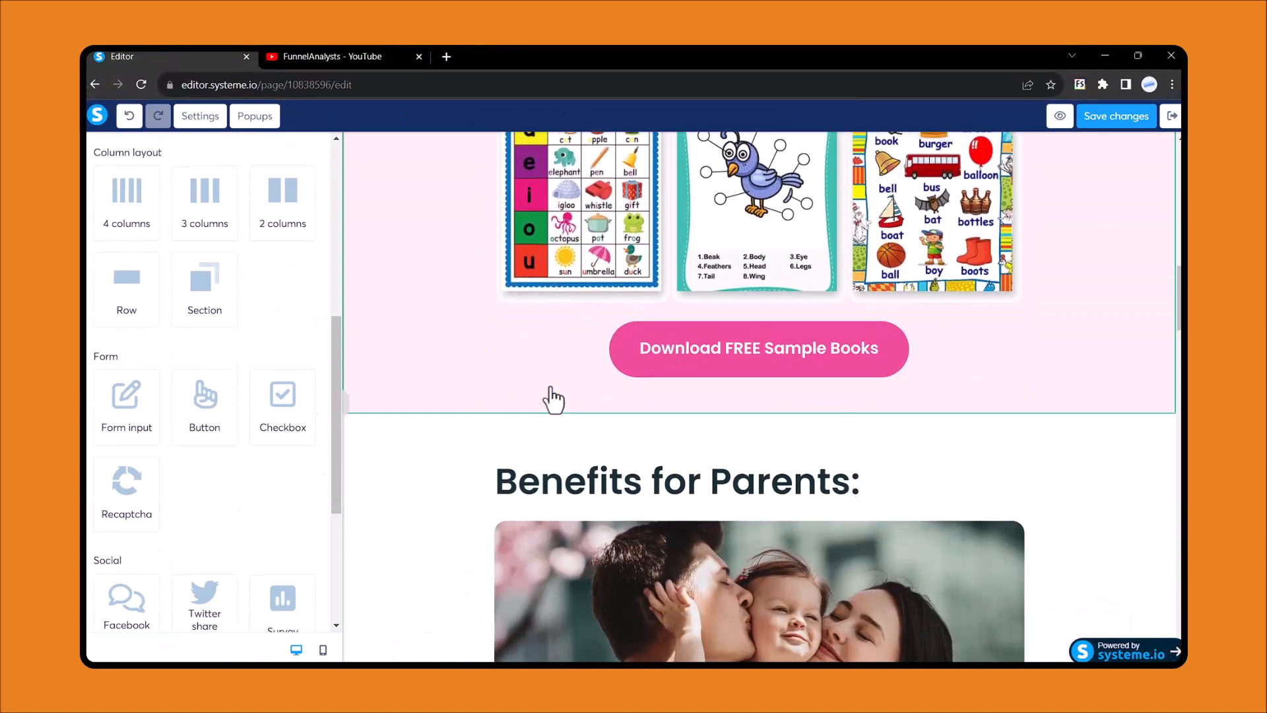
scroll(553, 398, "up", 2)
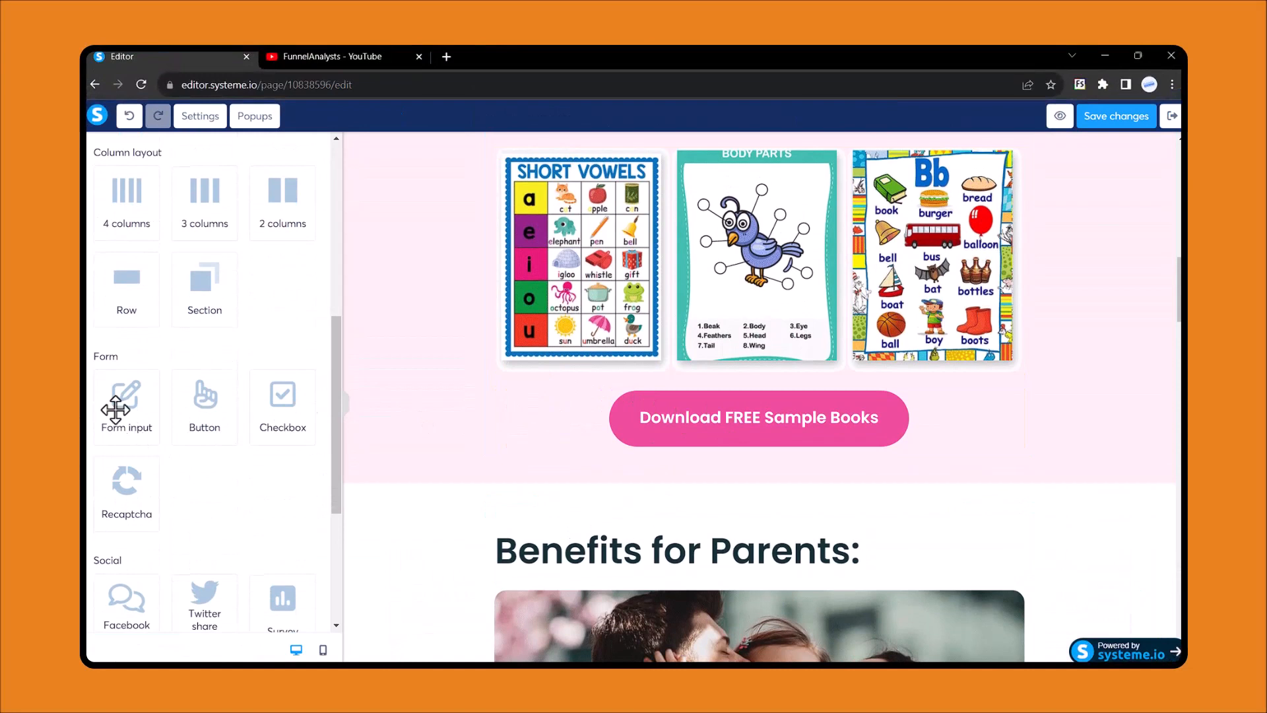
left_click_drag(113, 404, 711, 384)
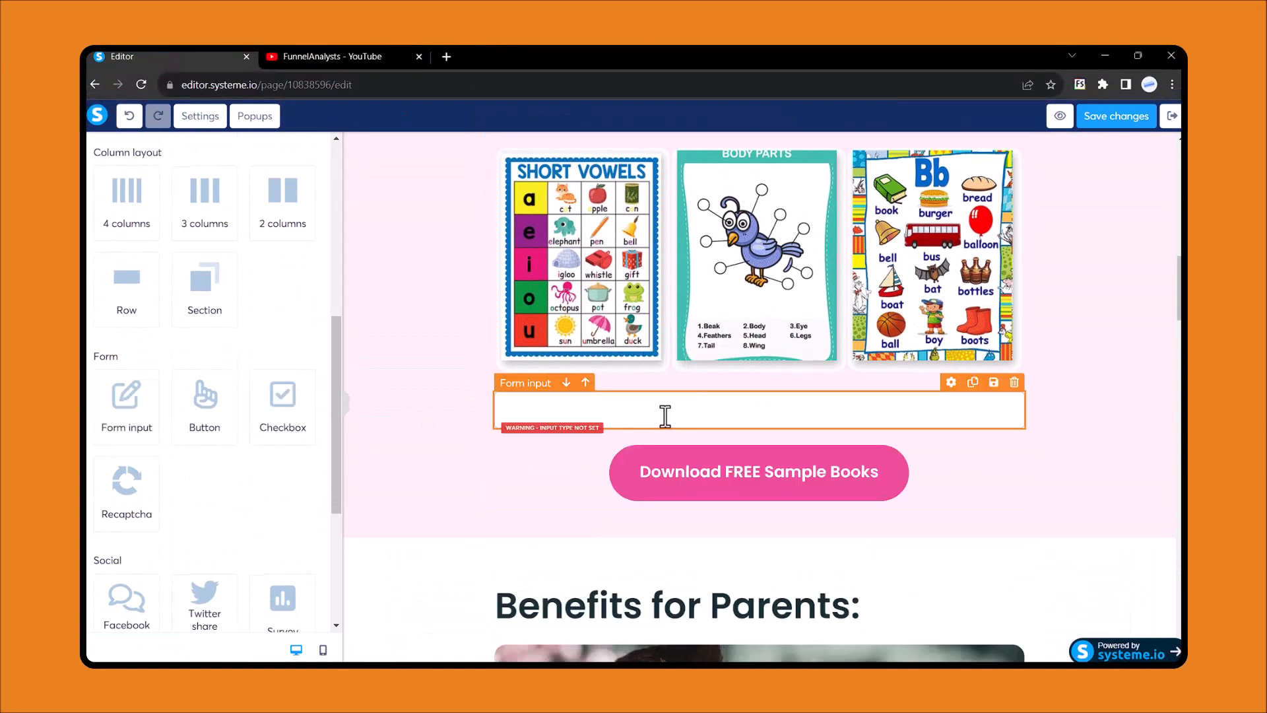
Set the input type of the new form field to First name.
left_click(665, 415)
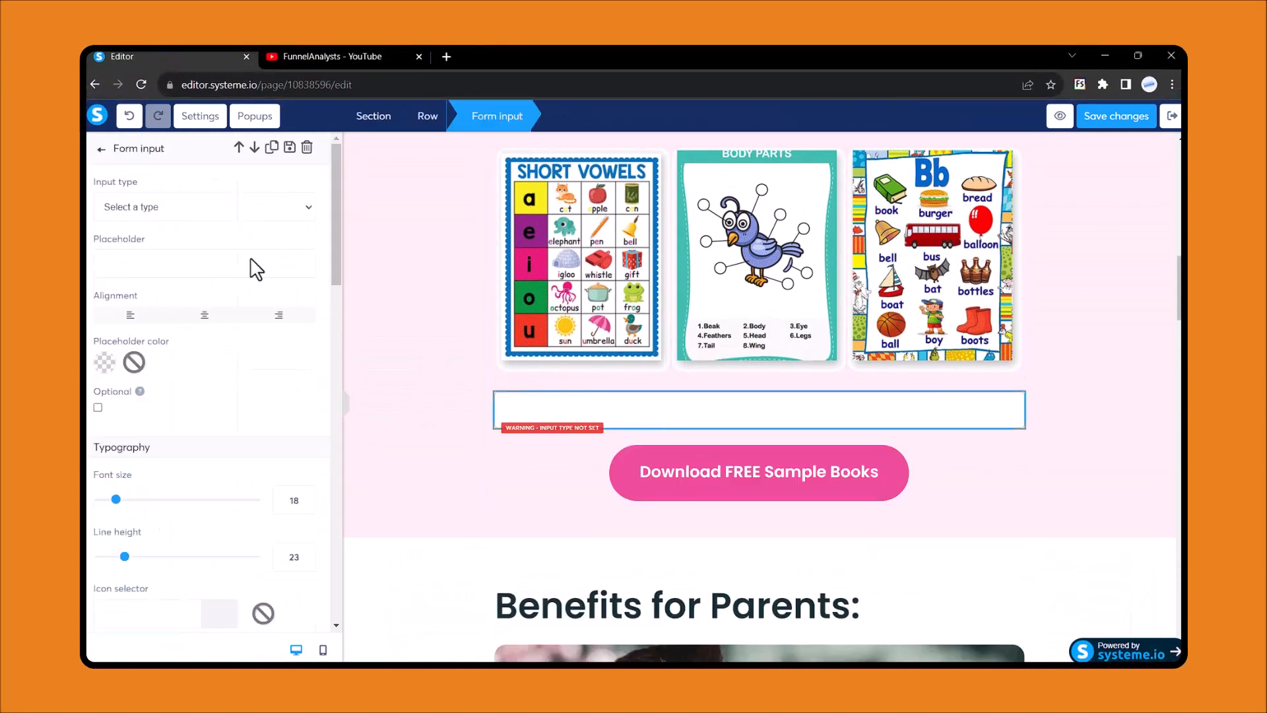
left_click(155, 210)
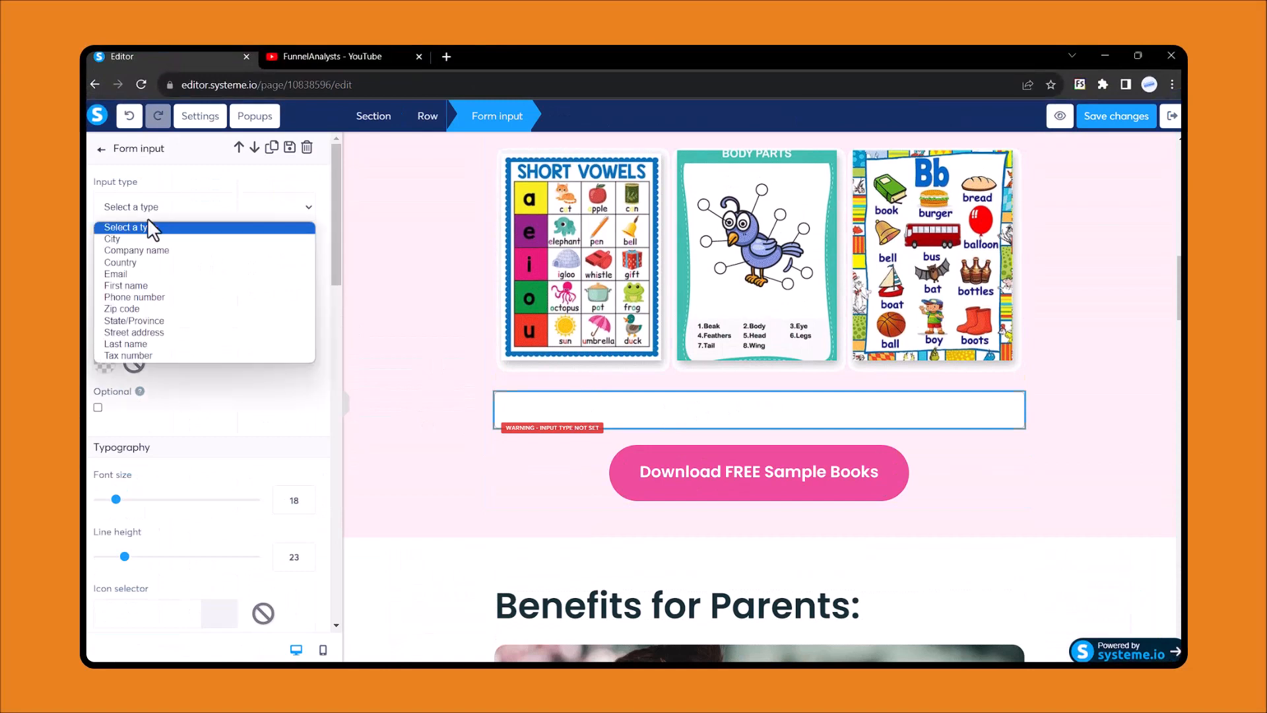
left_click(128, 285)
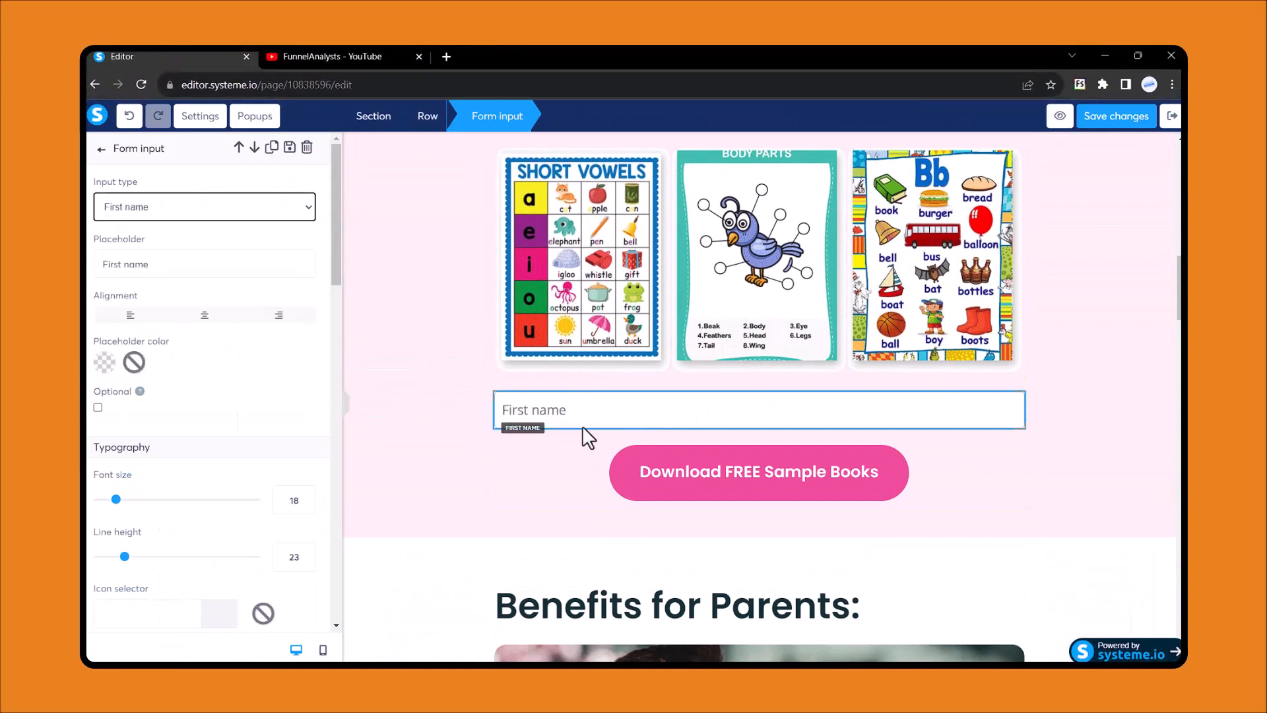
Duplicate the First name form field and set the copy's input type to Email.
left_click(660, 409)
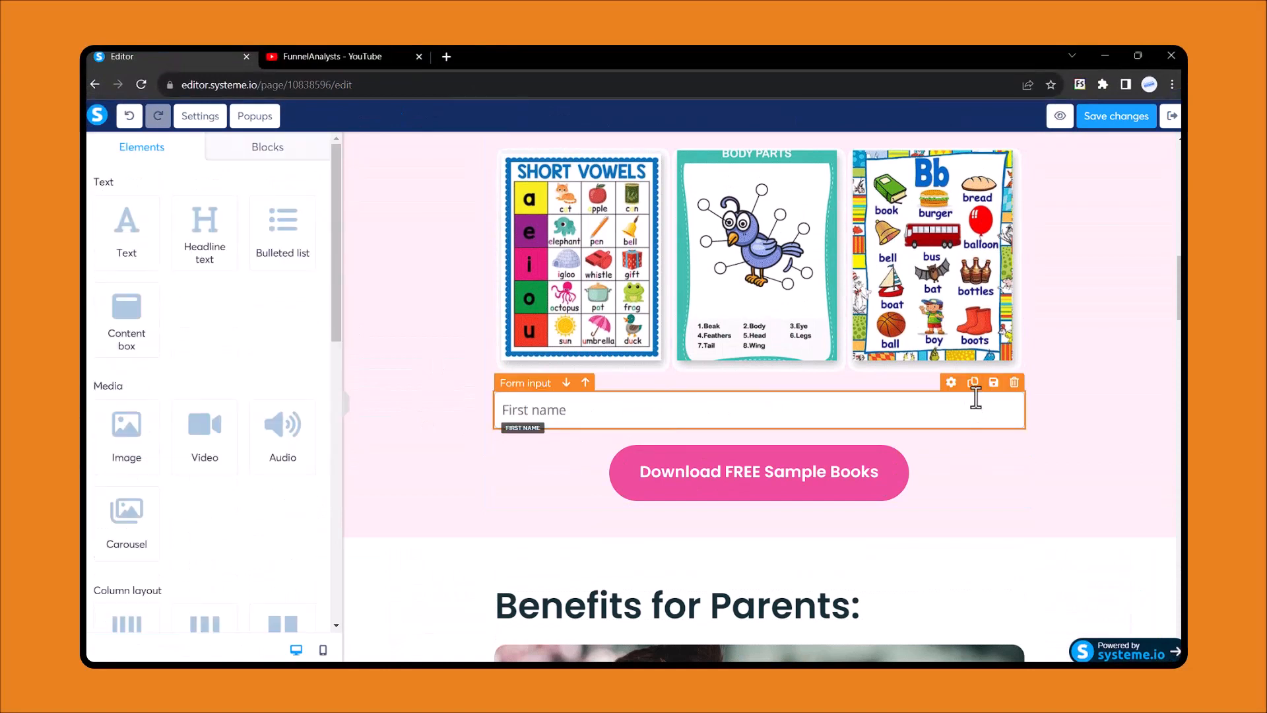
left_click(973, 383)
left_click(719, 471)
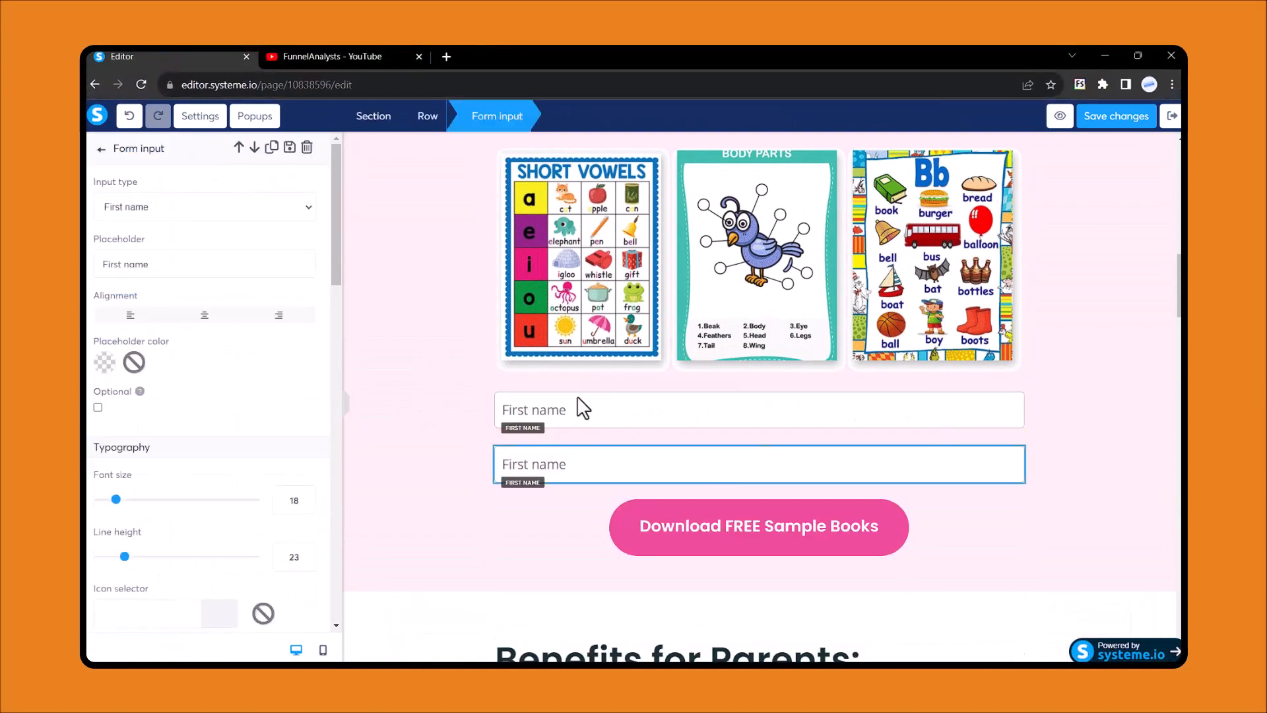
left_click(136, 213)
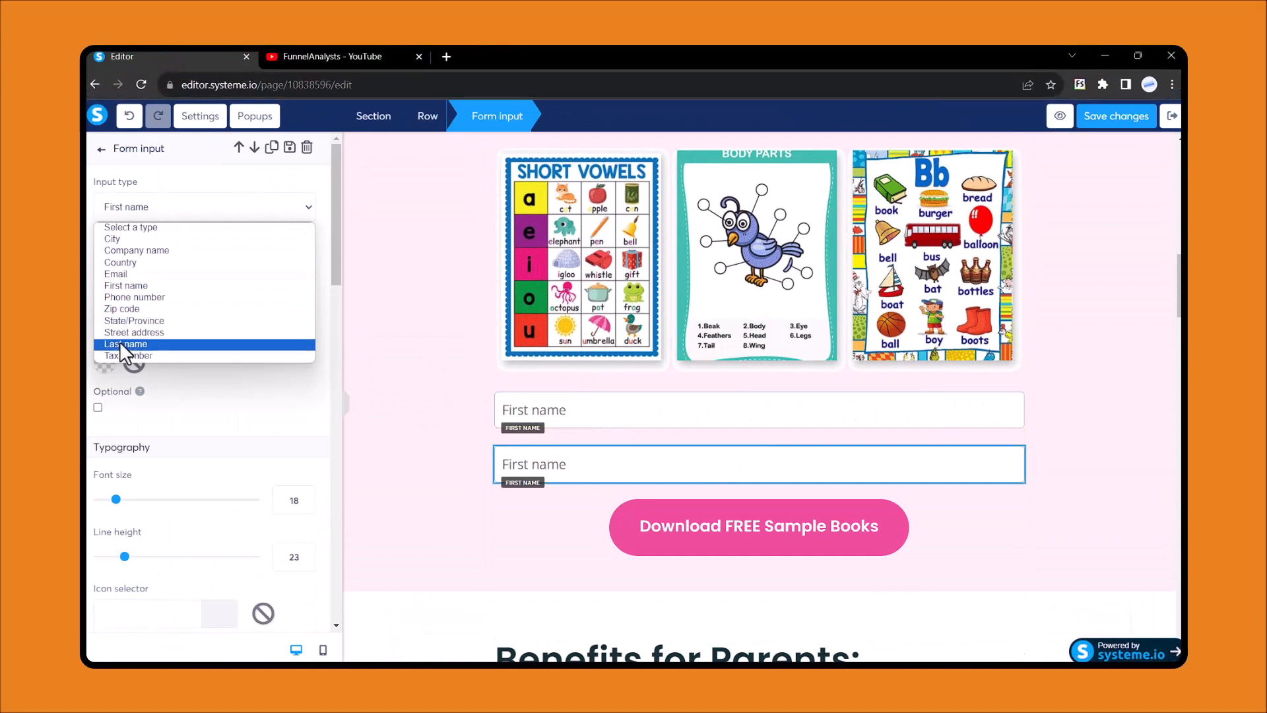
left_click(122, 274)
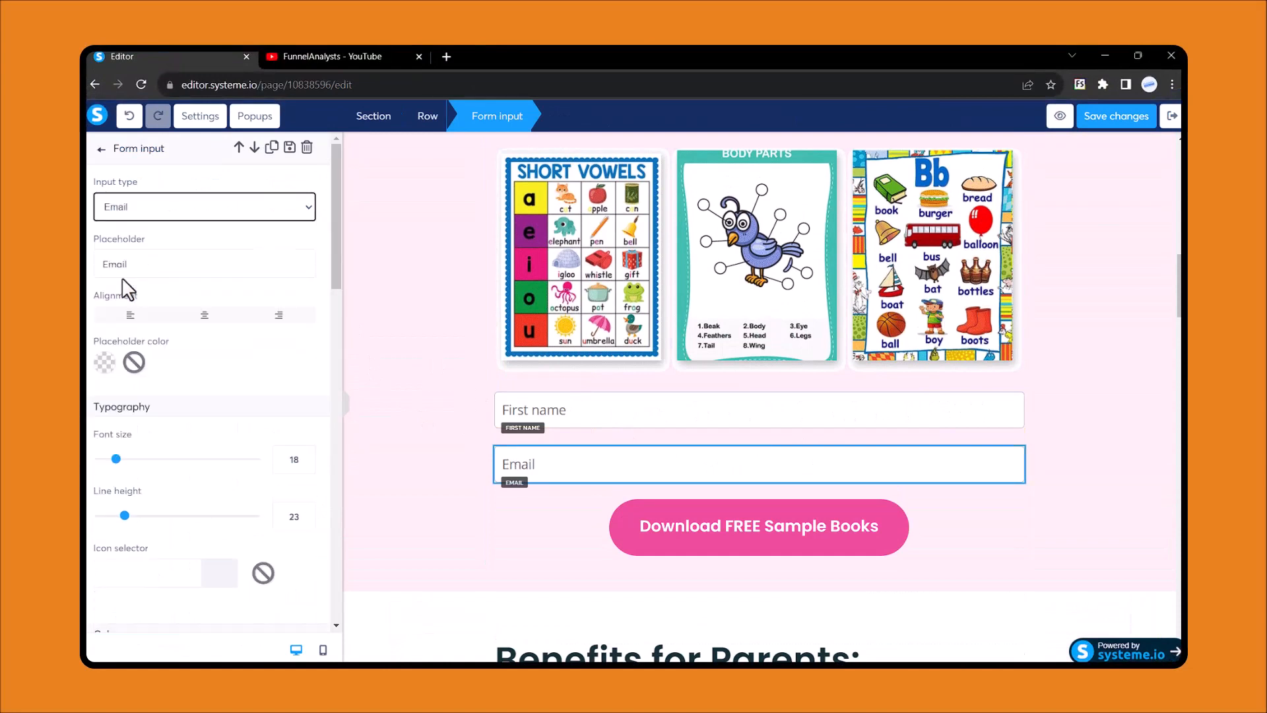
left_click(466, 445)
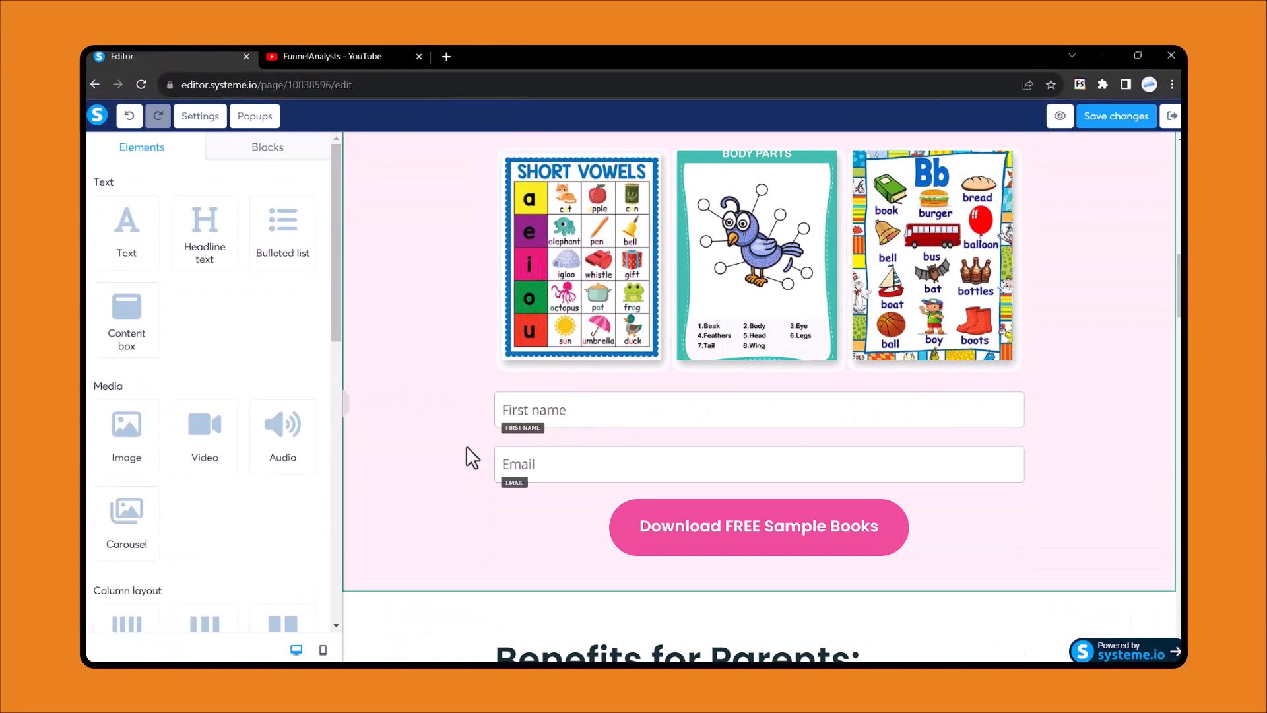
Set the click action of the Download FREE Sample Books button to Next step URL.
left_click(727, 537)
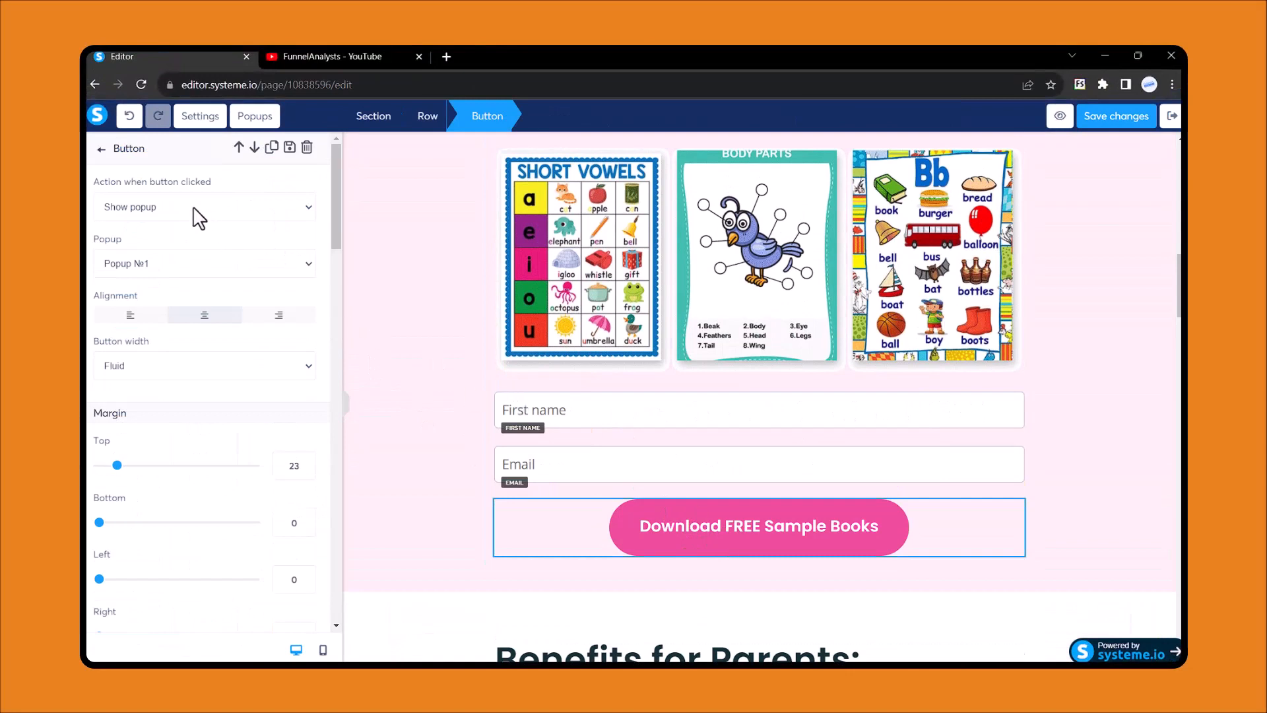
left_click(210, 210)
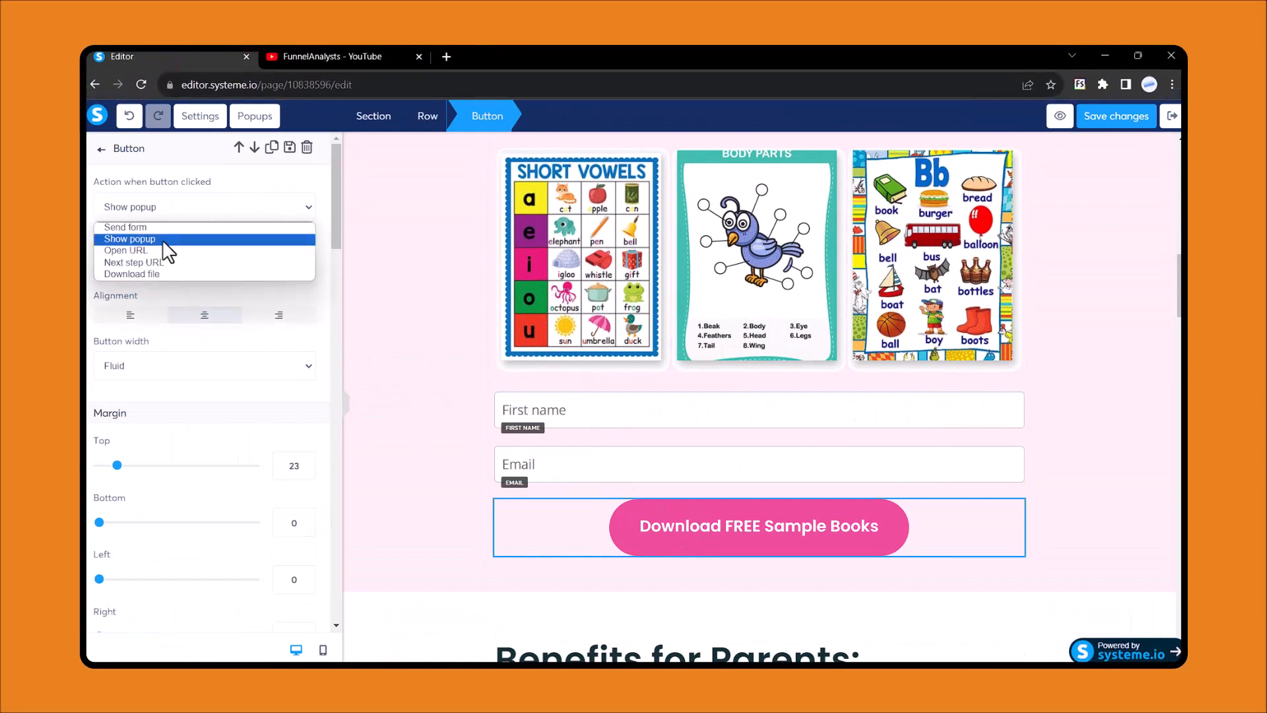
left_click(132, 262)
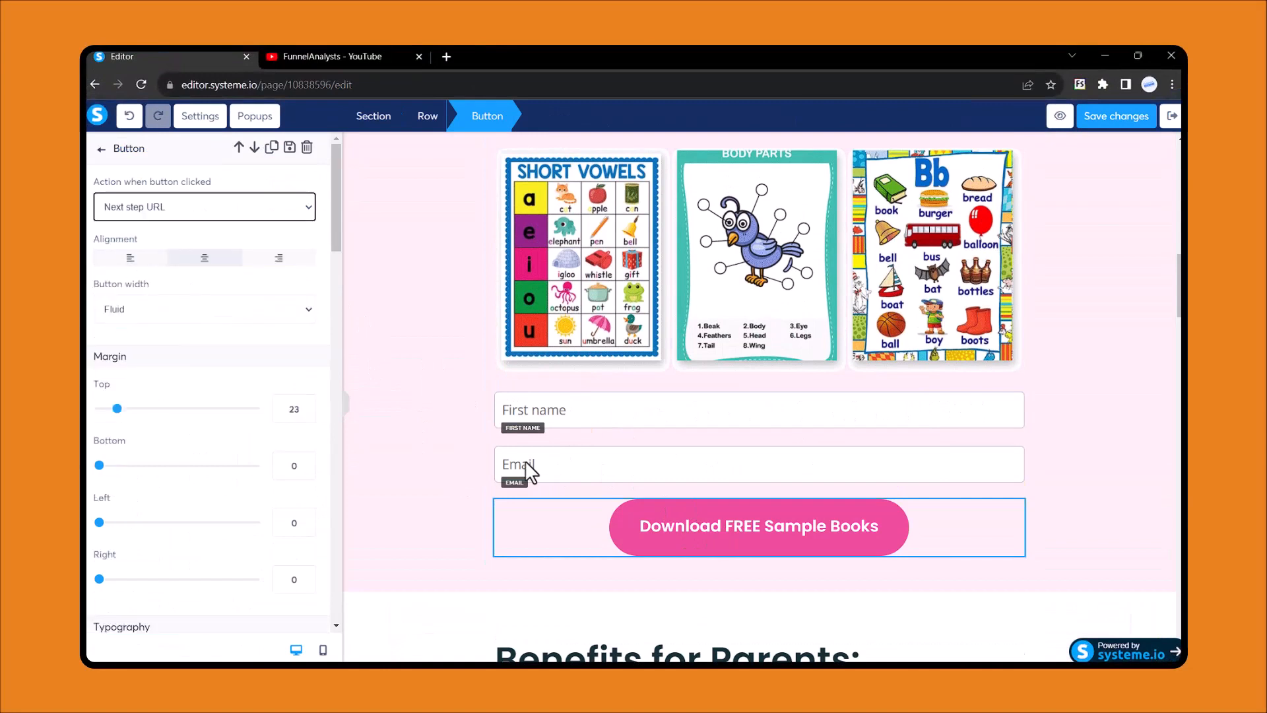
left_click(465, 390)
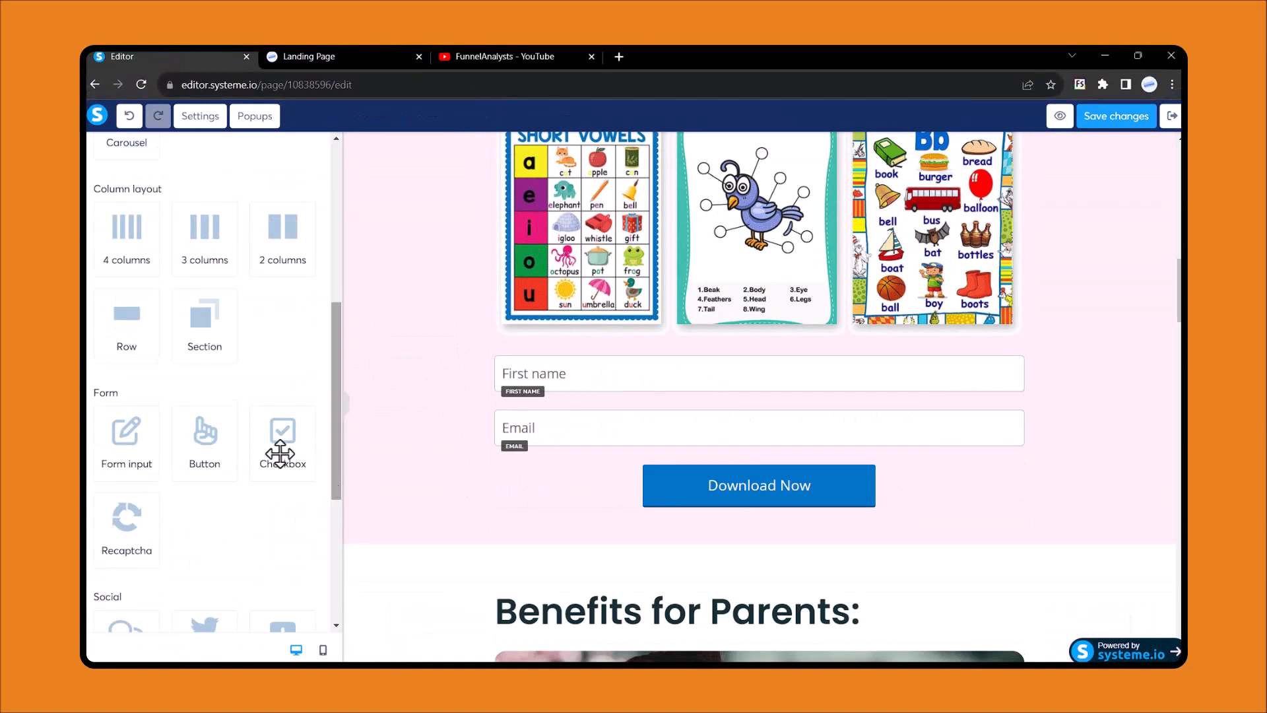
Add a checkbox element between the Email field and the Download Now button.
left_click_drag(280, 454, 607, 449)
scroll(607, 447, "down", 1)
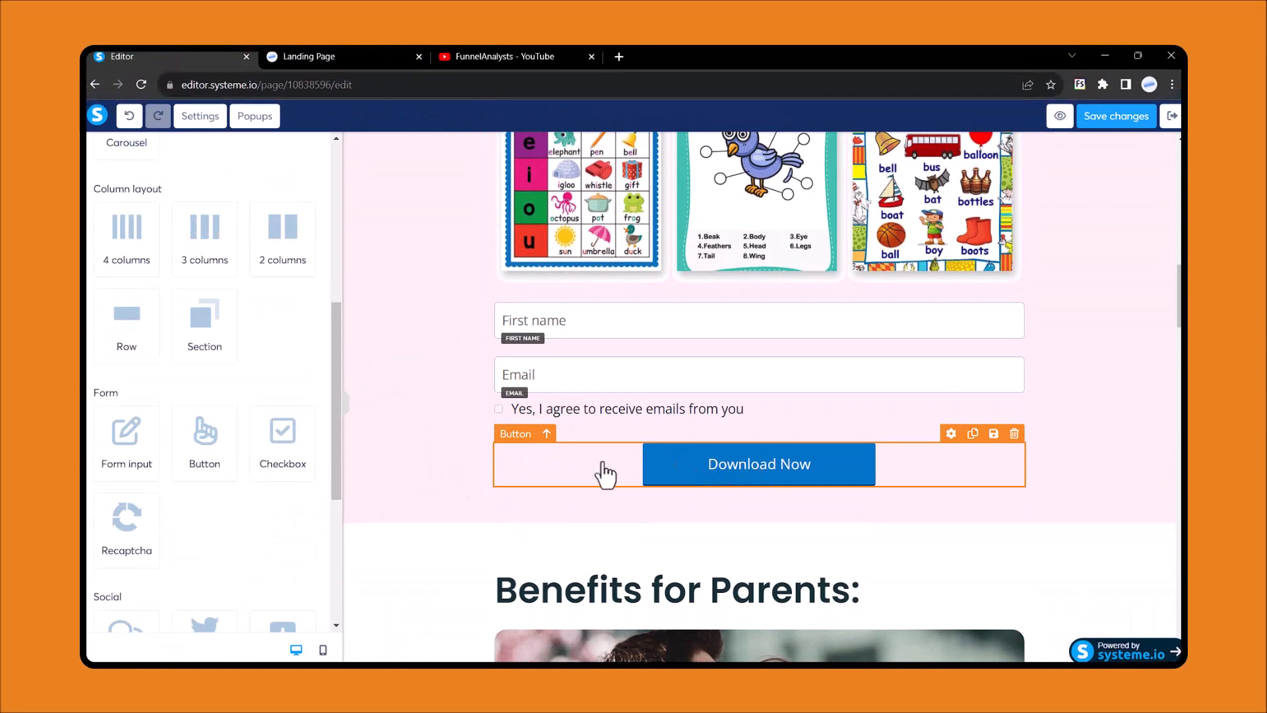
Add a Recaptcha element between the email consent checkbox and the Download Now button.
scroll(169, 428, "down", 2)
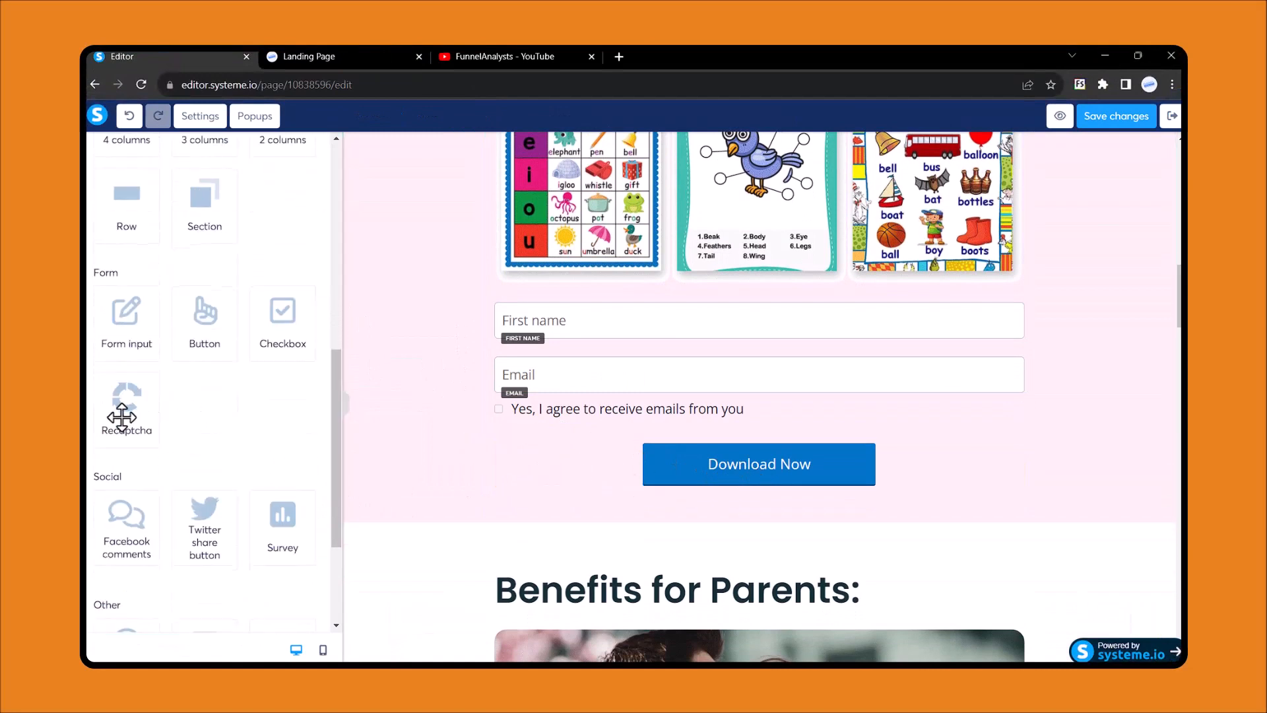
left_click_drag(122, 418, 545, 421)
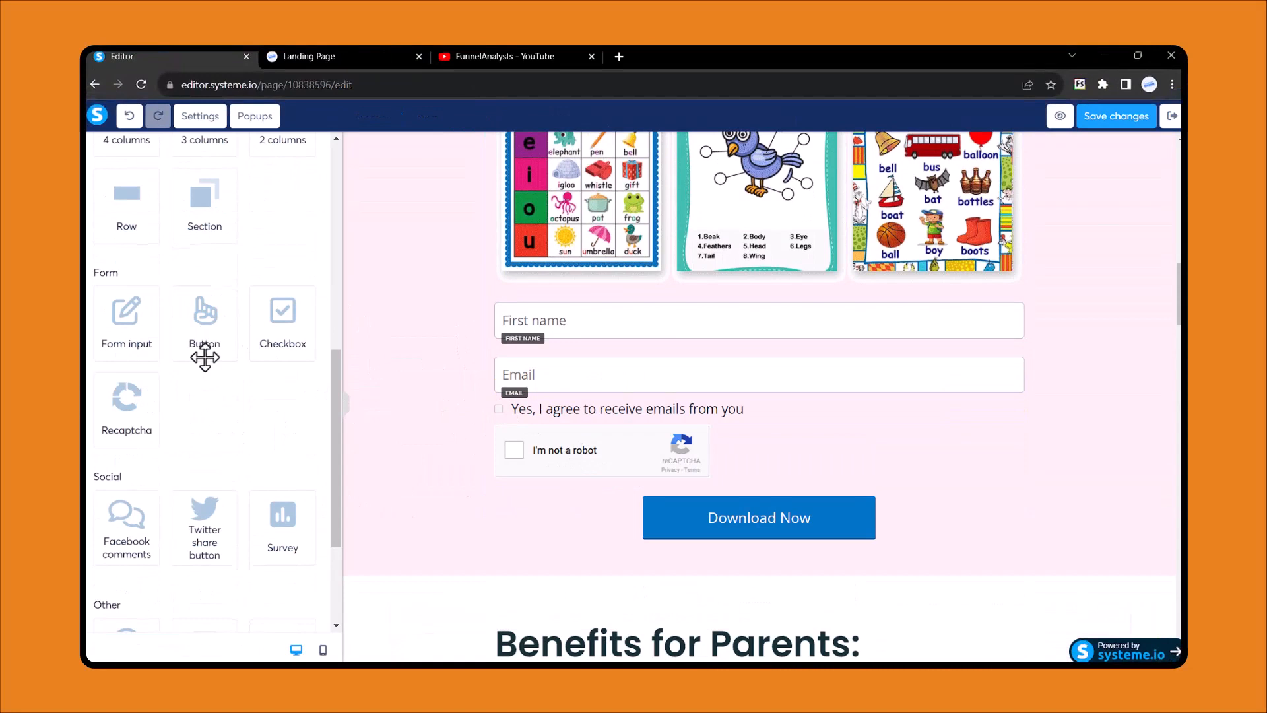
Try a Twitter share button in a separate section above Benefits for Parents, and delete that section.
scroll(170, 430, "down", 2)
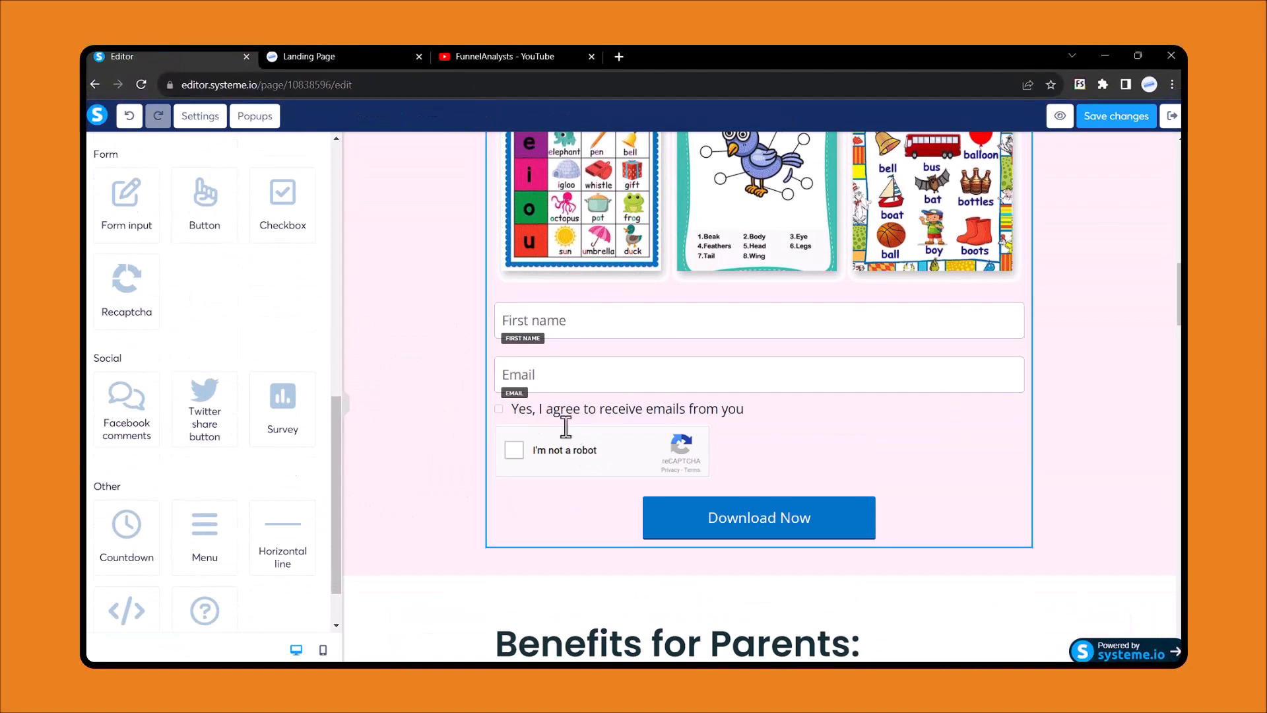
scroll(667, 487, "down", 4)
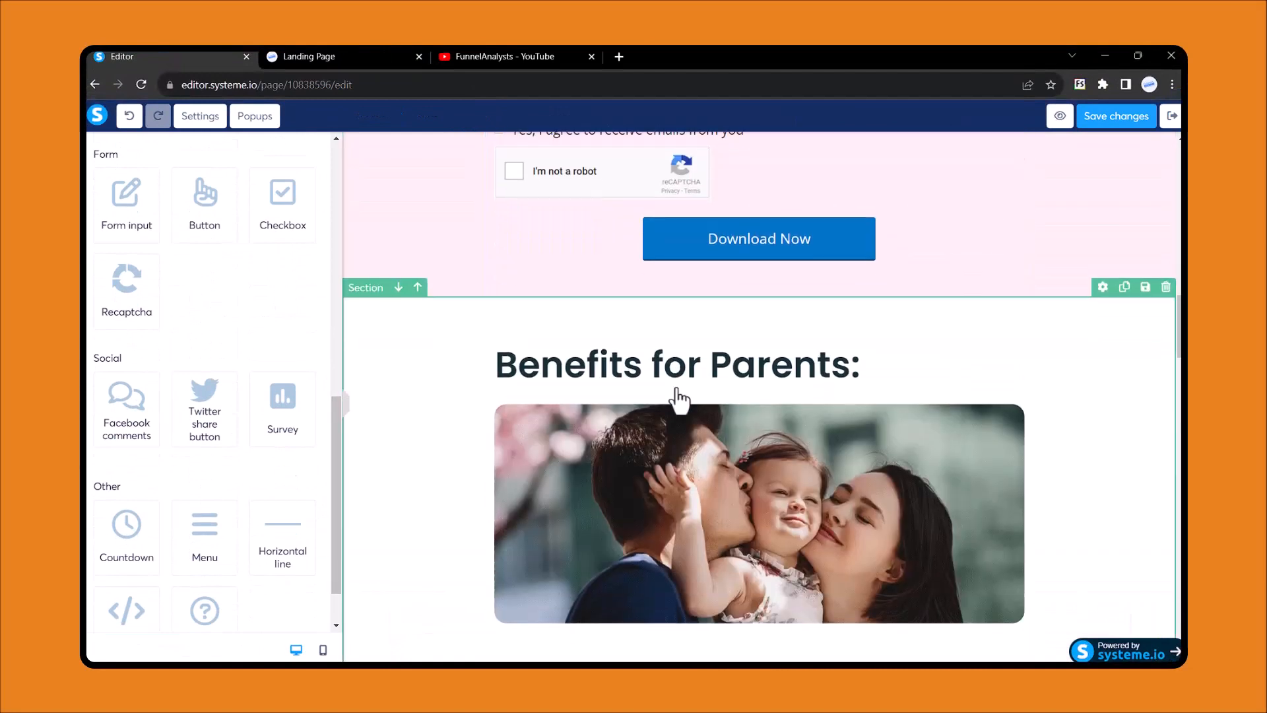
left_click_drag(192, 404, 568, 340)
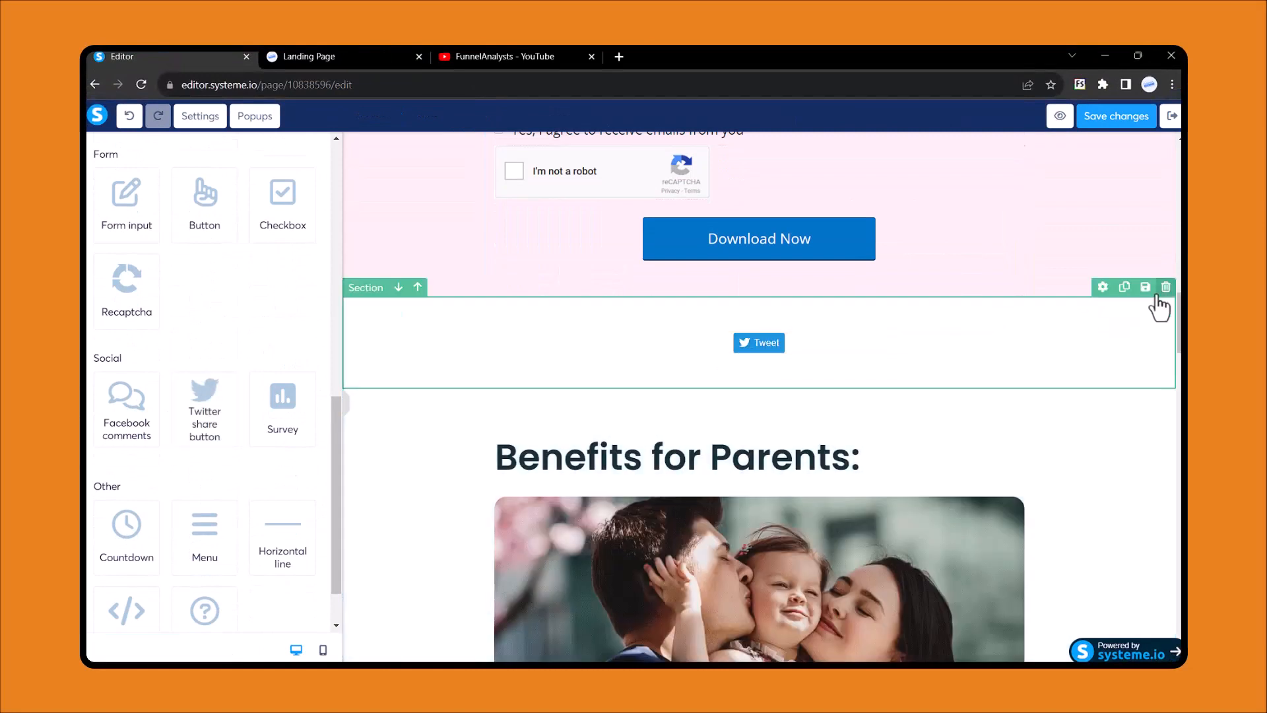
left_click(1165, 287)
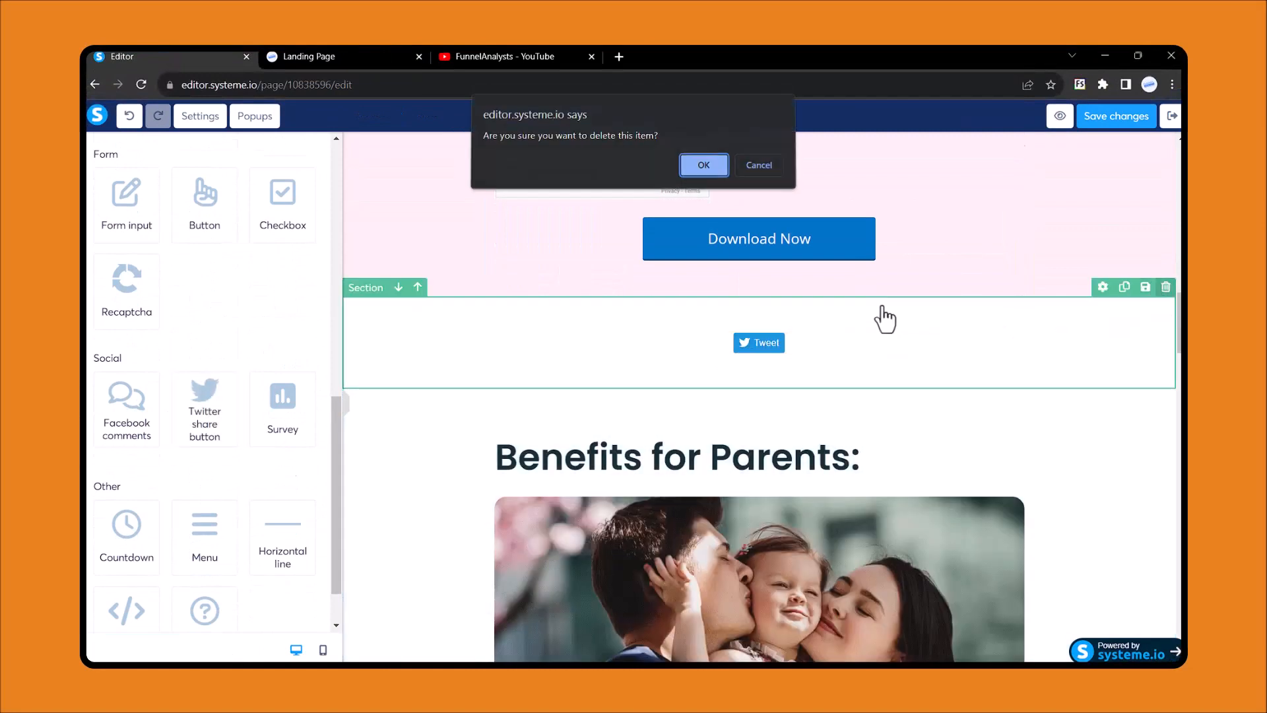
left_click(703, 168)
Add a Twitter share button directly above the Benefits for Parents heading and align it left.
left_click_drag(204, 393, 550, 359)
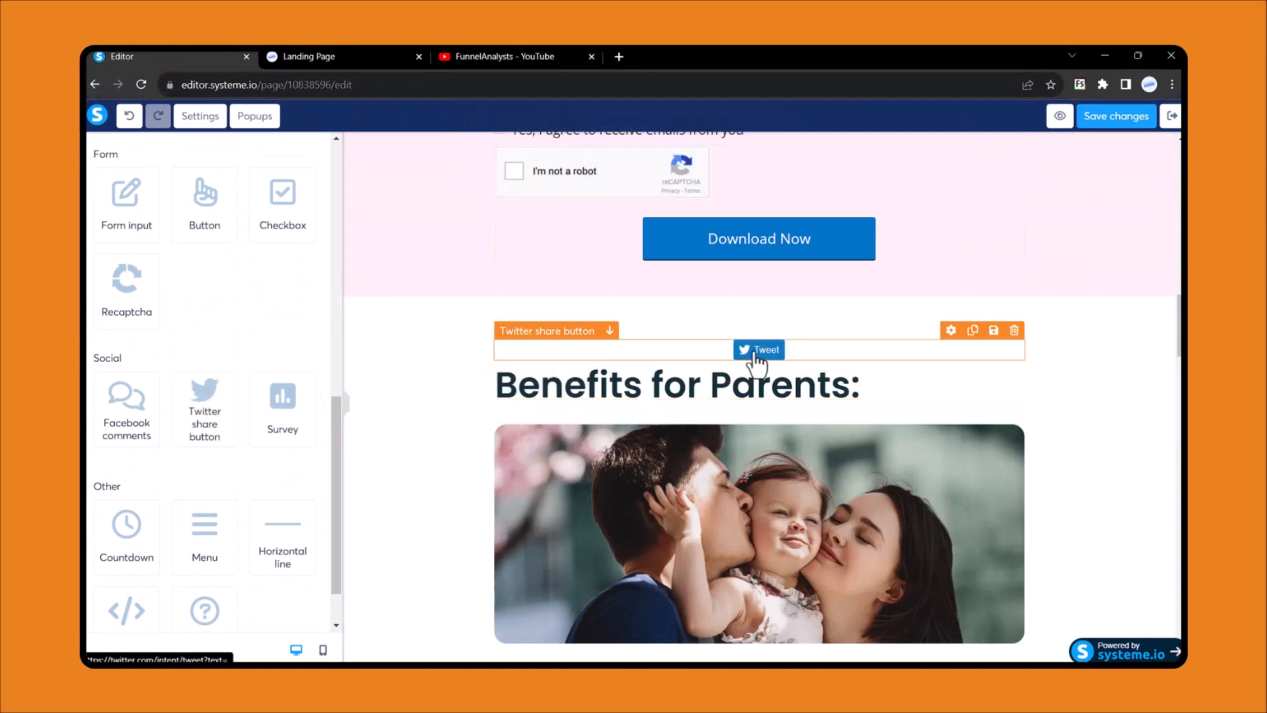
left_click(757, 357)
left_click(132, 259)
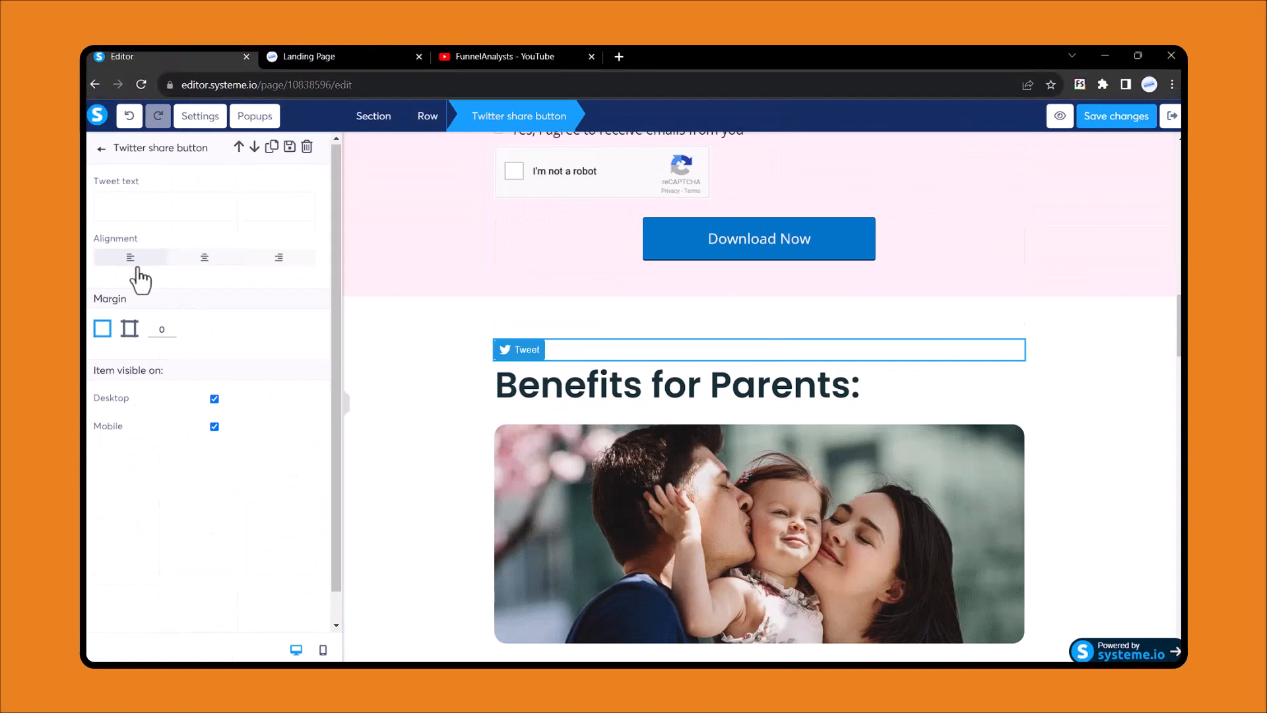
left_click(454, 409)
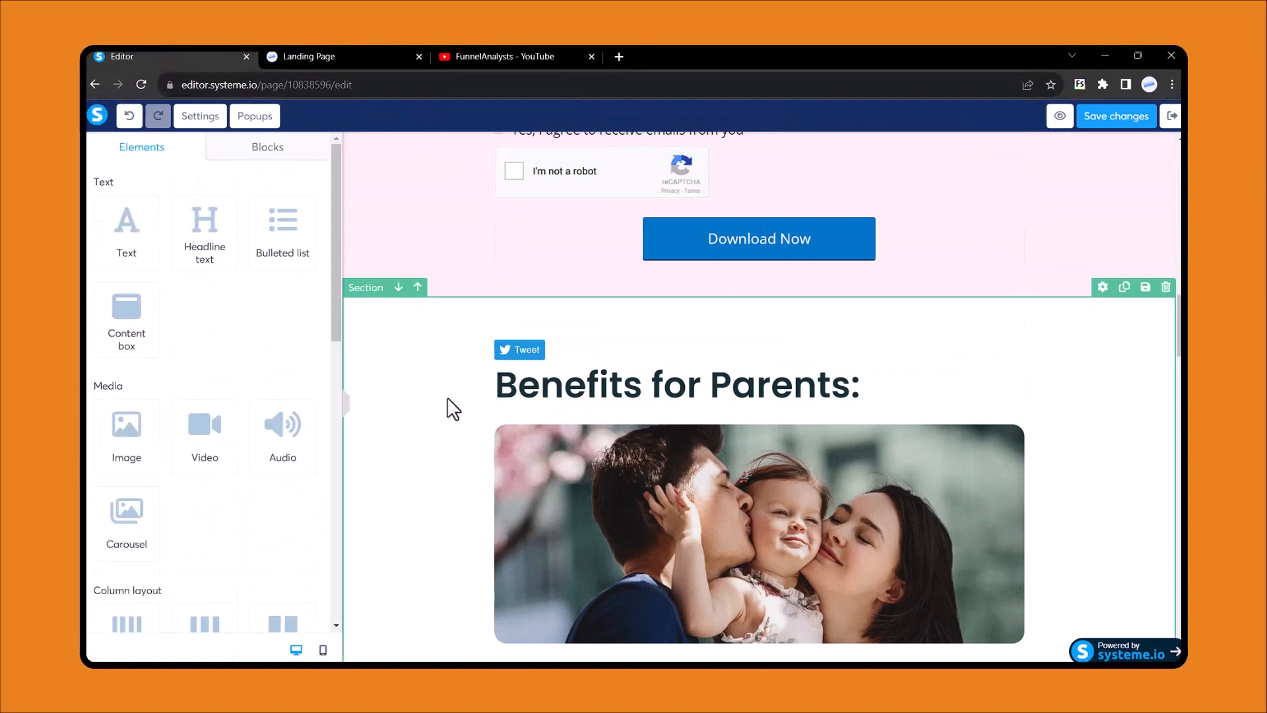
Try a Facebook comments element below the family photo in the Benefits for Parents section, and delete it.
scroll(177, 394, "down", 8)
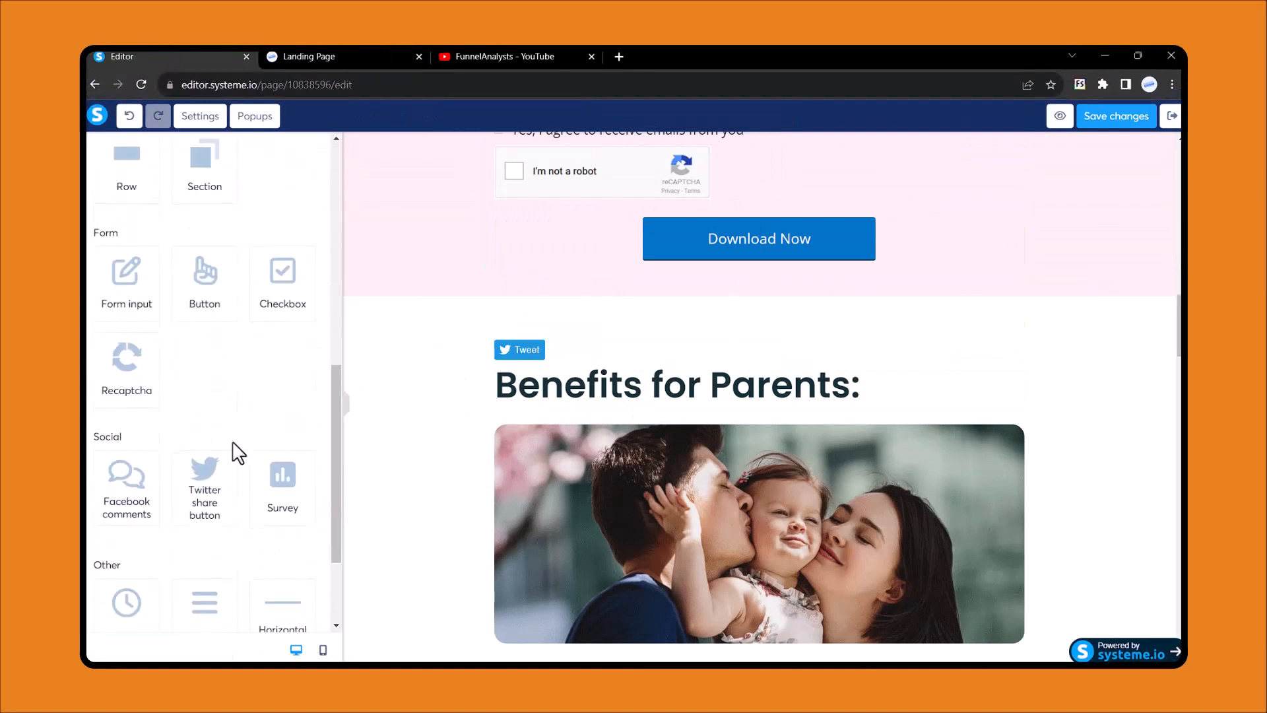
scroll(238, 453, "down", 2)
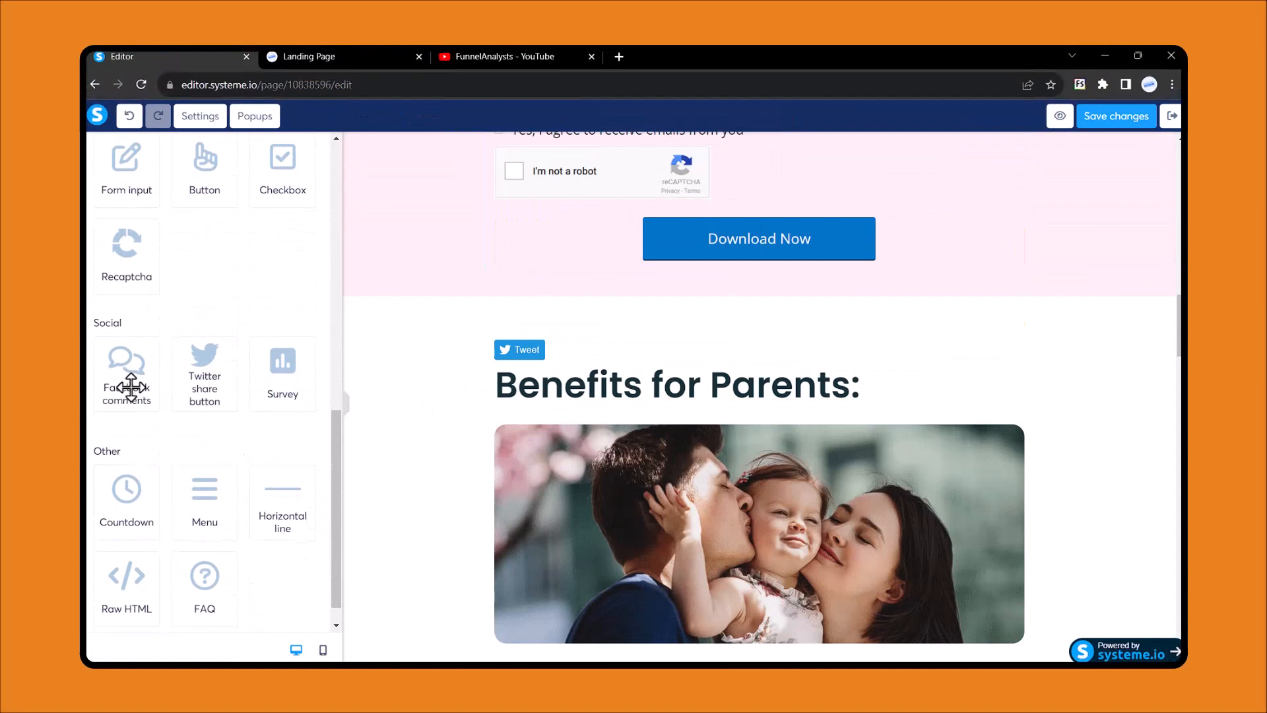
scroll(620, 435, "down", 1)
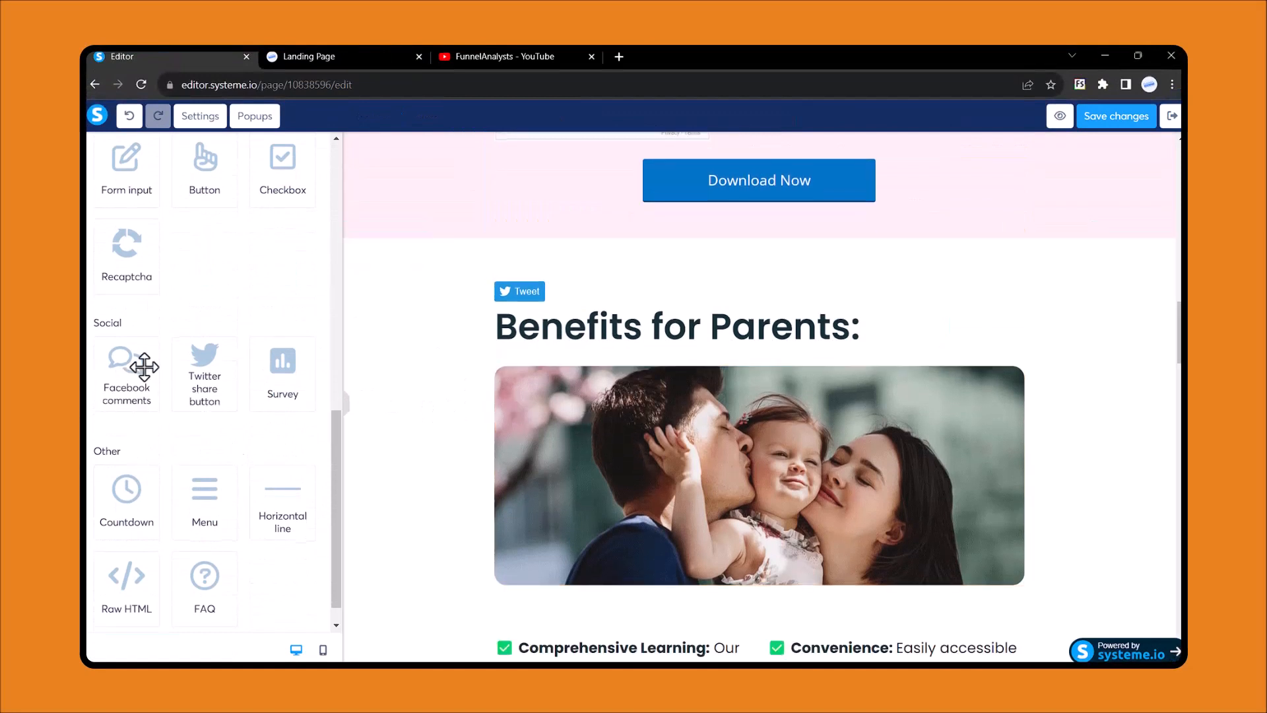
left_click_drag(138, 367, 564, 564)
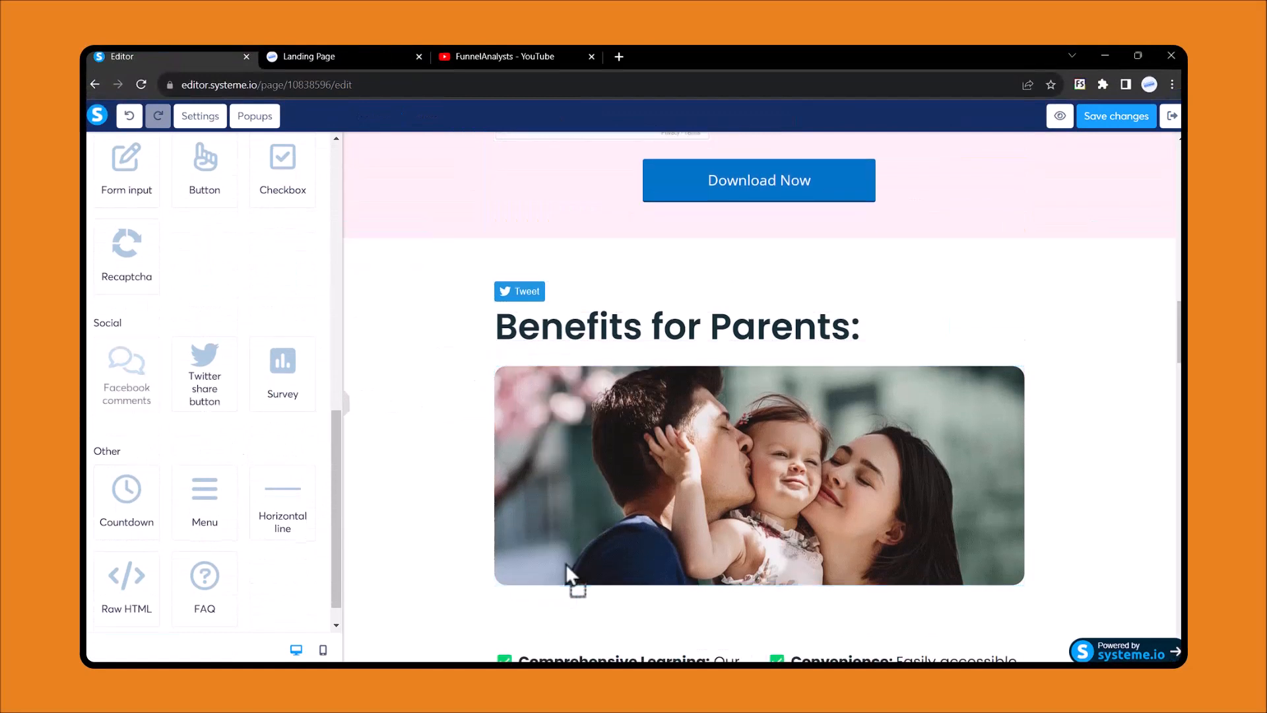
scroll(633, 533, "down", 1)
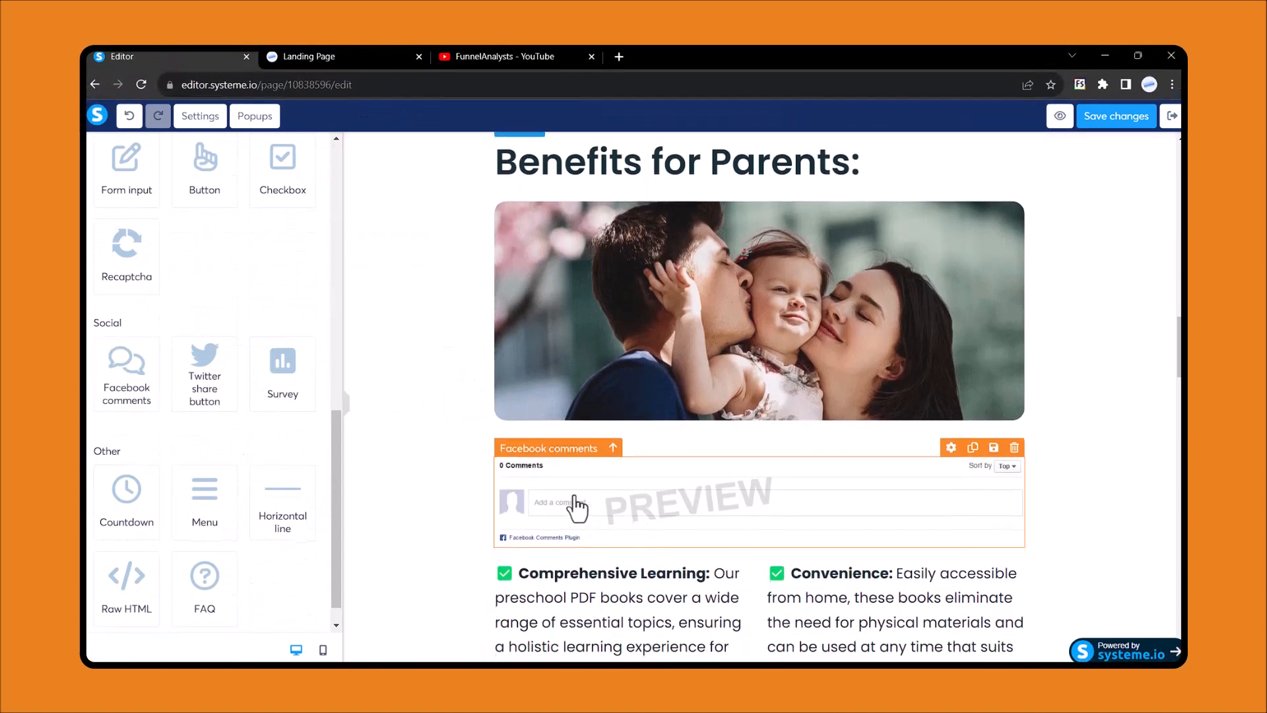
left_click(1015, 448)
key("Return")
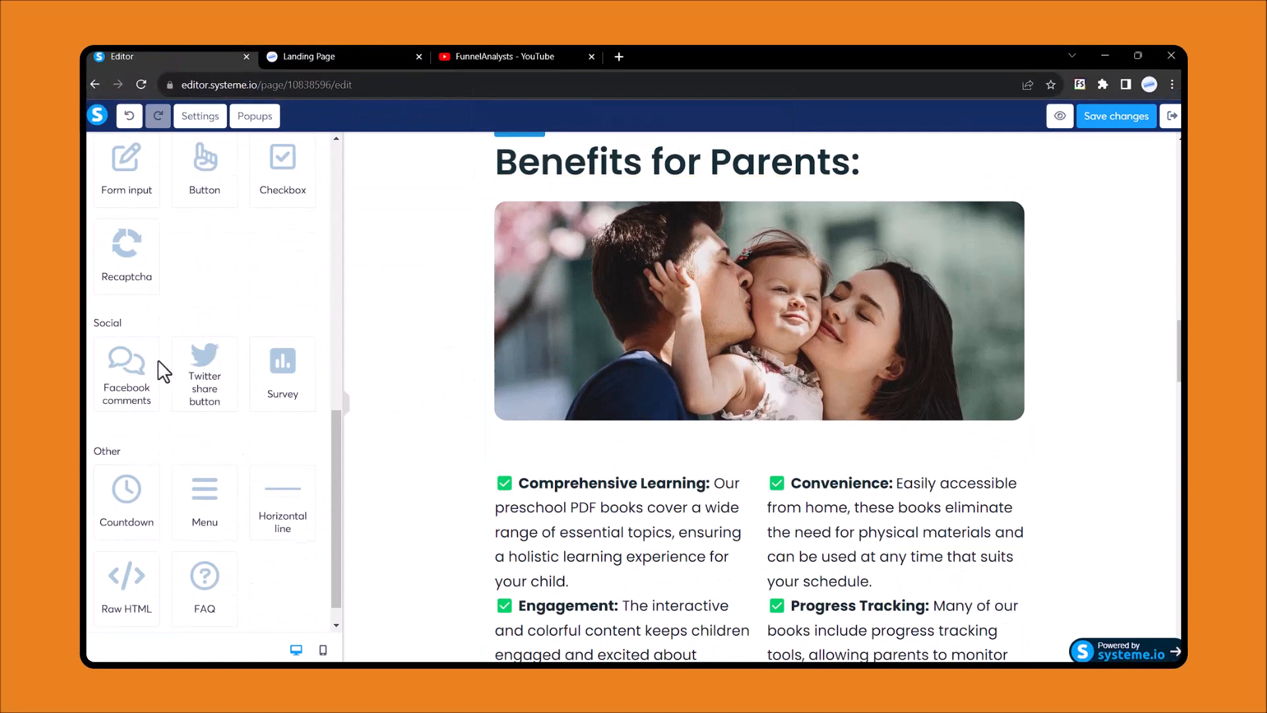
Add a survey element between the family photo and the benefits checklist, and select it for editing.
scroll(126, 363, "down", 1)
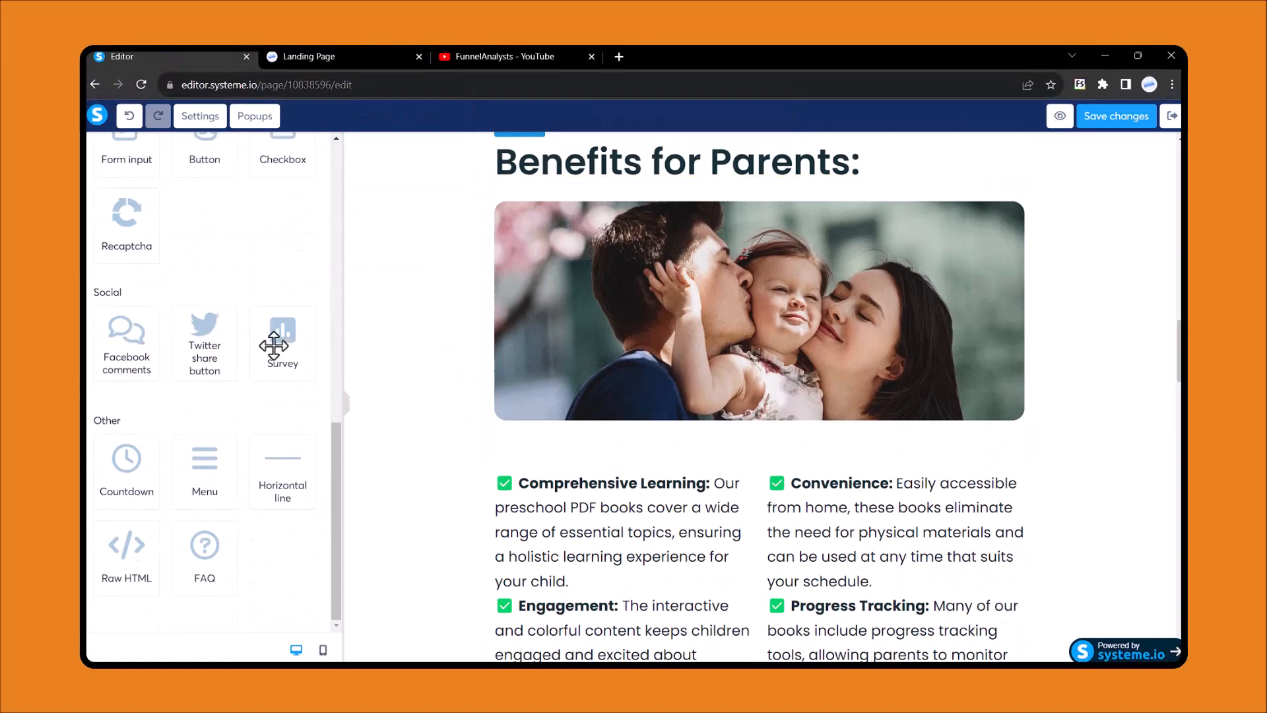
left_click_drag(281, 340, 667, 433)
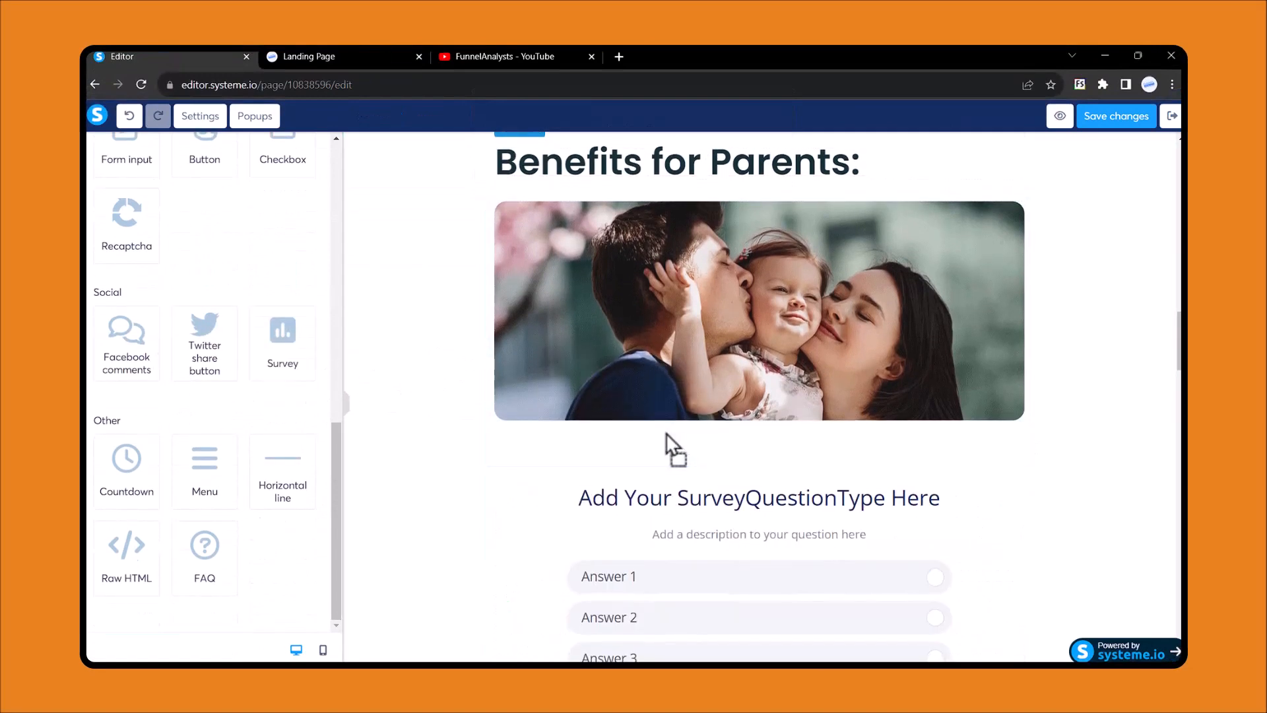
scroll(668, 422, "down", 3)
left_click(691, 416)
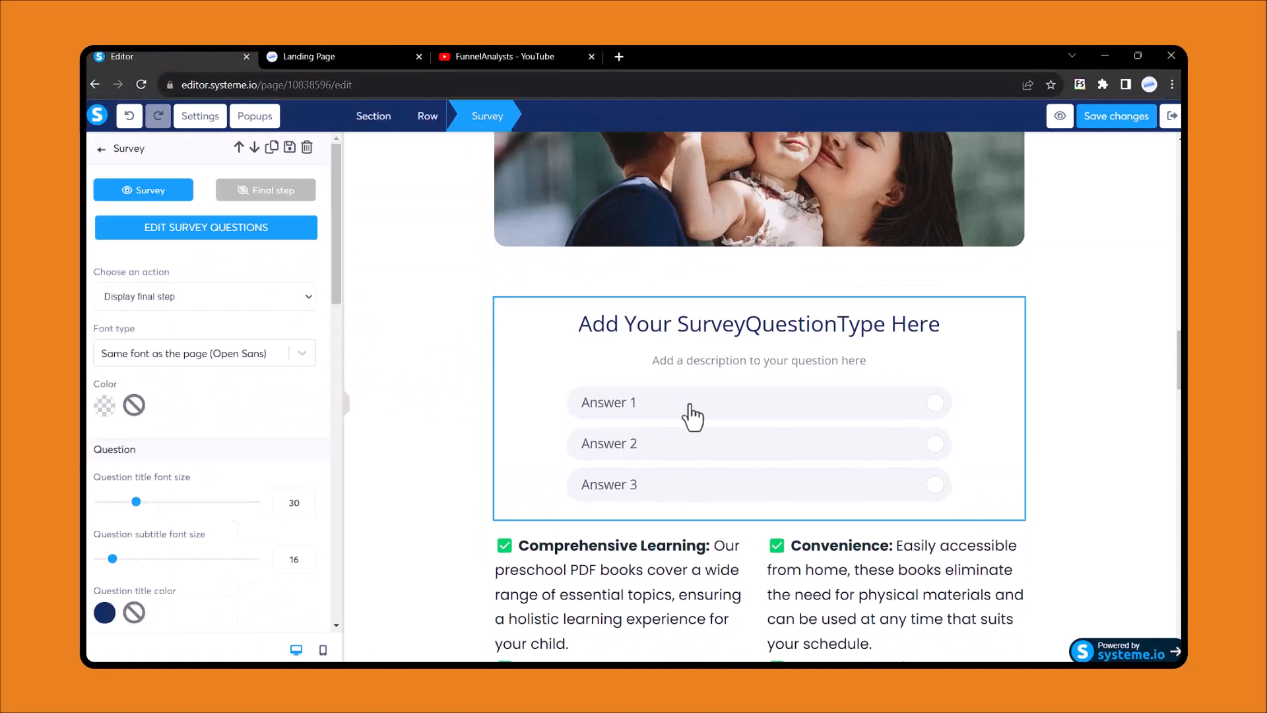
left_click(721, 336)
left_click(731, 342)
left_click(734, 342)
left_click(731, 341)
Add a second question to the survey and set its text to "Write down here you questions?".
left_click(182, 238)
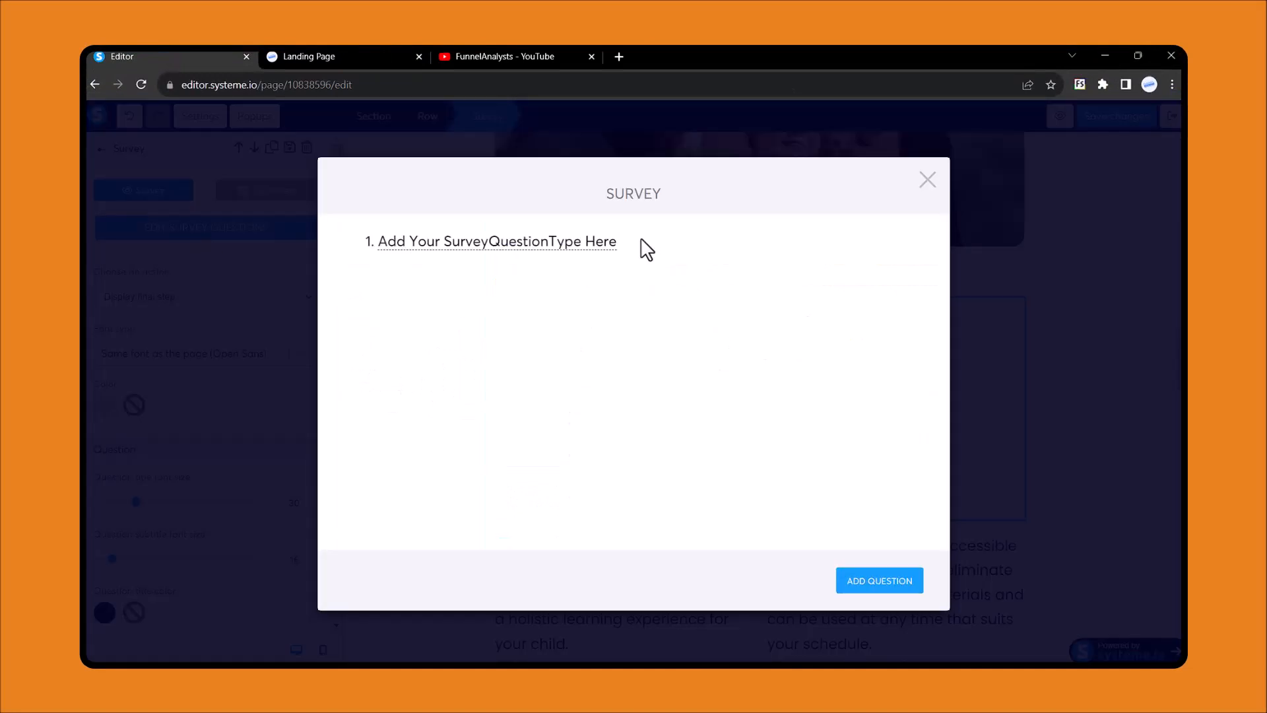
left_click_drag(640, 244, 433, 252)
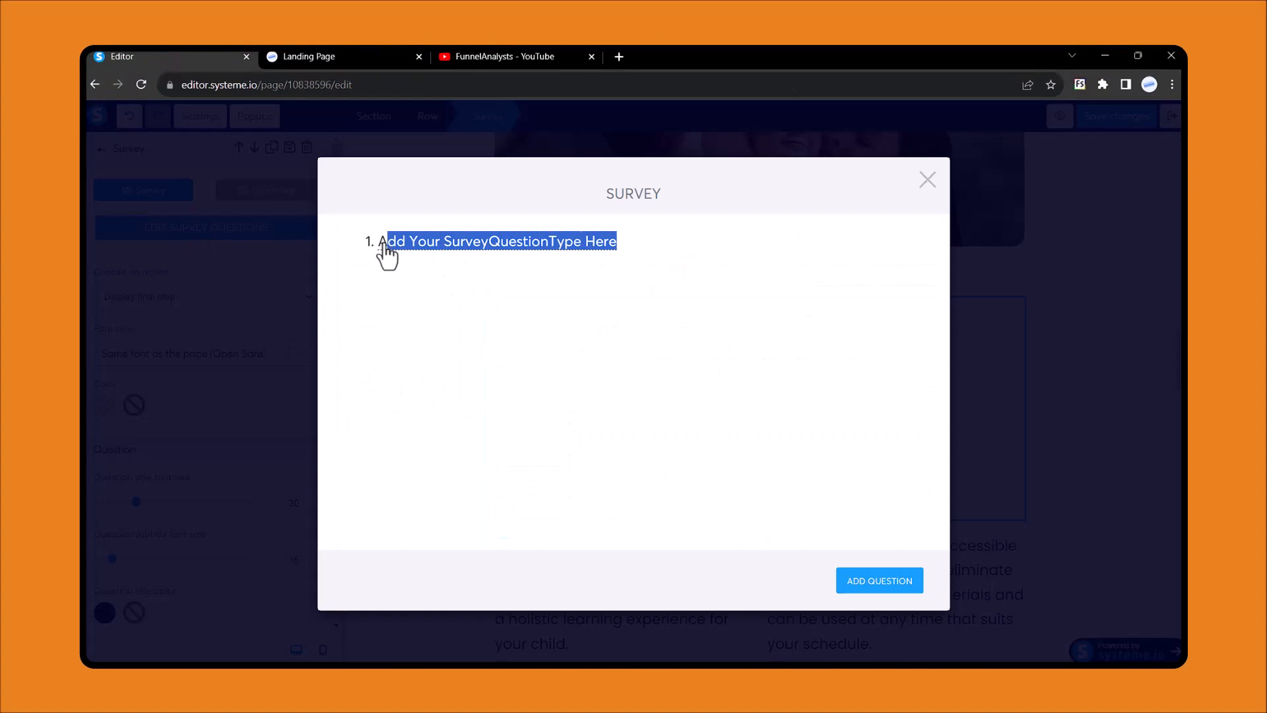
left_click(728, 396)
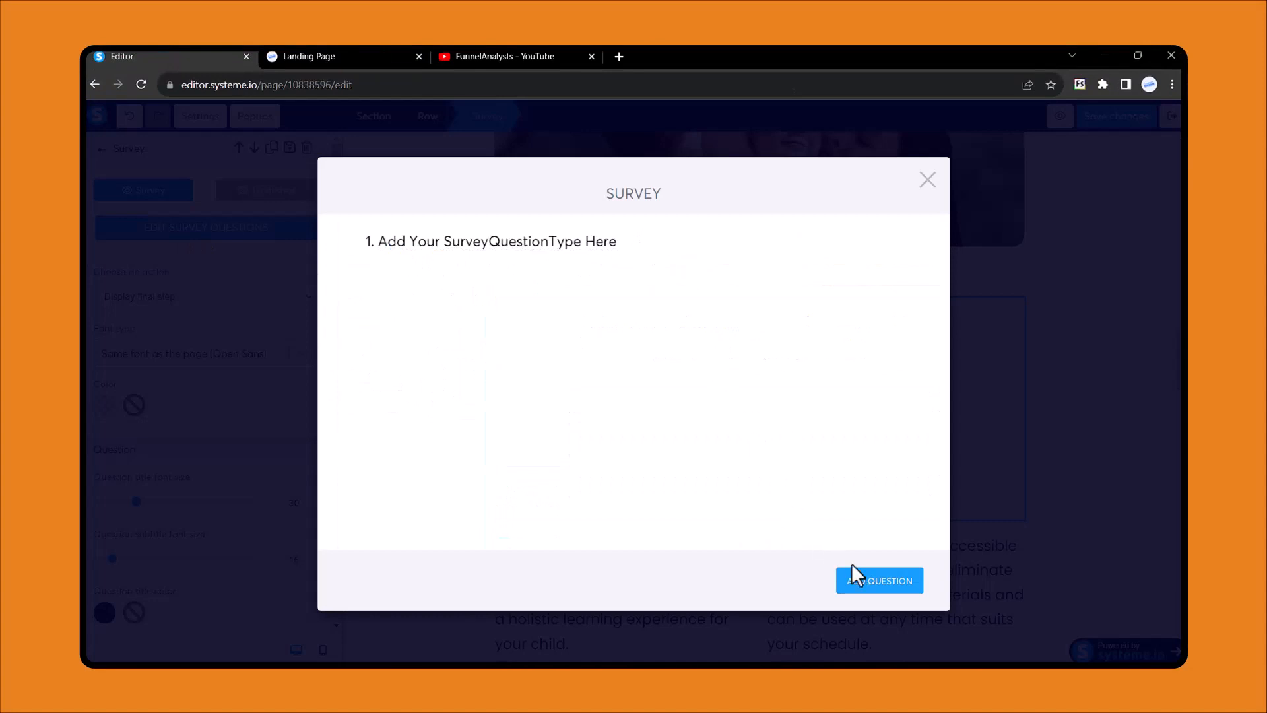
left_click(862, 580)
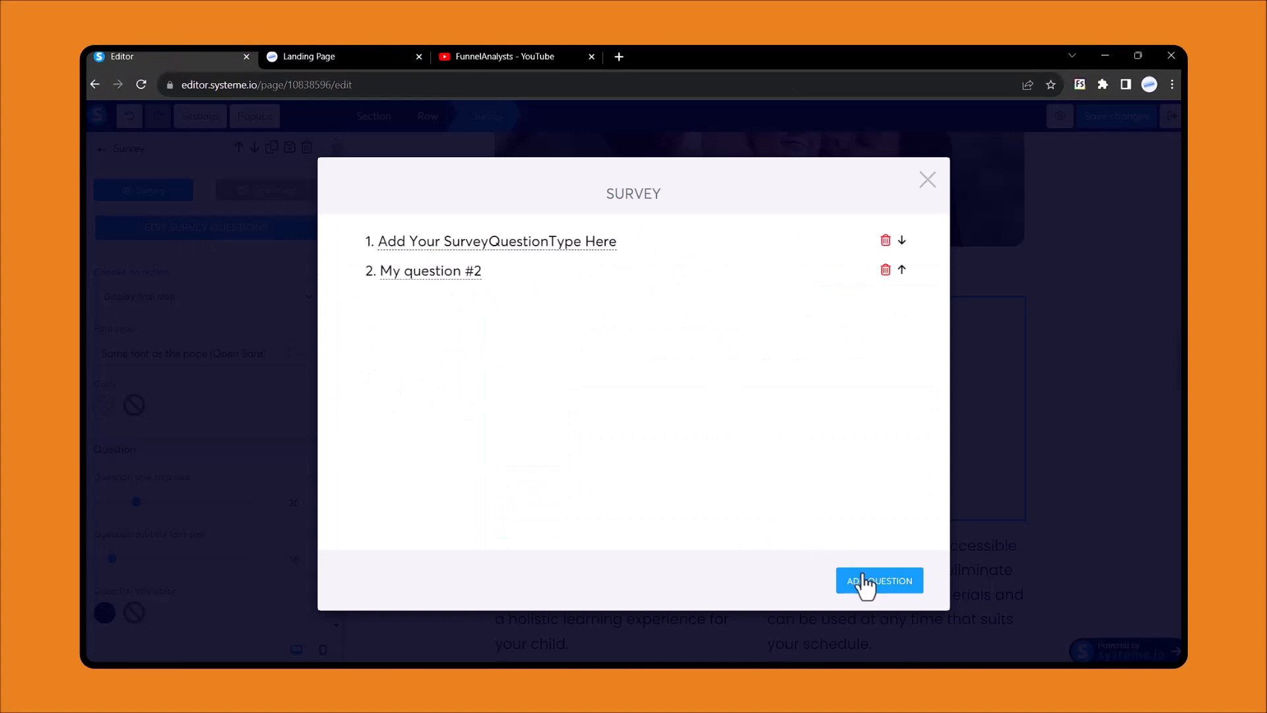
left_click(426, 271)
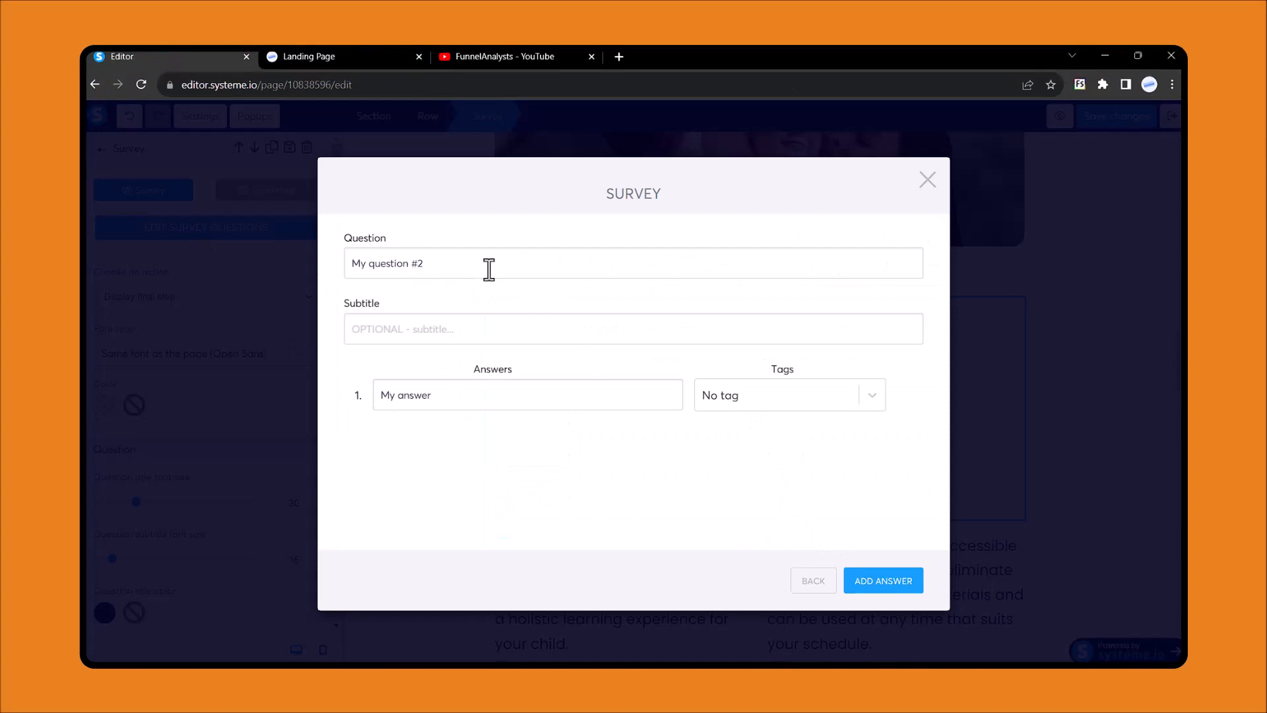
left_click_drag(489, 269, 337, 261)
type("Write down here you")
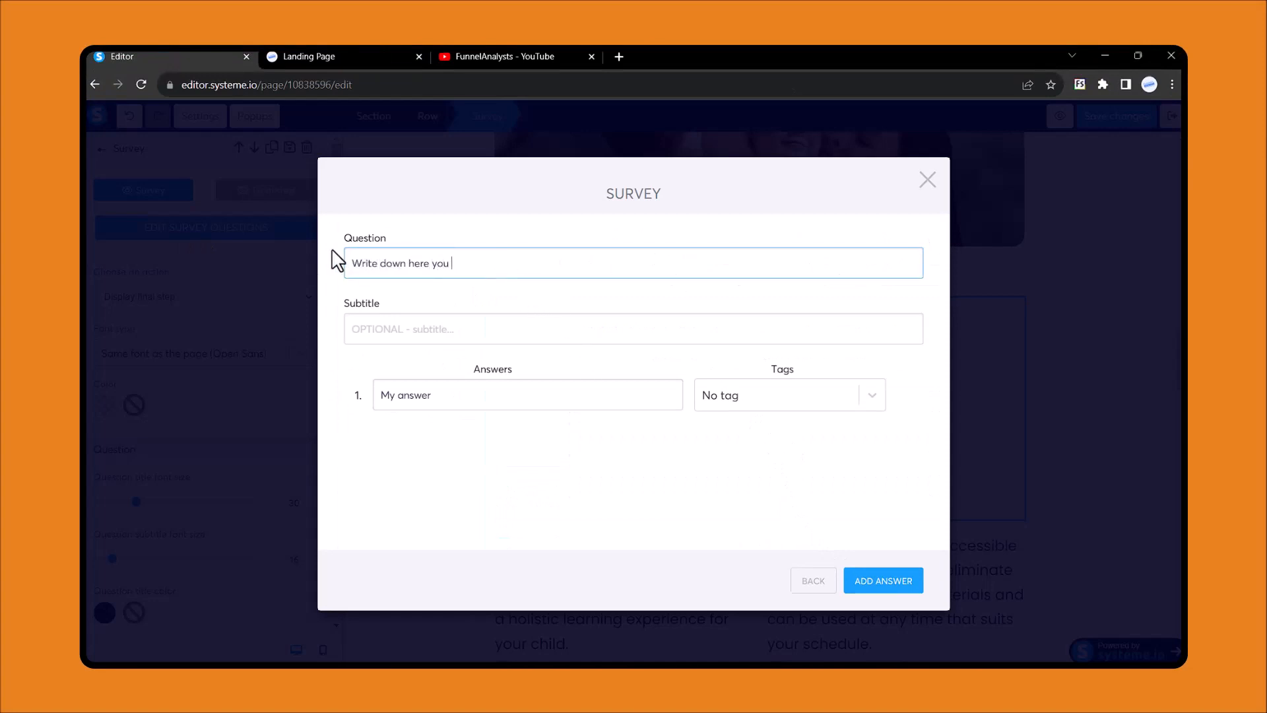
left_click(442, 398)
left_click(757, 402)
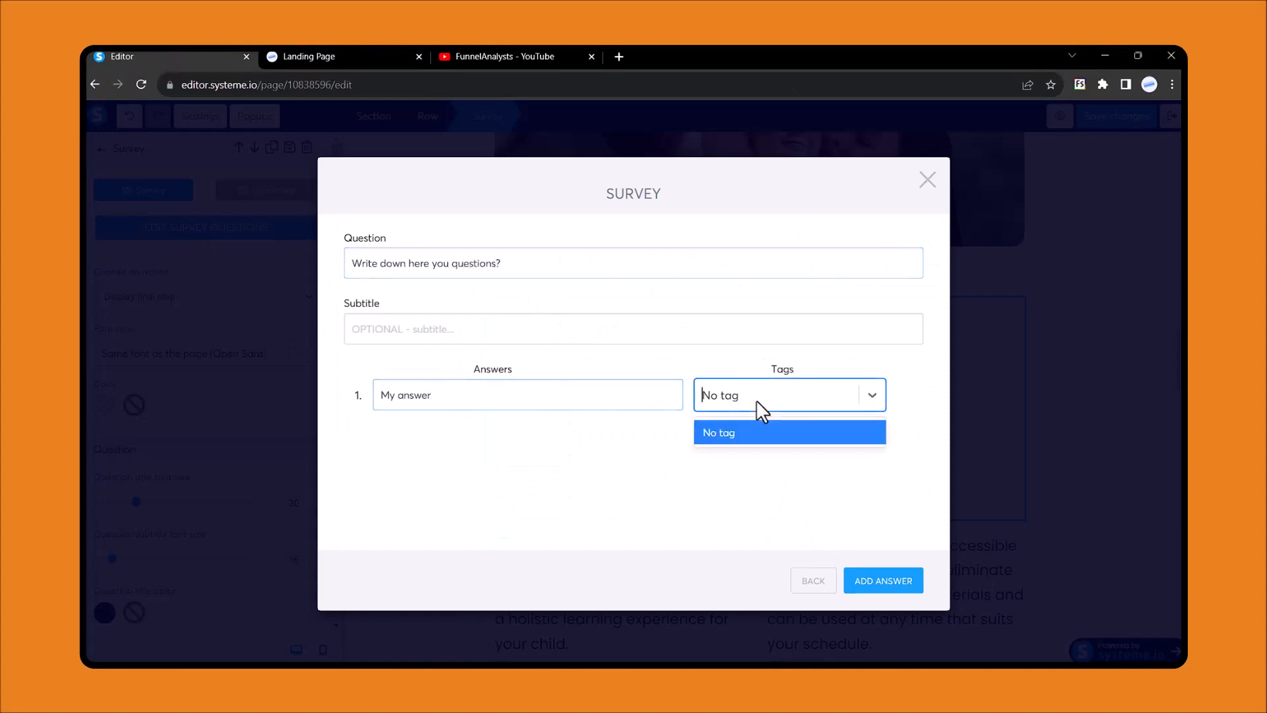
left_click(756, 400)
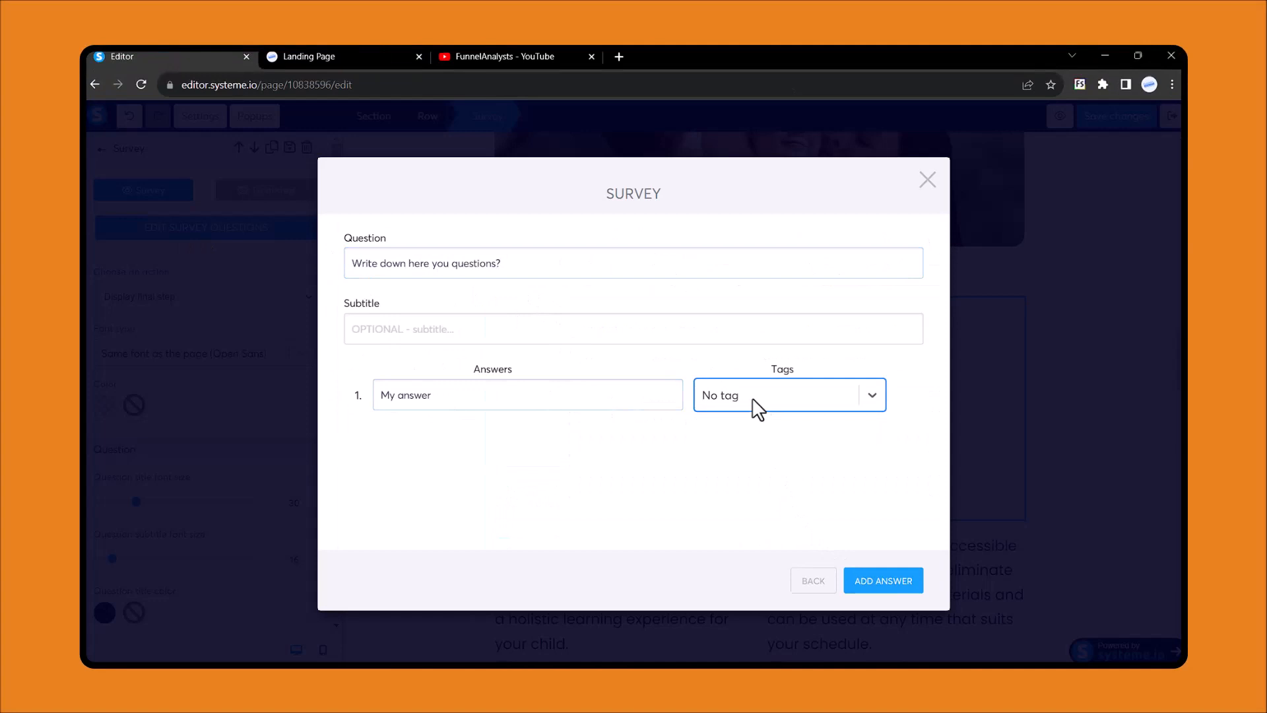
left_click(596, 370)
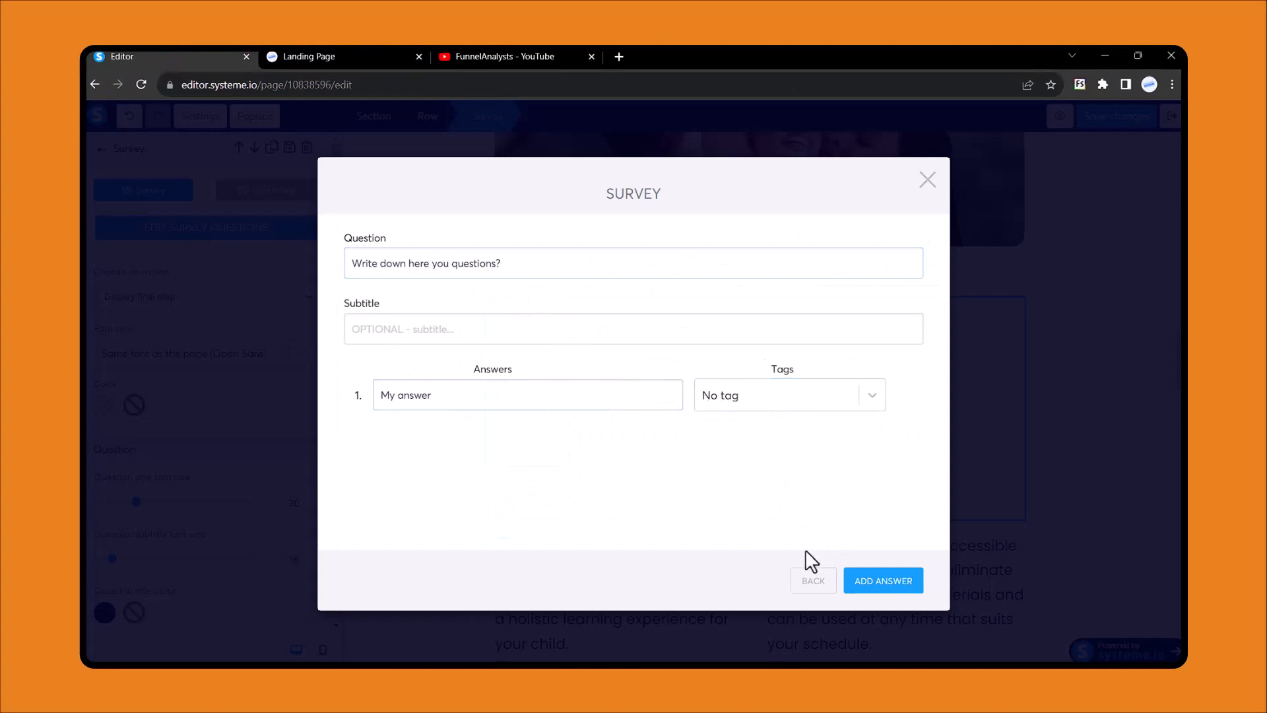
Add two more answers to the second survey question and name the three answers "One", "Two" and "Three".
left_click(884, 581)
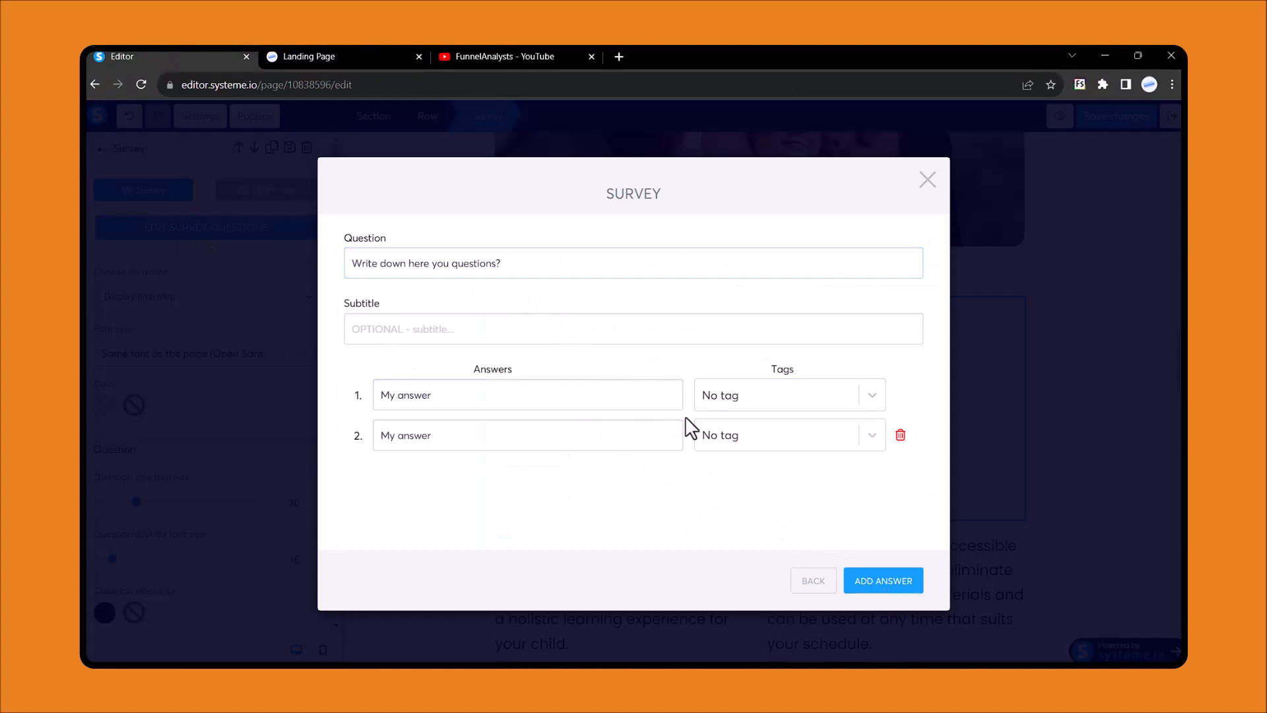
left_click(879, 582)
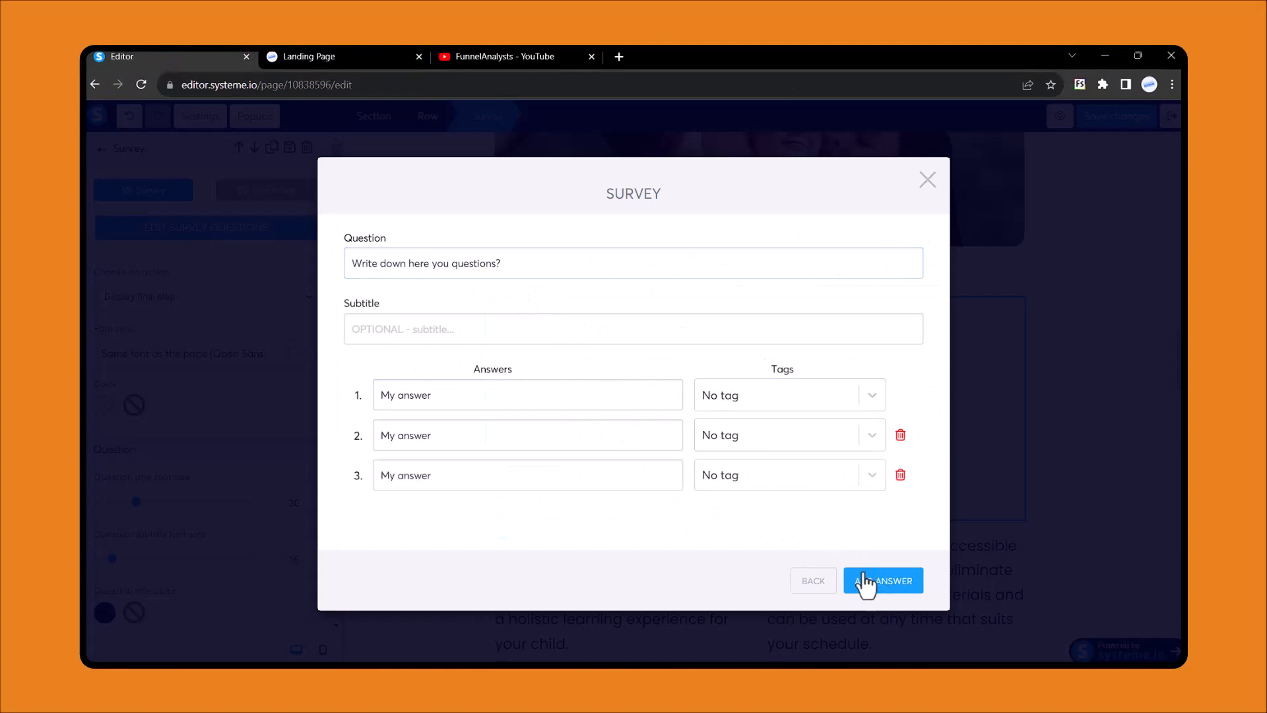
left_click(476, 404)
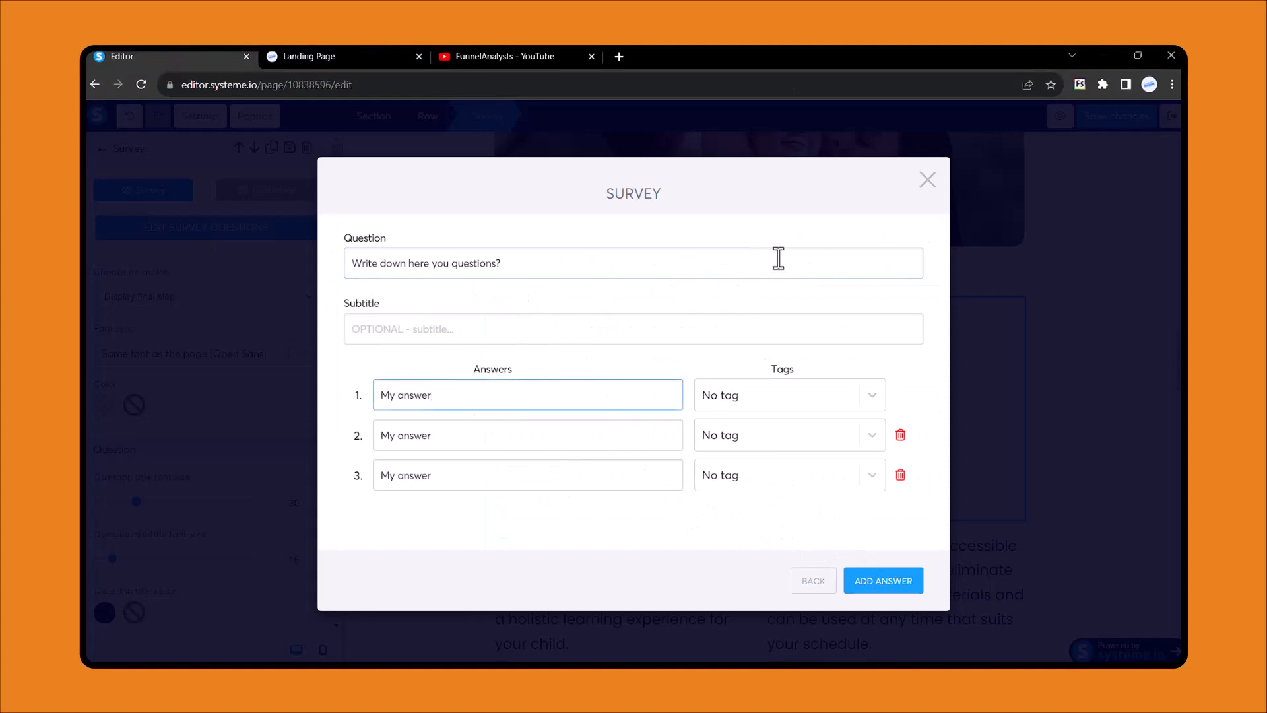
key("ctrl+a")
type("One")
left_click(520, 435)
key("ctrl+a")
type("Two")
left_click(486, 475)
key("ctrl+a")
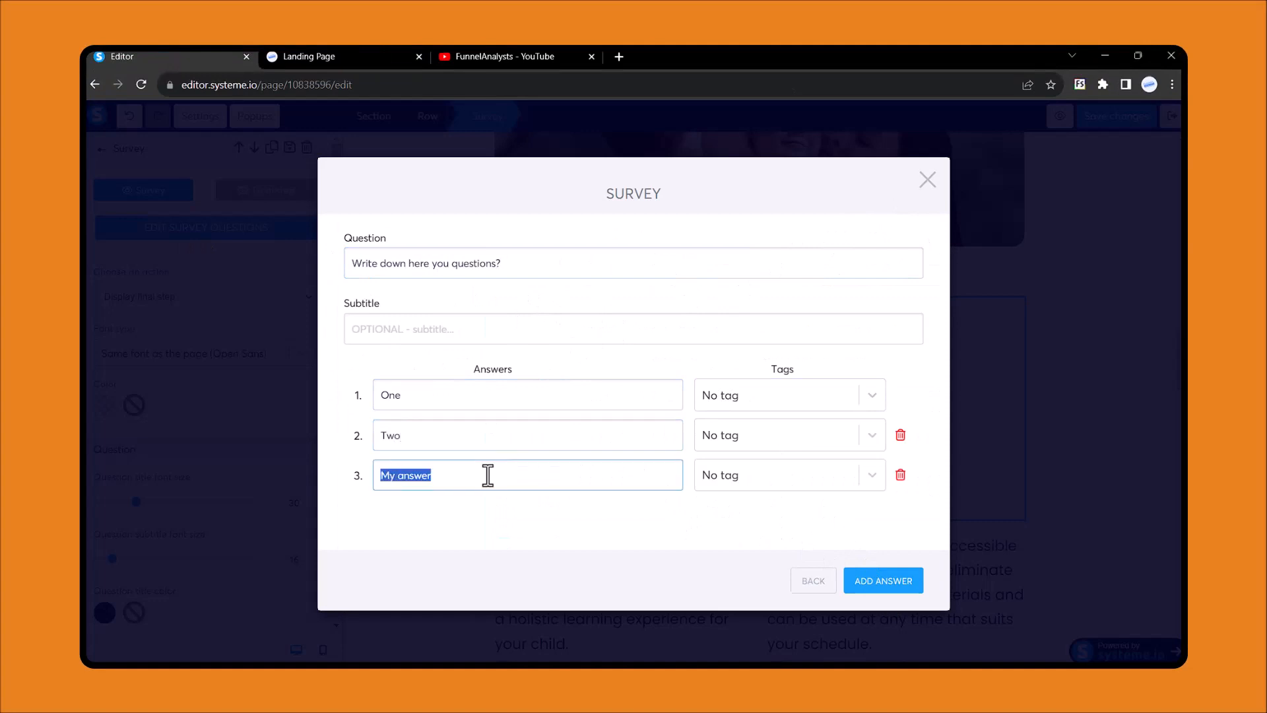
type("Three")
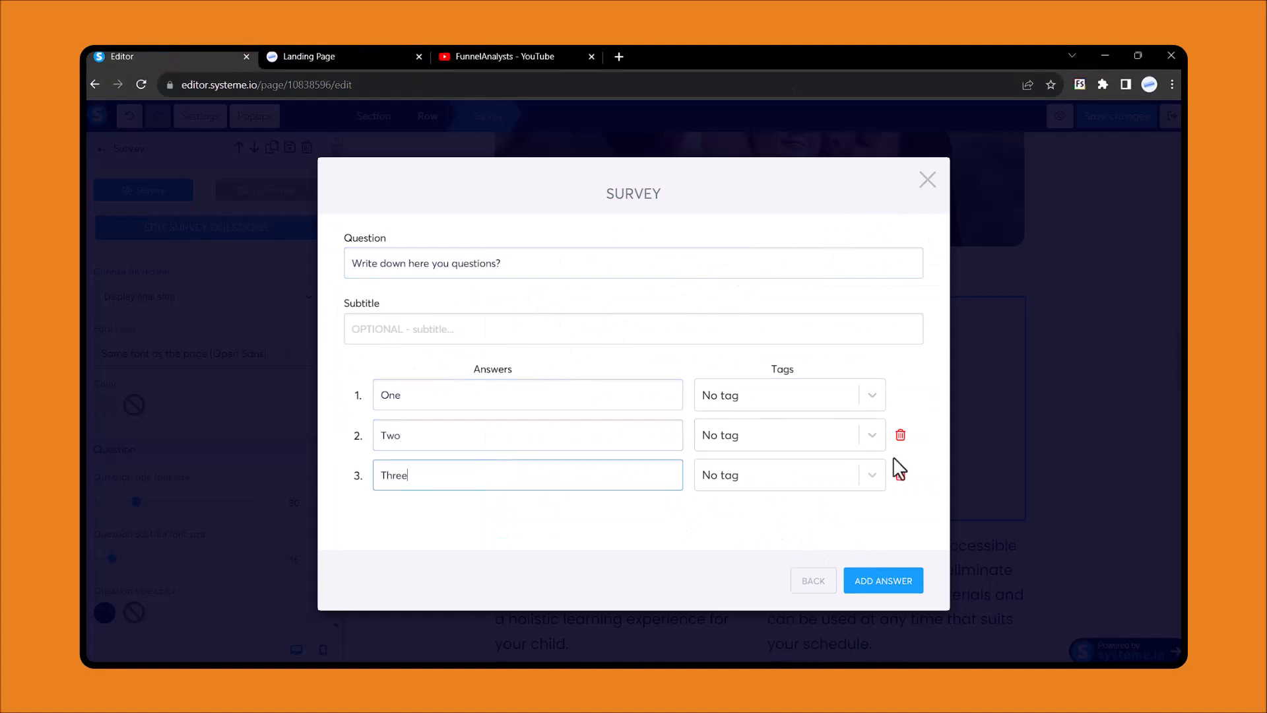
Delete the answers "Three" and "Two" from the second survey question and close the survey question editor.
left_click(900, 475)
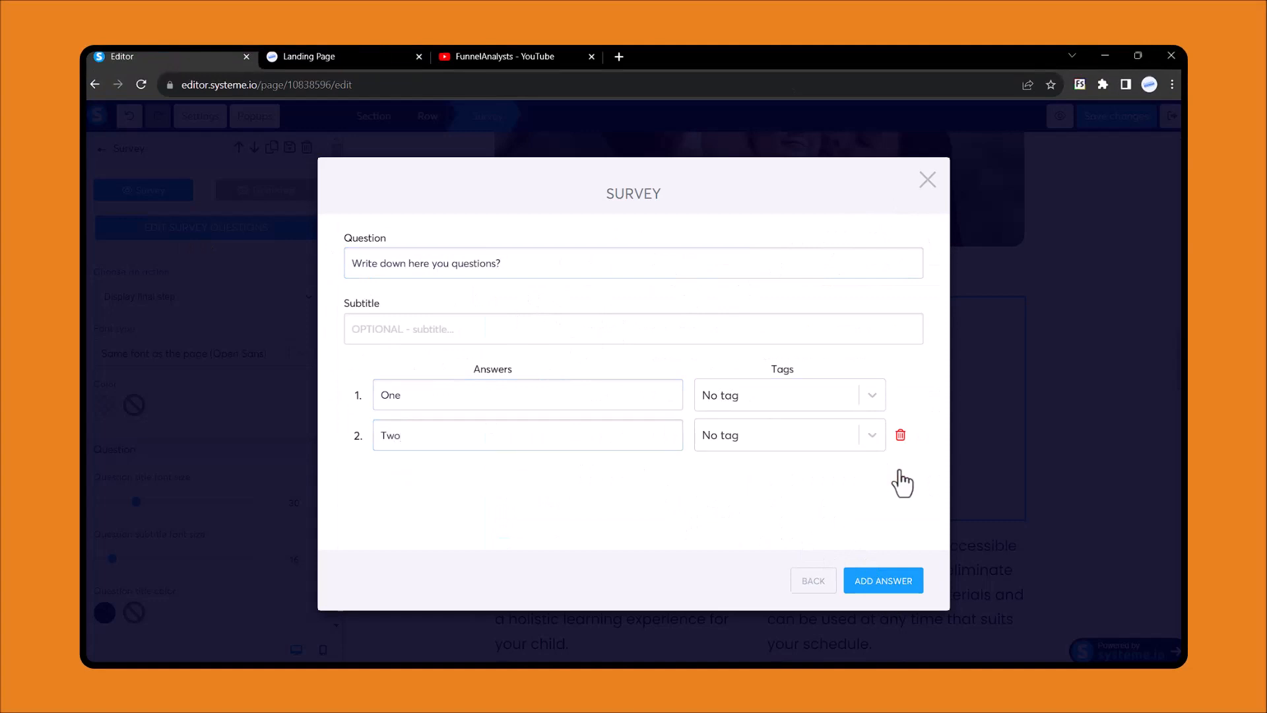
left_click(900, 437)
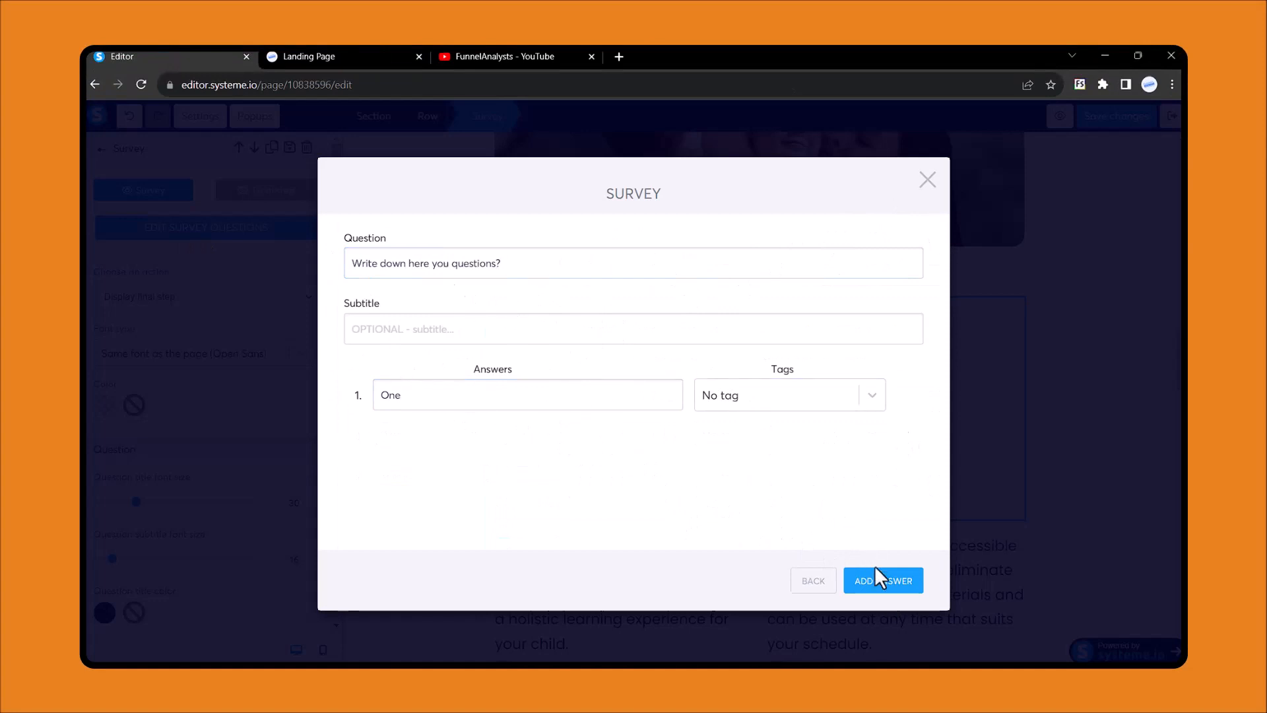
left_click(927, 179)
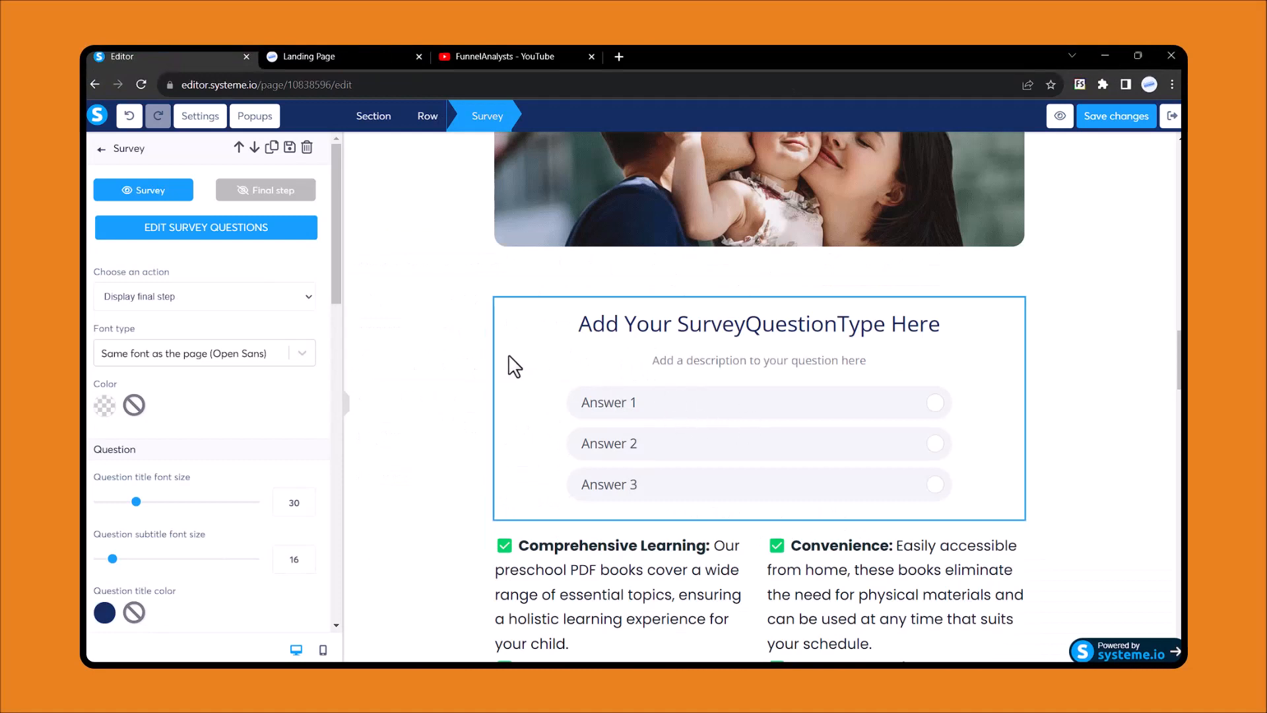
Remove the survey element between the family photo and the benefits checklist.
left_click(424, 354)
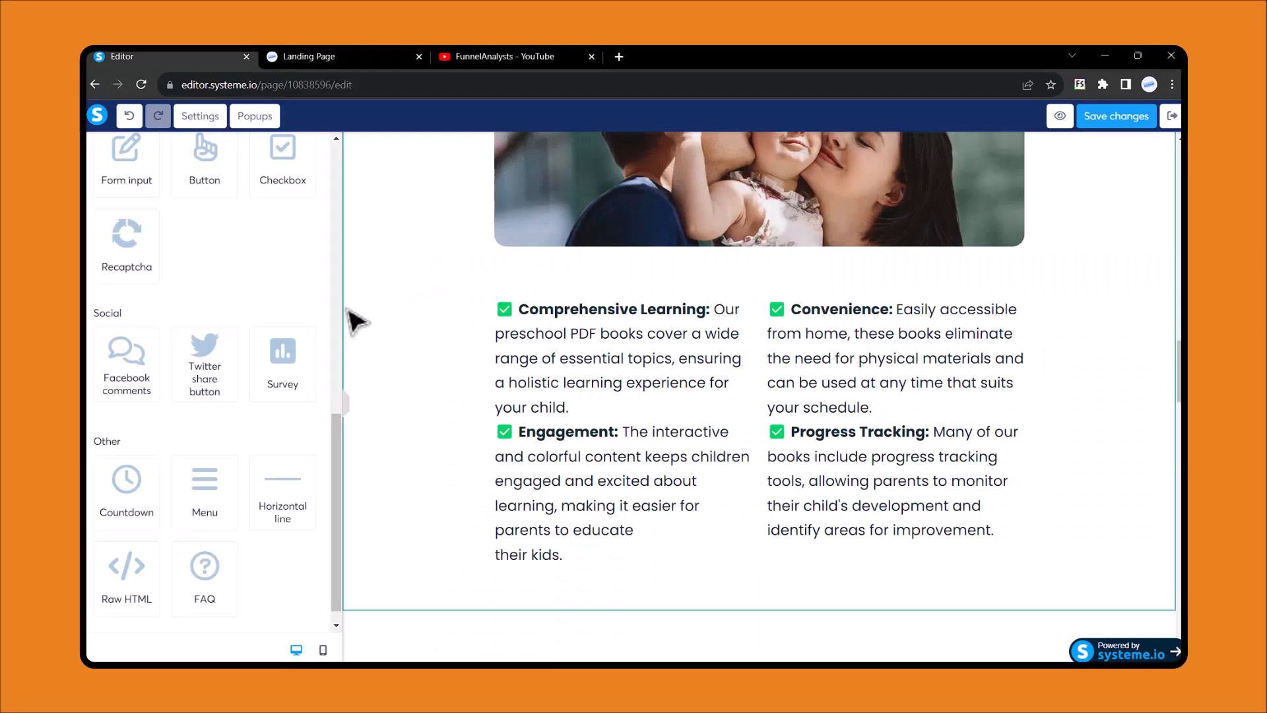
Add a countdown above the "Frequently asked questions" heading and select it for editing.
scroll(638, 485, "down", 3)
scroll(639, 492, "down", 15)
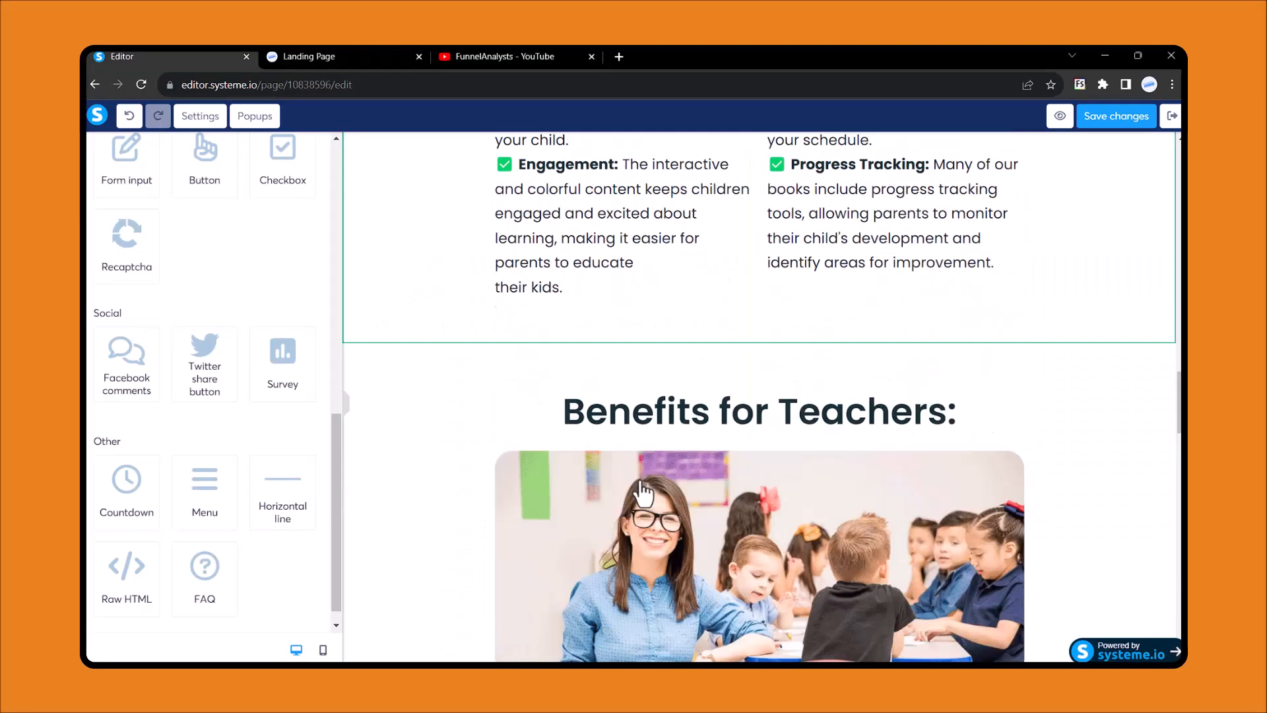
scroll(640, 491, "down", 5)
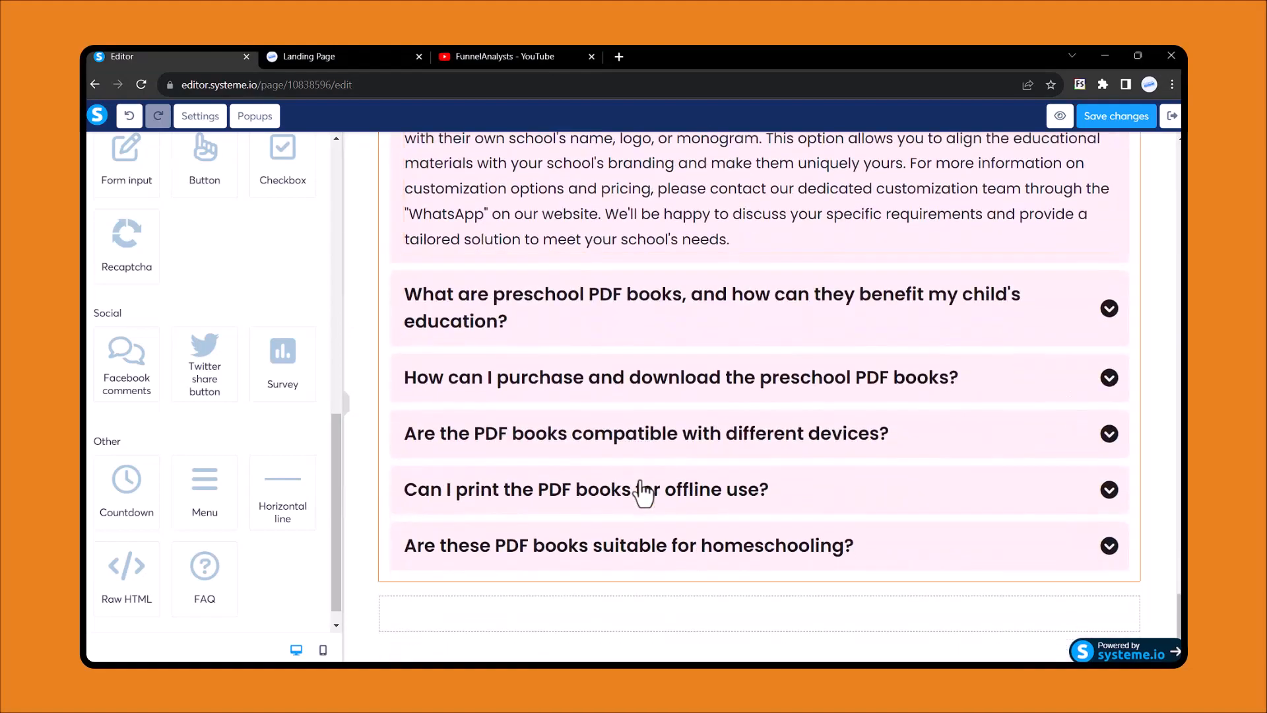
scroll(640, 491, "up", 10)
scroll(640, 492, "down", 12)
scroll(643, 492, "up", 8)
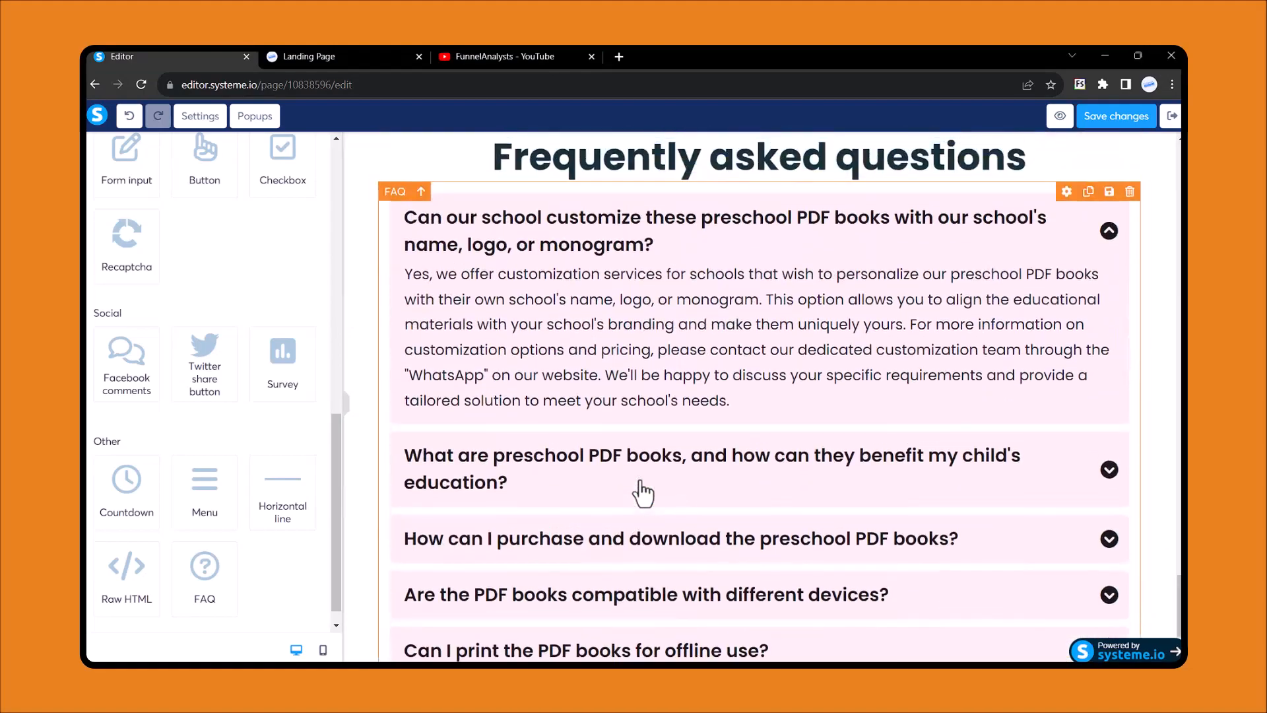
scroll(643, 492, "down", 3)
scroll(640, 491, "up", 1)
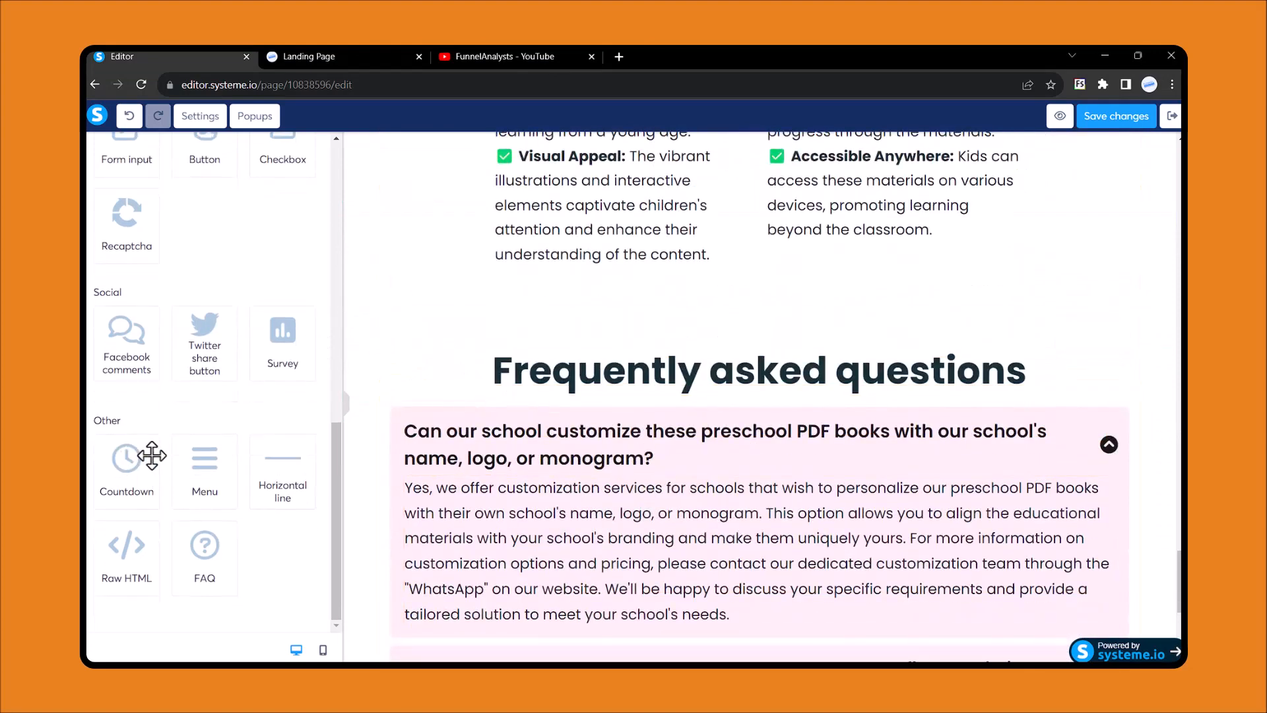
left_click_drag(124, 483, 727, 354)
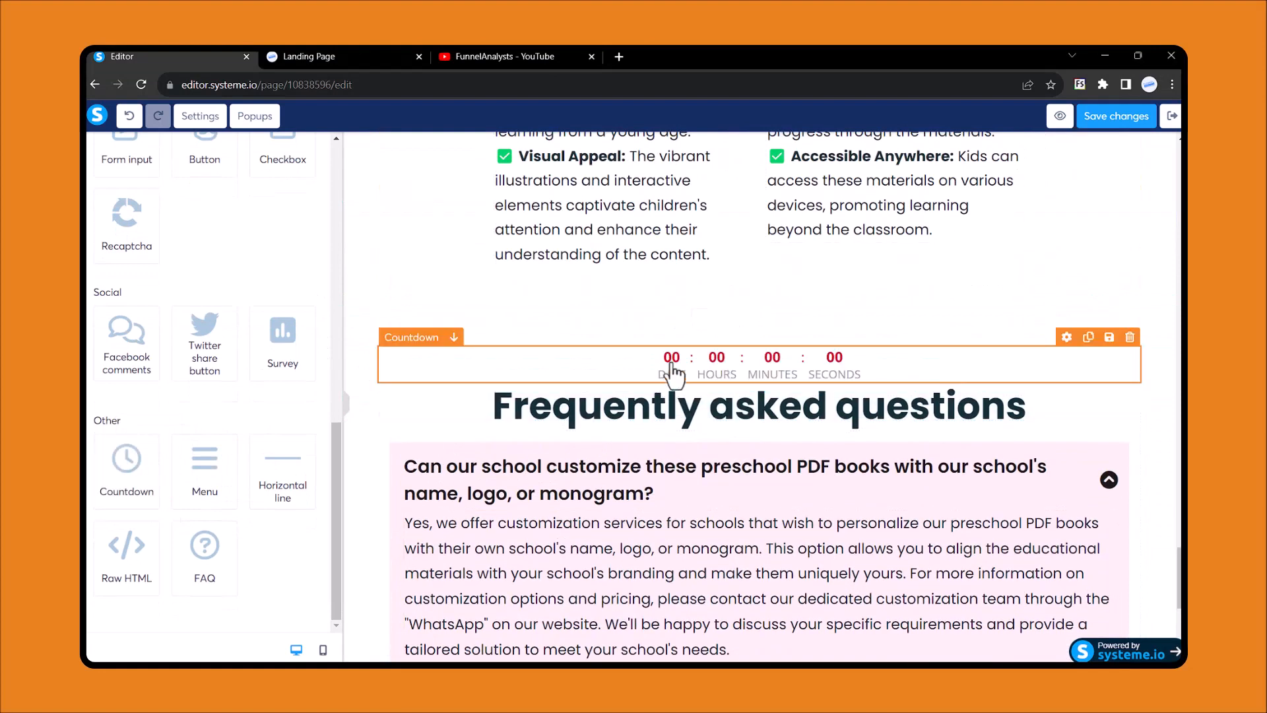
left_click(732, 378)
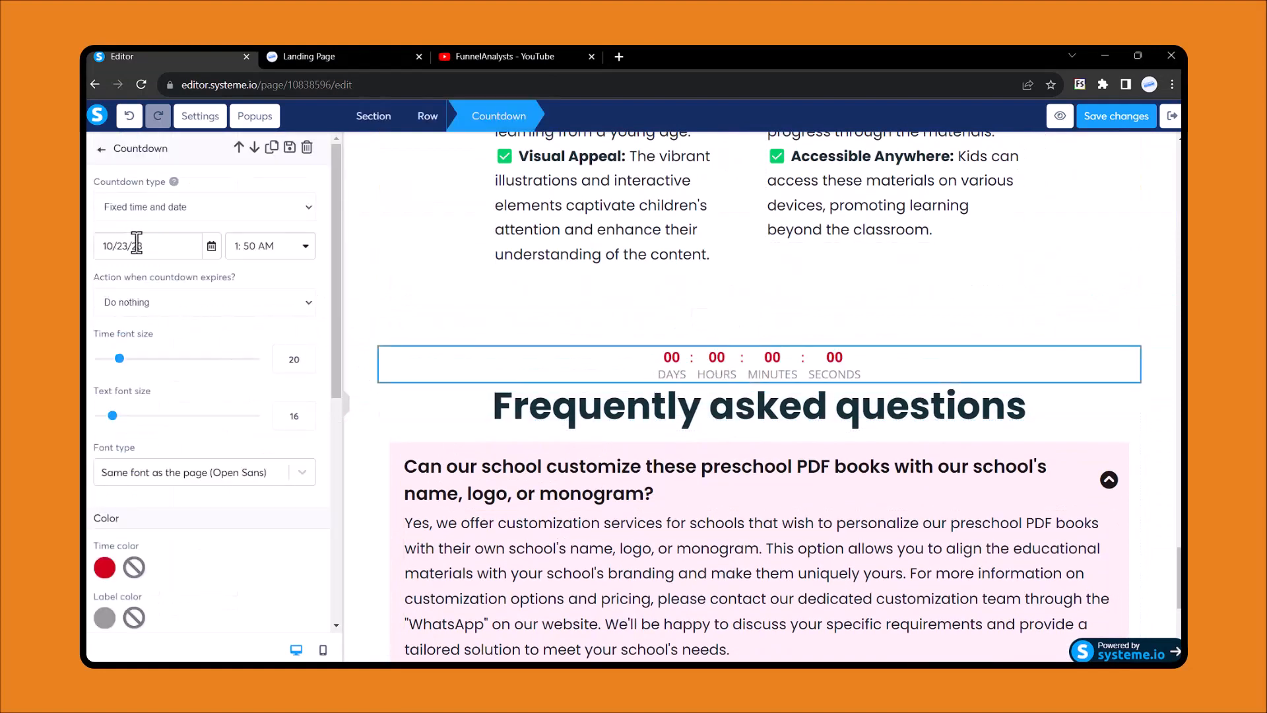
Check the countdown's date choices and set its action on expiry to "Redirect to URL".
left_click(207, 246)
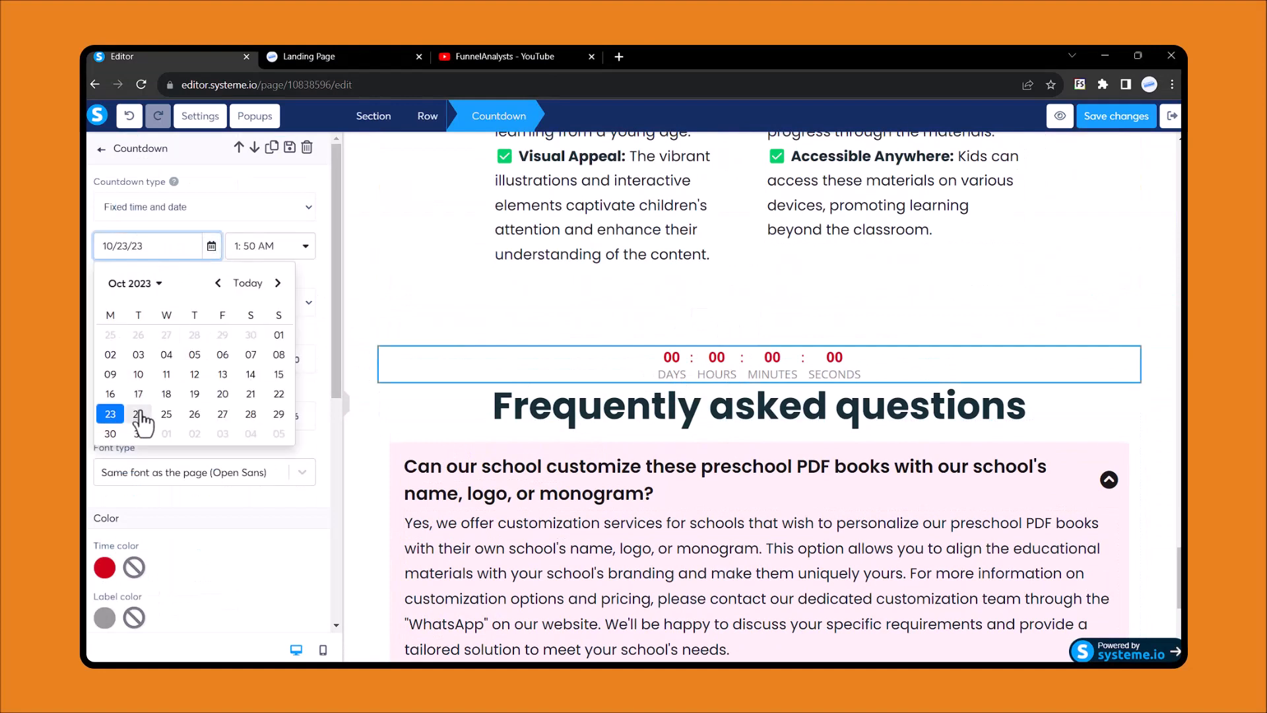
left_click(87, 295)
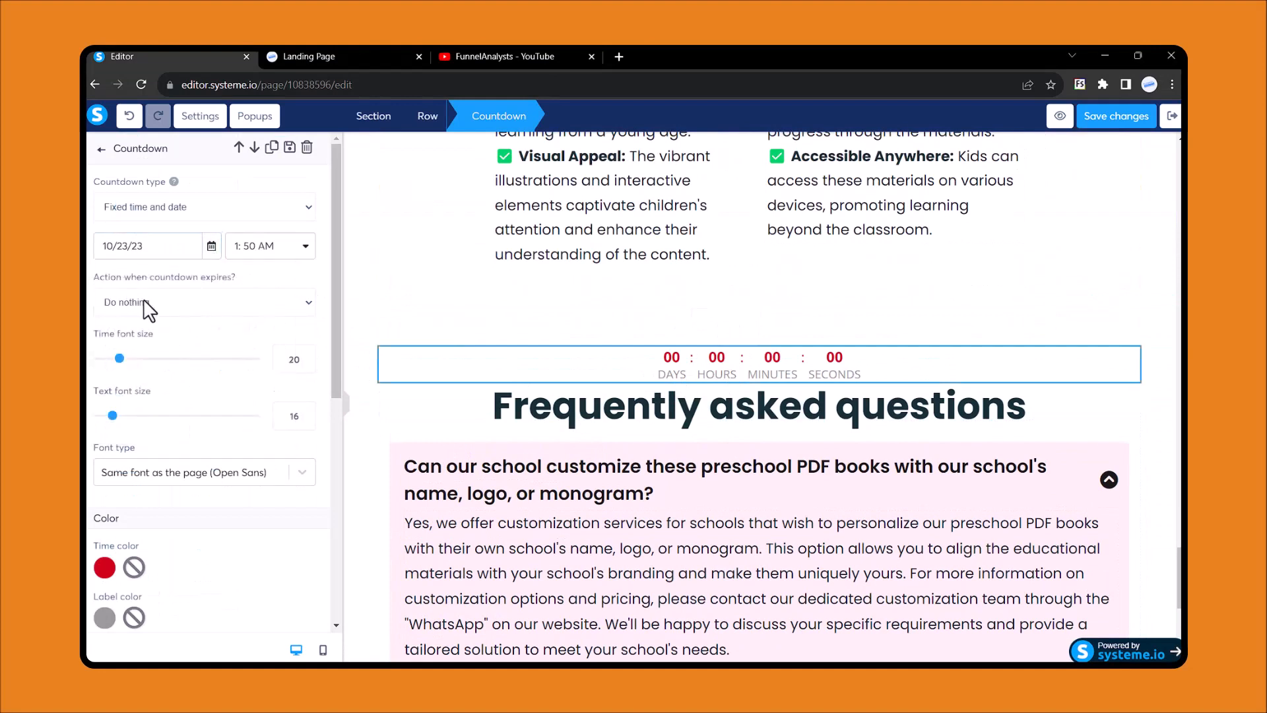
left_click(145, 304)
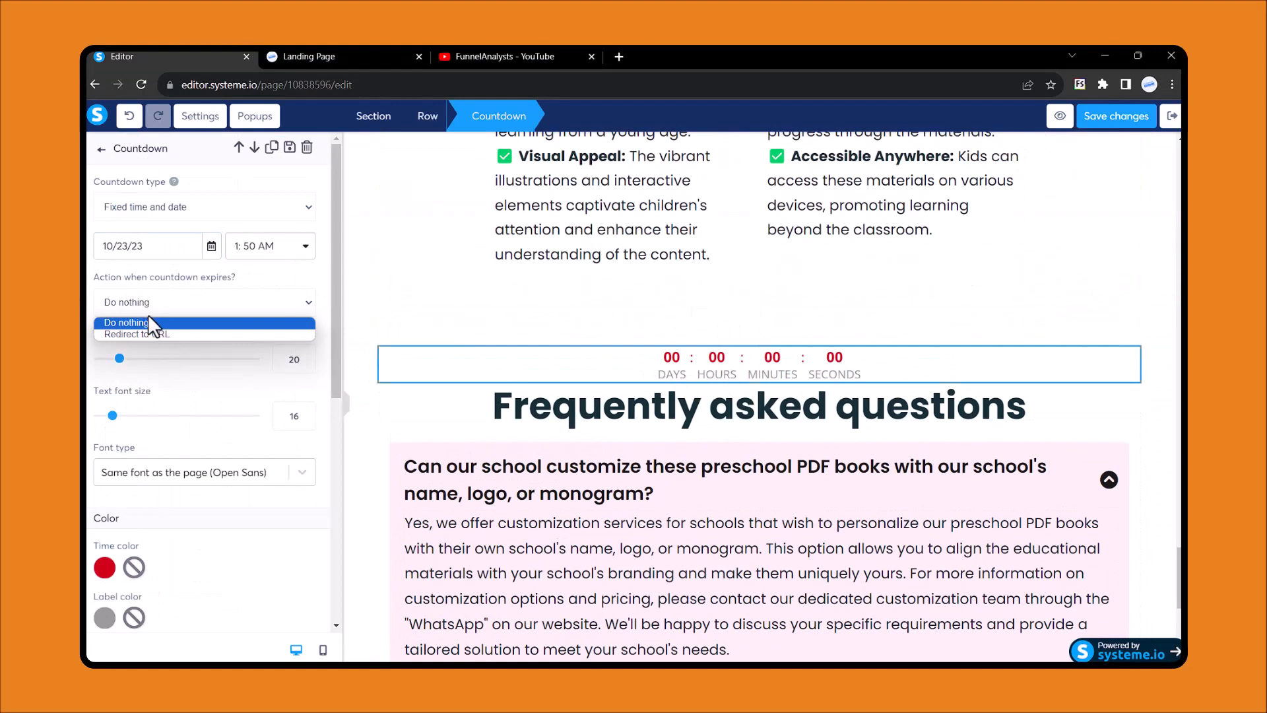
left_click(156, 334)
left_click(166, 357)
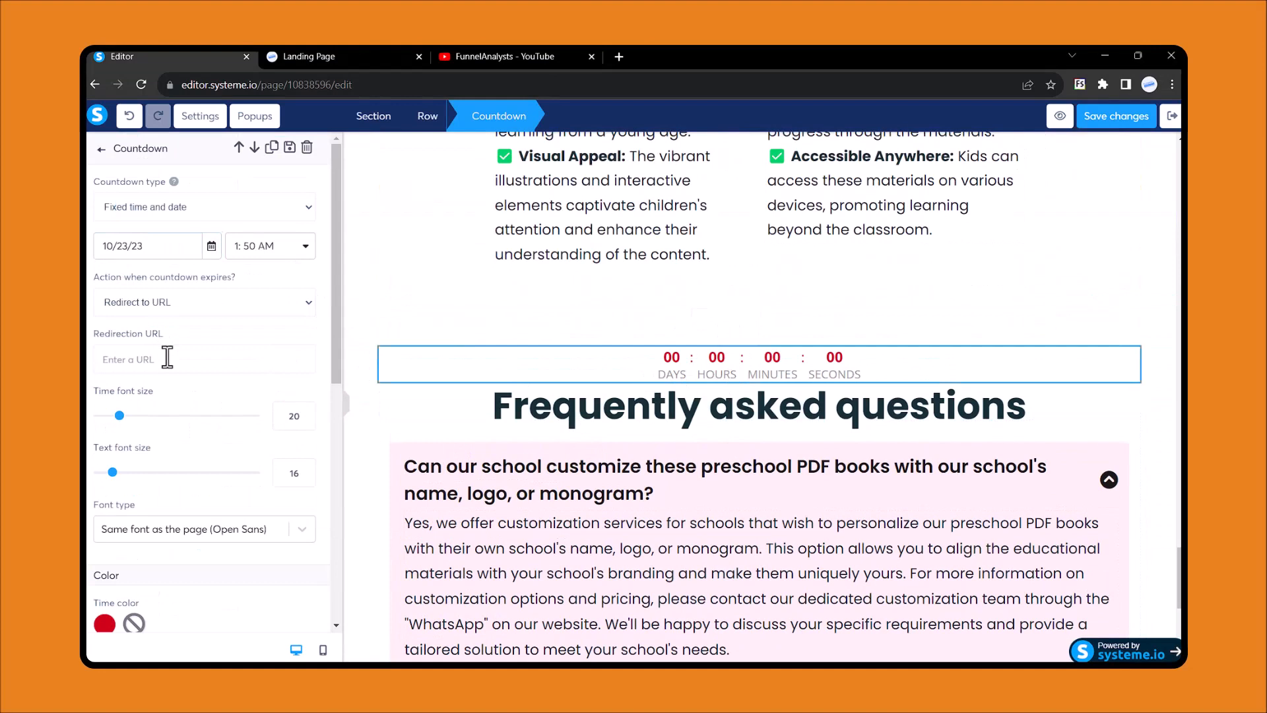
Change the countdown's time color to bright blue and its label color to red.
scroll(167, 357, "down", 2)
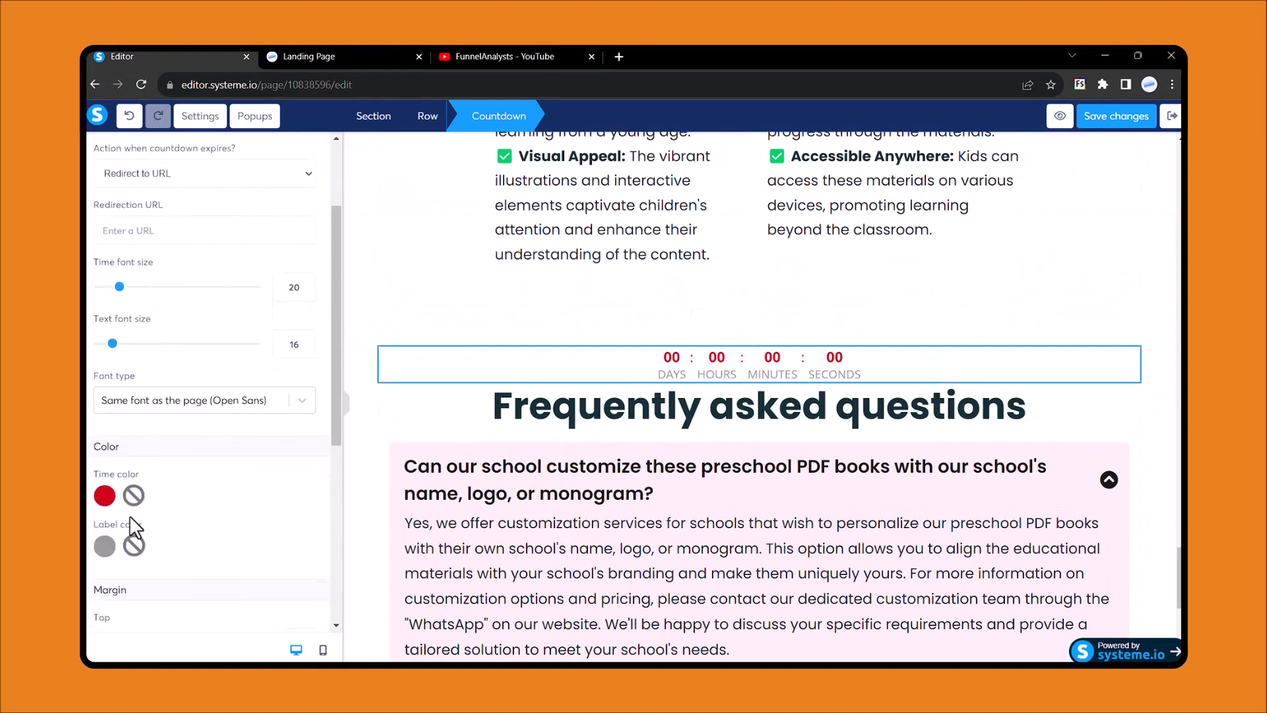
left_click(105, 496)
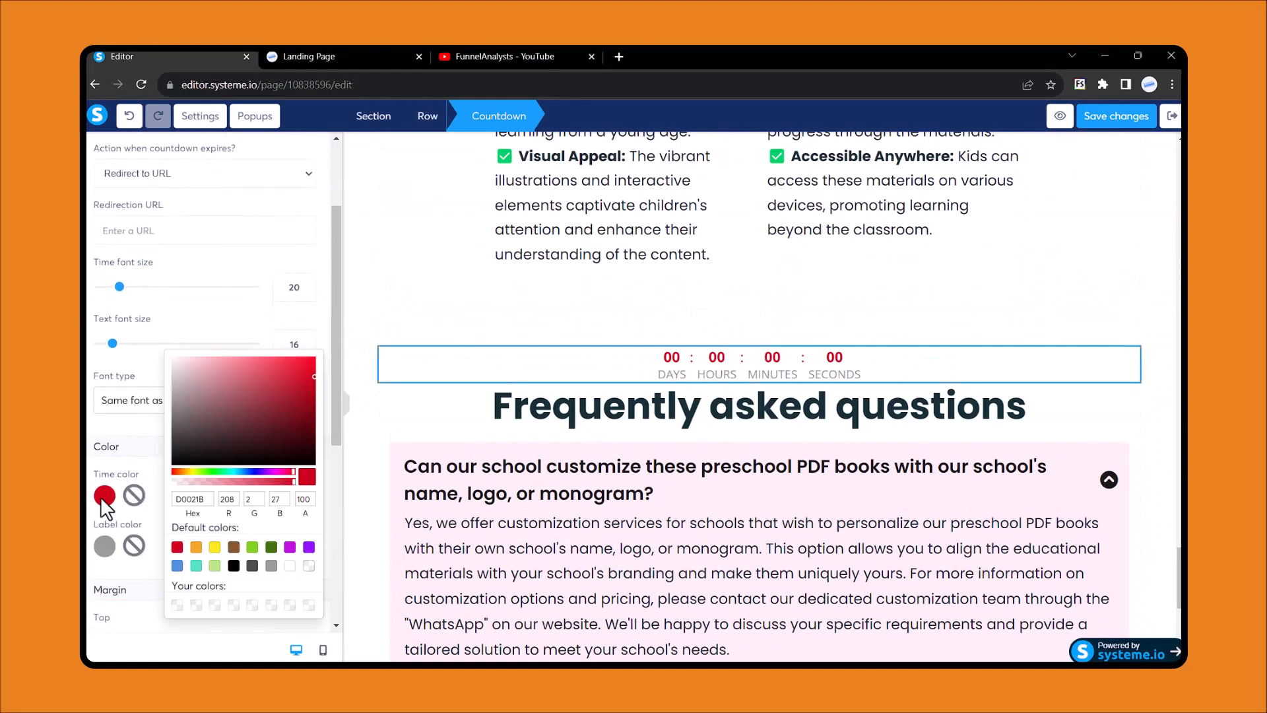
left_click(248, 471)
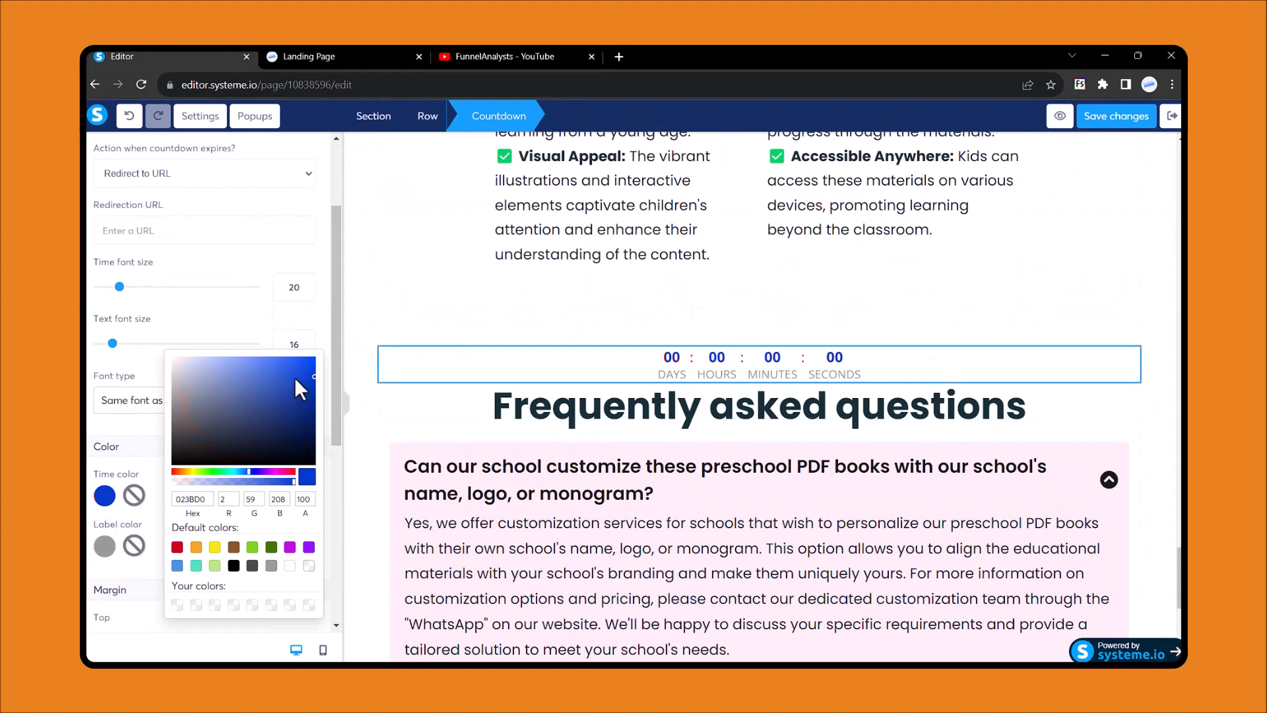
left_click(223, 328)
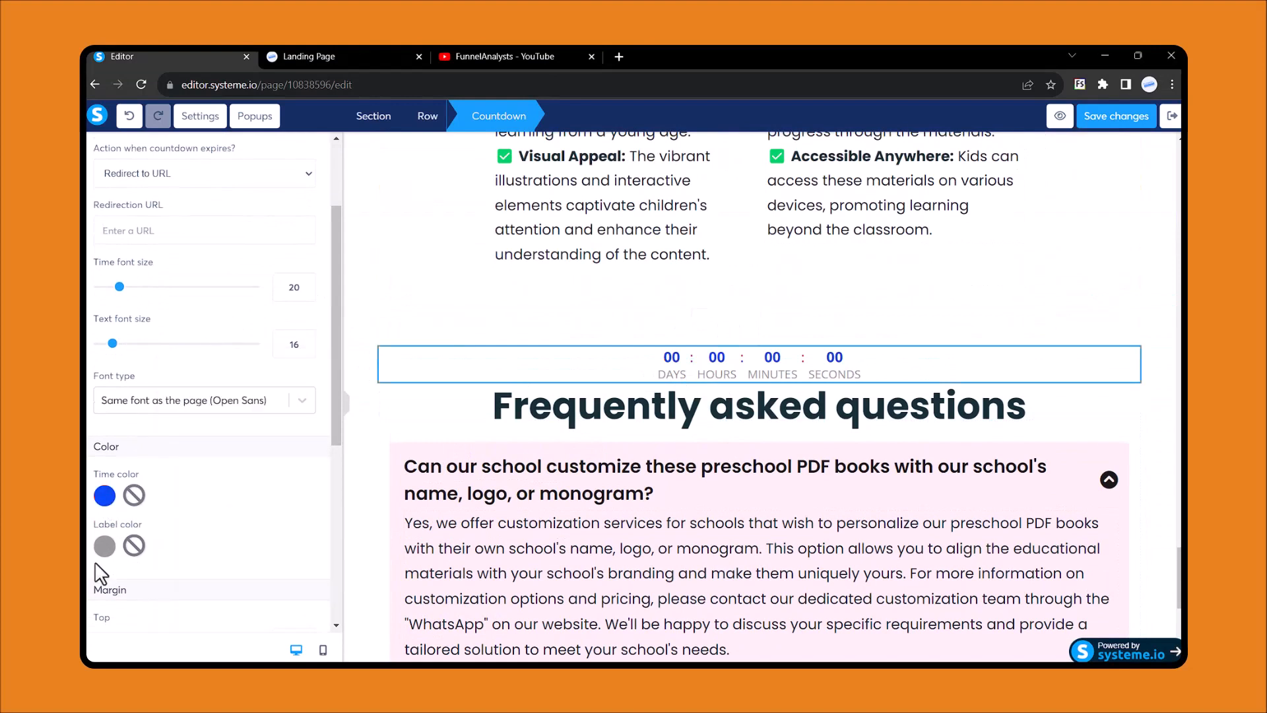
left_click(104, 546)
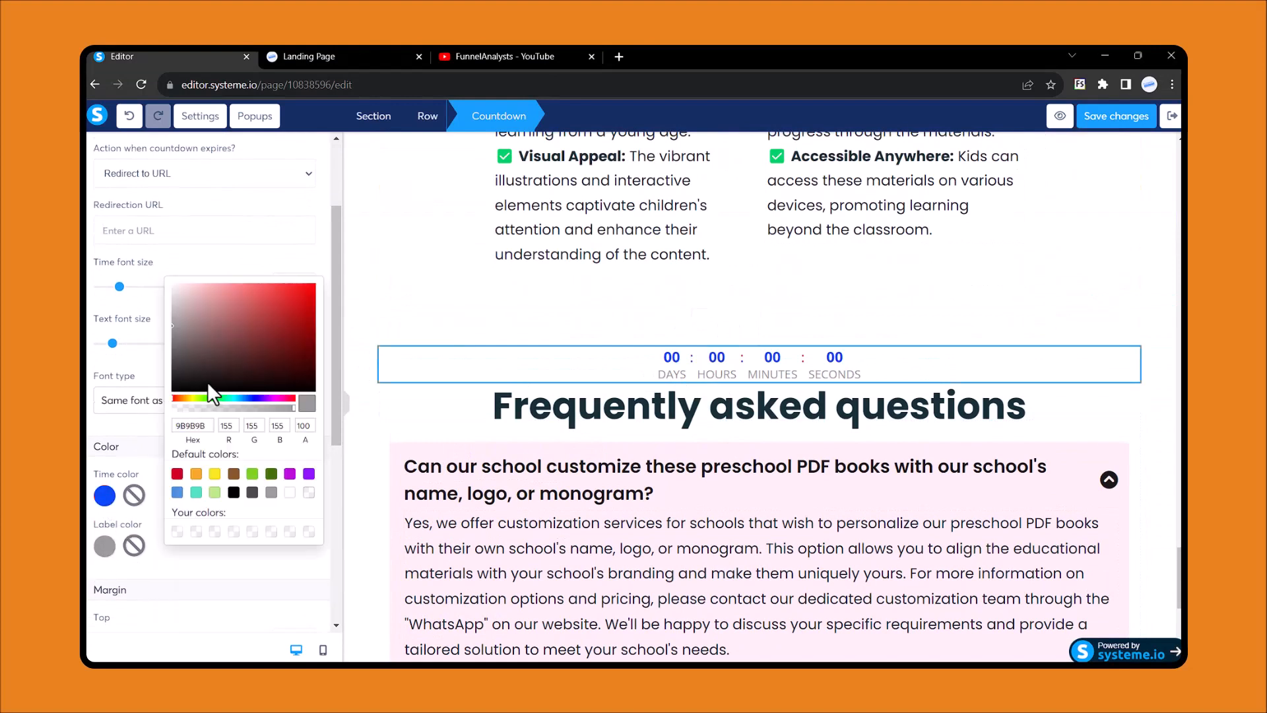
left_click(256, 322)
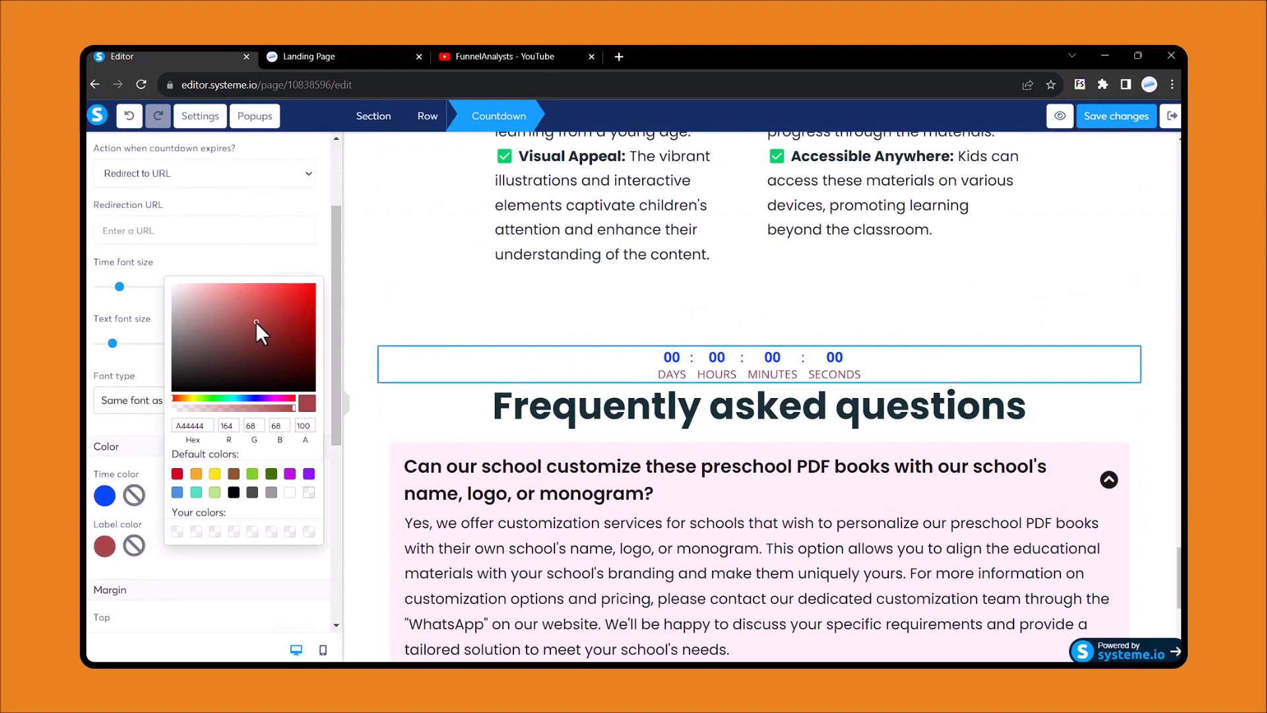
left_click(287, 297)
left_click(93, 336)
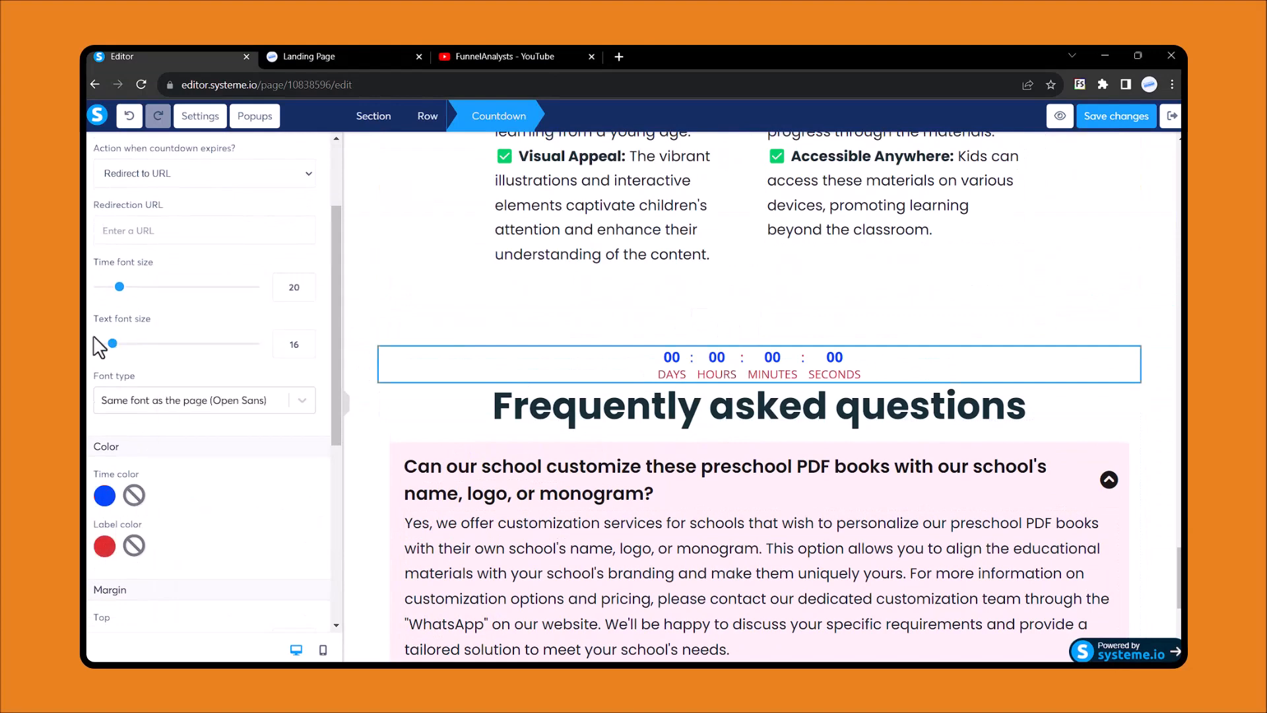
Delete the countdown above the "Frequently asked questions" heading.
scroll(242, 395, "down", 8)
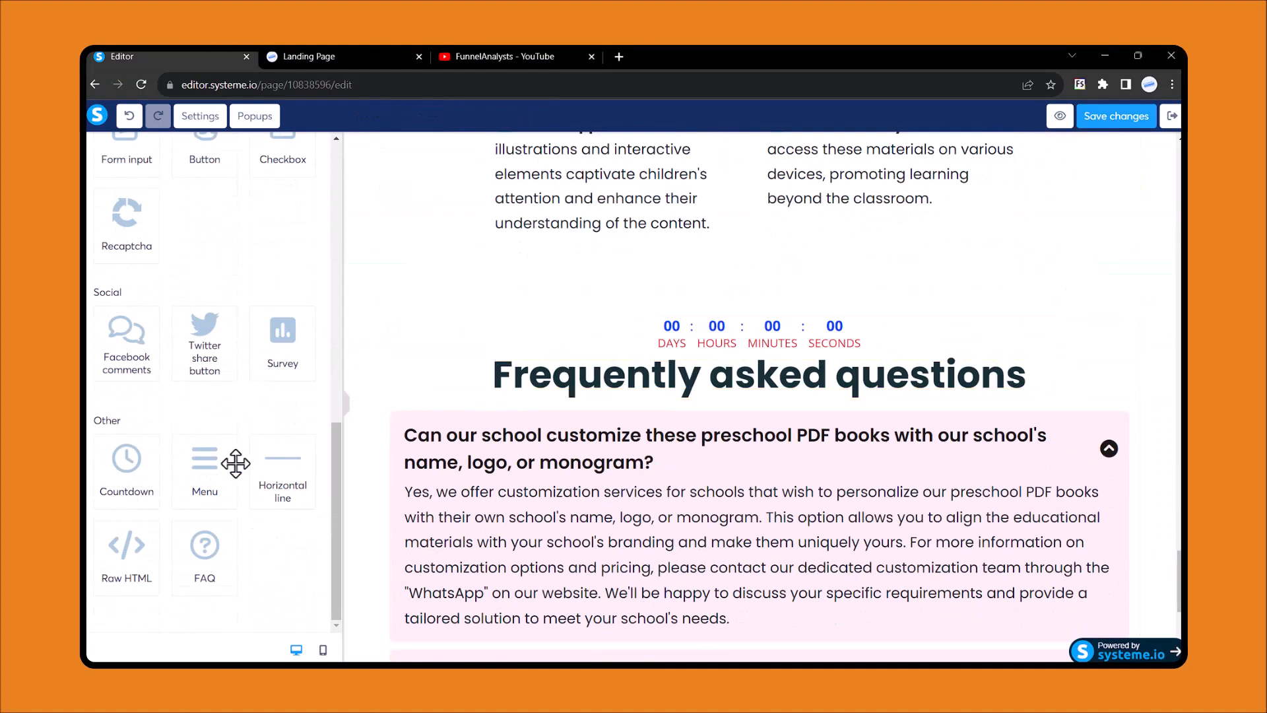
scroll(515, 359, "down", 3)
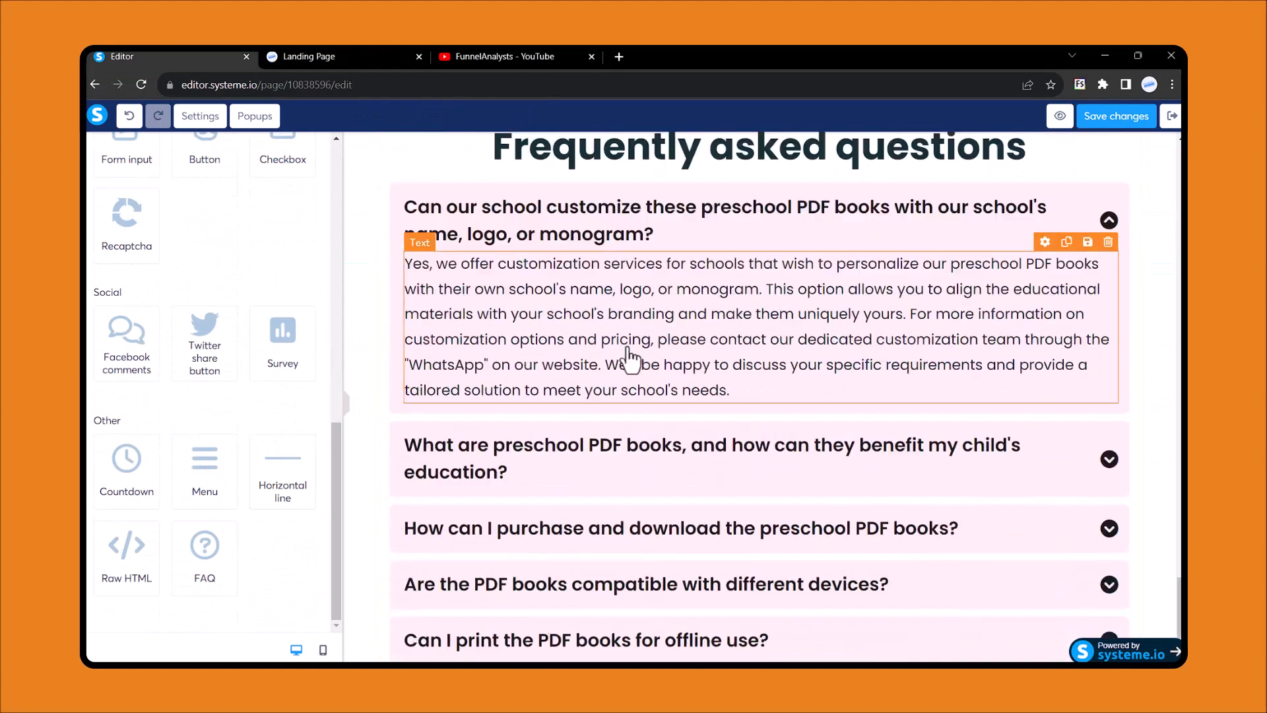
scroll(733, 369, "up", 1)
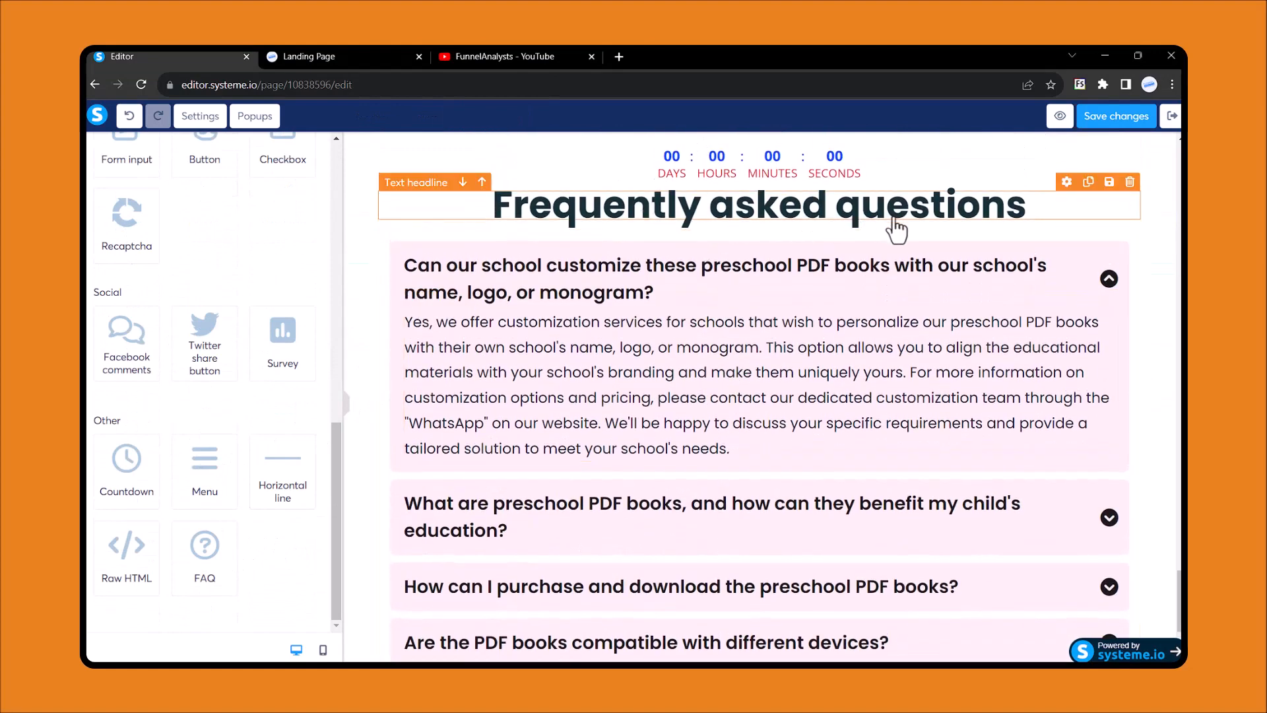
scroll(797, 396, "down", 4)
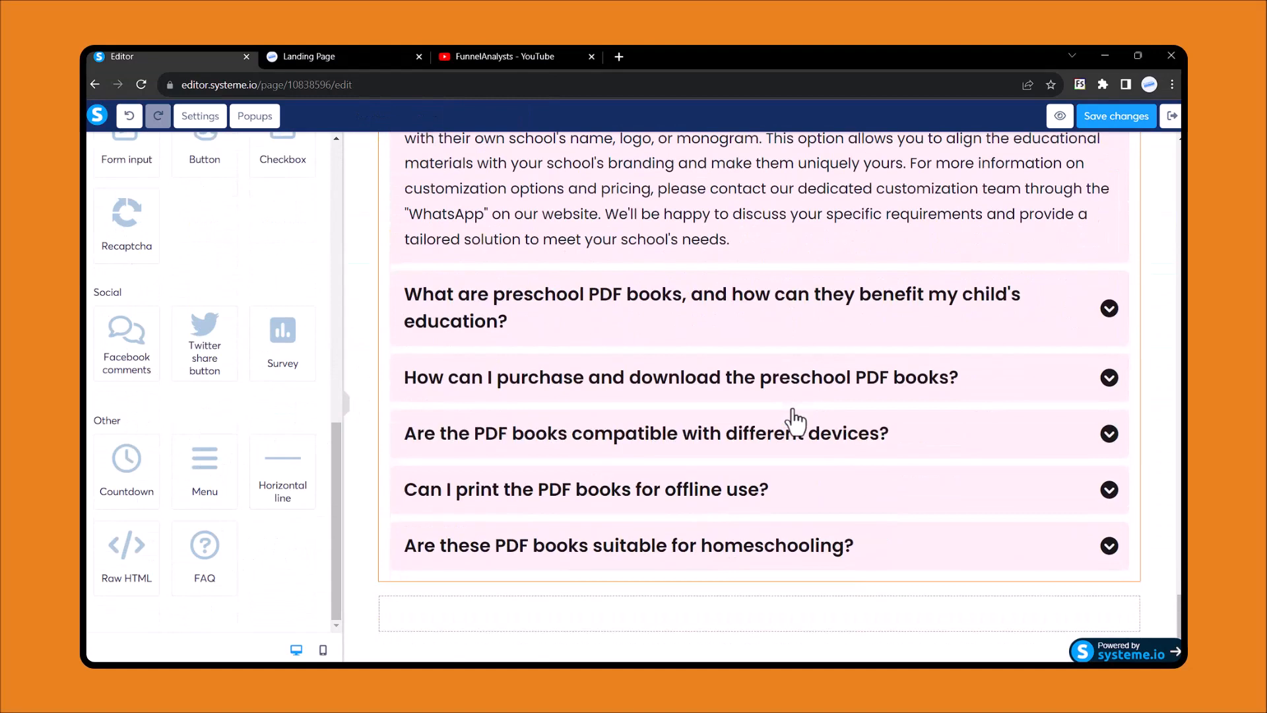
scroll(795, 419, "up", 7)
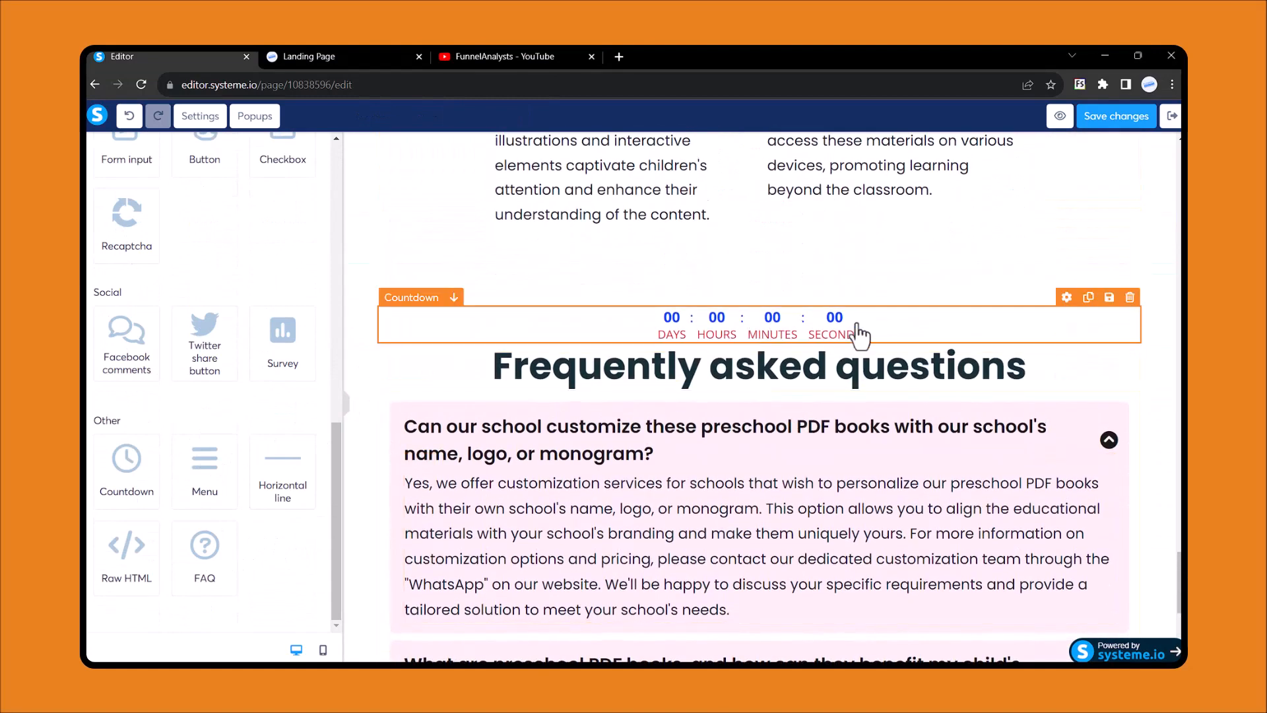
left_click(1129, 297)
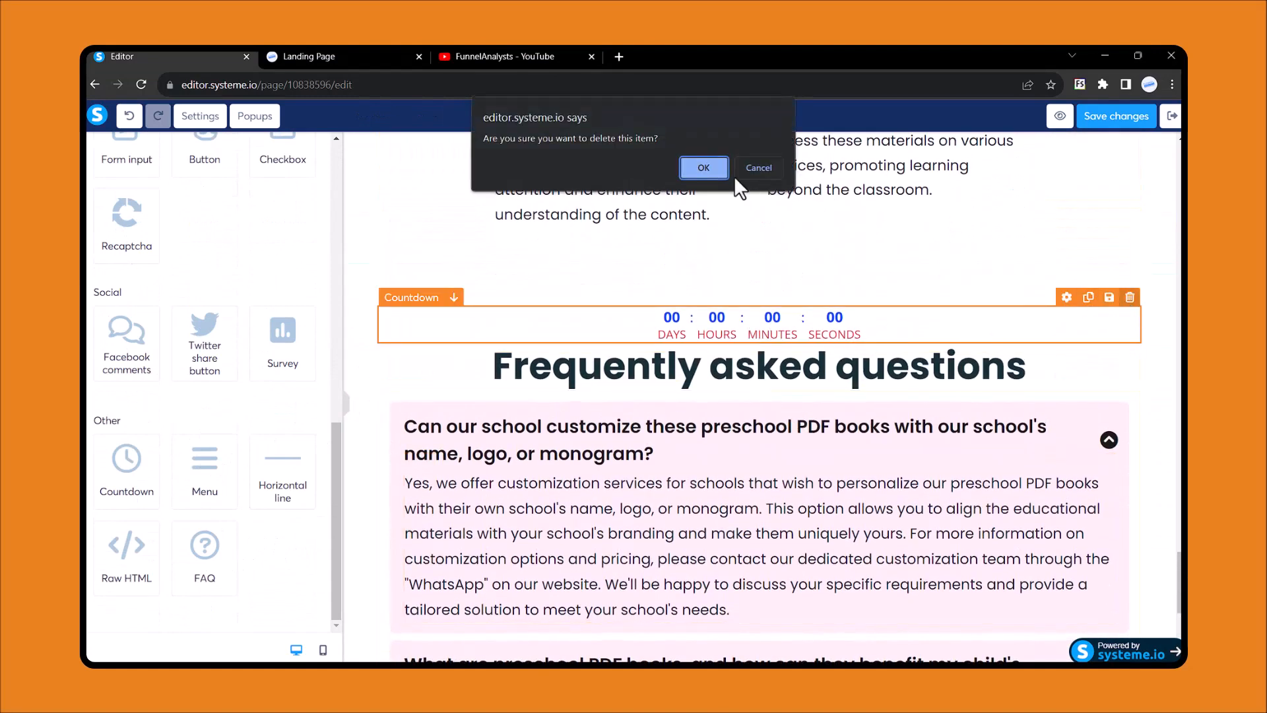
left_click(703, 167)
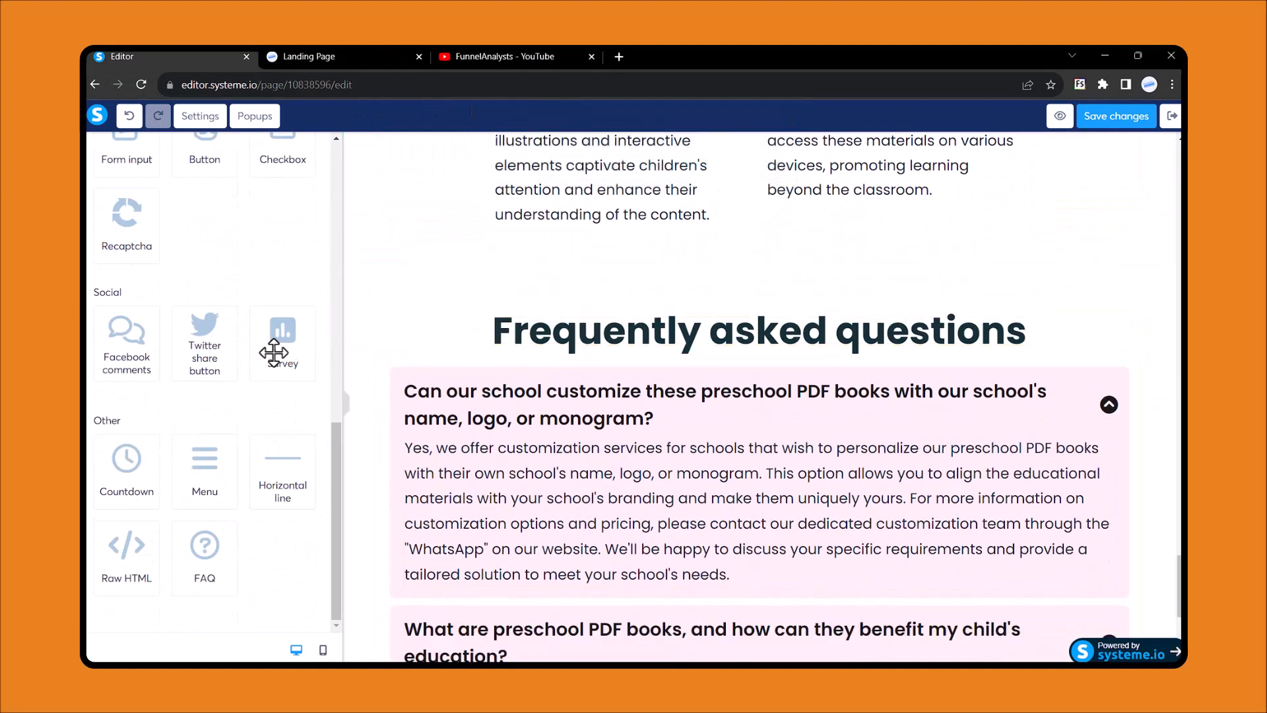
Add an FAQ element above the "Frequently asked questions" heading and give it a second item.
left_click_drag(205, 548, 663, 272)
left_click(543, 351)
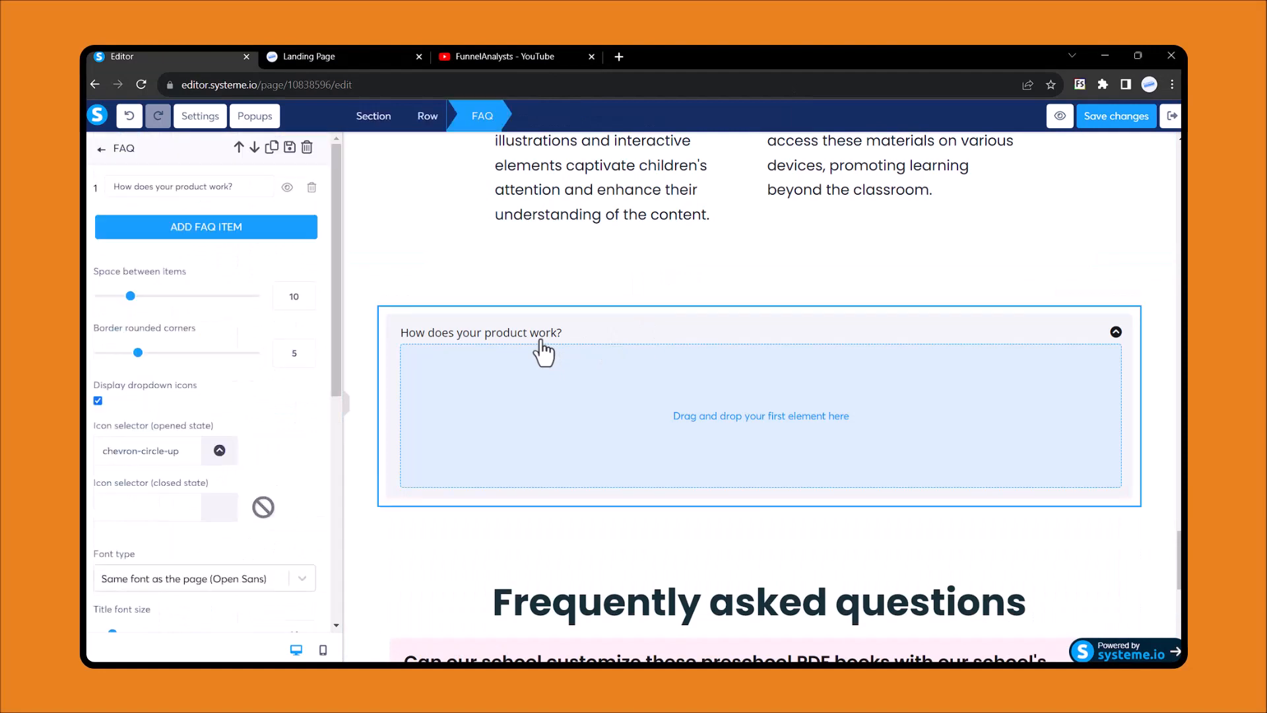
left_click(210, 228)
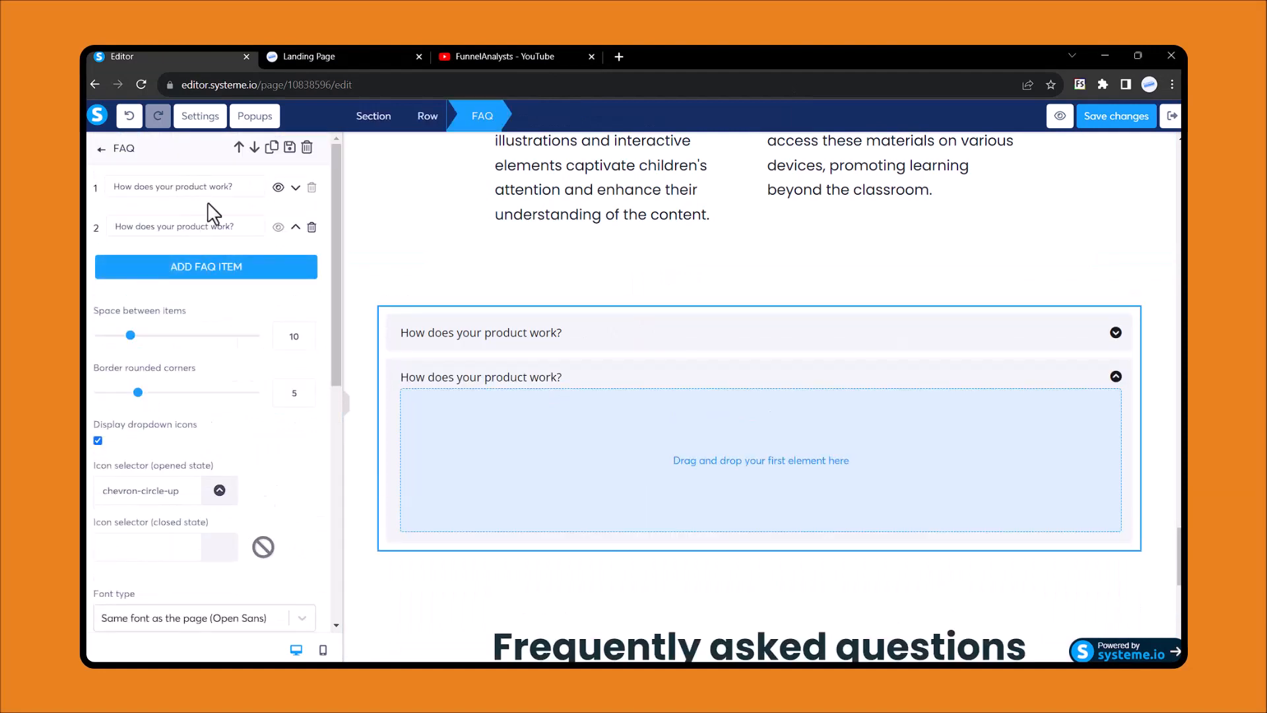
Copy the text of the first question in the existing FAQ below the "Frequently asked questions" heading.
left_click(243, 188)
left_click_drag(248, 187, 97, 188)
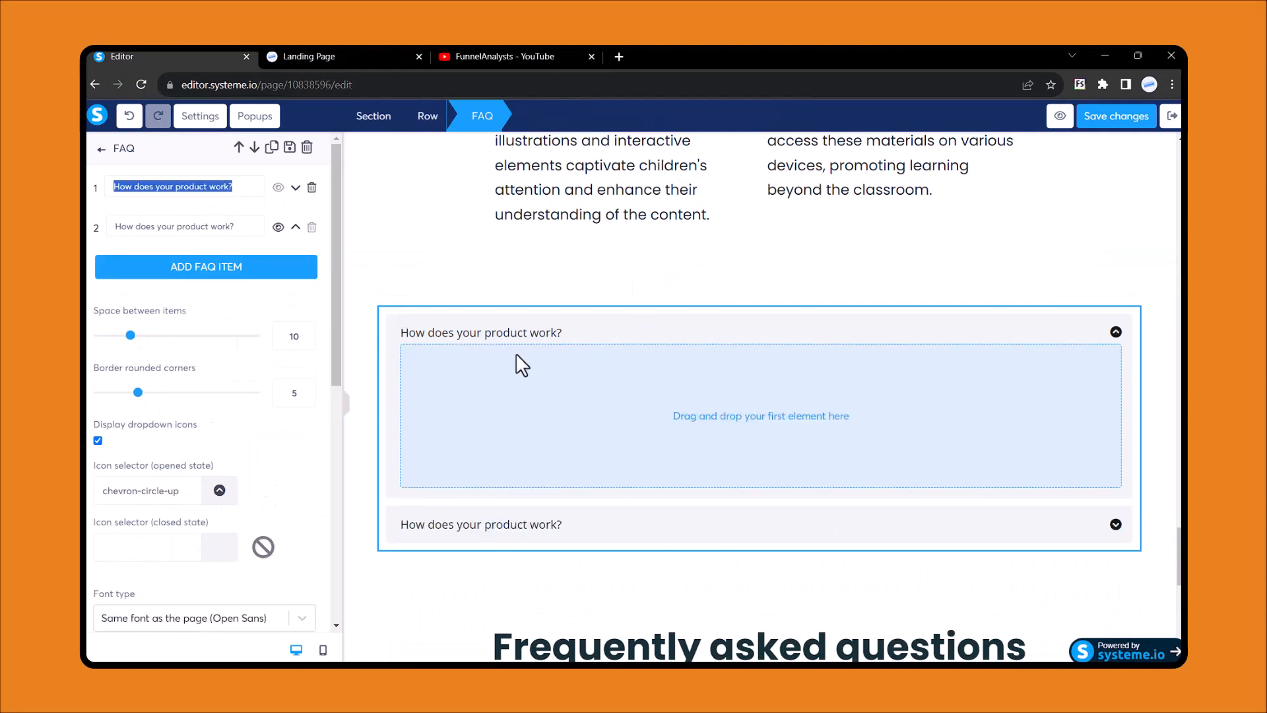
left_click(596, 574)
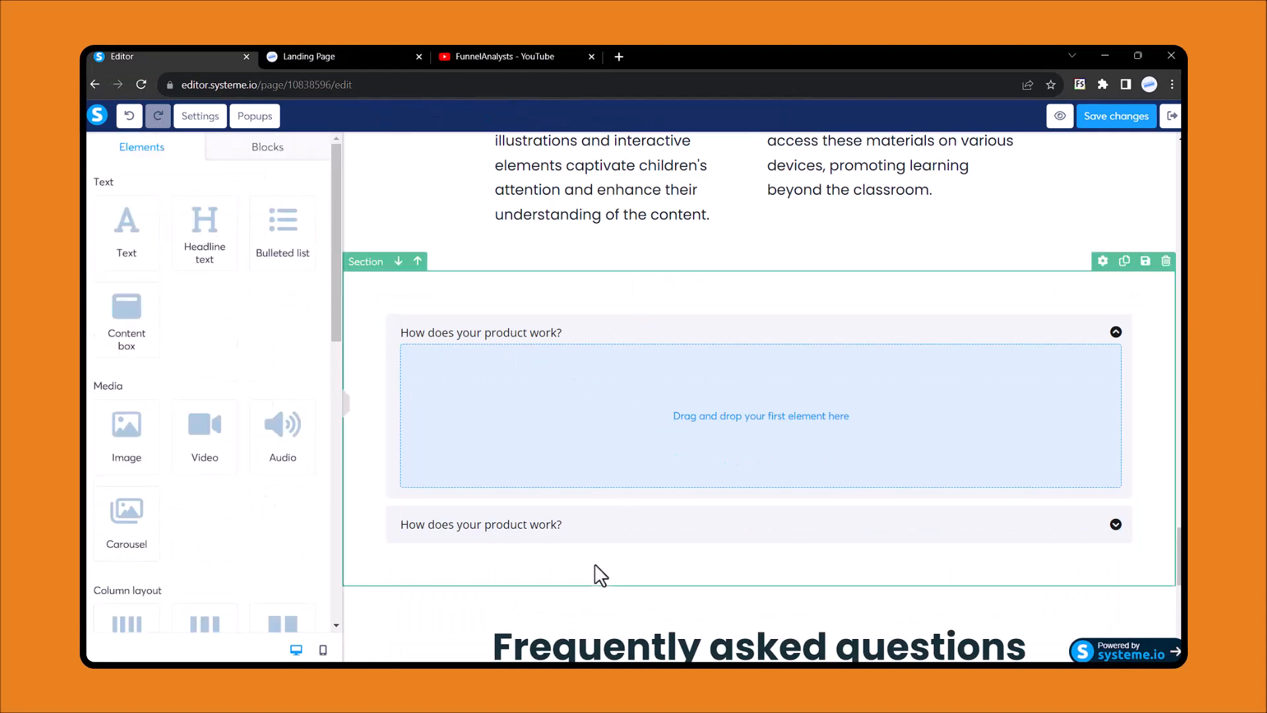
scroll(594, 528, "down", 4)
left_click(604, 421)
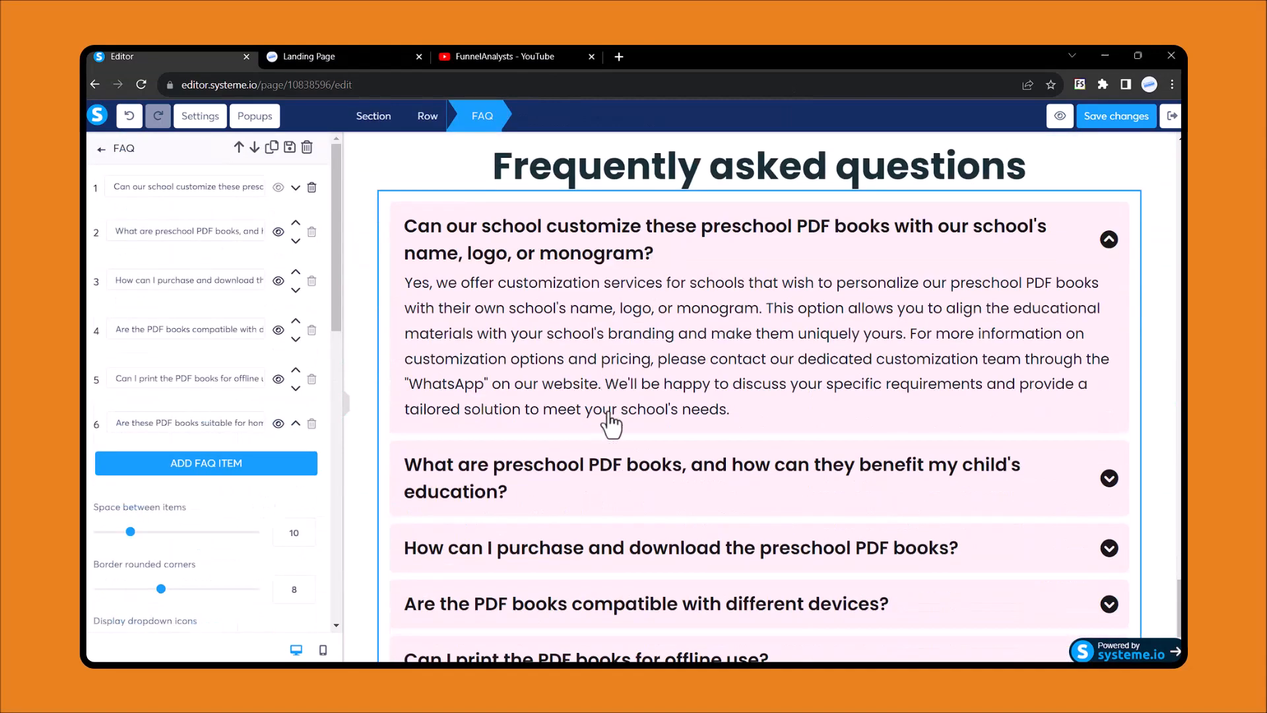
triple_click(209, 193)
key("ctrl+c")
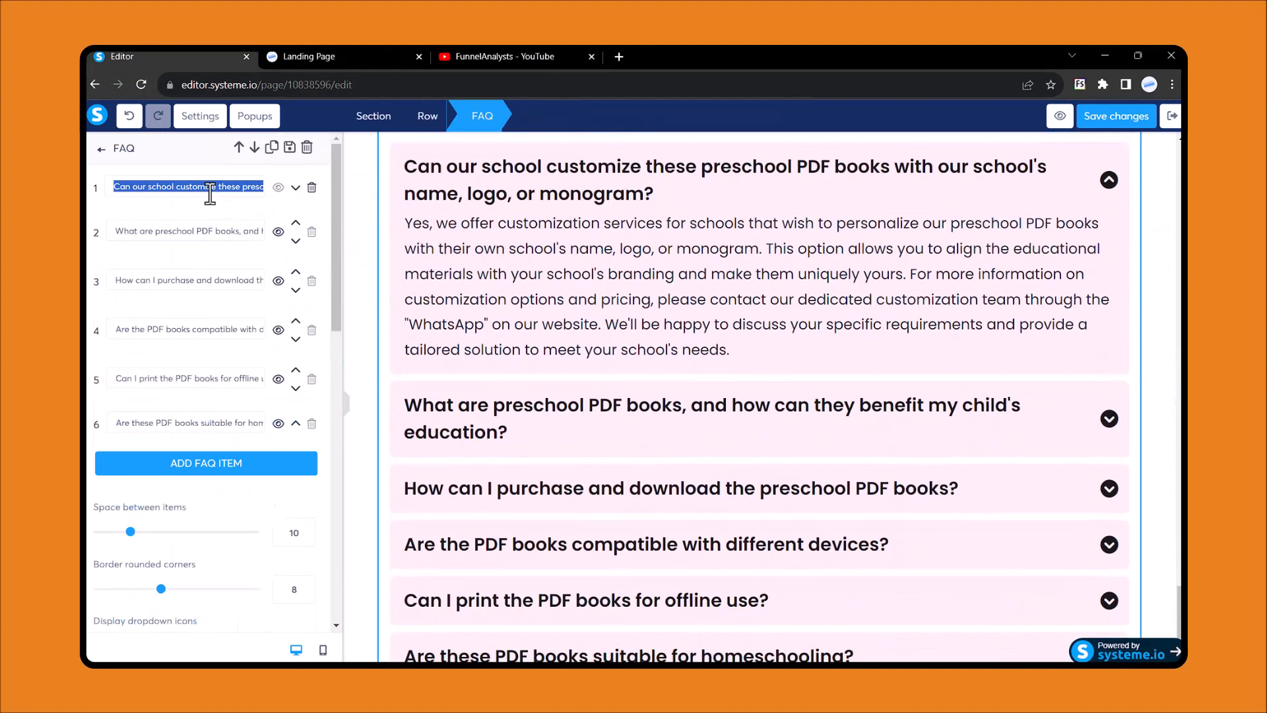
Set the new FAQ's first question to "Can our school customize these preschool PDF books with our school's name, logo, or monogram?".
left_click(544, 270)
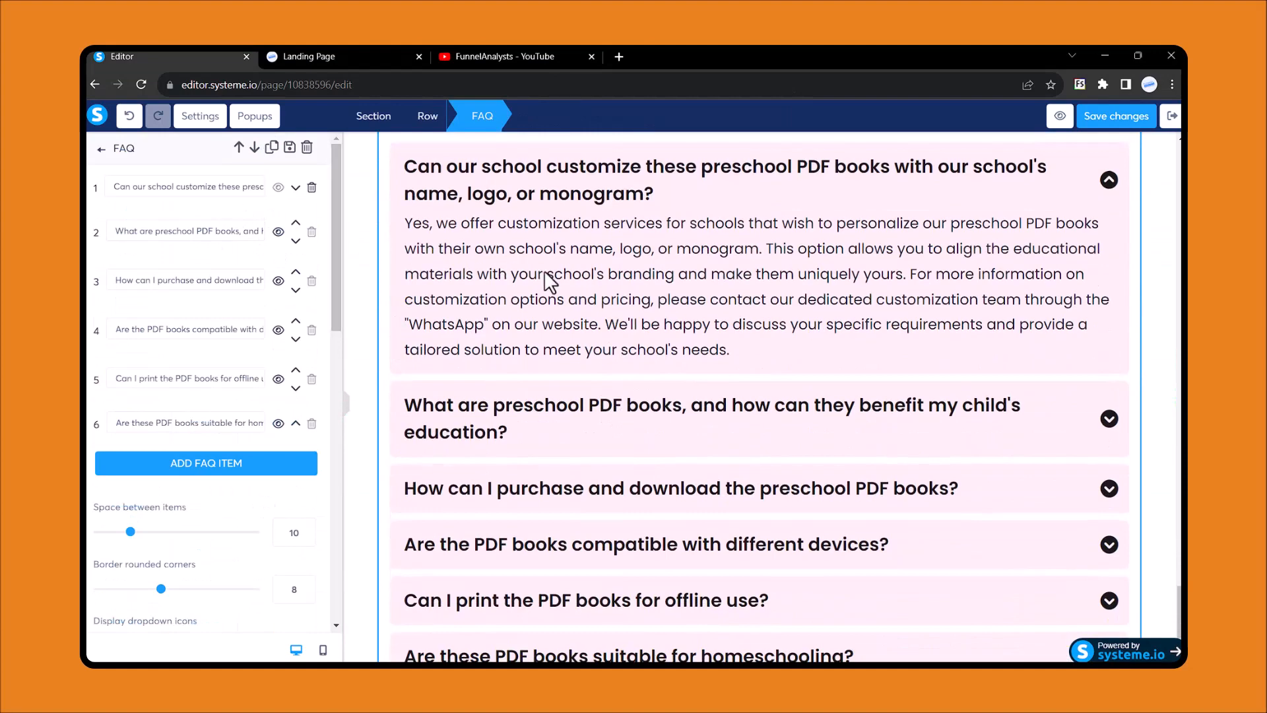
left_click(498, 242)
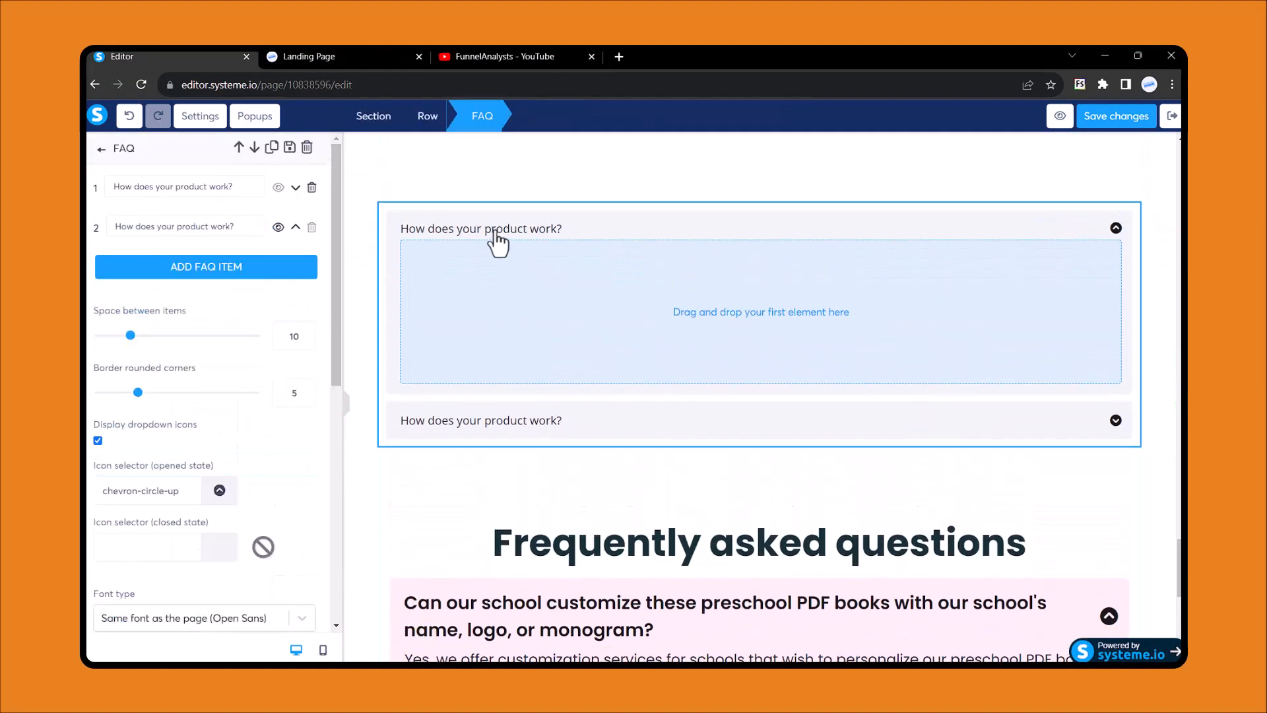
left_click(395, 251)
left_click(518, 243)
triple_click(186, 186)
key("ctrl+v")
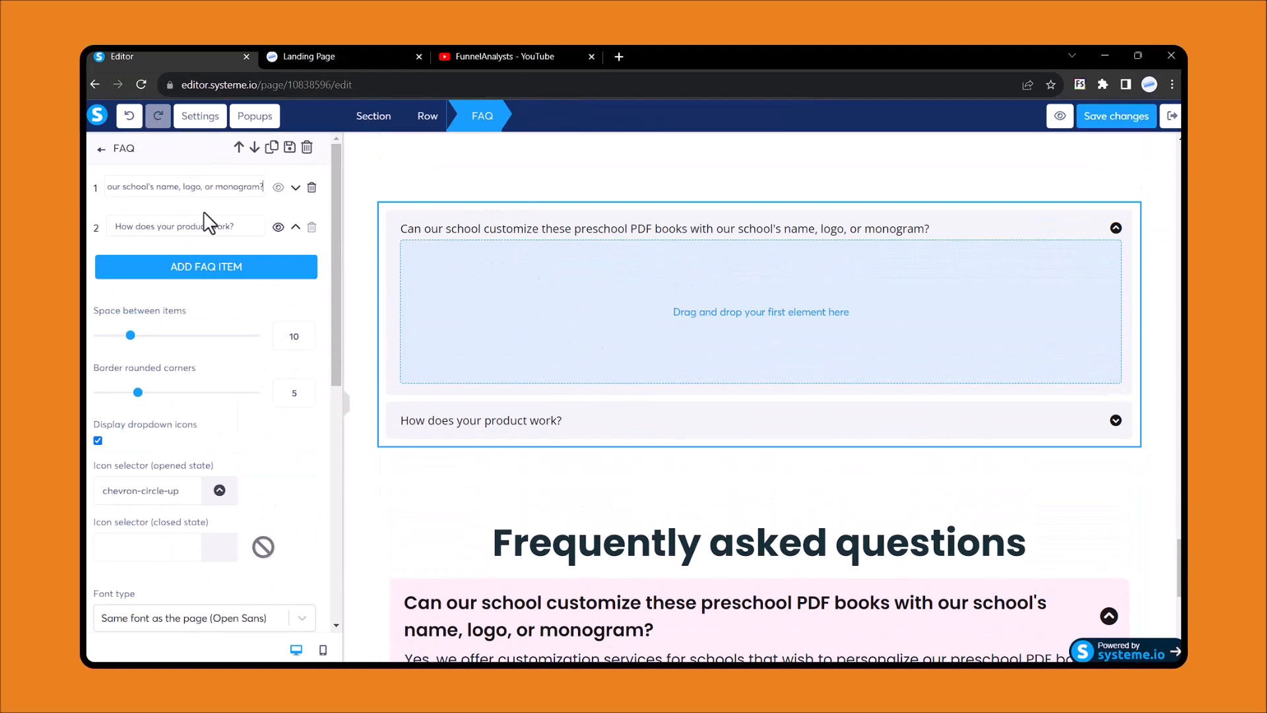
left_click(101, 149)
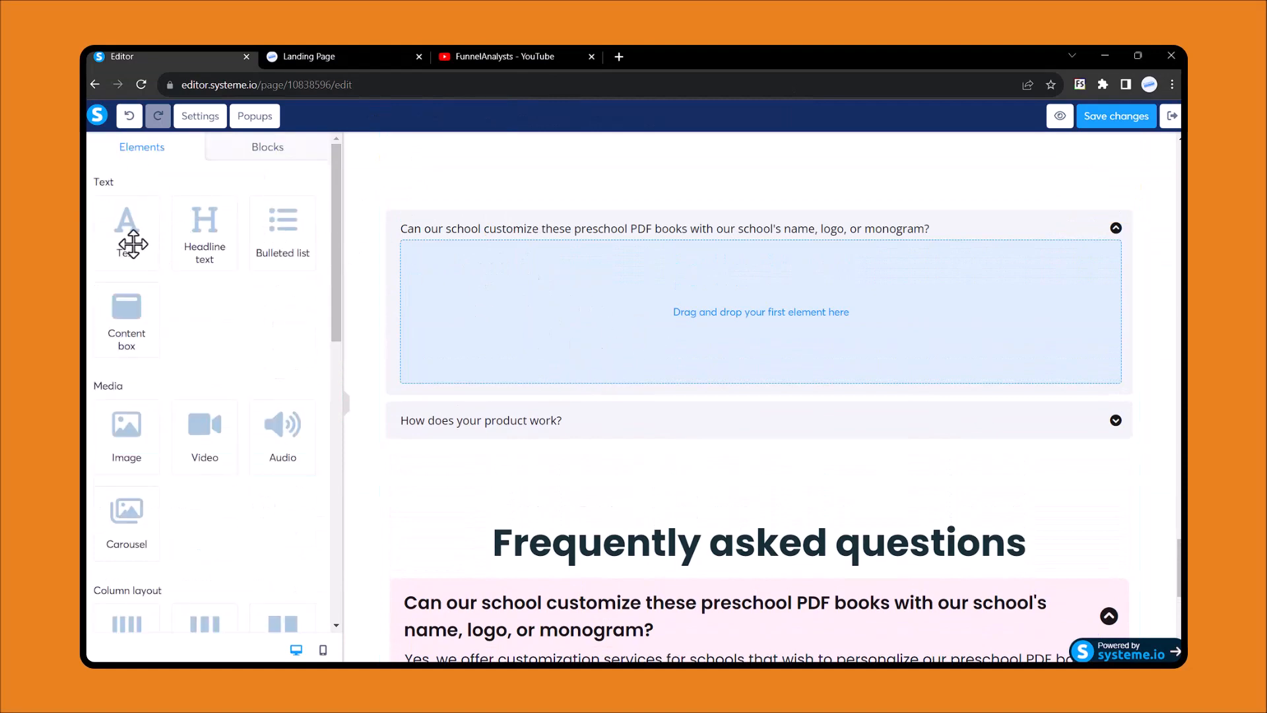
Add a text element inside the new FAQ's first item and copy the first answer from the existing FAQ.
left_click_drag(132, 245, 573, 299)
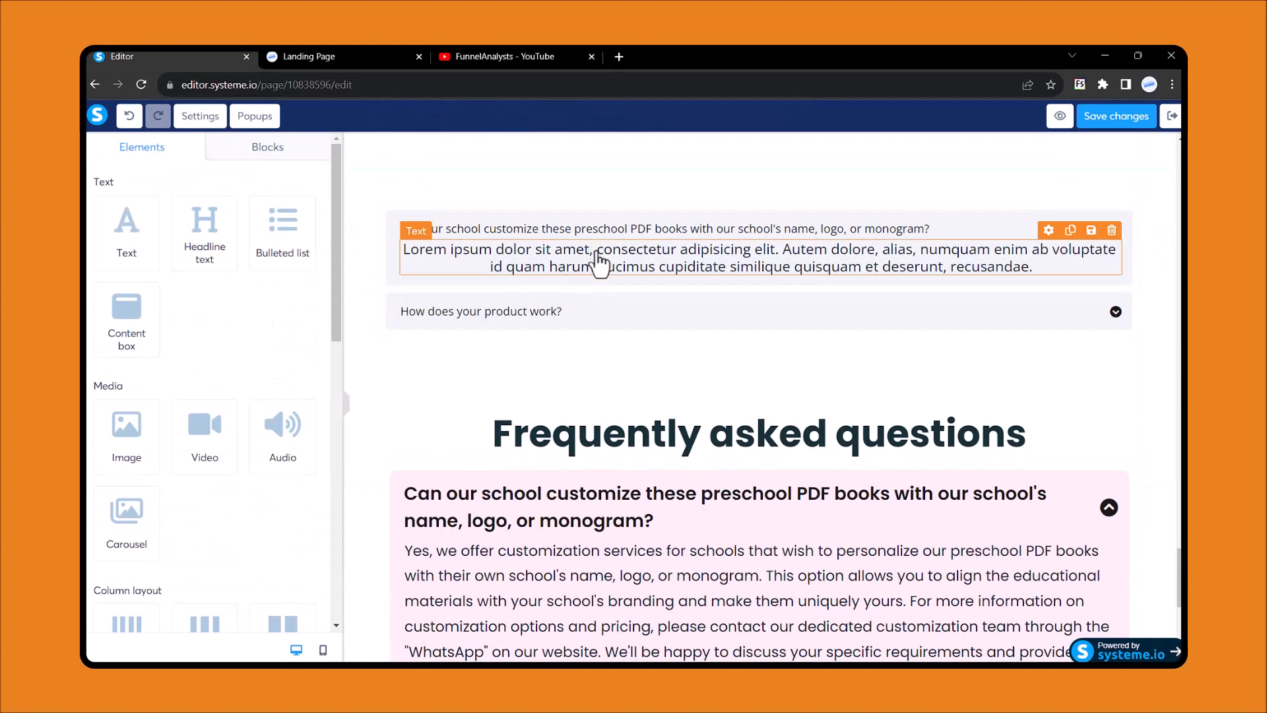
scroll(541, 456, "down", 2)
left_click(573, 503)
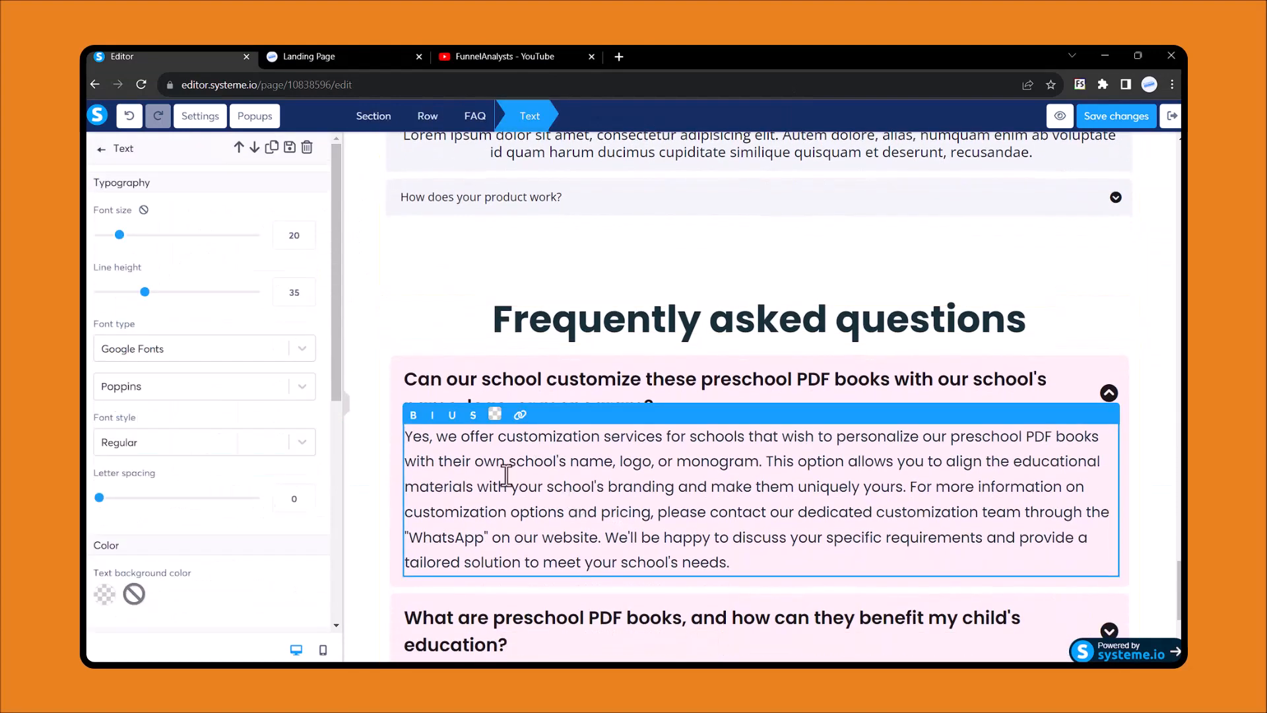
key("ctrl+a")
key("ctrl+c")
Replace the placeholder text in the new FAQ's first item with the copied answer about customization services.
left_click(410, 316)
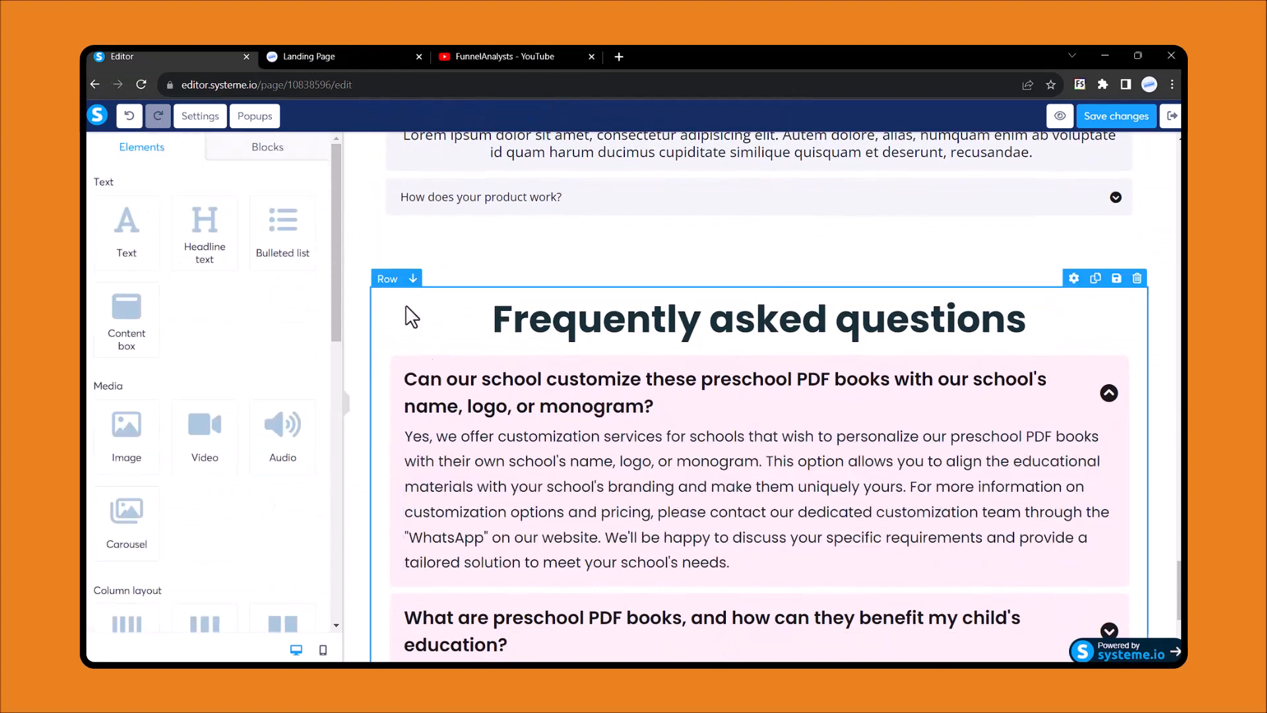
scroll(410, 317, "up", 3)
left_click(522, 309)
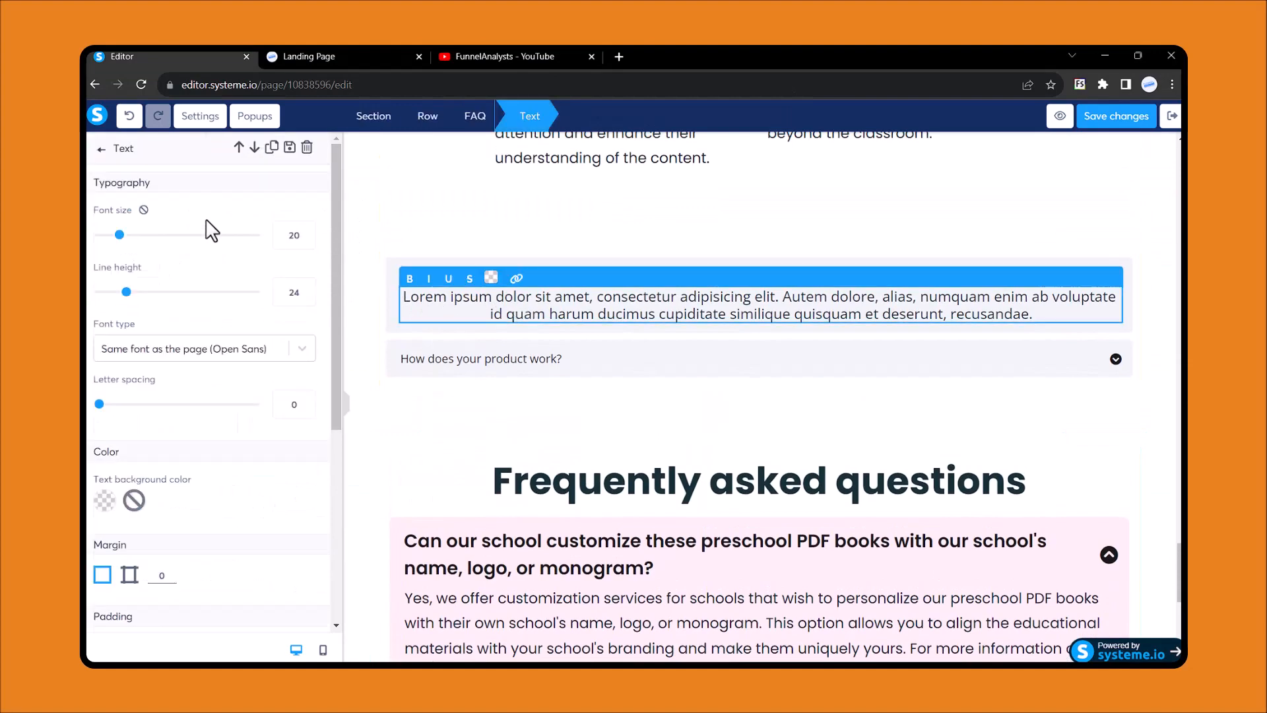
key("ctrl+a")
key("ctrl+v")
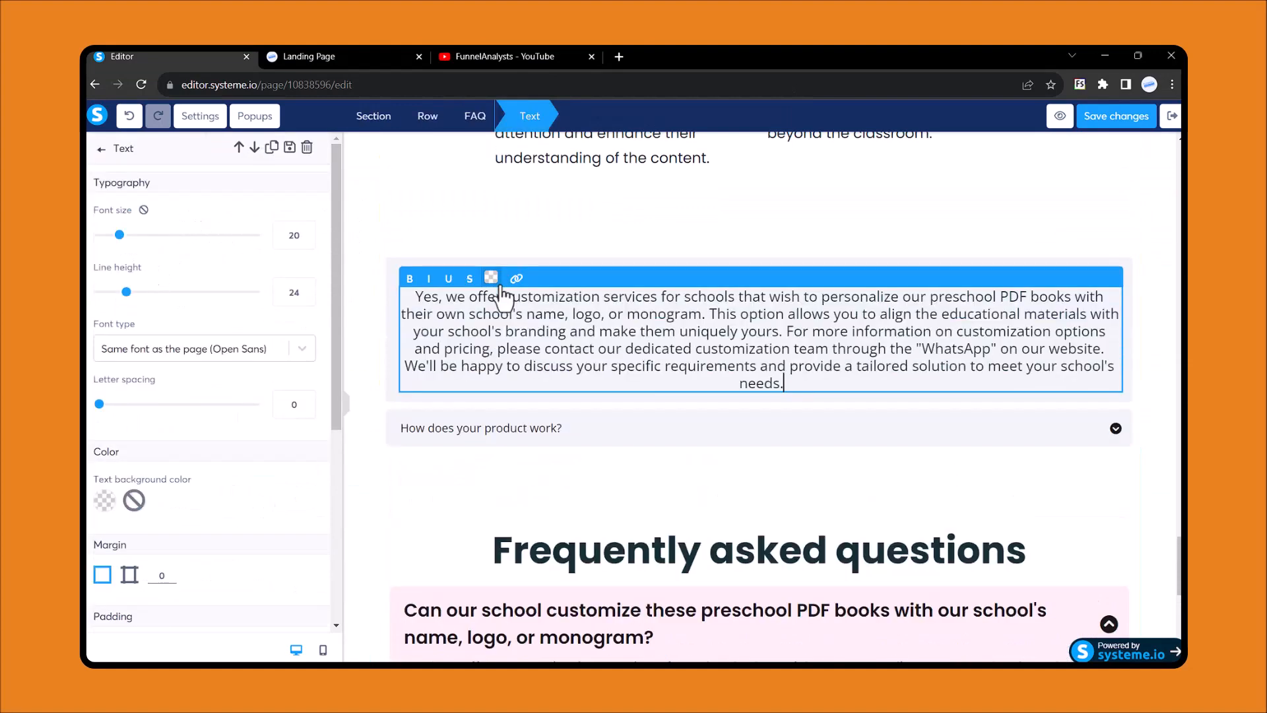
Left-align the new FAQ's first answer and set its font to Poppins from Google Fonts.
scroll(132, 475, "down", 4)
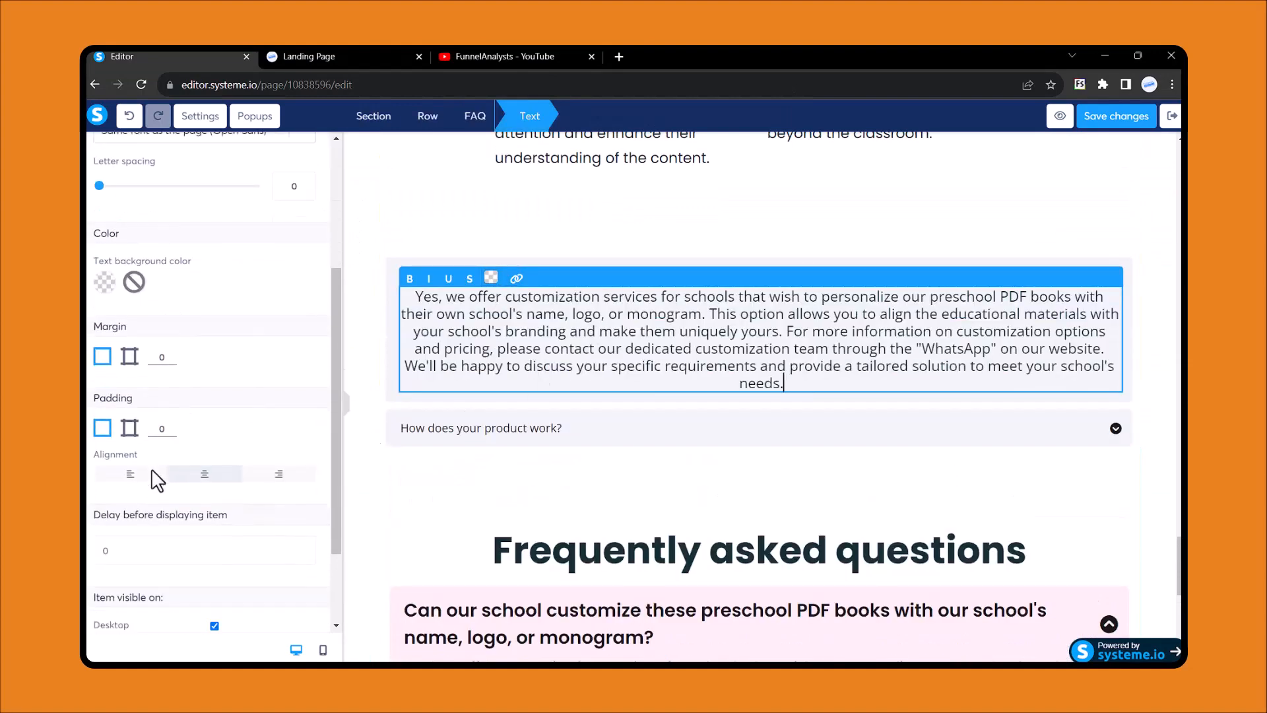
left_click(115, 437)
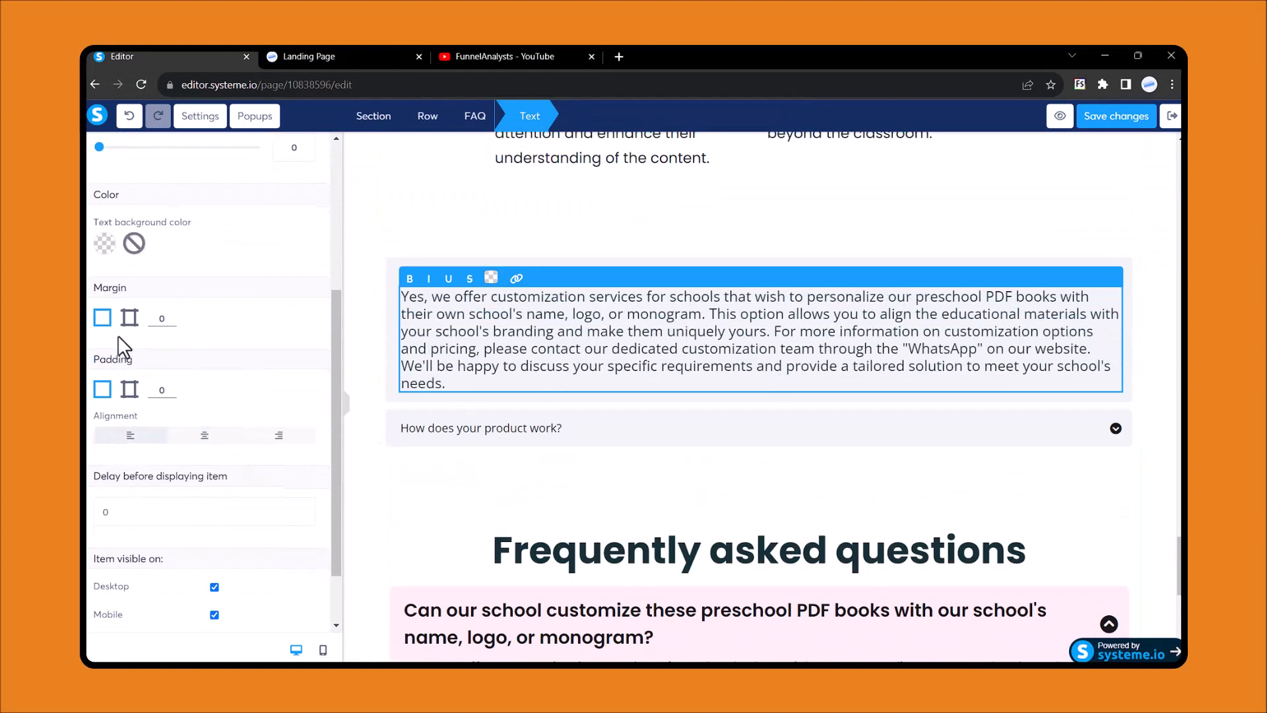
scroll(118, 335, "up", 2)
left_click(141, 245)
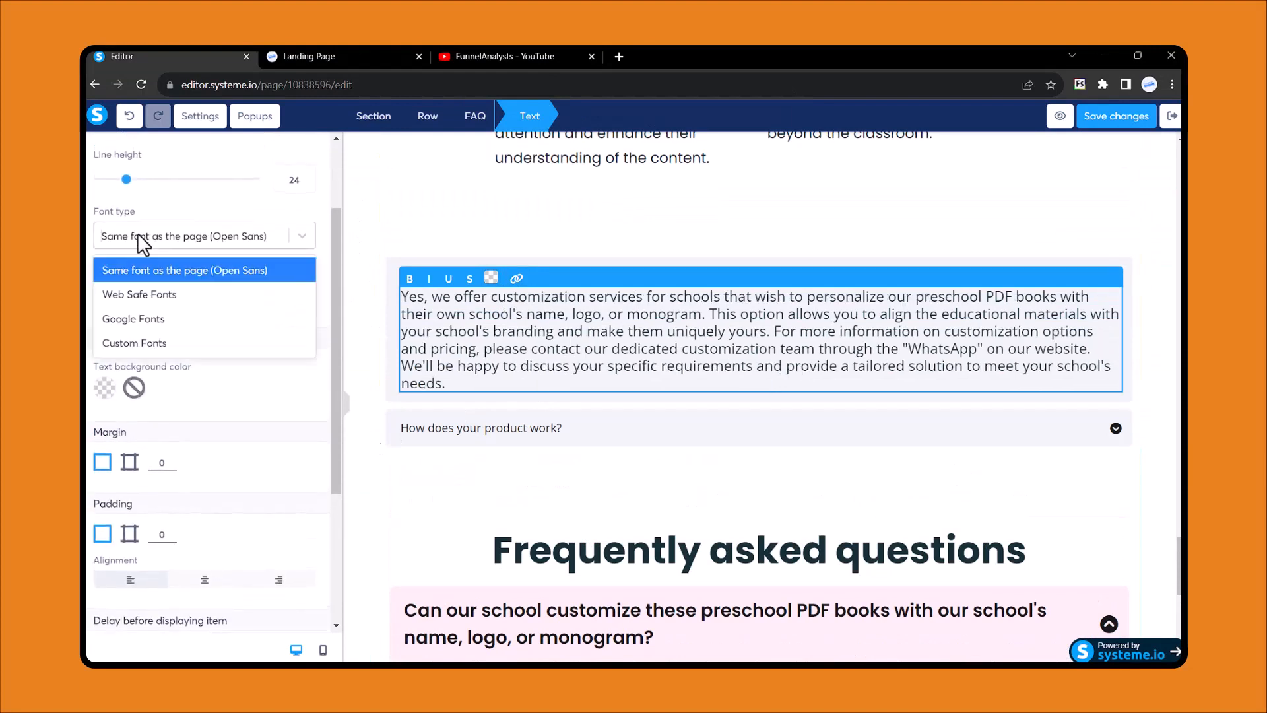
left_click(128, 316)
left_click(173, 274)
type("popp")
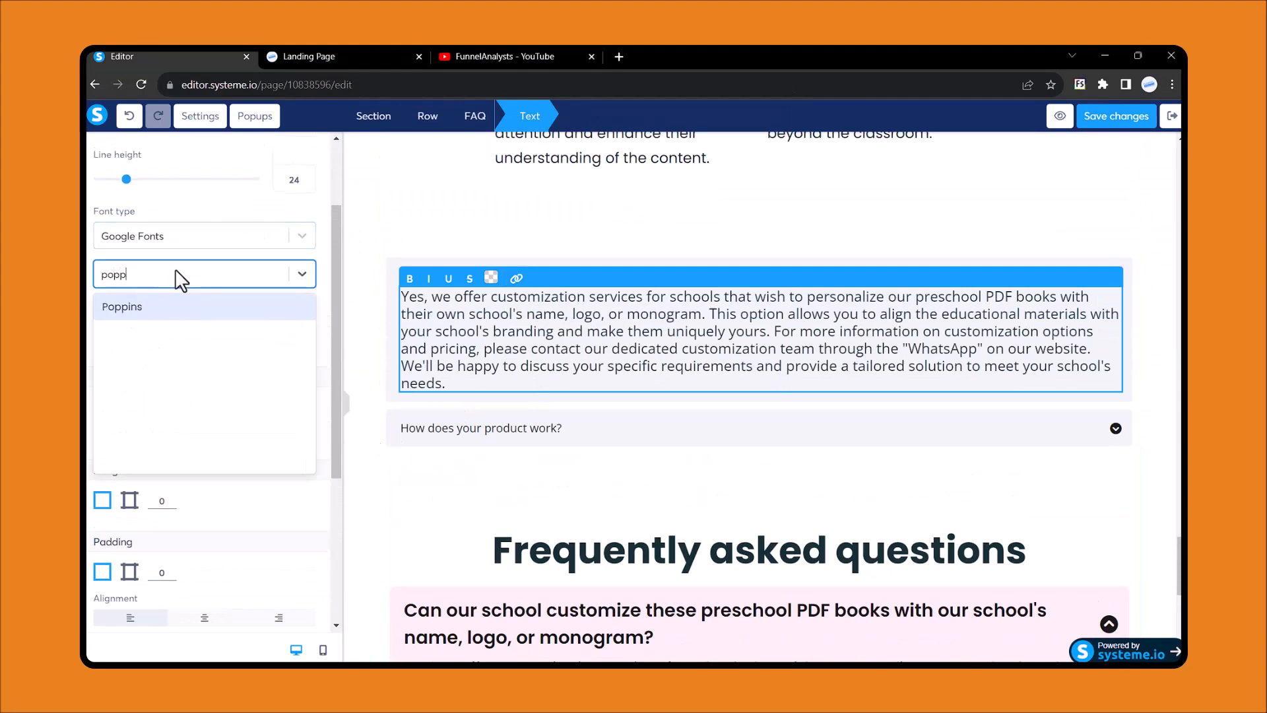
key("Return")
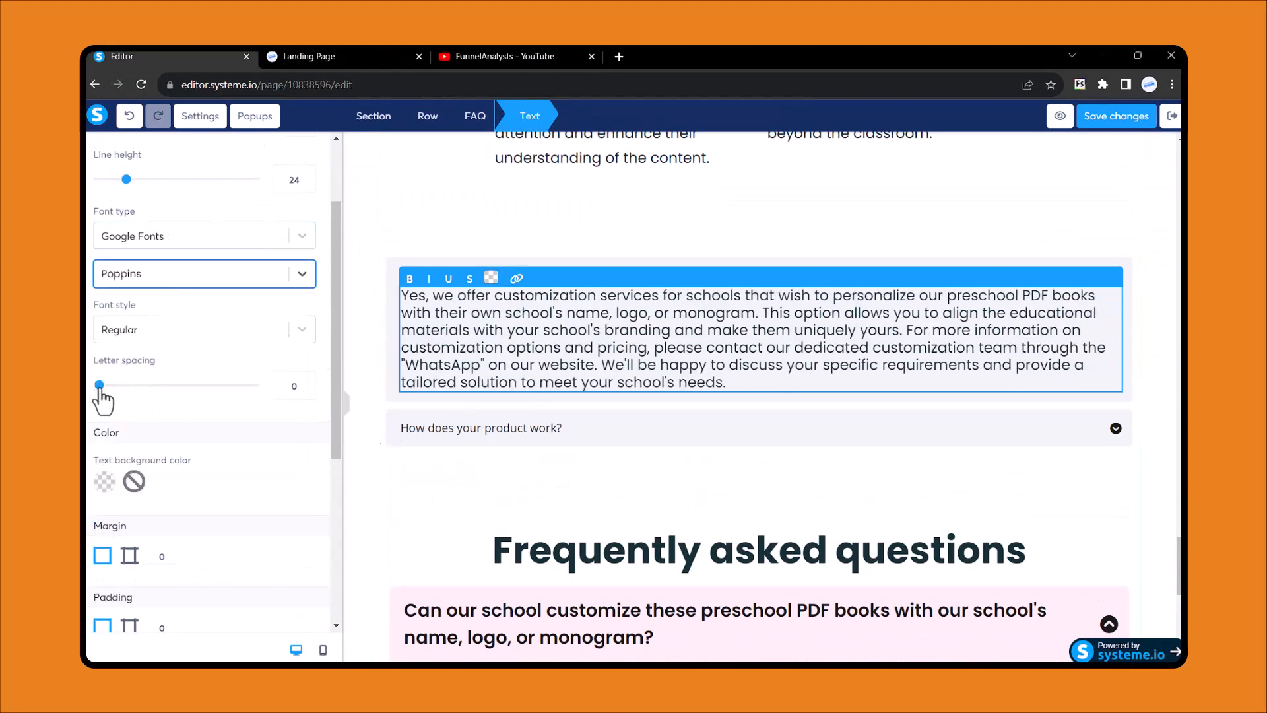
Set the line height of the new FAQ's first answer to 38.
scroll(99, 409, "up", 3)
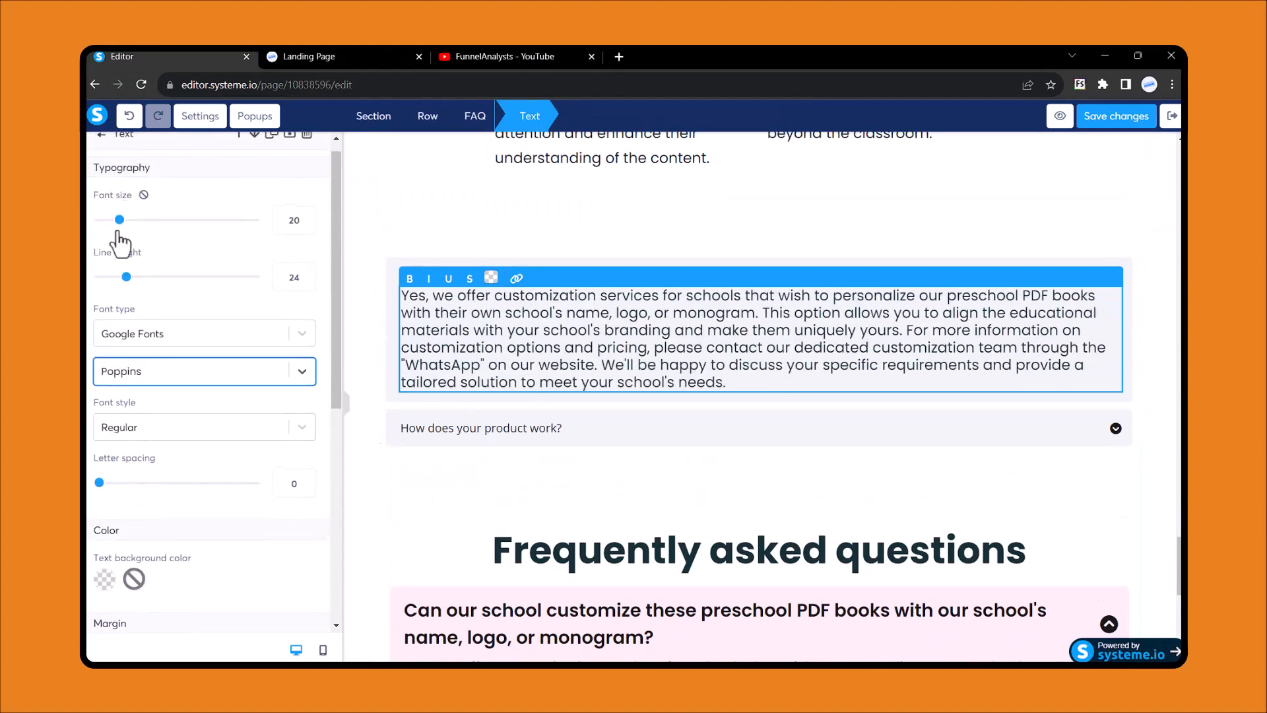
left_click_drag(126, 276, 150, 281)
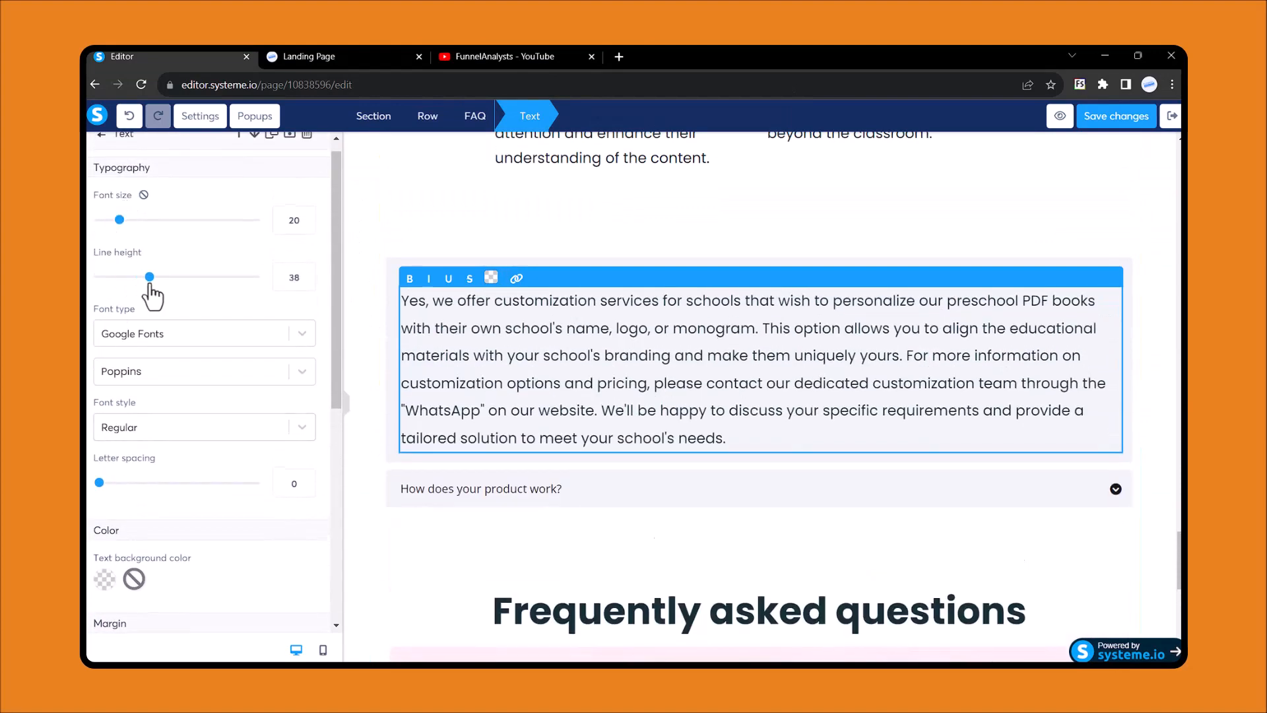
left_click(376, 285)
Set the new FAQ's title font size to 27 and its font to Poppins from Google Fonts.
left_click(566, 280)
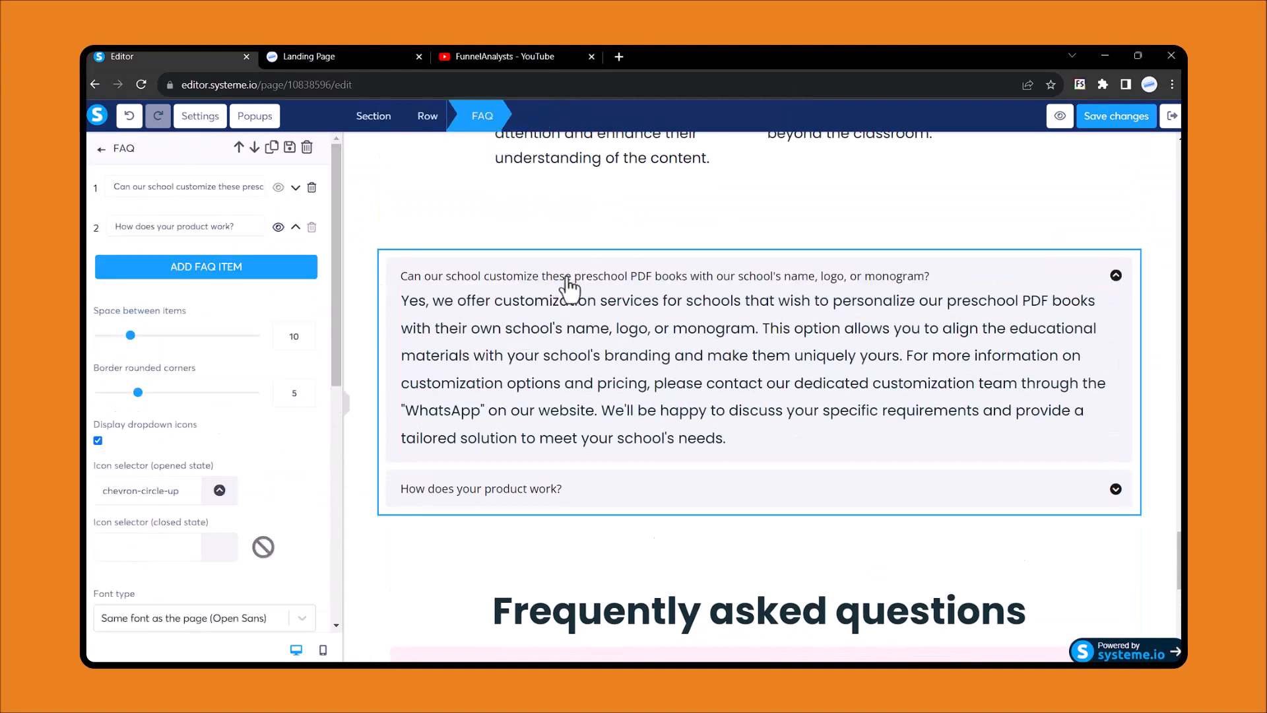
scroll(168, 261, "down", 6)
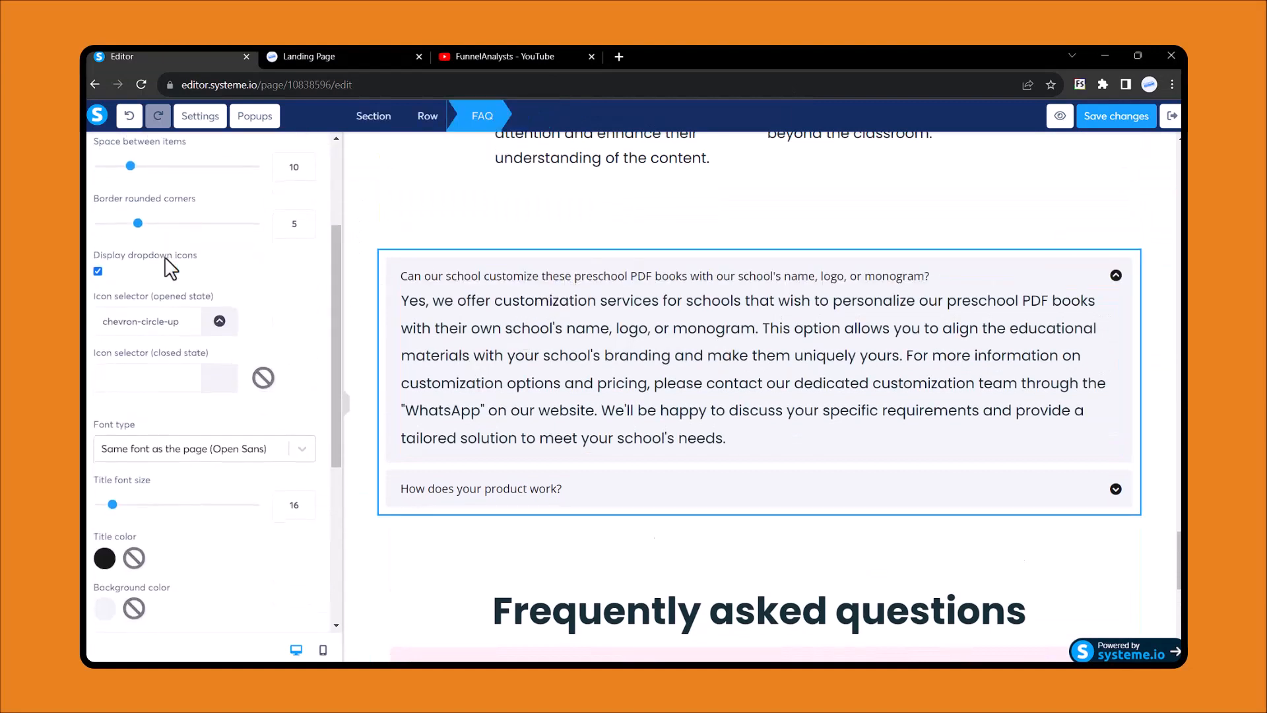
left_click_drag(113, 294, 138, 290)
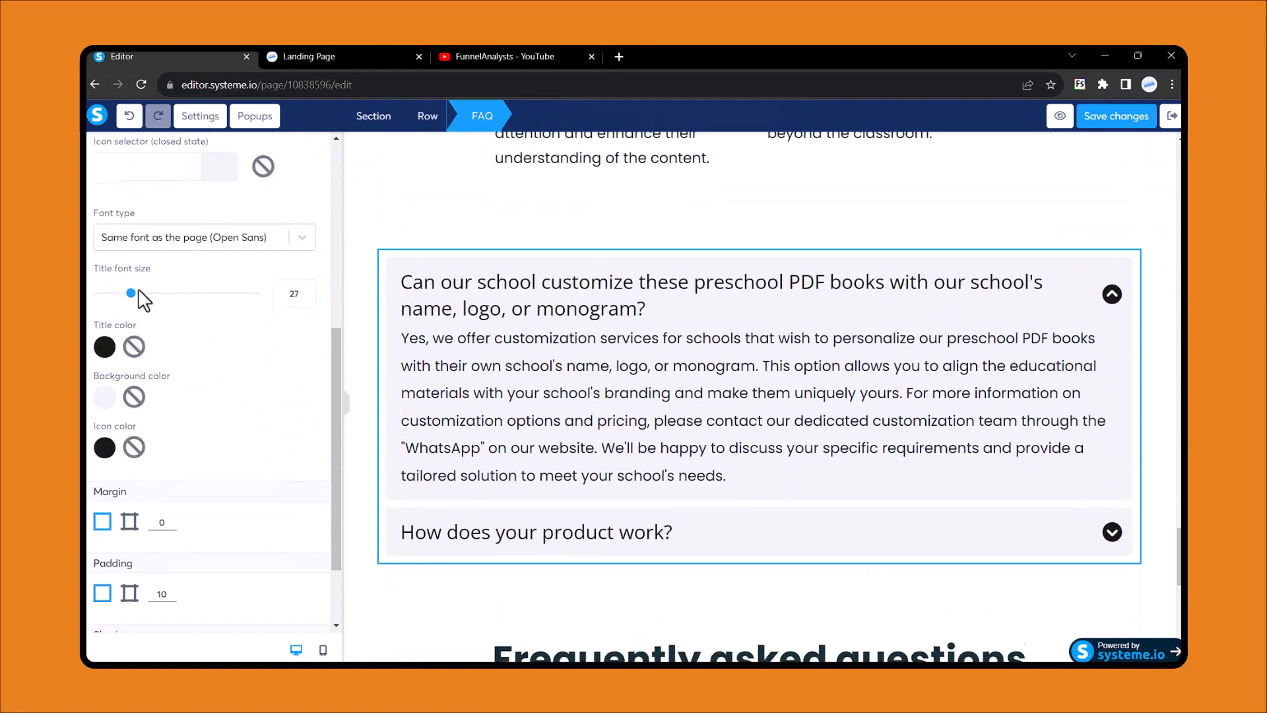
left_click(182, 245)
left_click(176, 320)
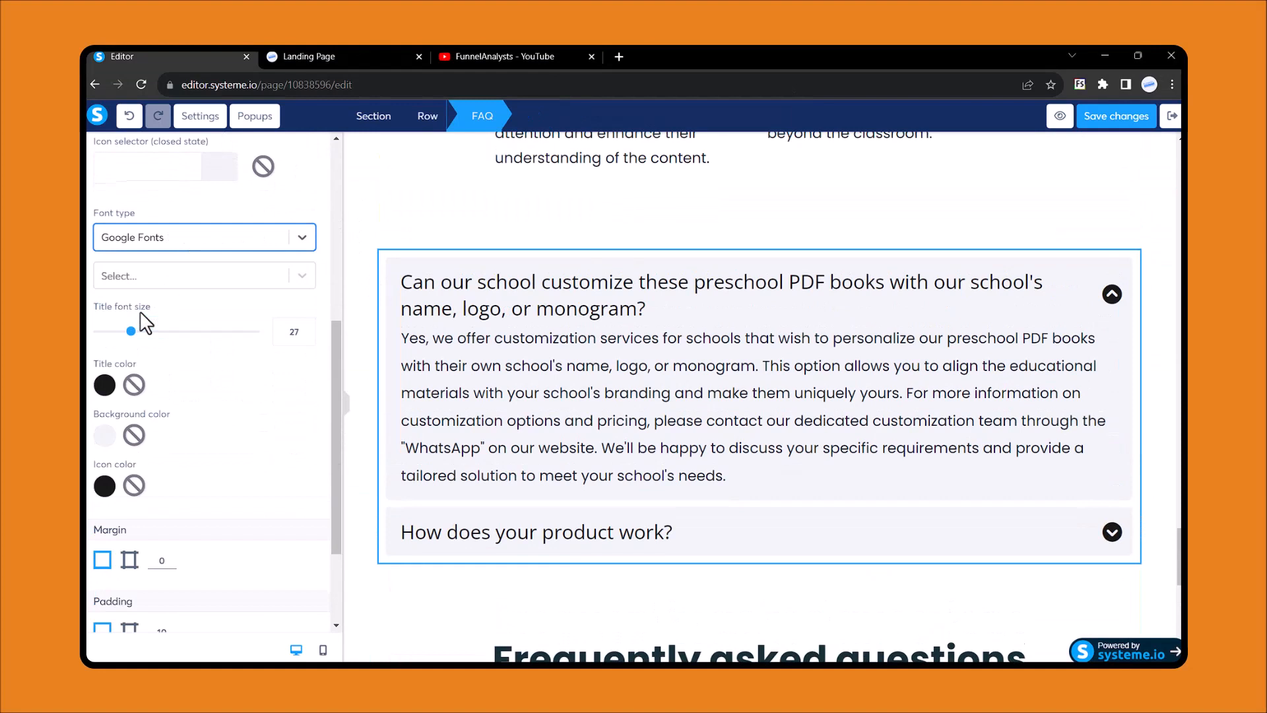
left_click(147, 288)
type("popp")
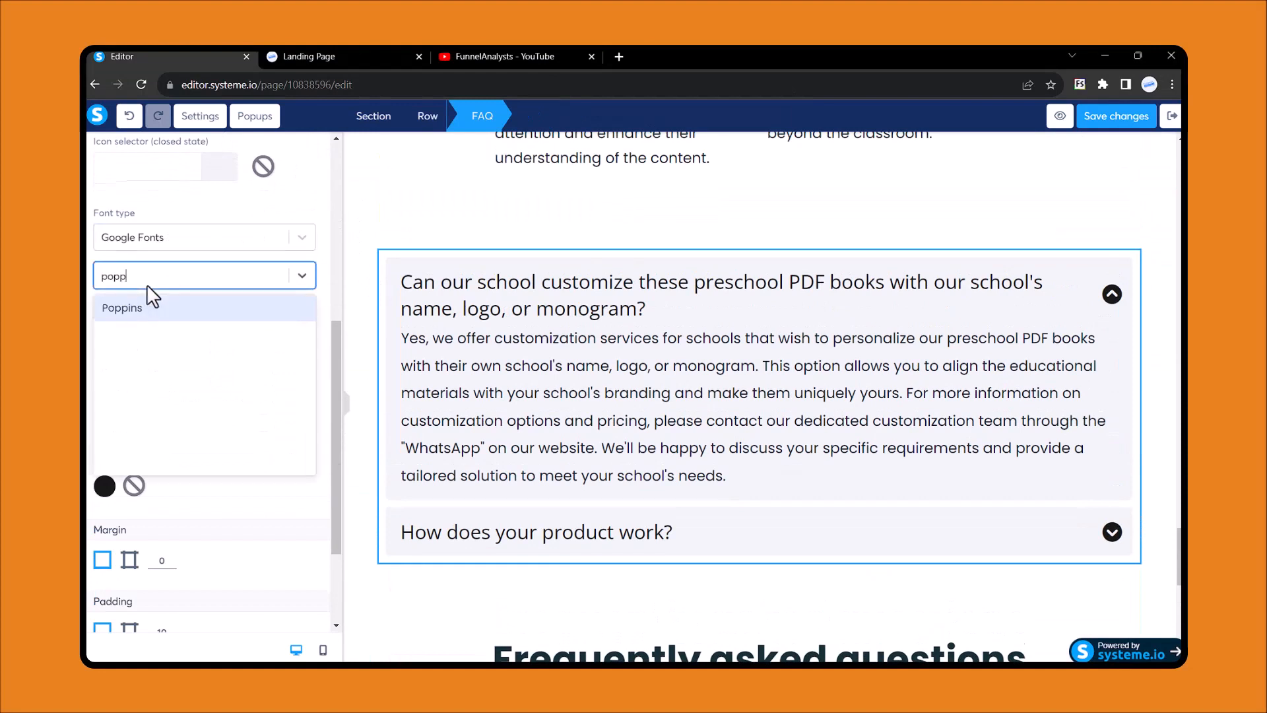
key("Return")
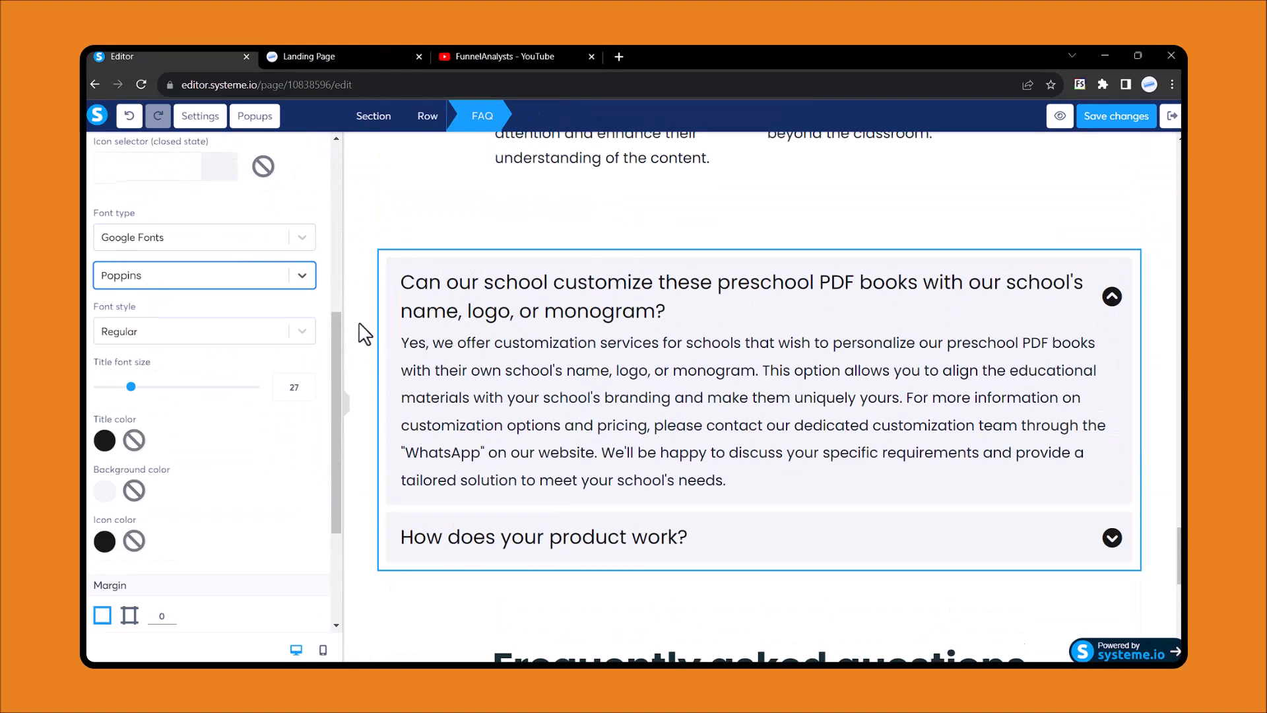
Change the new FAQ's background color to the grey B7BBC0.
scroll(222, 428, "down", 2)
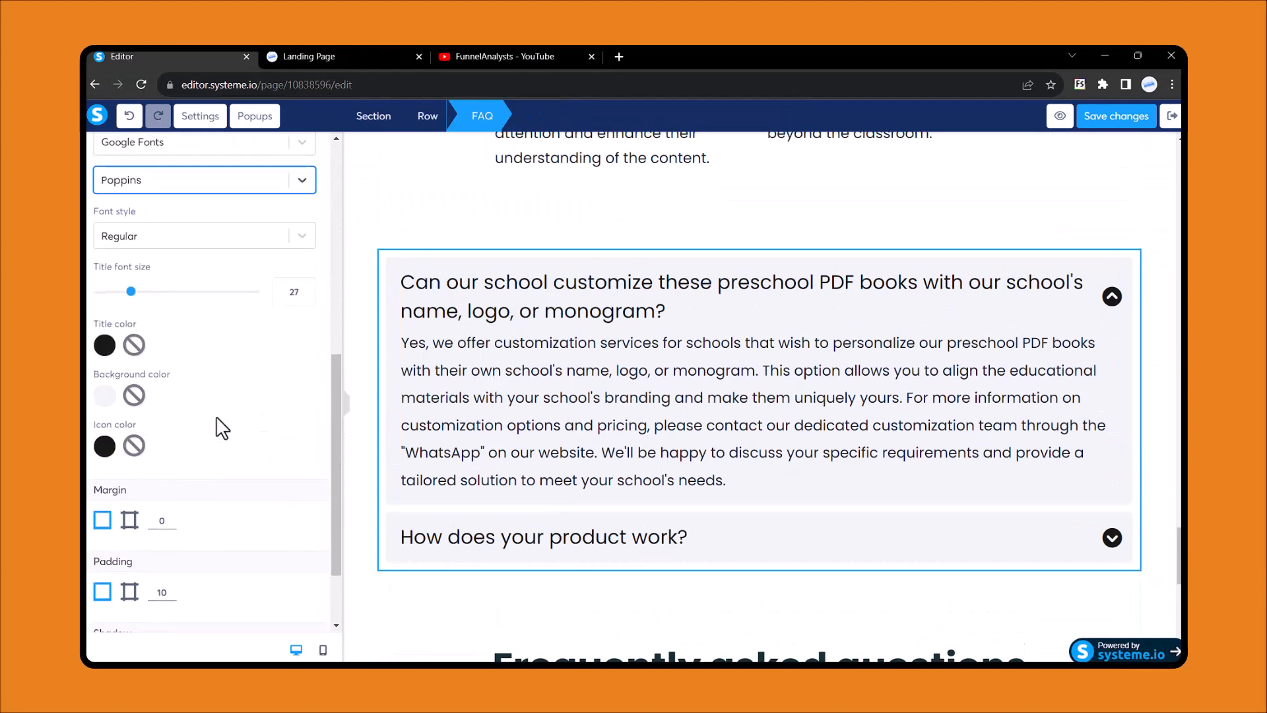
left_click(106, 397)
left_click(213, 270)
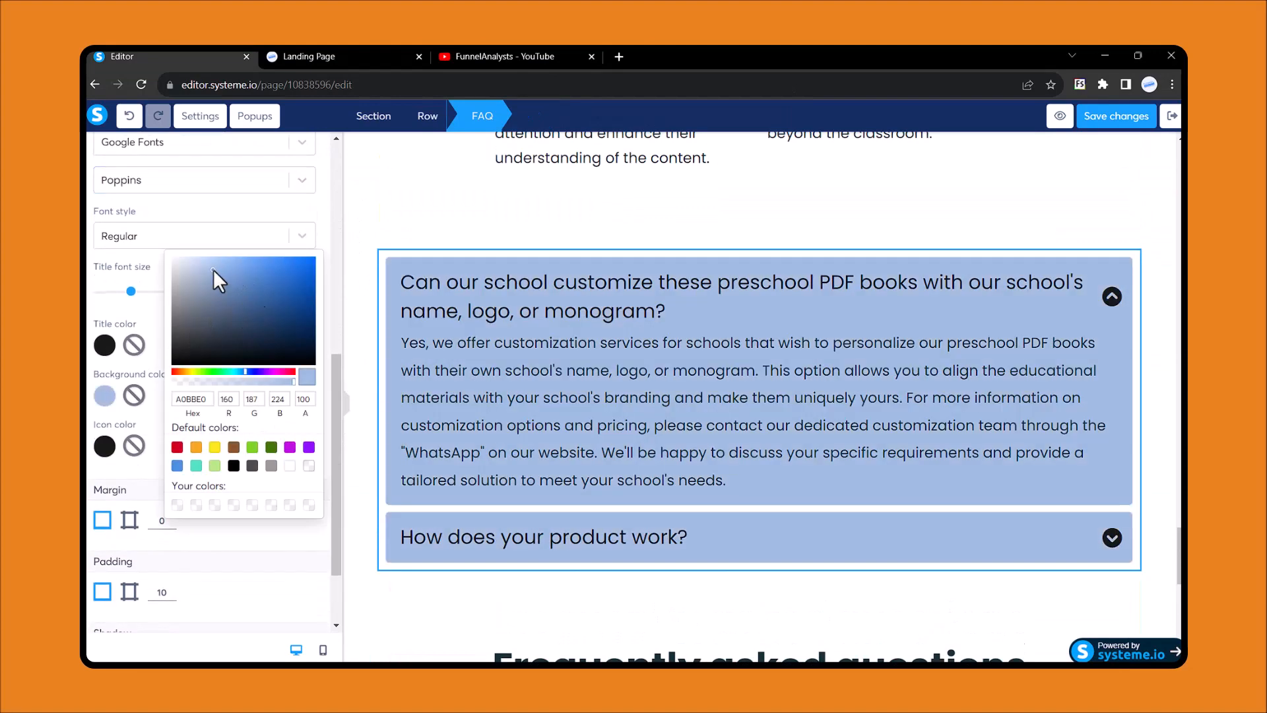
left_click(181, 279)
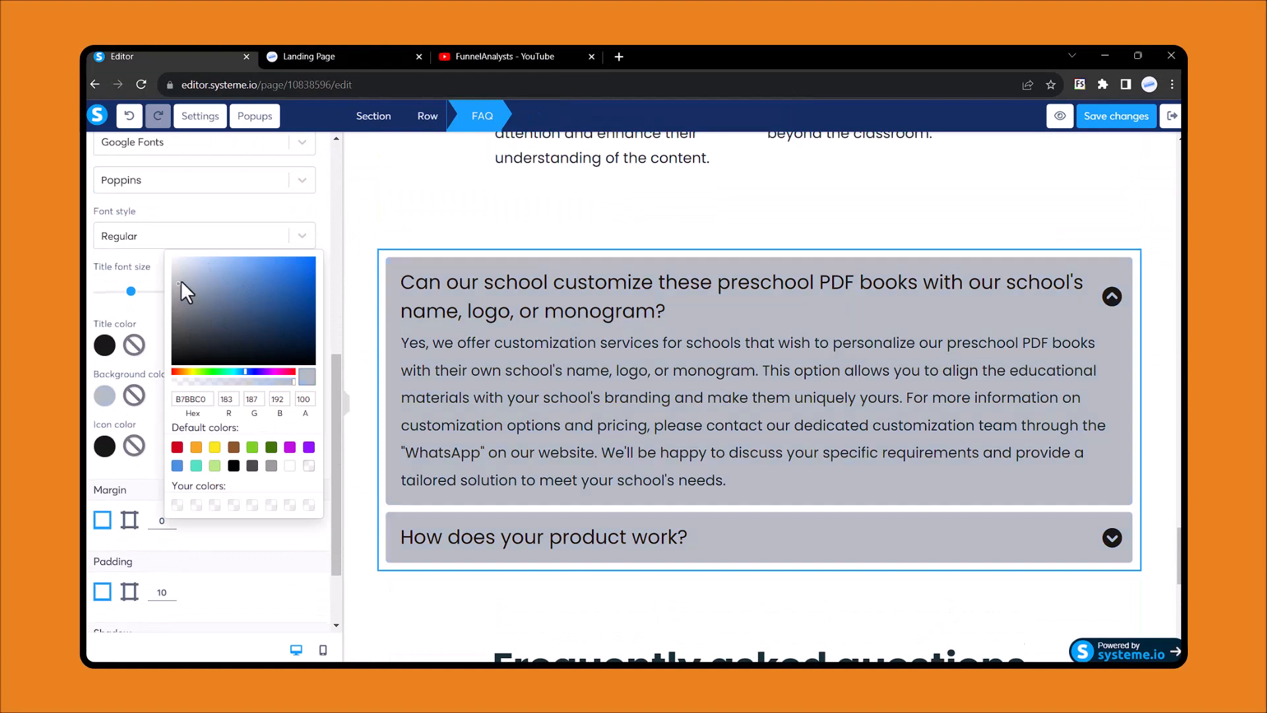
left_click(215, 241)
Add a third item to the new FAQ and place a text element inside its second item.
scroll(243, 235, "up", 7)
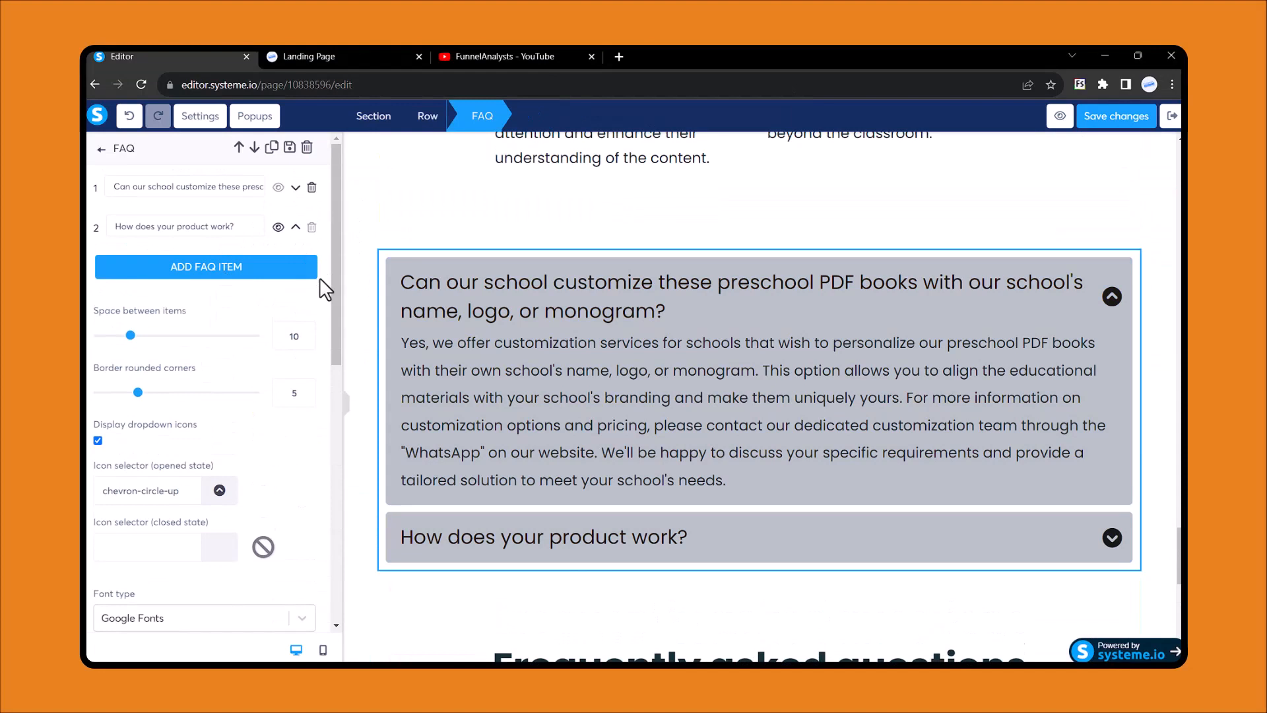
left_click(202, 277)
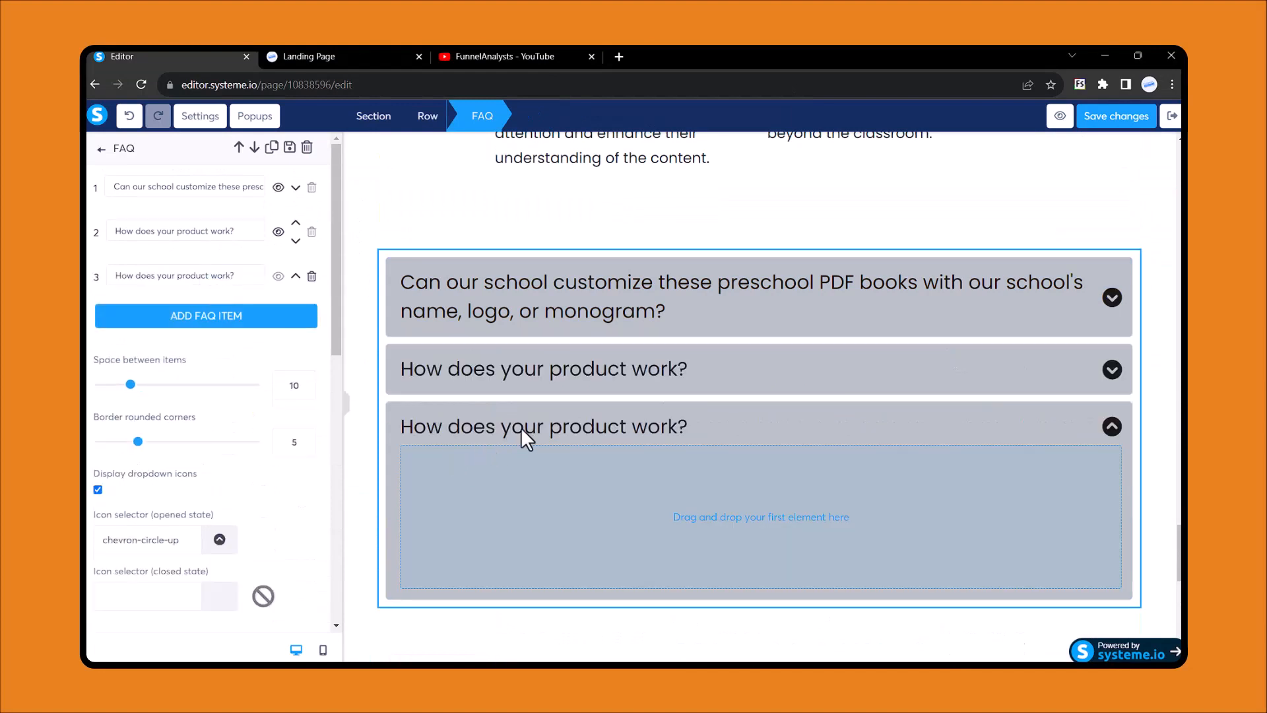
left_click(219, 229)
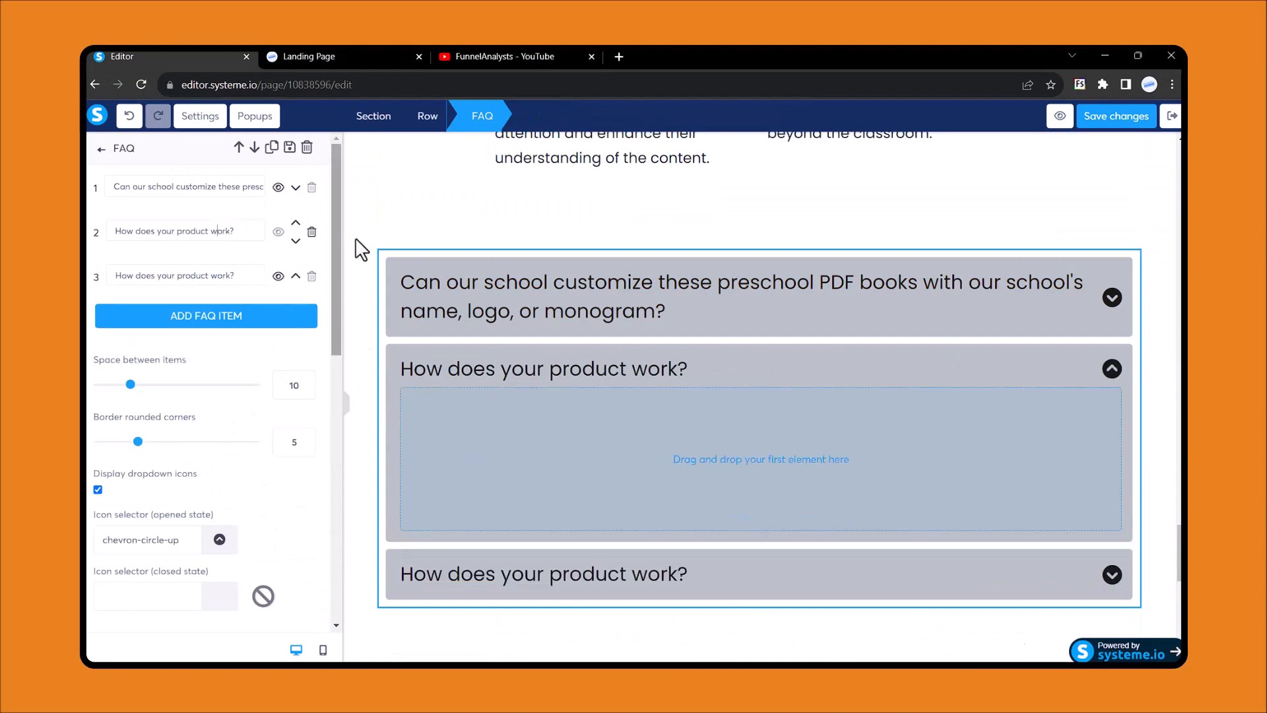
left_click(101, 149)
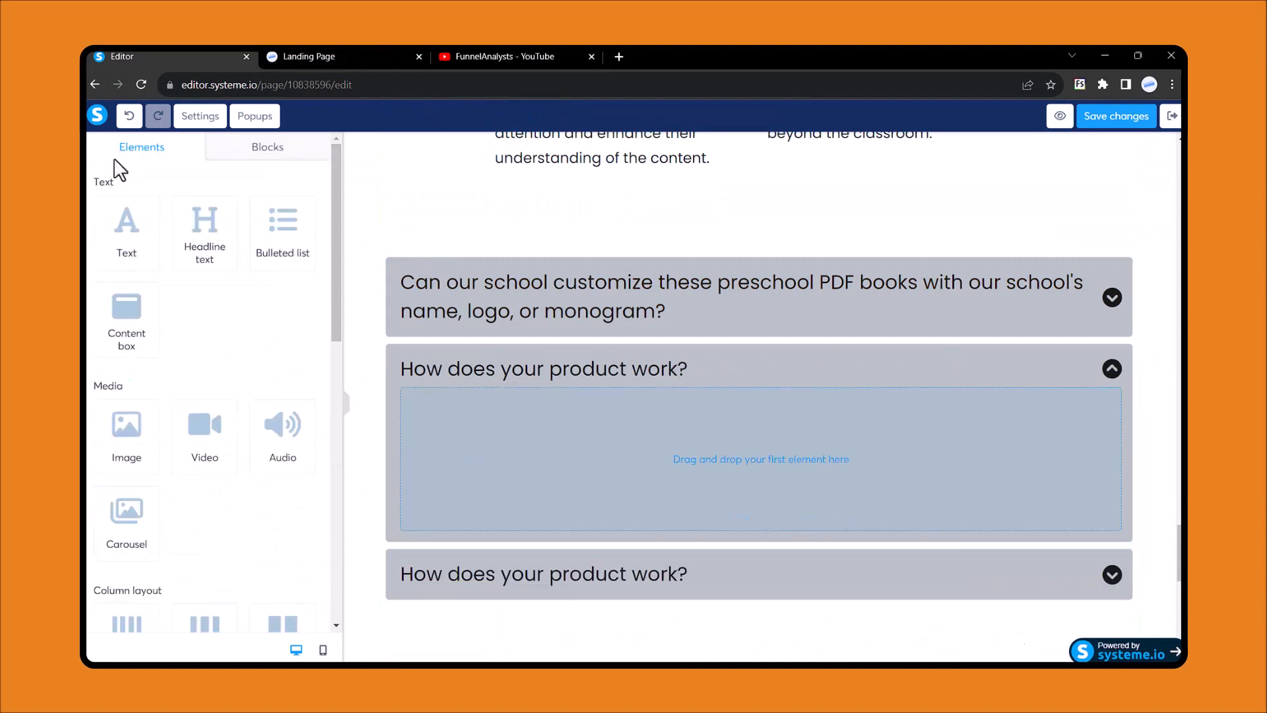
left_click_drag(127, 228, 593, 444)
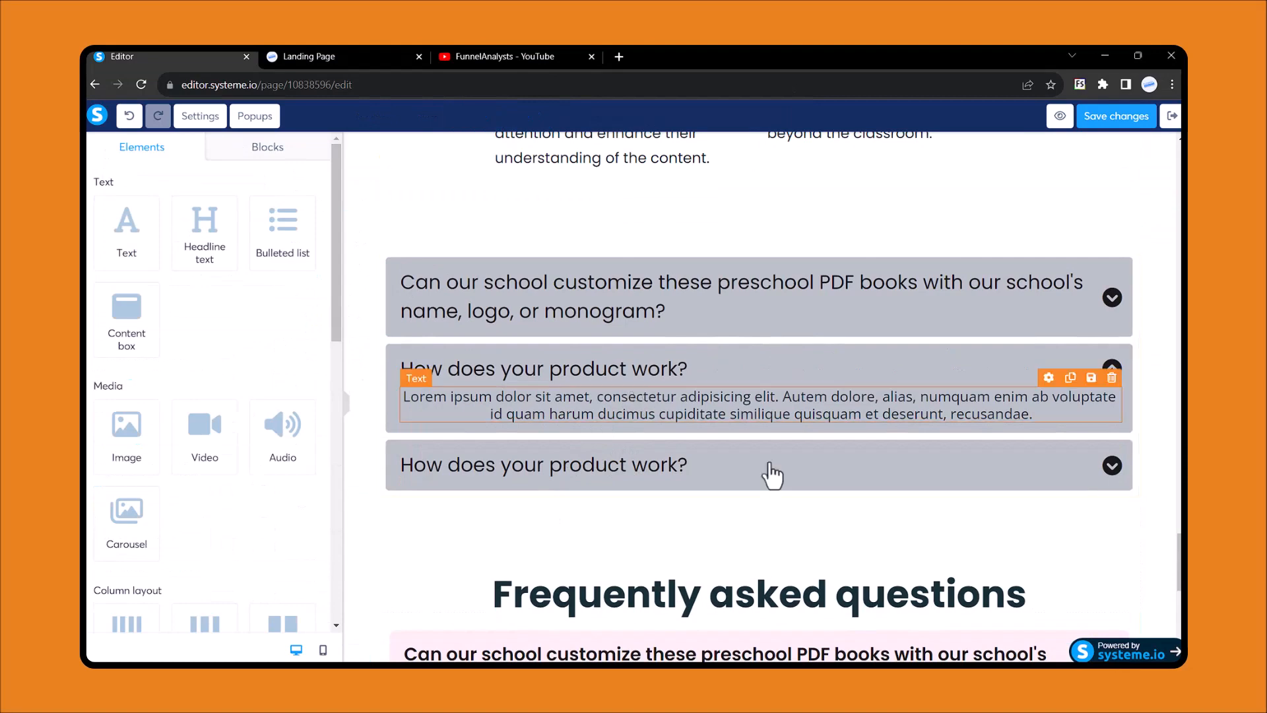
left_click(743, 493)
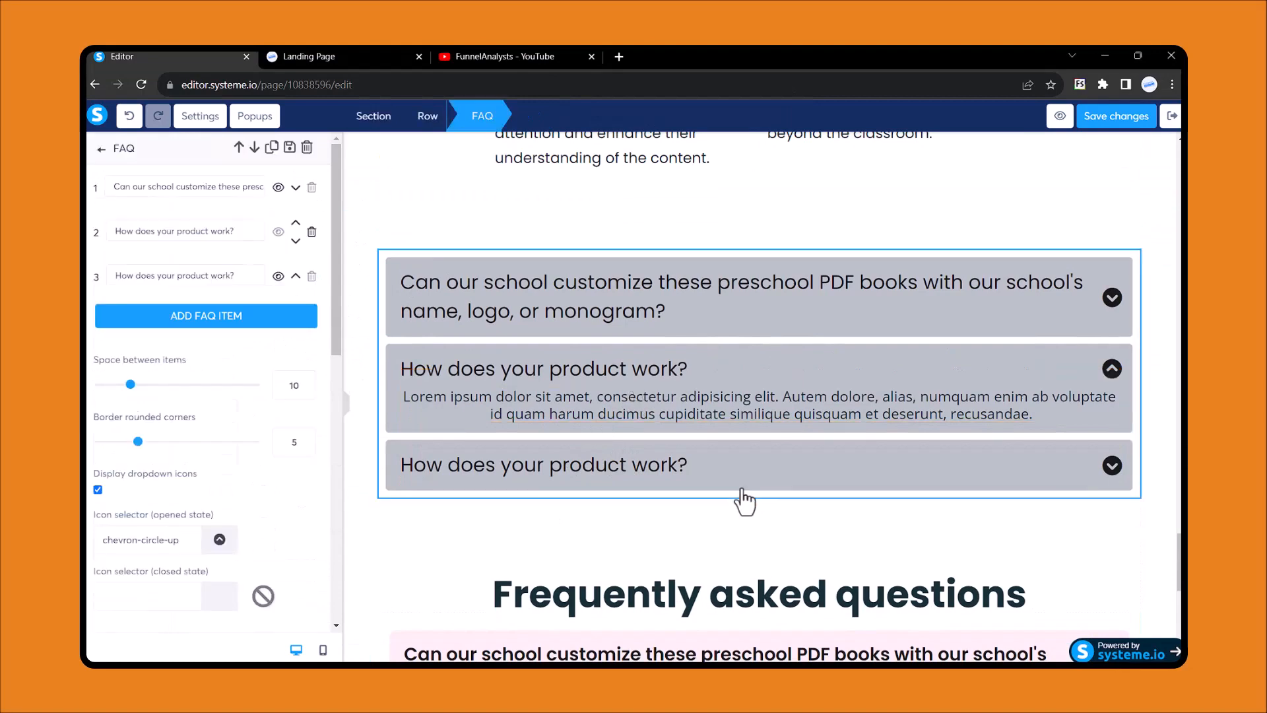
left_click(748, 532)
Add a menu element between the new FAQ and the "Frequently asked questions" heading.
scroll(749, 532, "down", 6)
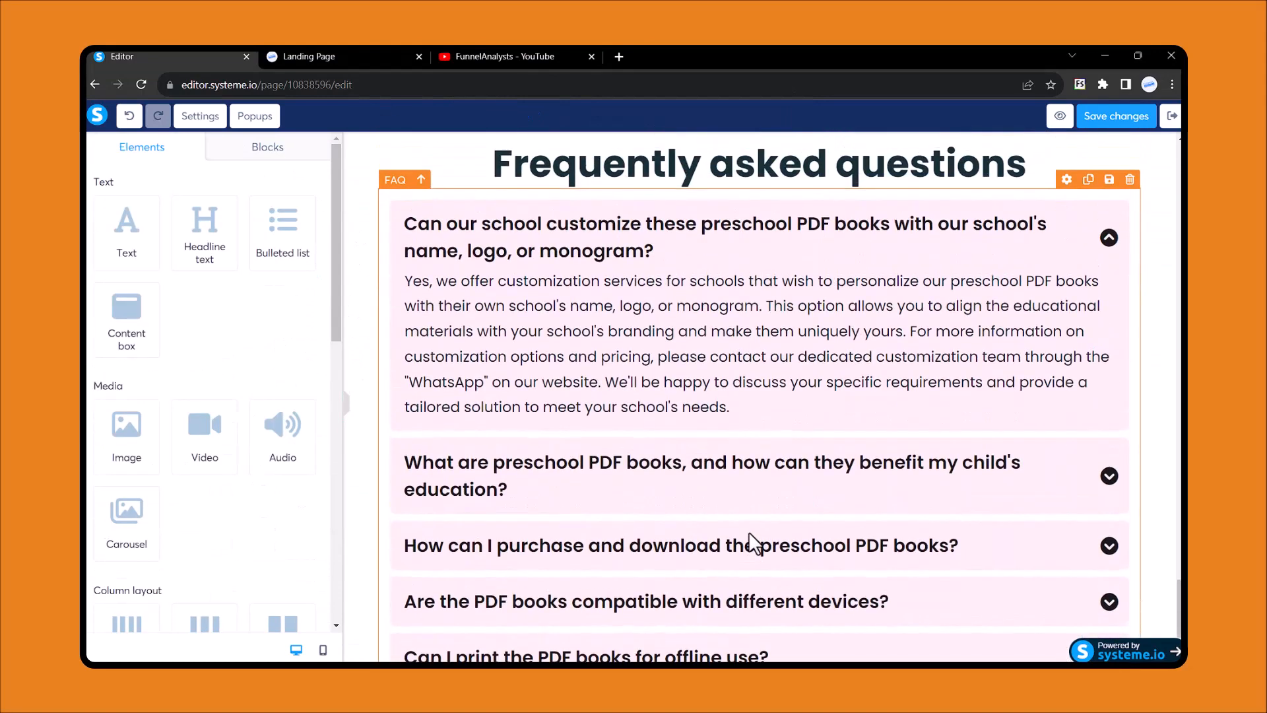
scroll(170, 422, "down", 12)
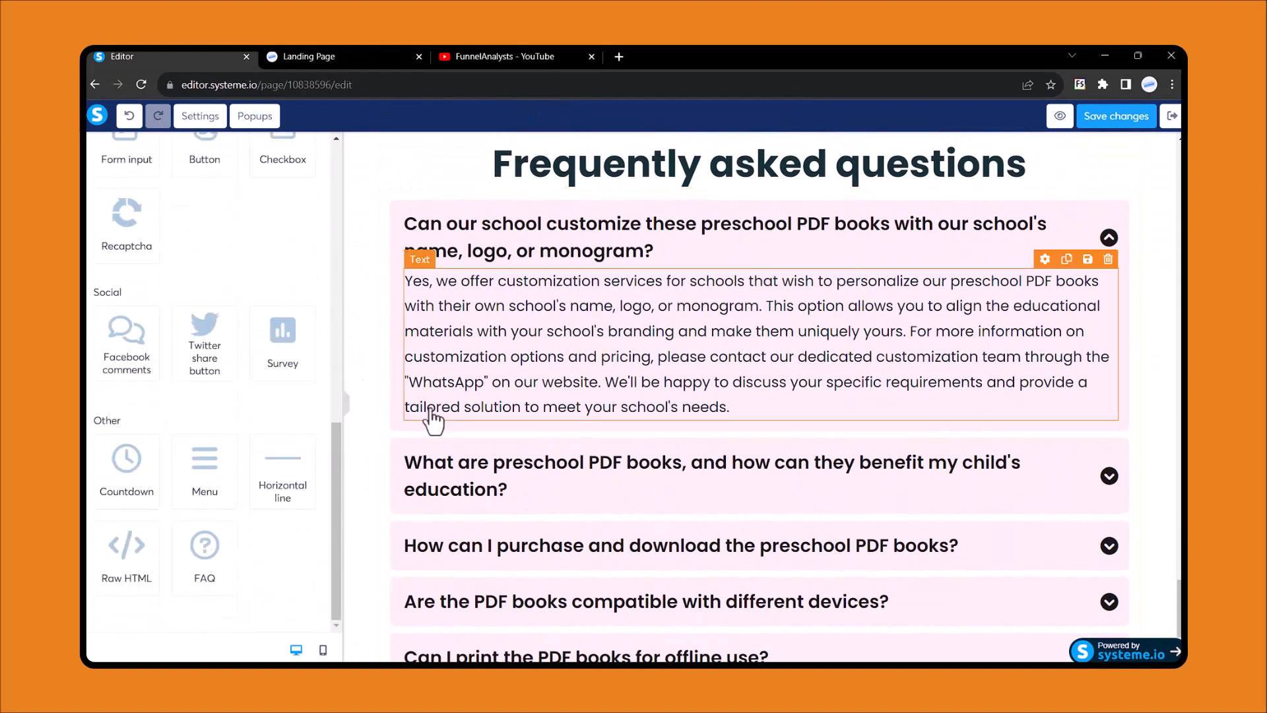
scroll(405, 428, "up", 2)
left_click_drag(212, 465, 739, 262)
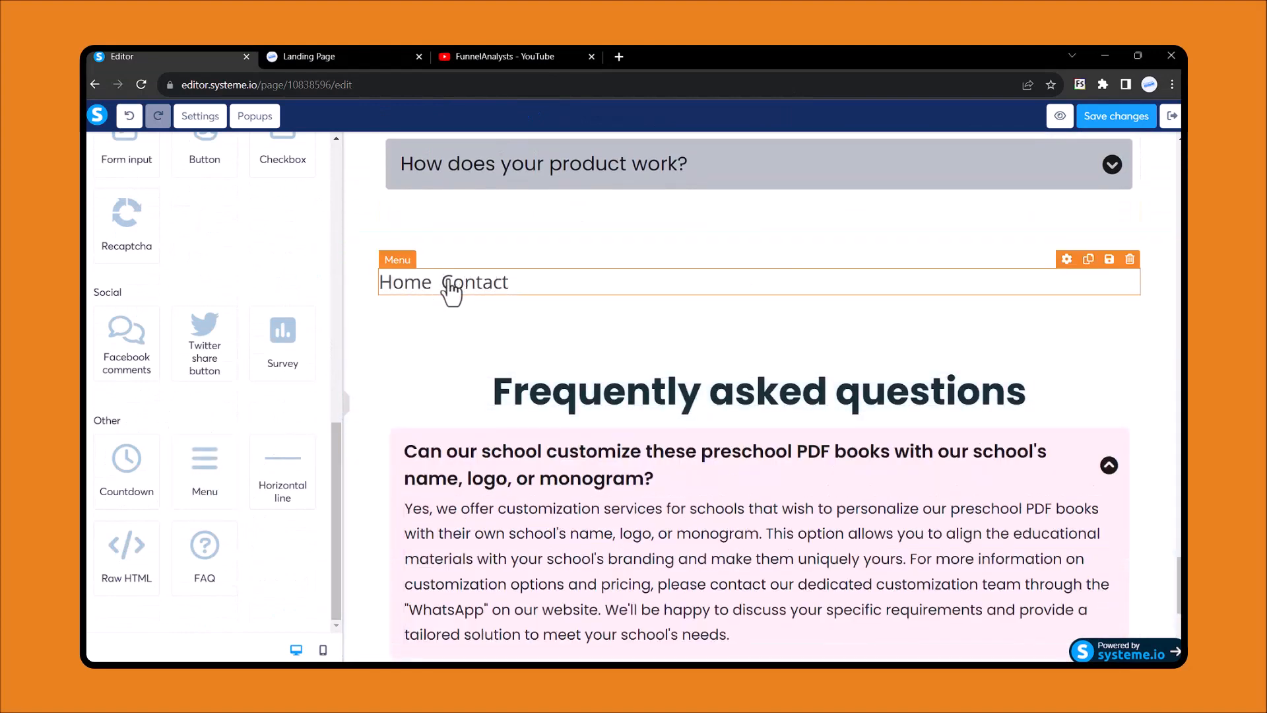
Add a third item titled "YouTube" to the new menu.
left_click(495, 284)
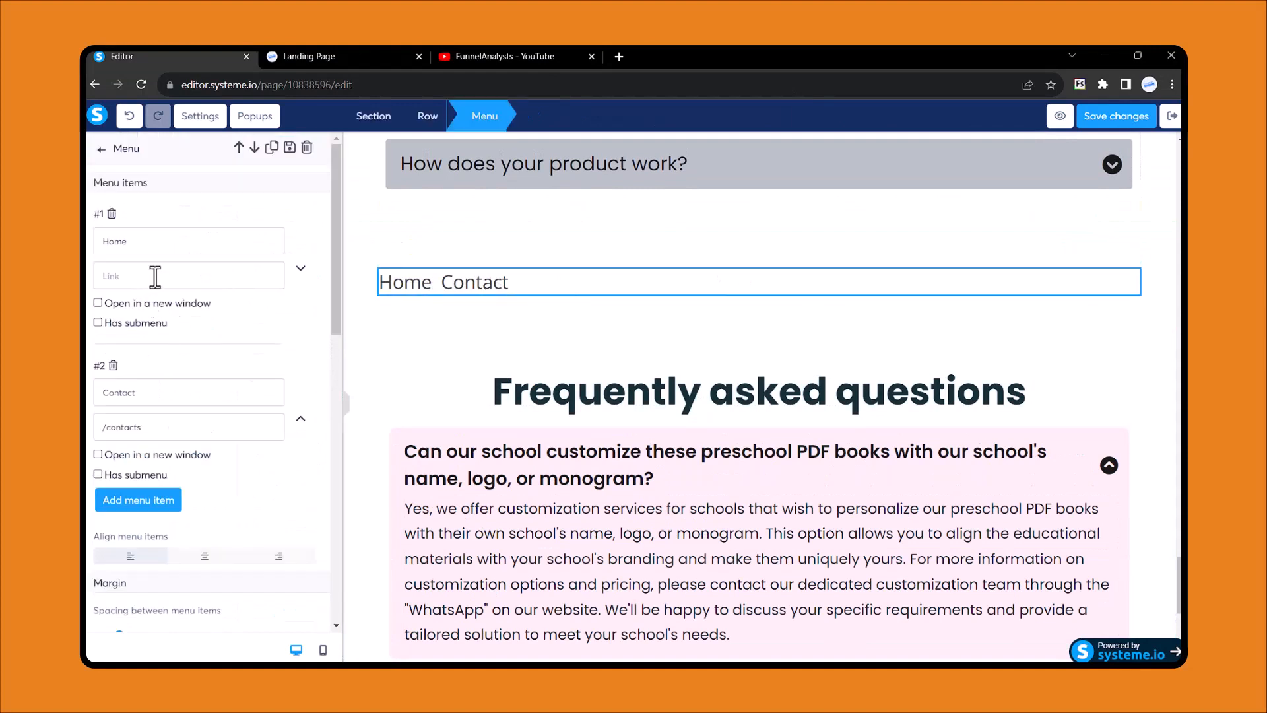
left_click(134, 501)
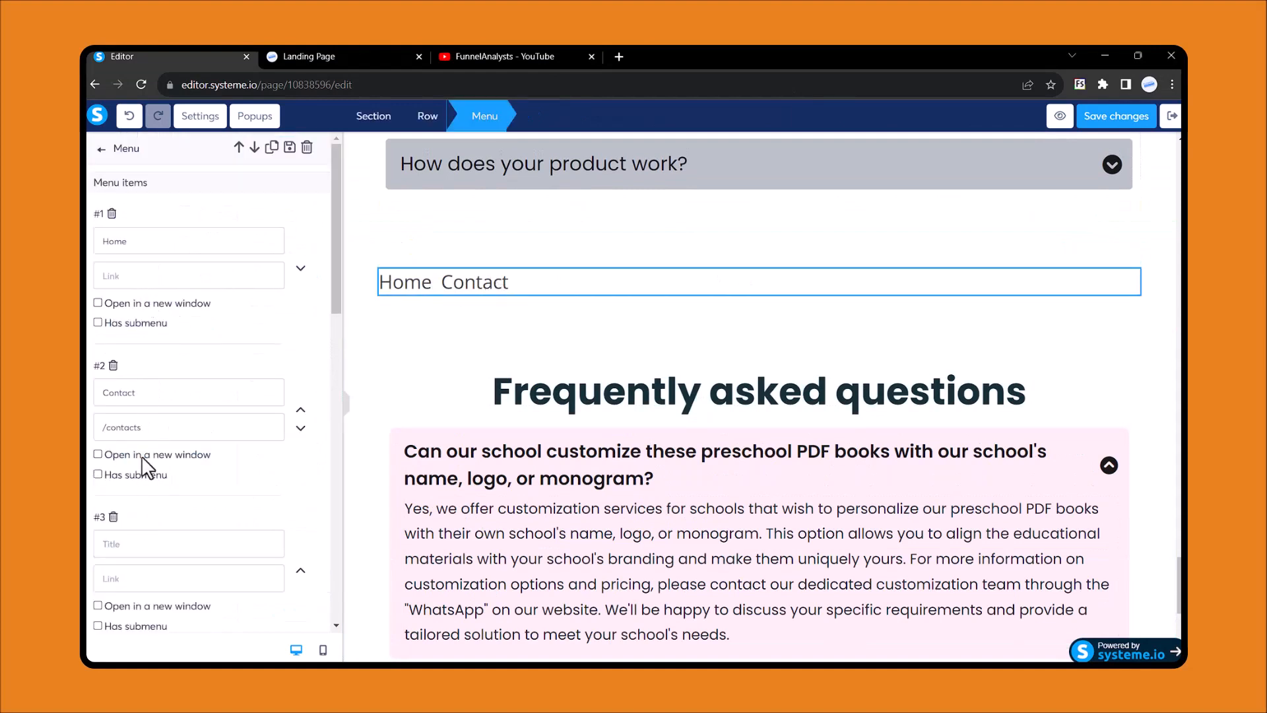
scroll(126, 448, "down", 2)
left_click(117, 405)
type("YouTube")
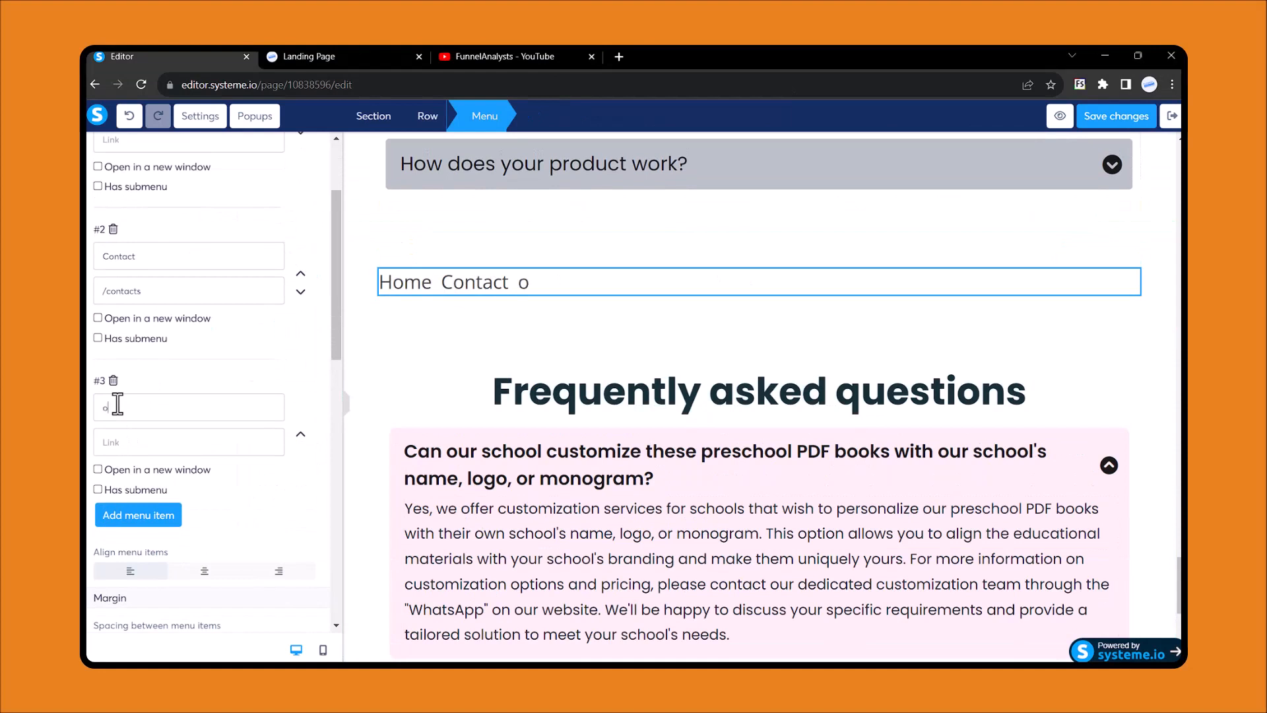
Delete the section that holds the Home, Contact and YouTube menu.
scroll(162, 432, "down", 1)
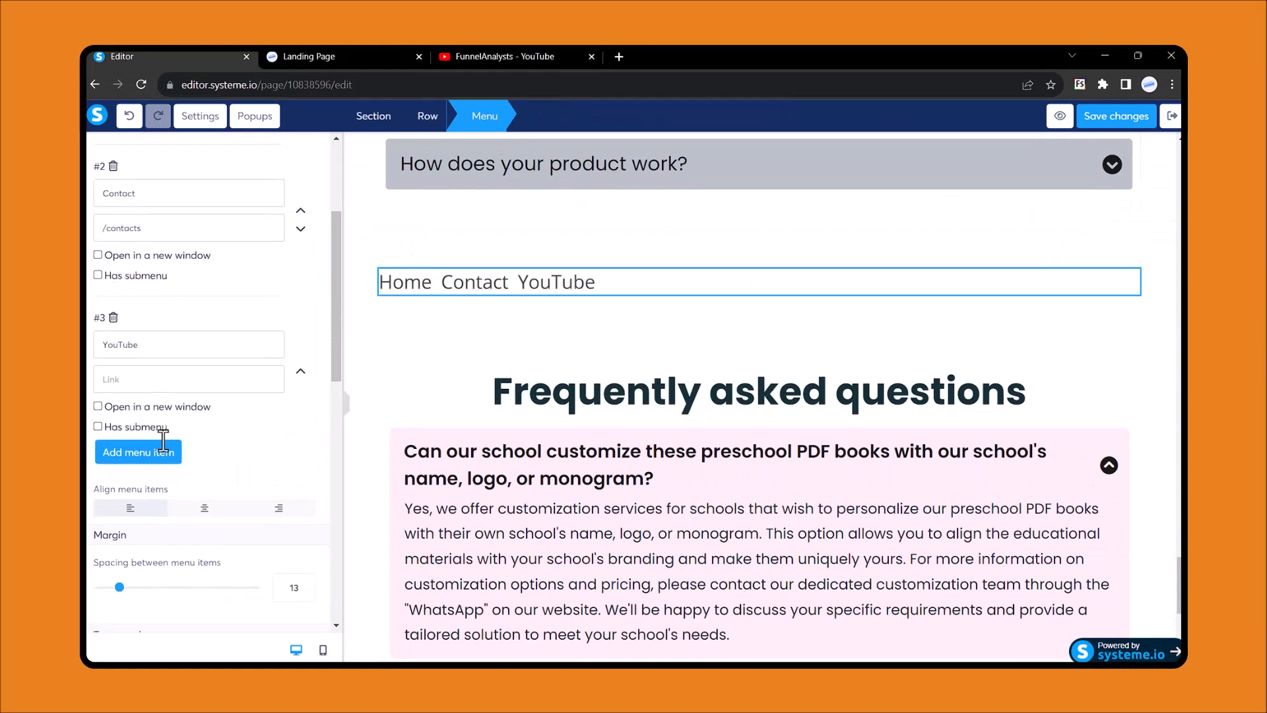
left_click(139, 371)
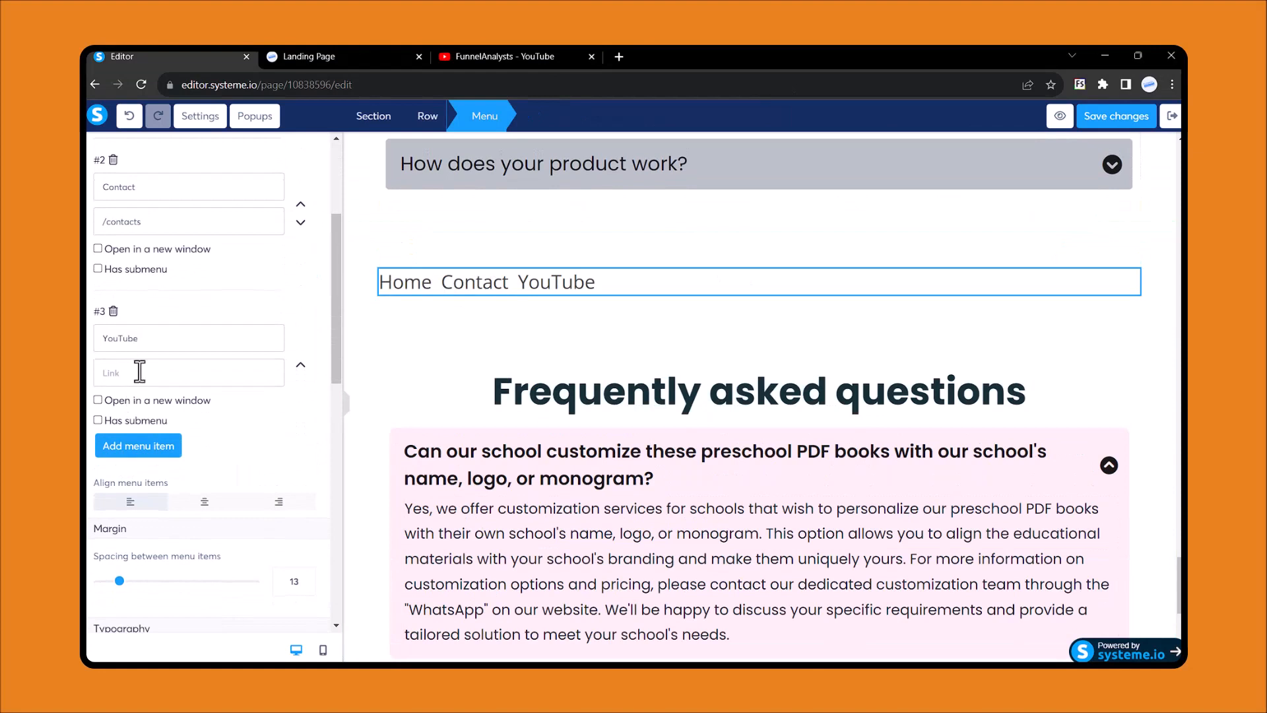
left_click(831, 246)
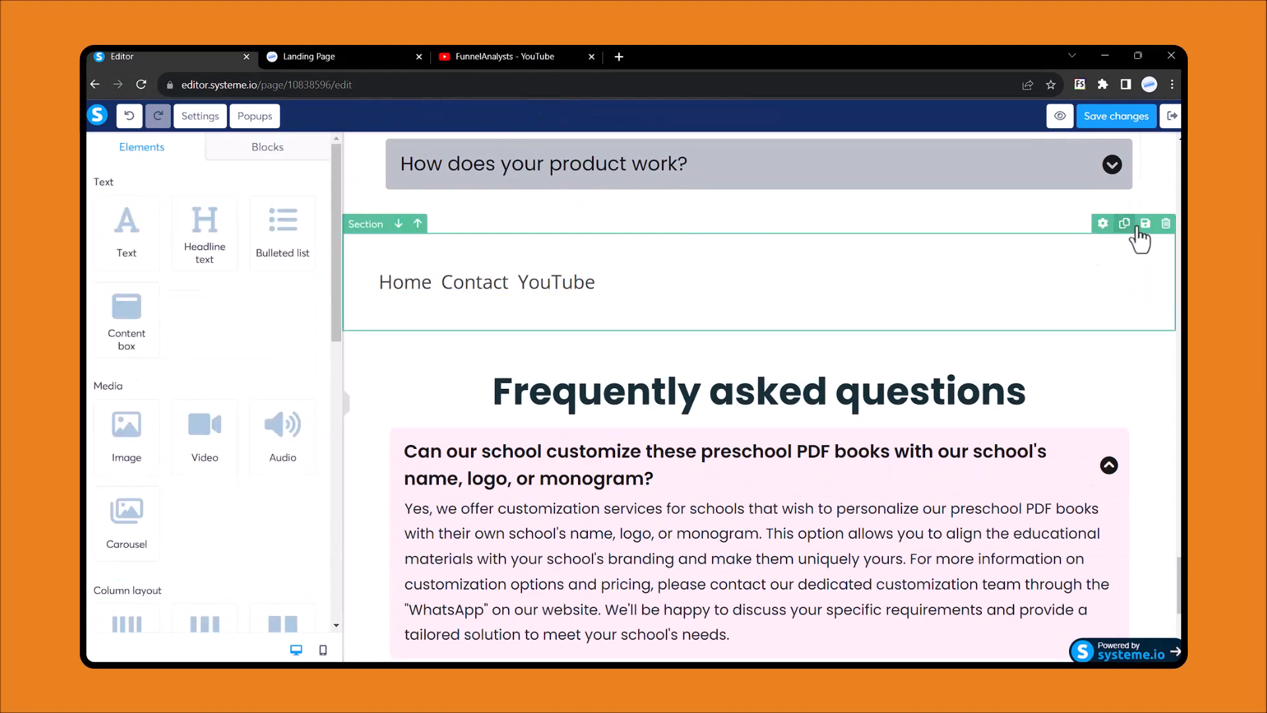
left_click(1166, 223)
left_click(702, 167)
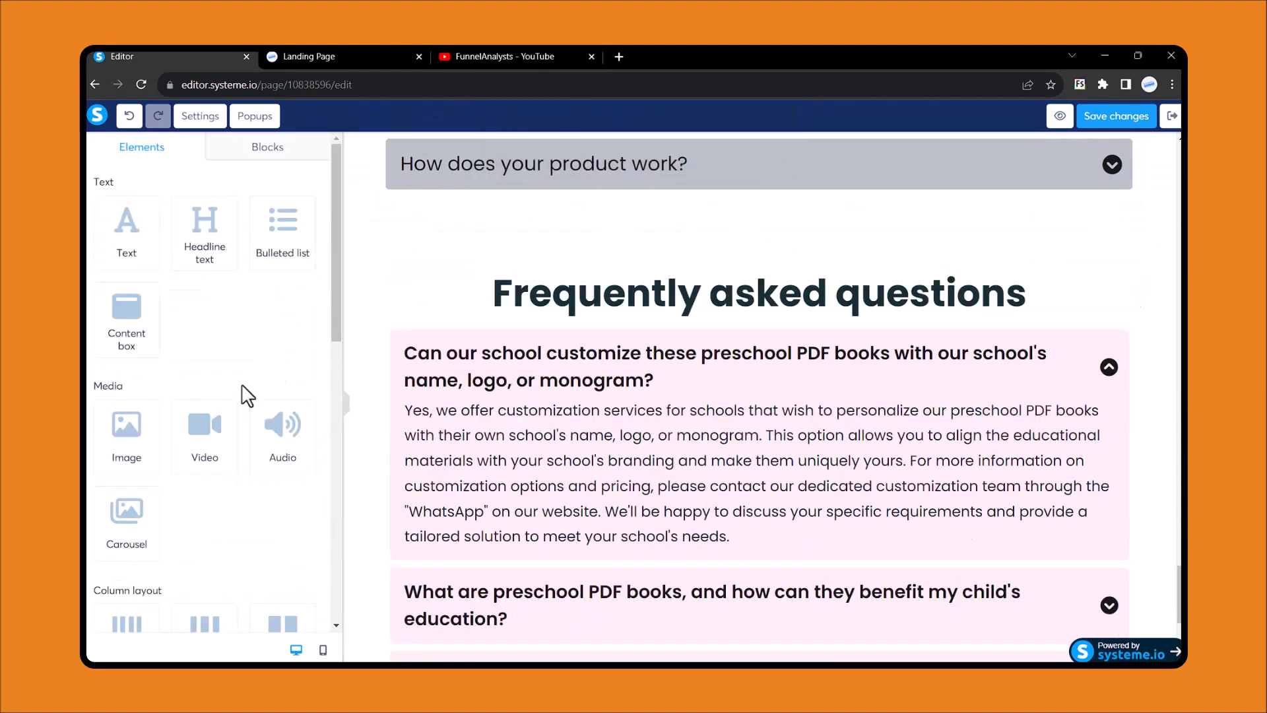
Add a Raw HTML element above the "Frequently asked questions" heading and copy that heading's ID attribute.
scroll(195, 380, "down", 8)
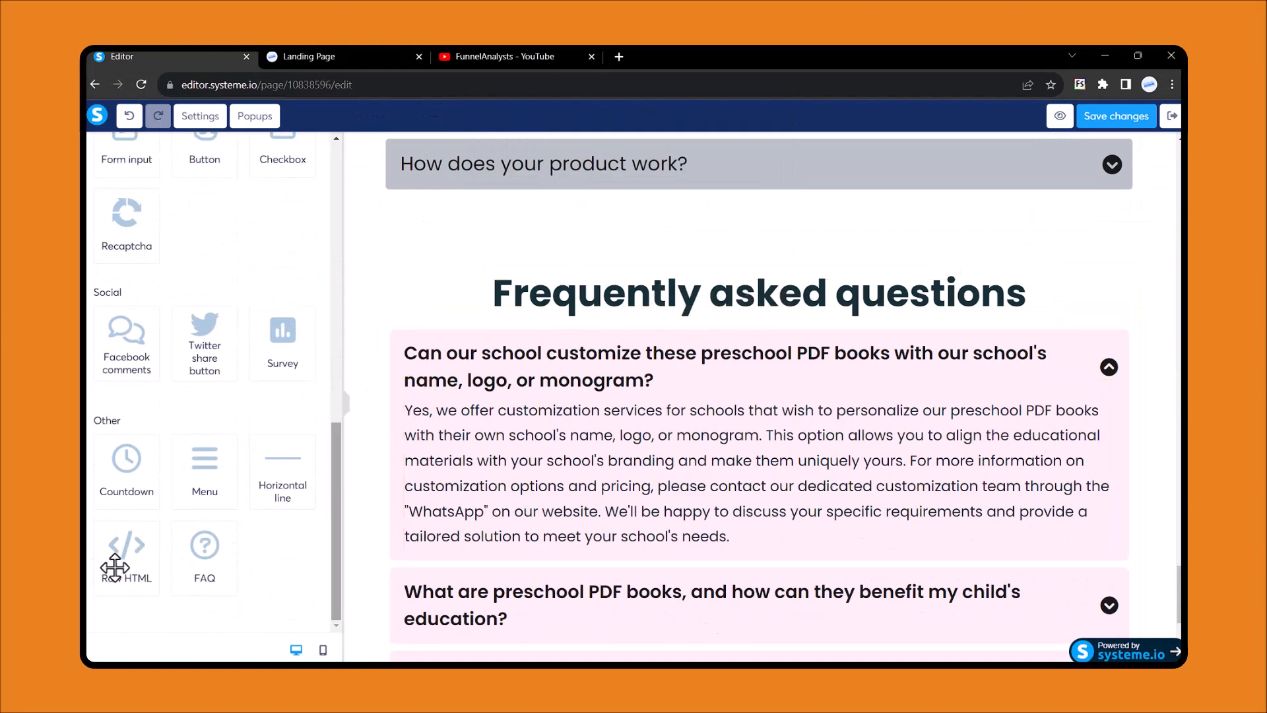
left_click_drag(114, 566, 586, 250)
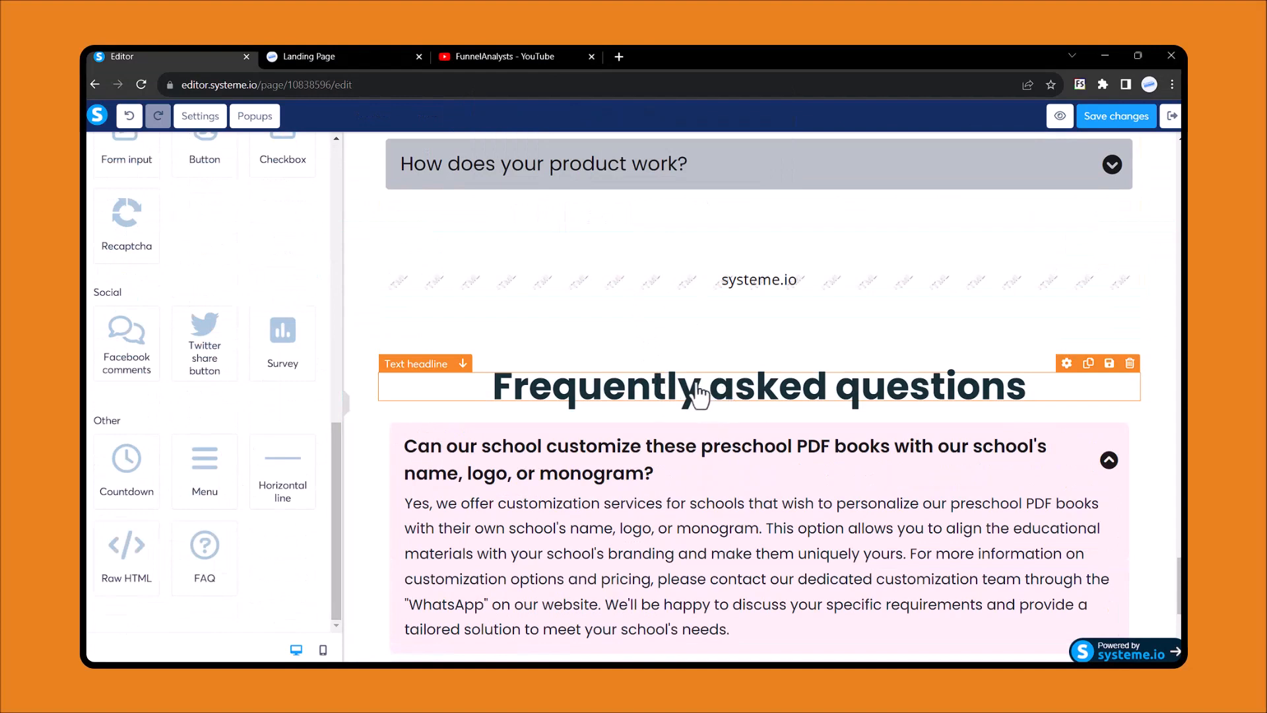
left_click(735, 388)
scroll(264, 486, "down", 5)
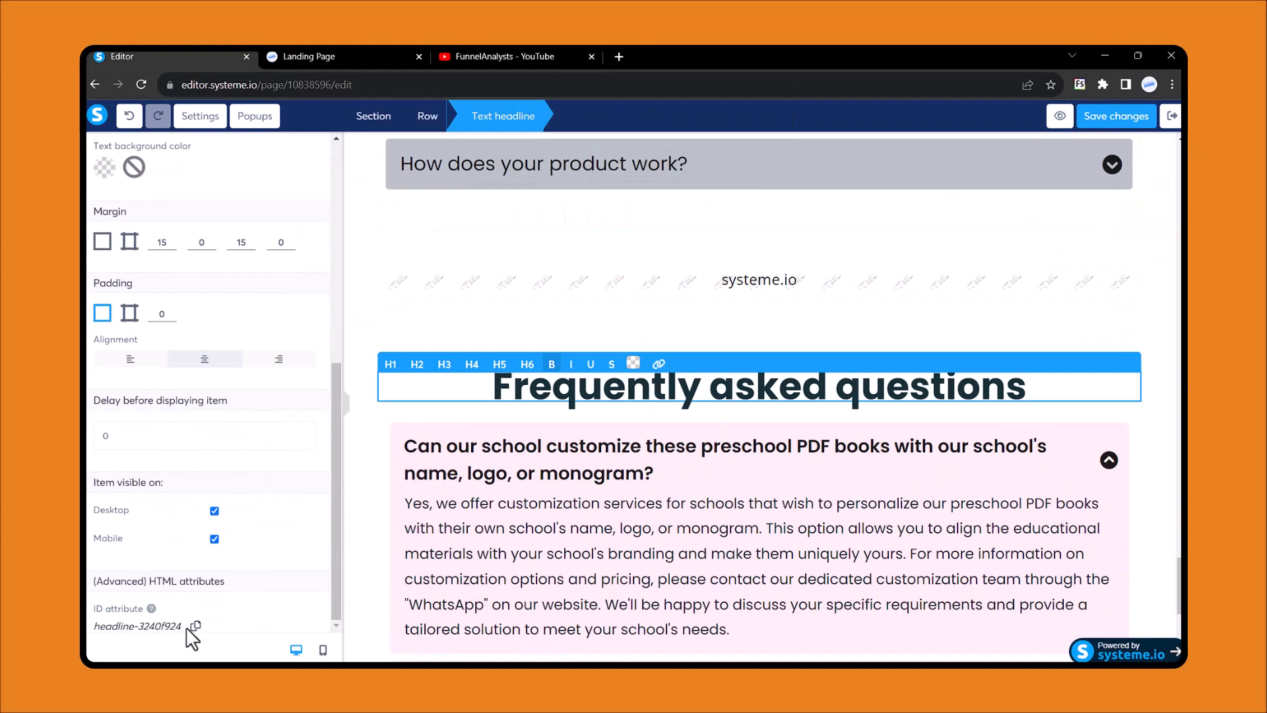
Replace the Raw HTML element's default code with an empty style block.
left_click(592, 286)
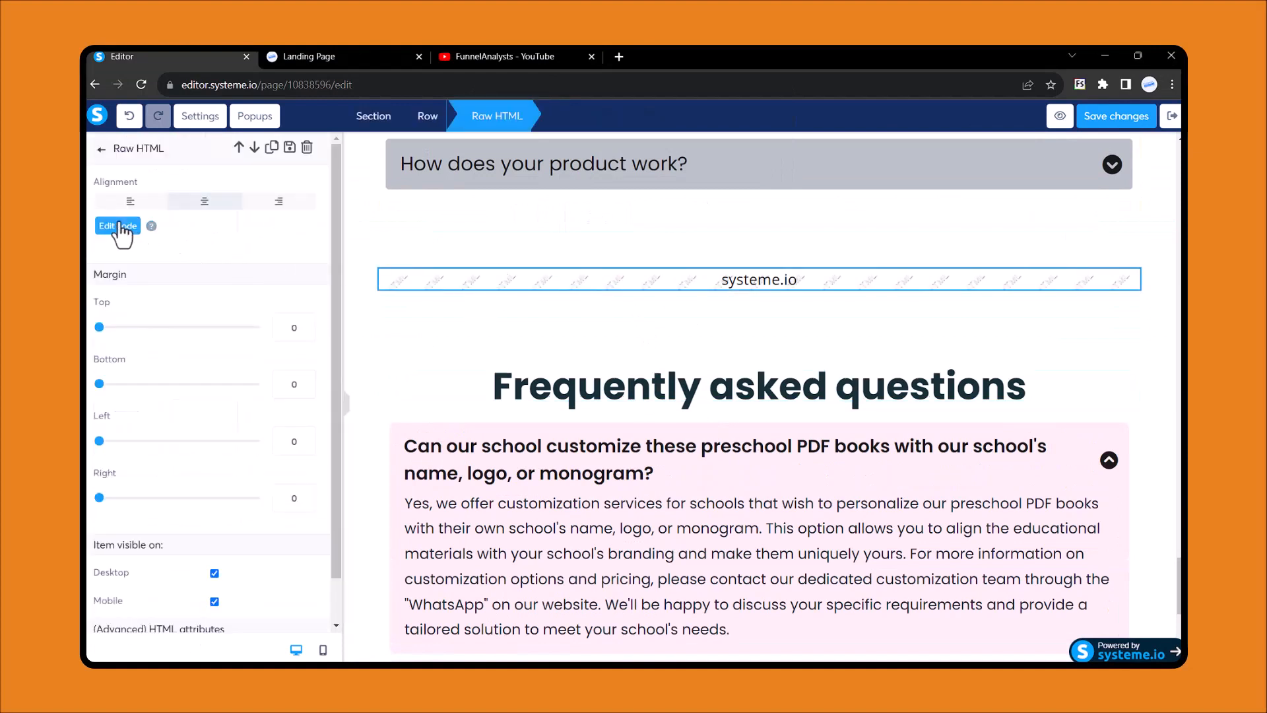
left_click(118, 230)
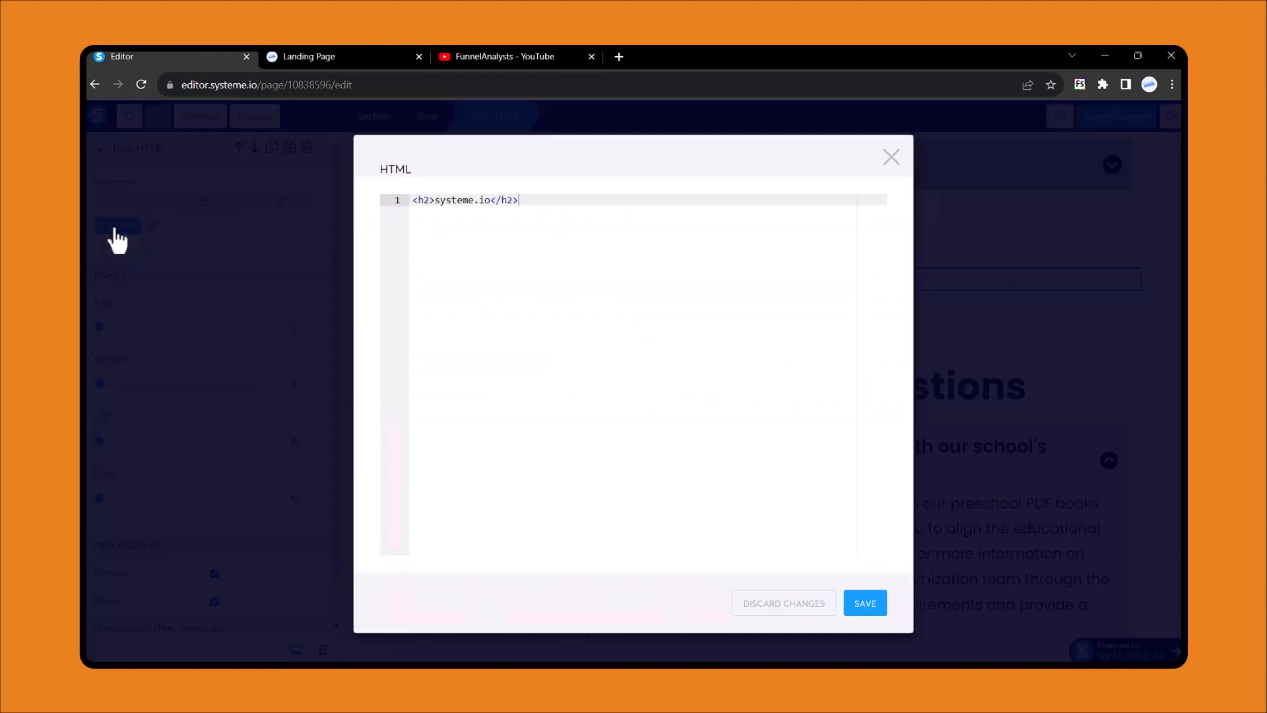
key("ctrl+a")
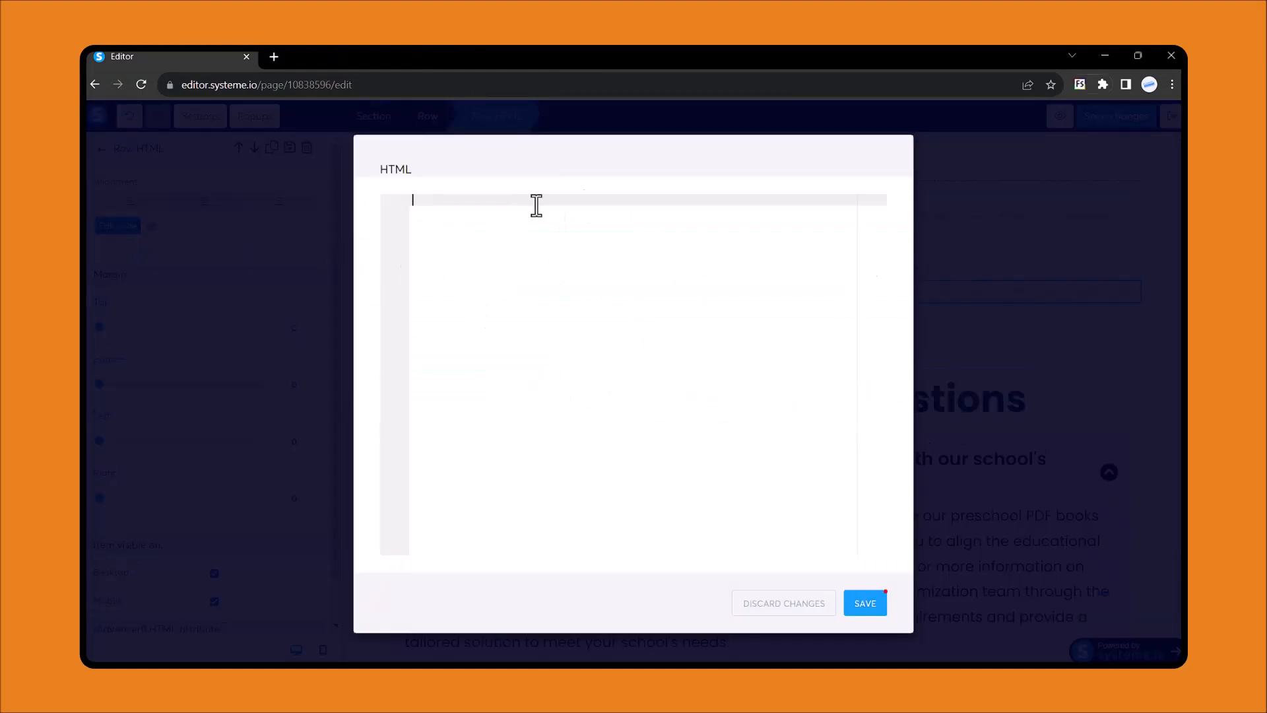
type("sty")
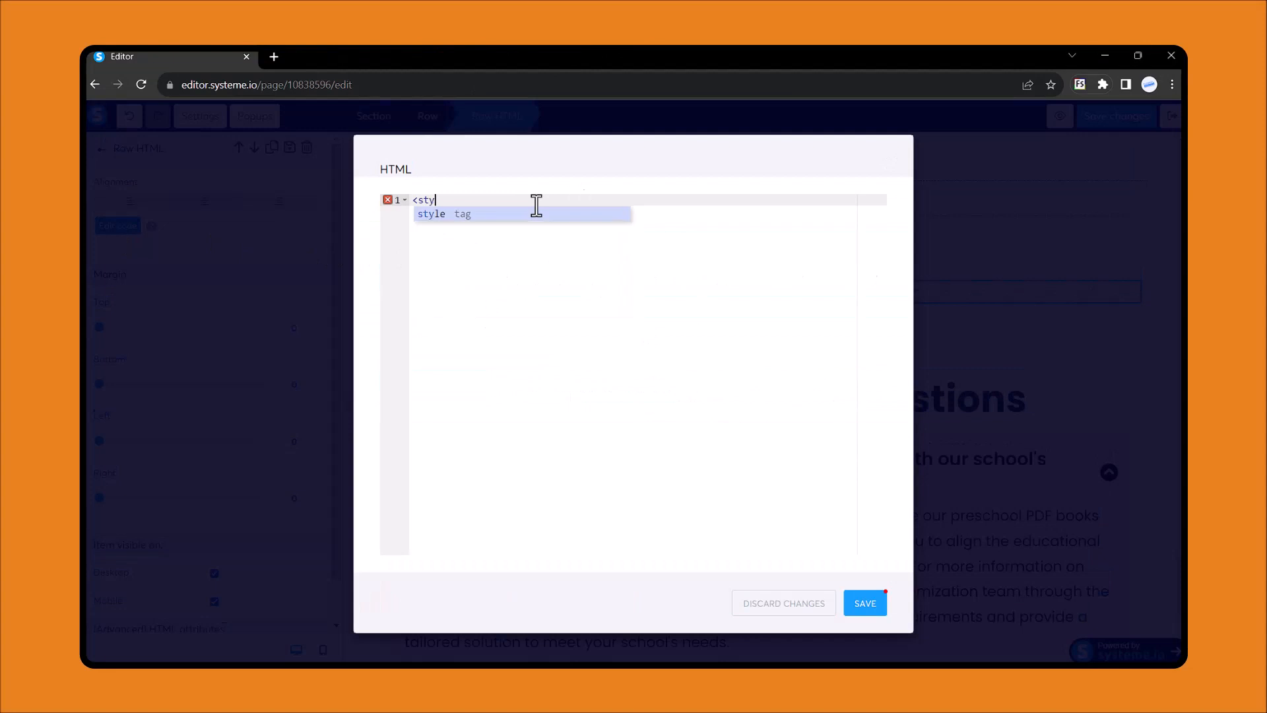
key("Return")
key("Return")
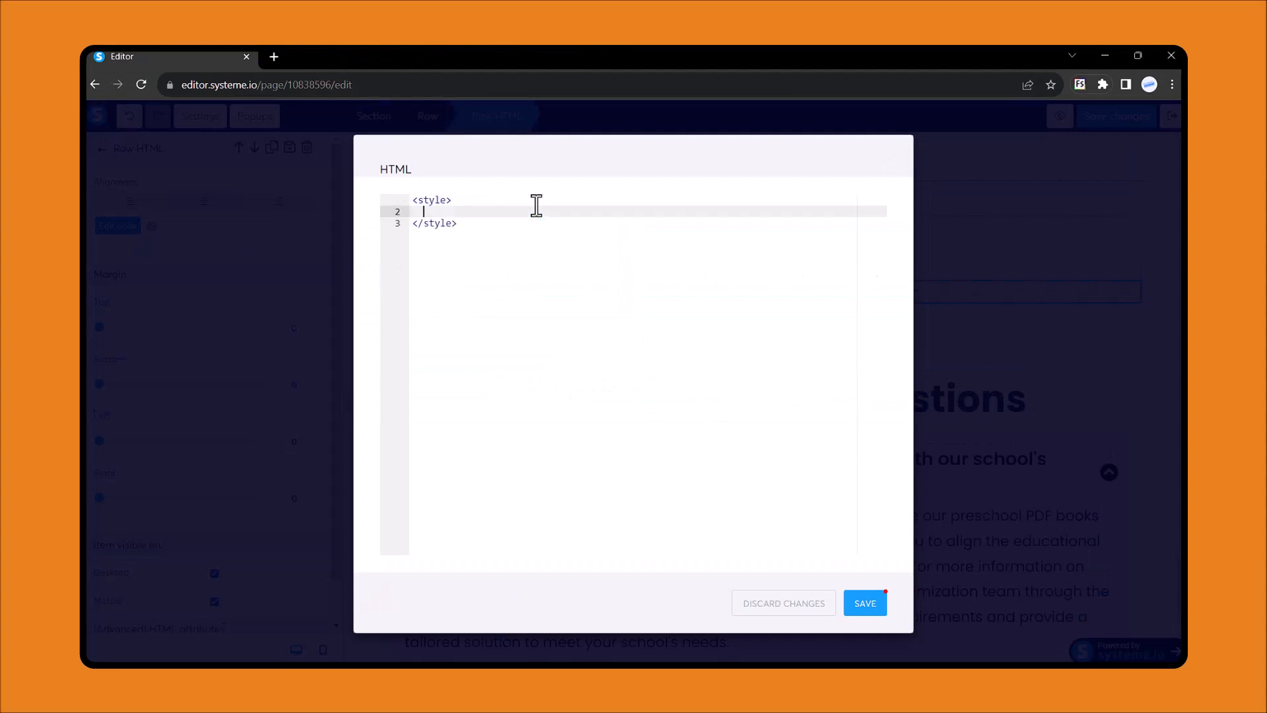
Add a style rule for #headline-3240f924 that sets its color to yellow, and save the code.
type("#")
type("headline-3240f924")
type("P")
key("BackSpace")
type("{")
key("Return")
type("col")
key("Return")
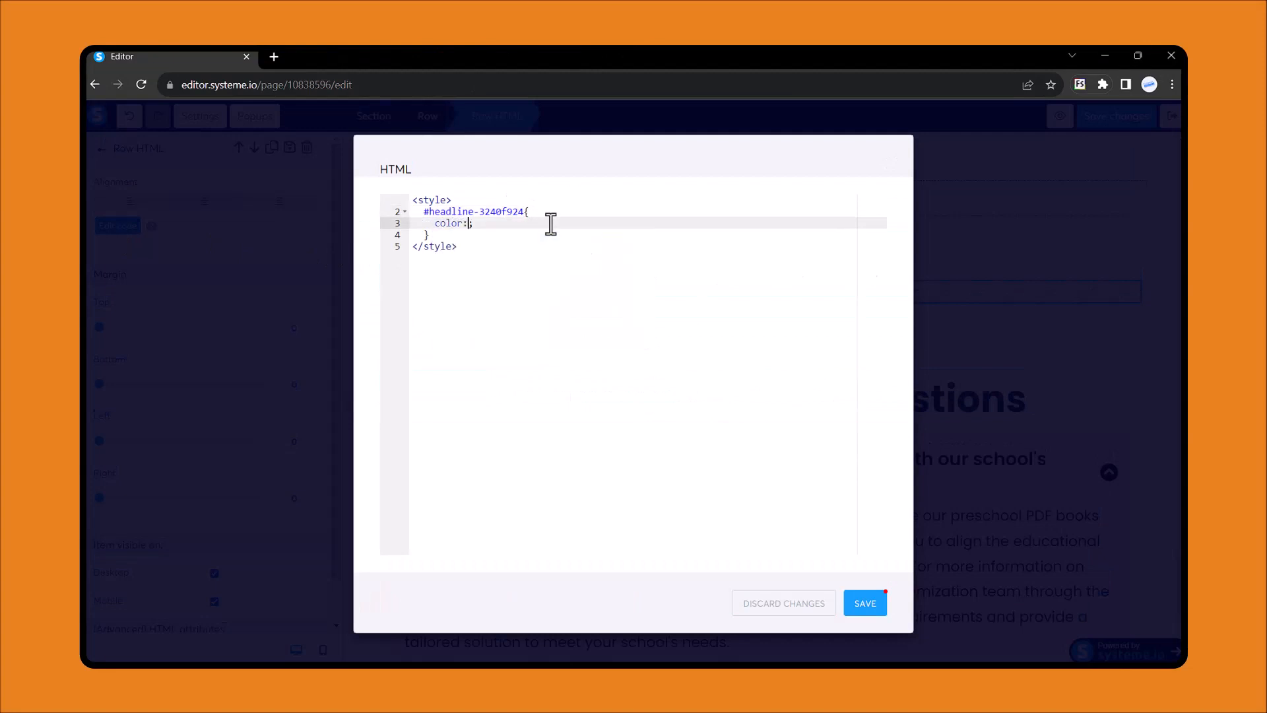
type("yellow")
key("BackSpace")
left_click(867, 605)
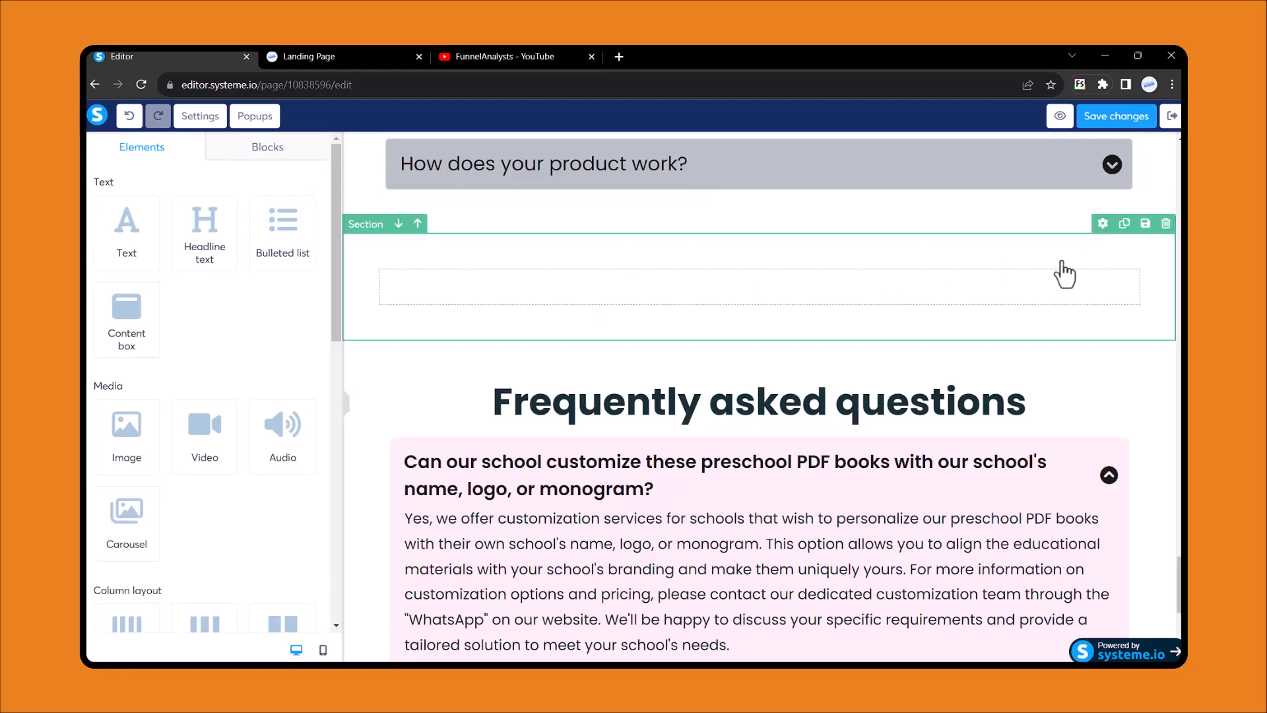
Delete the empty row above the "Frequently asked questions" heading.
left_click(1137, 253)
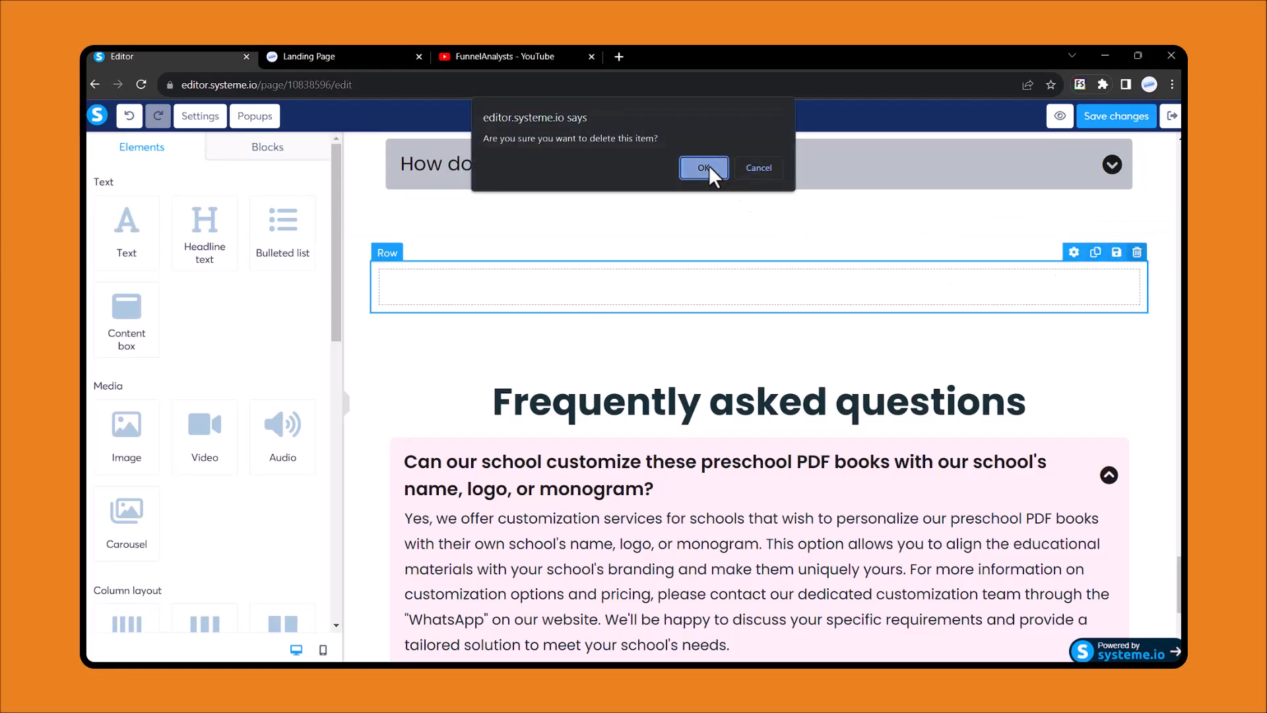
left_click(708, 165)
key("alt+Tab")
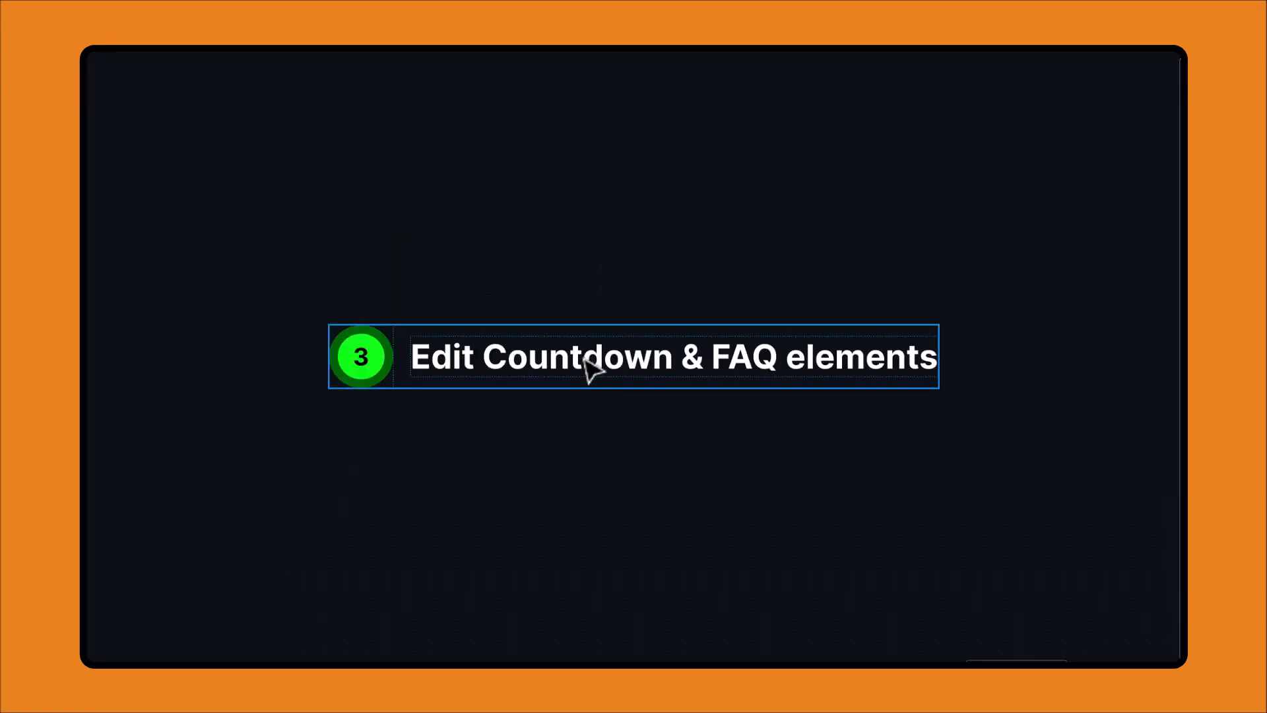